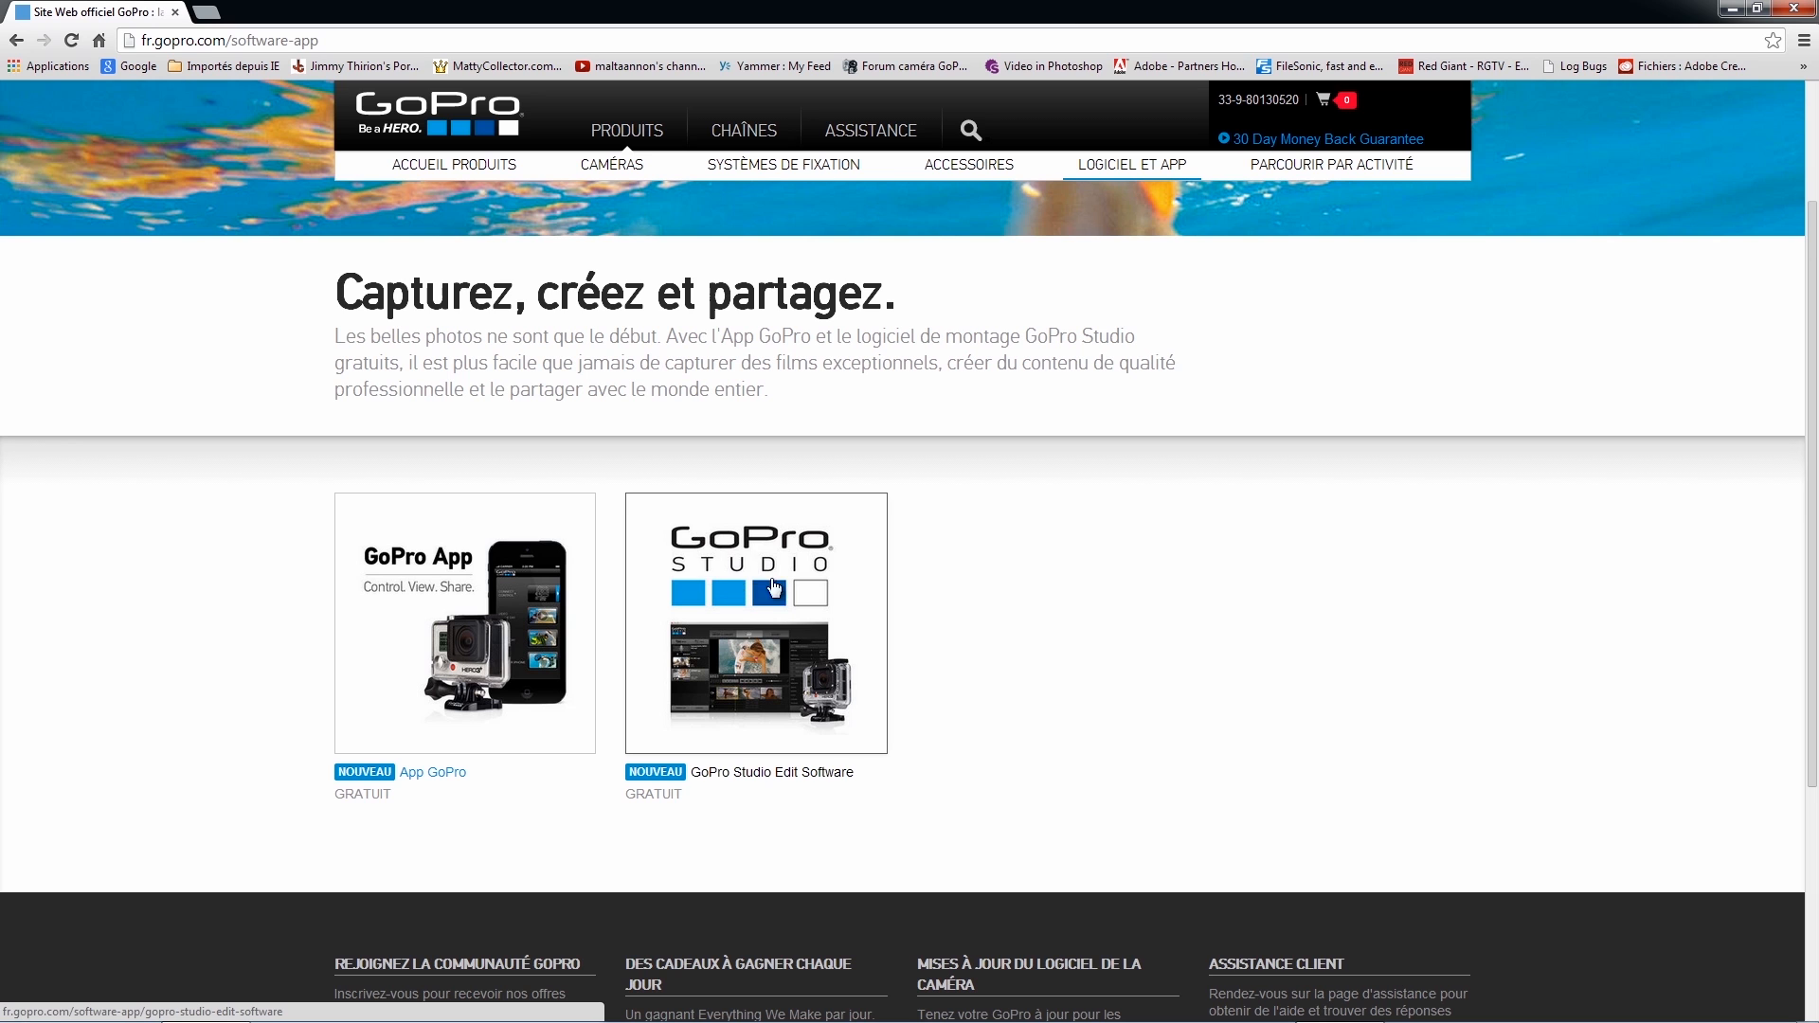
- Open the GoPro Studio Edit Software page and select PC (Windows XP, Vista, 7, 8, 8.1) as operating system in the download form
left_click(785, 599)
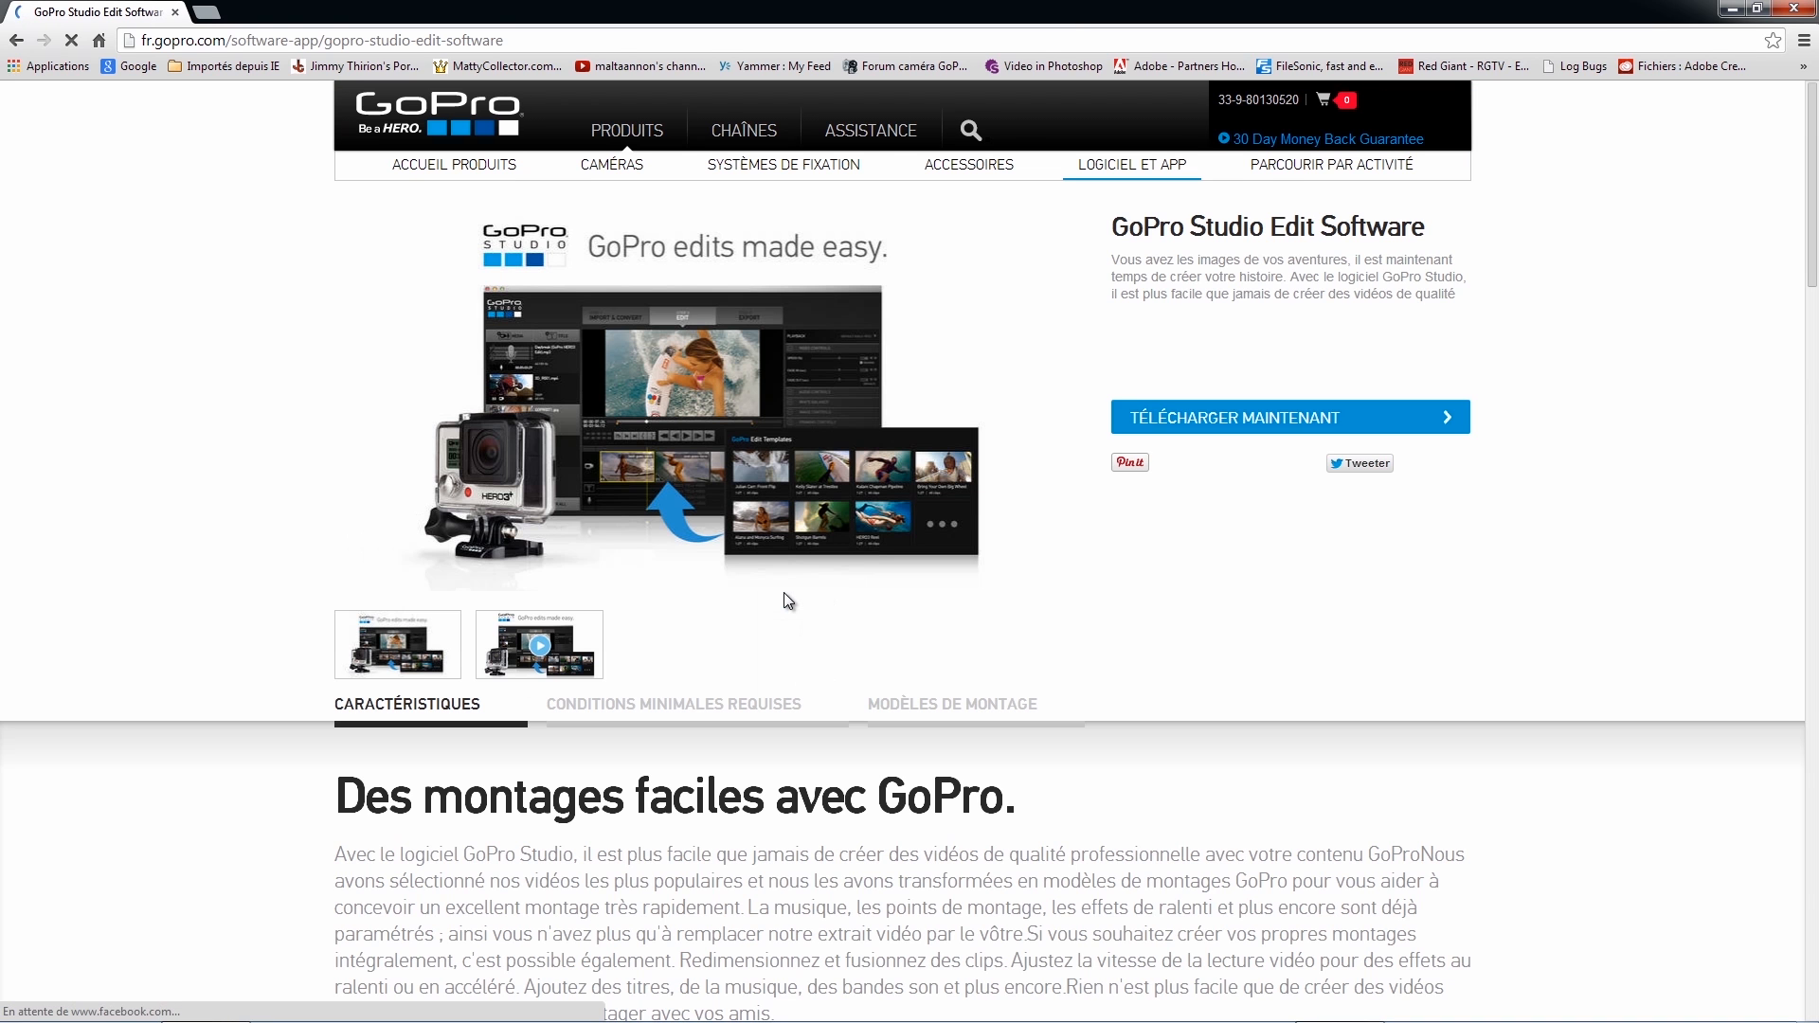
scroll(775, 599, "down", 3)
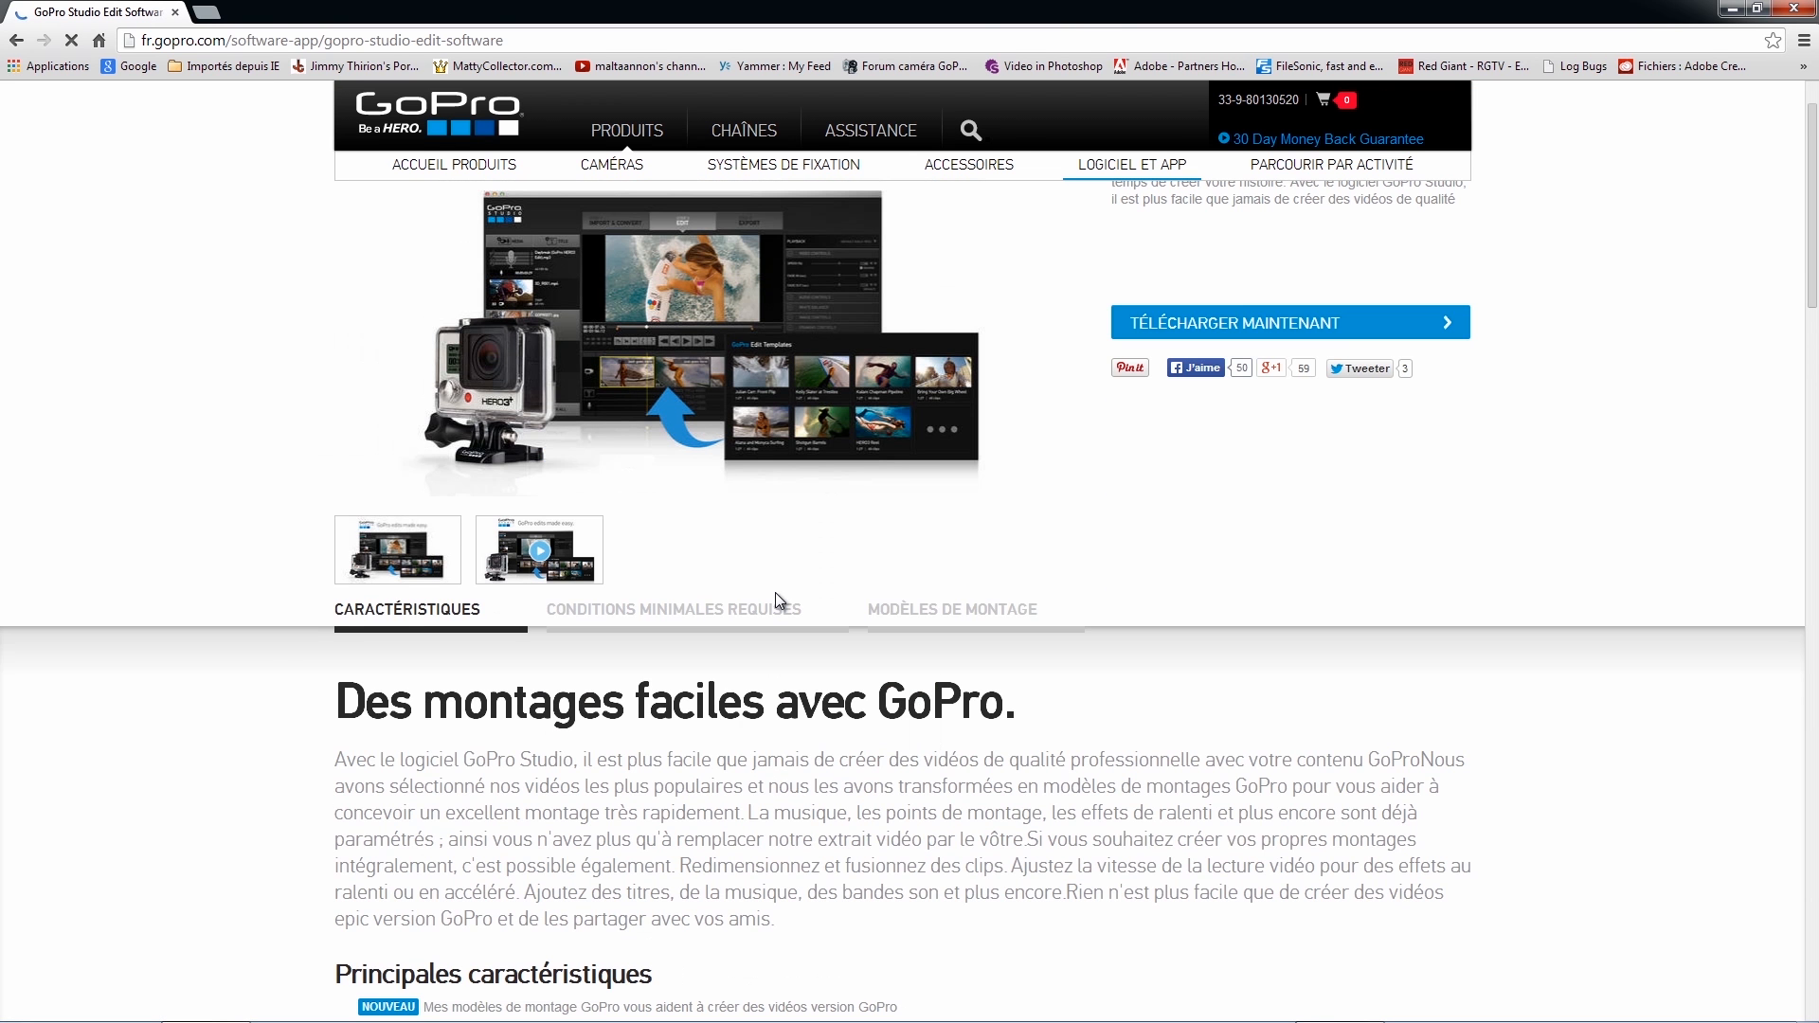
scroll(582, 680, "down", 9)
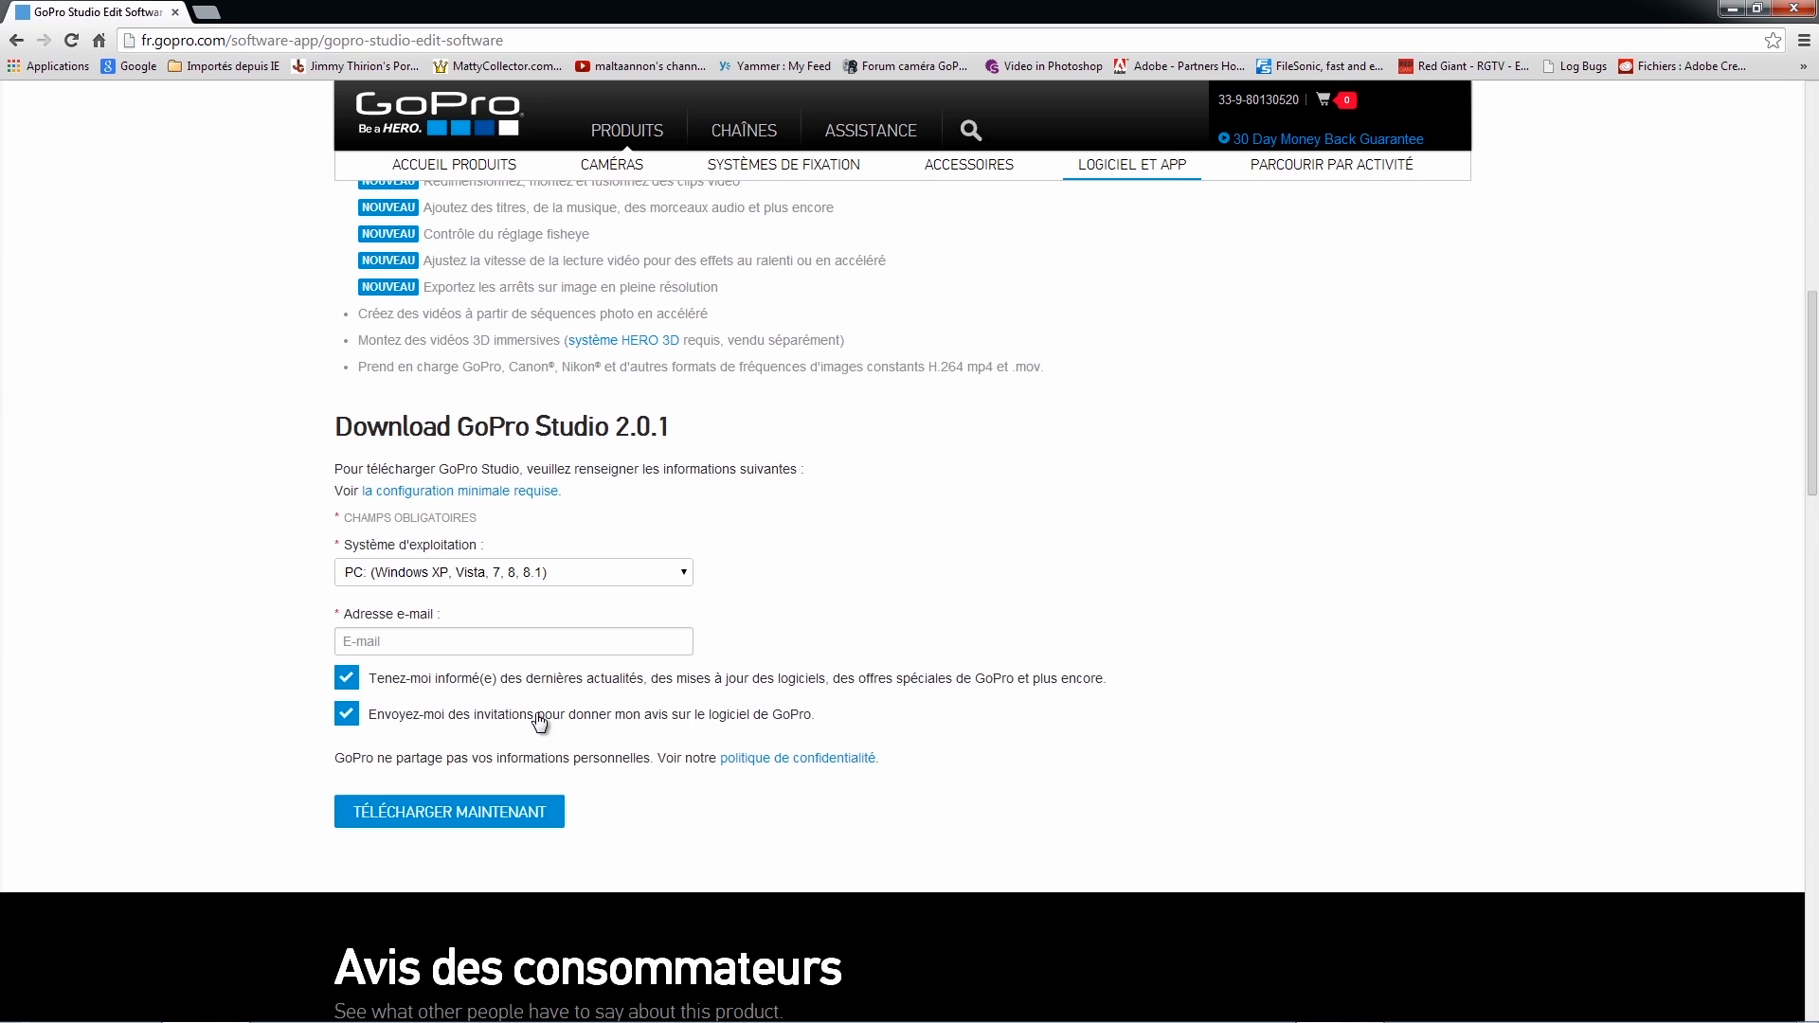
left_click(441, 579)
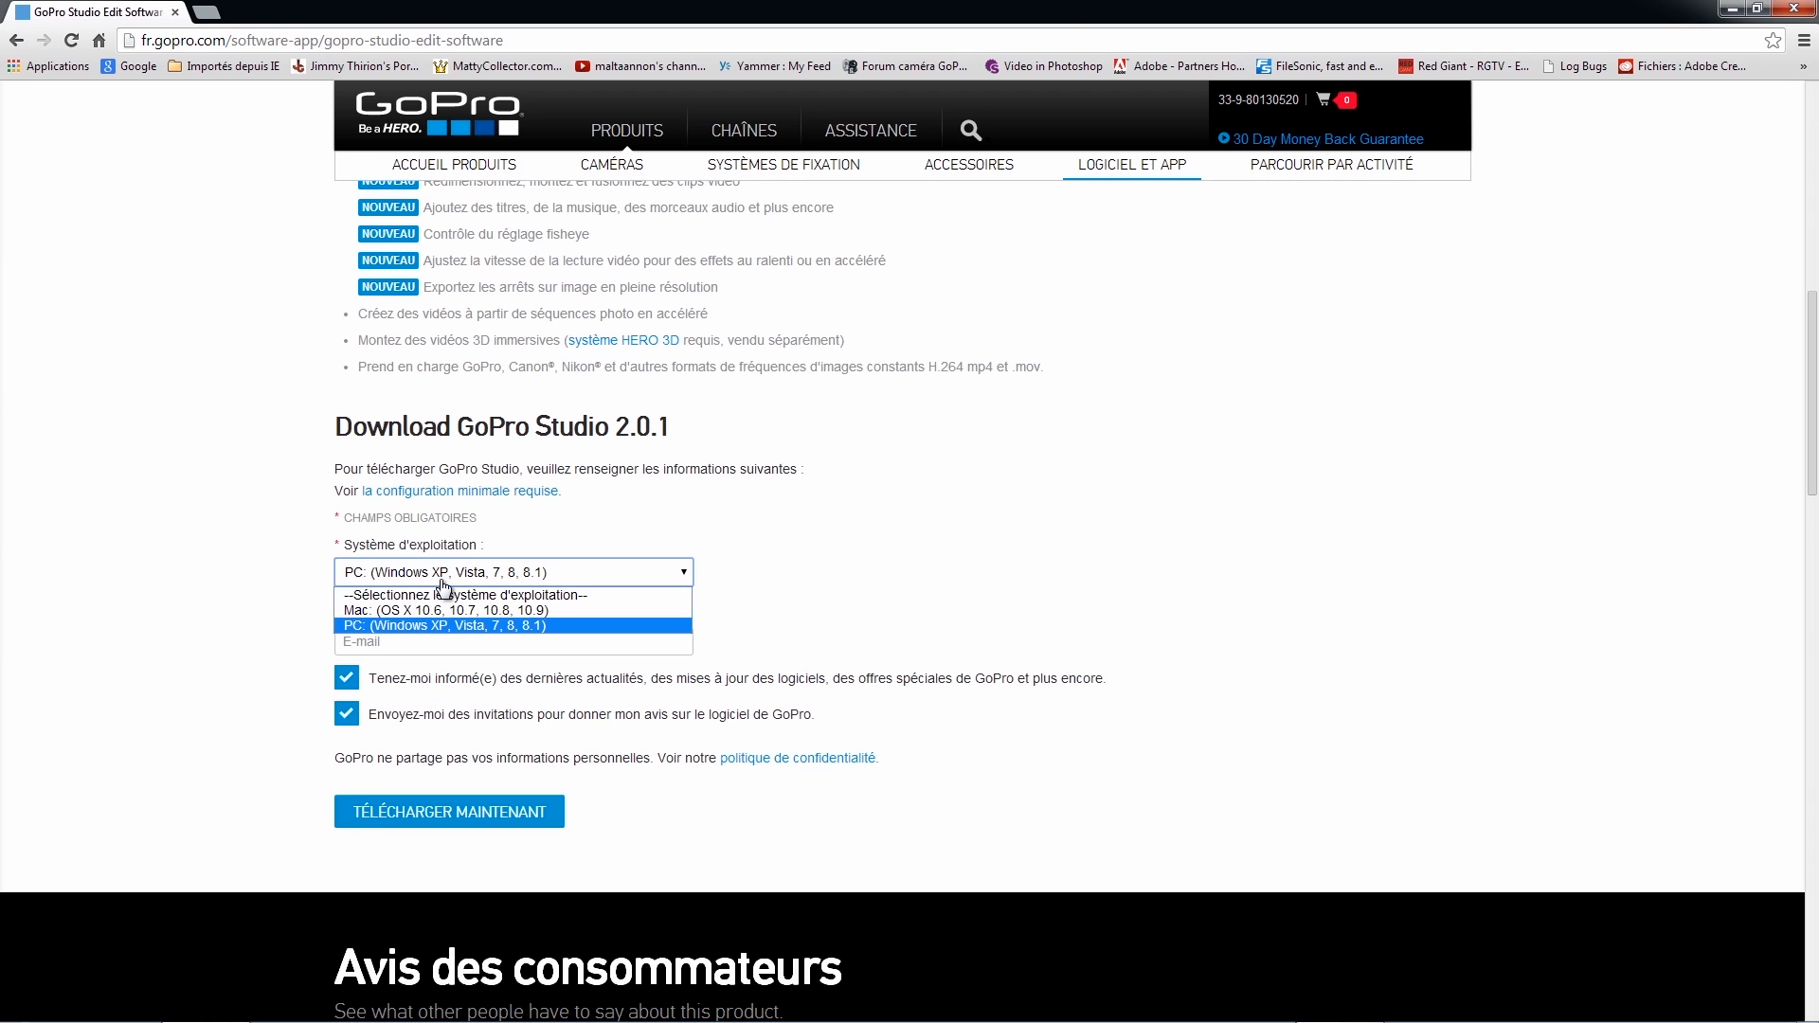
left_click(452, 625)
left_click(398, 650)
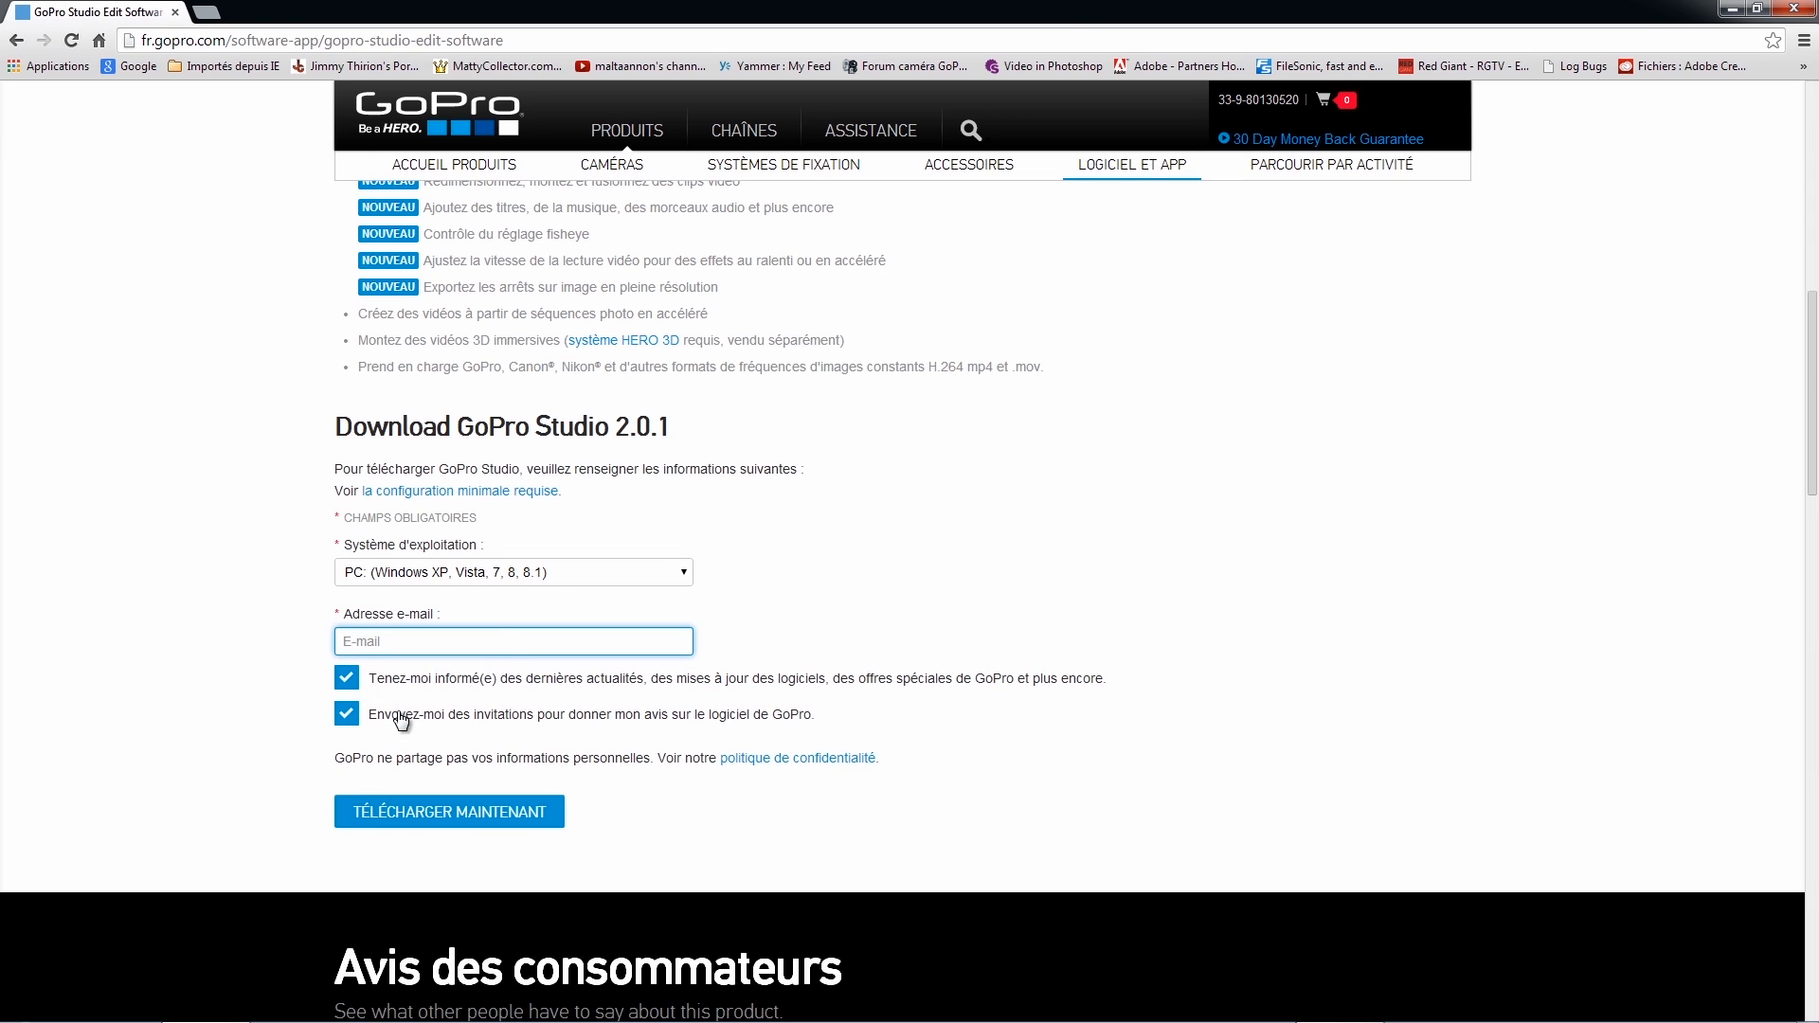
left_click(347, 678)
left_click(349, 715)
left_click(347, 679)
left_click(346, 714)
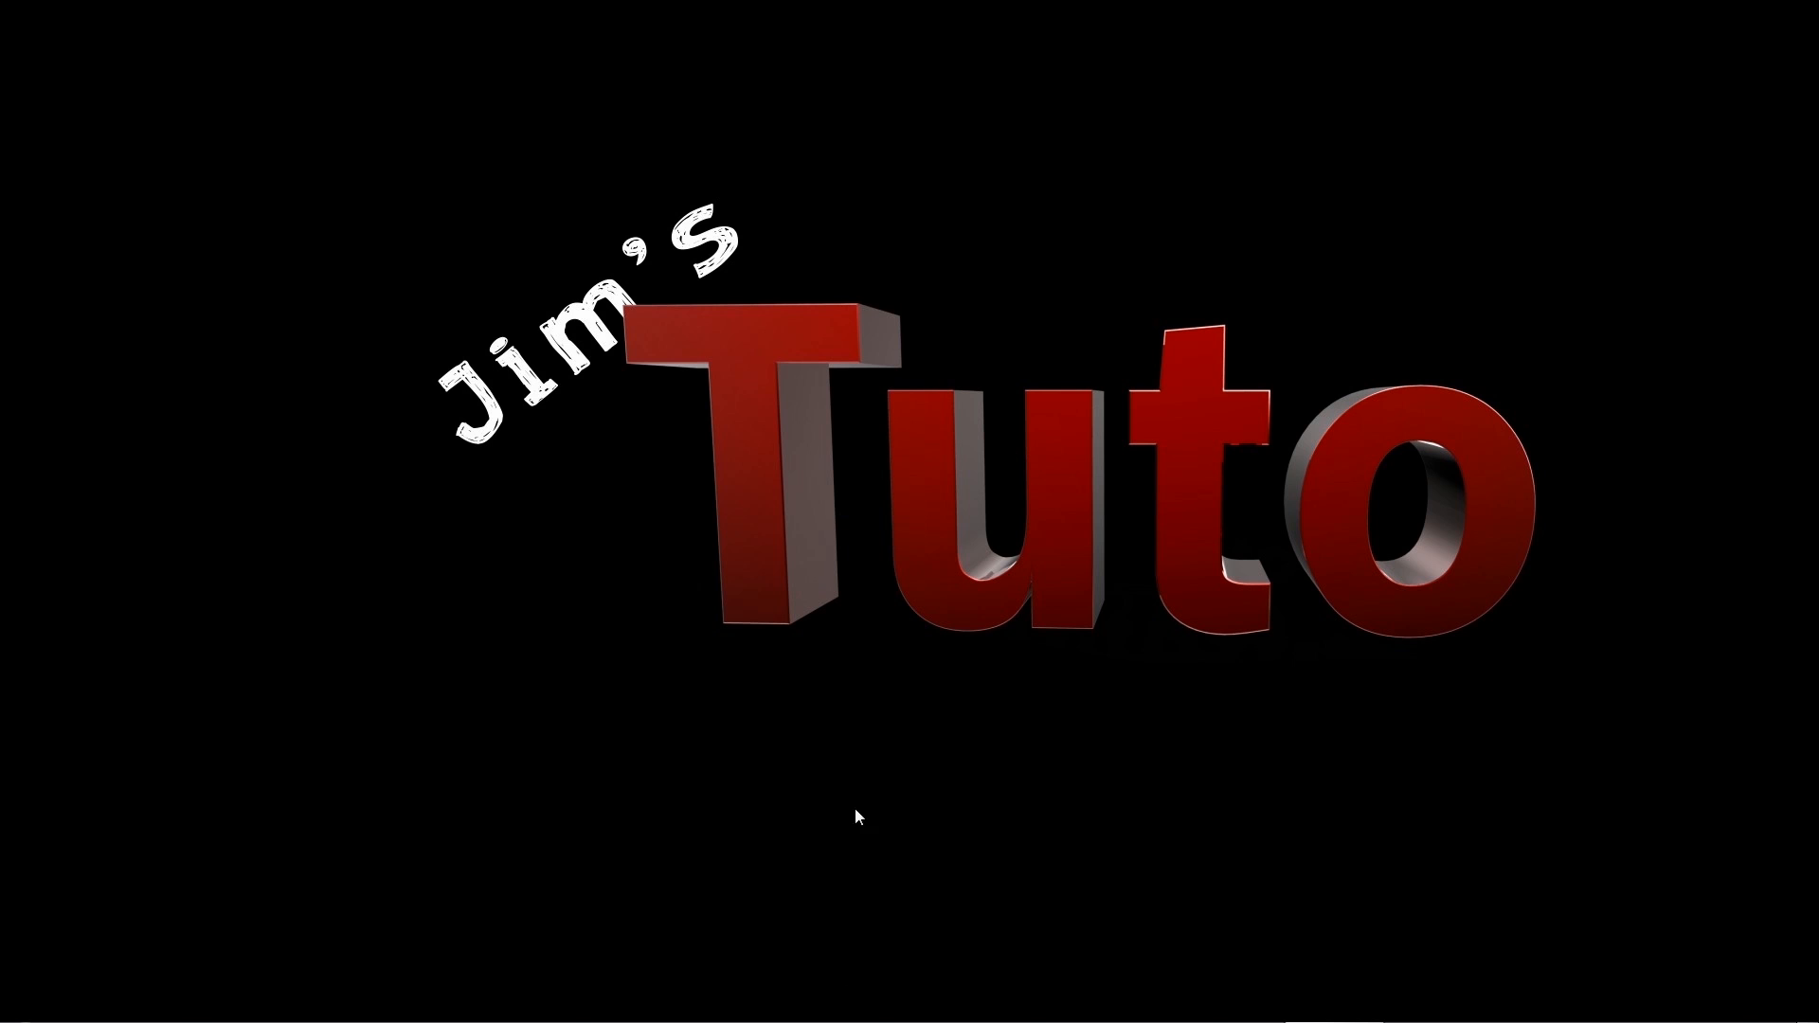
- Switch to GoPro Studio and import all five video clips from the Acquisition folder
mouse_move(938, 1019)
left_click(1096, 1005)
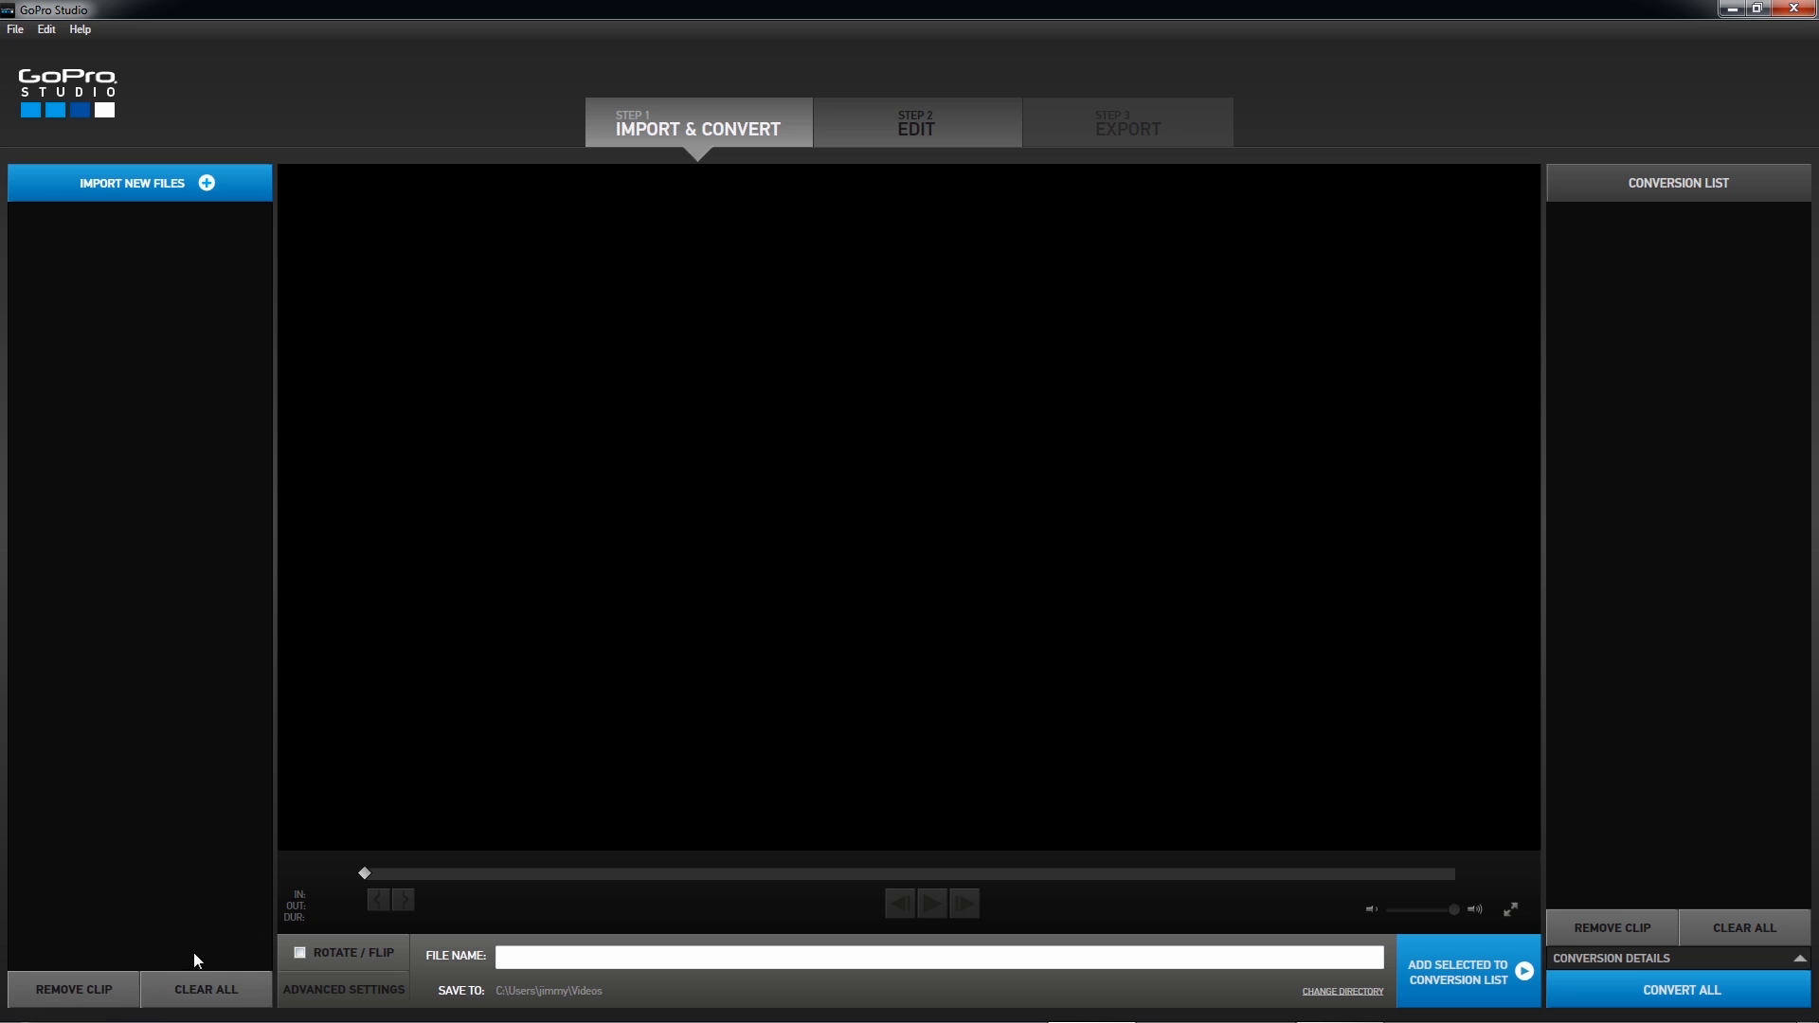
left_click(147, 181)
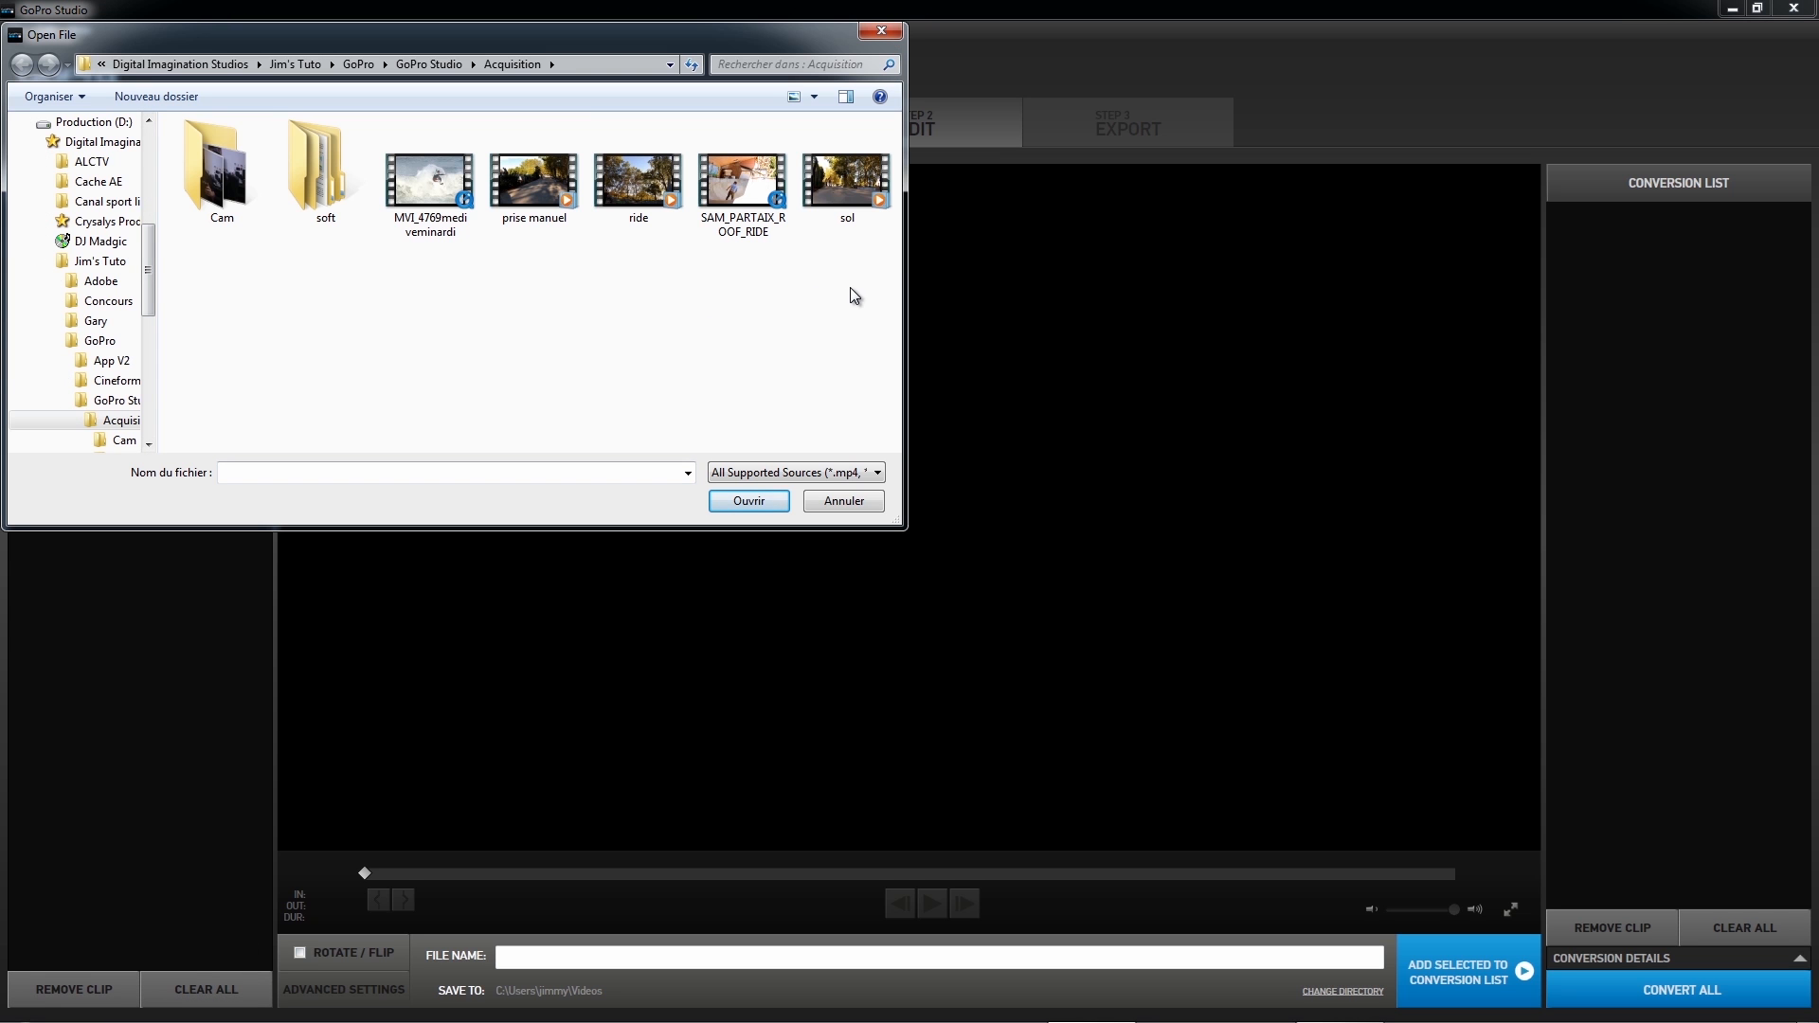
left_click_drag(841, 279, 428, 183)
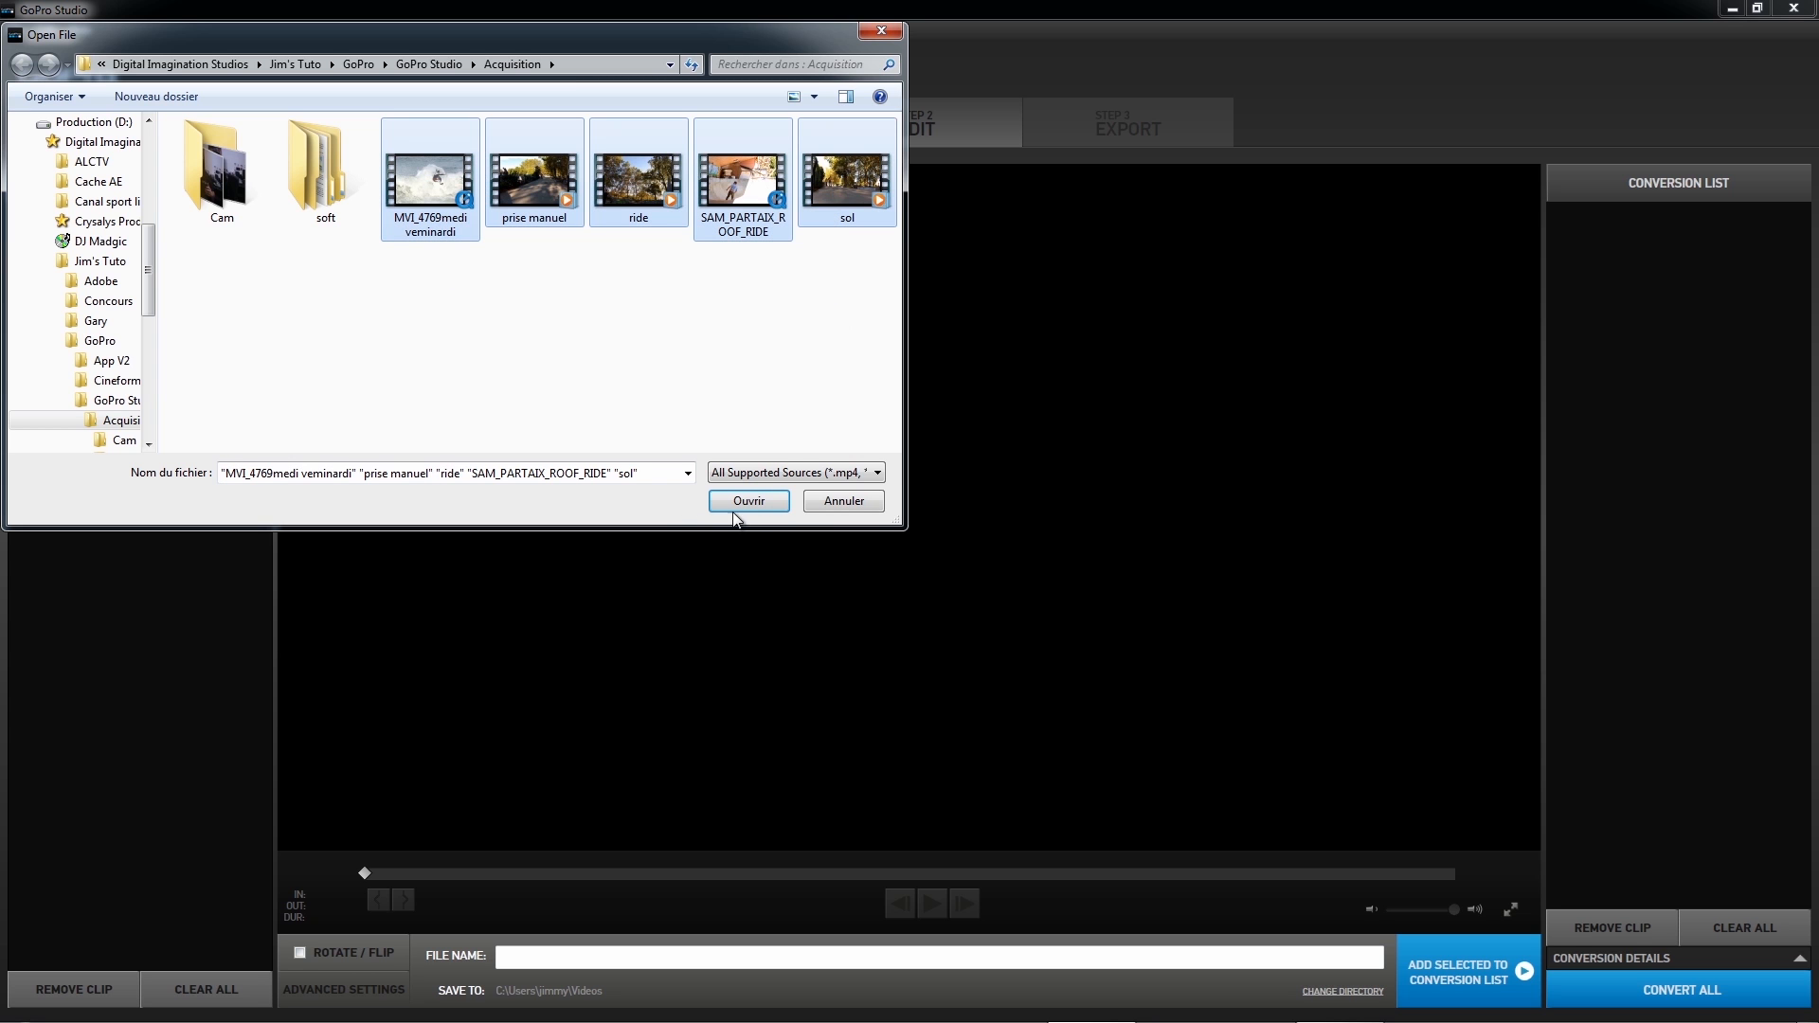
left_click(759, 503)
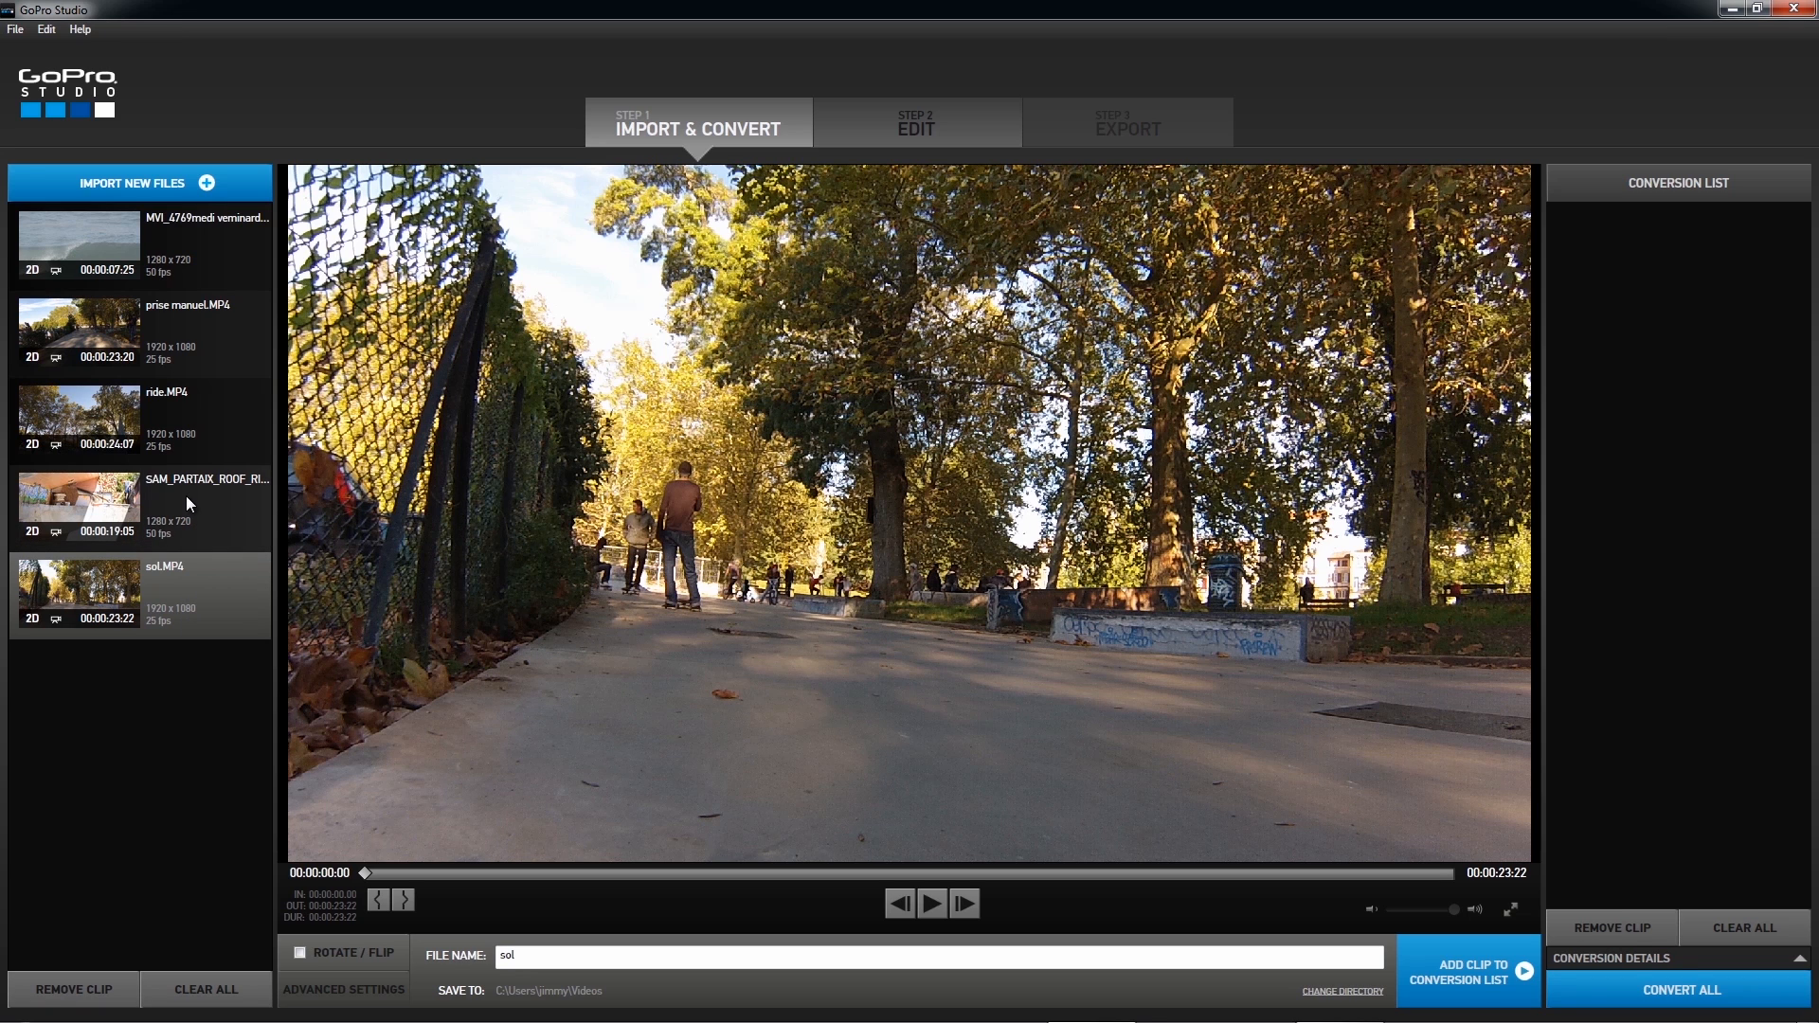
- Preview the imported clips one by one and finish on the sol clip
left_click(193, 445)
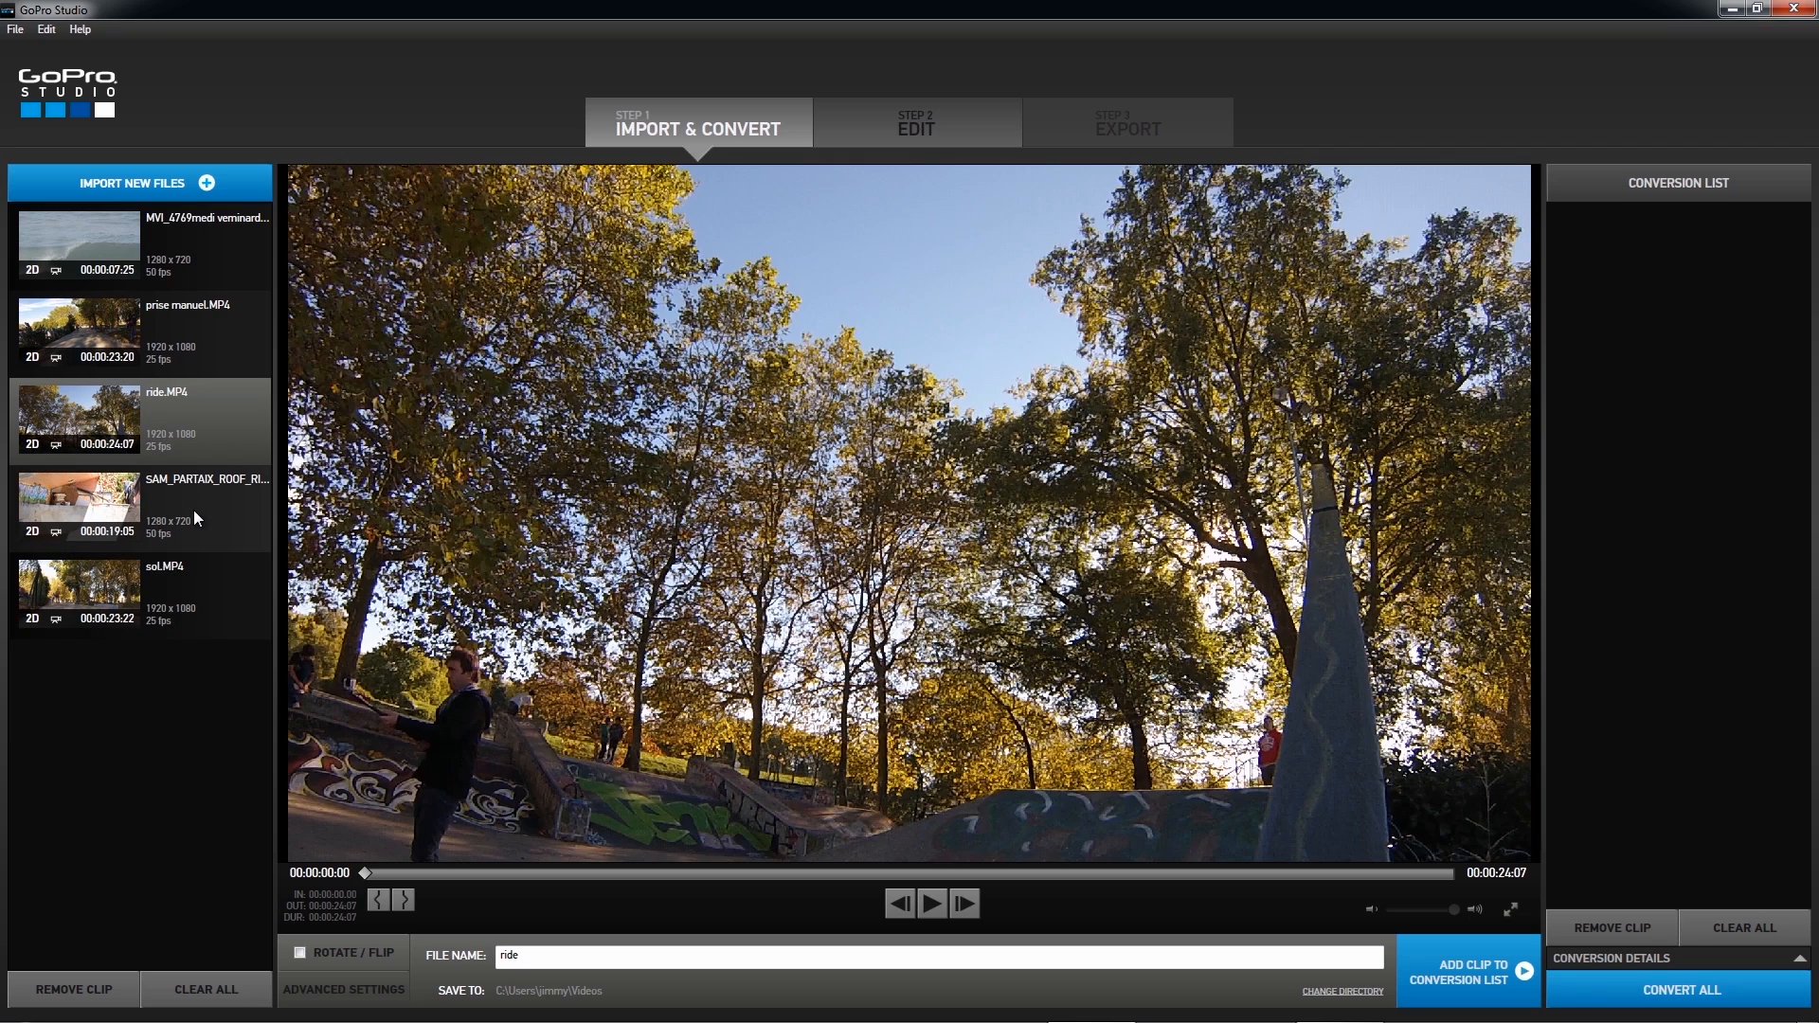
left_click(193, 510)
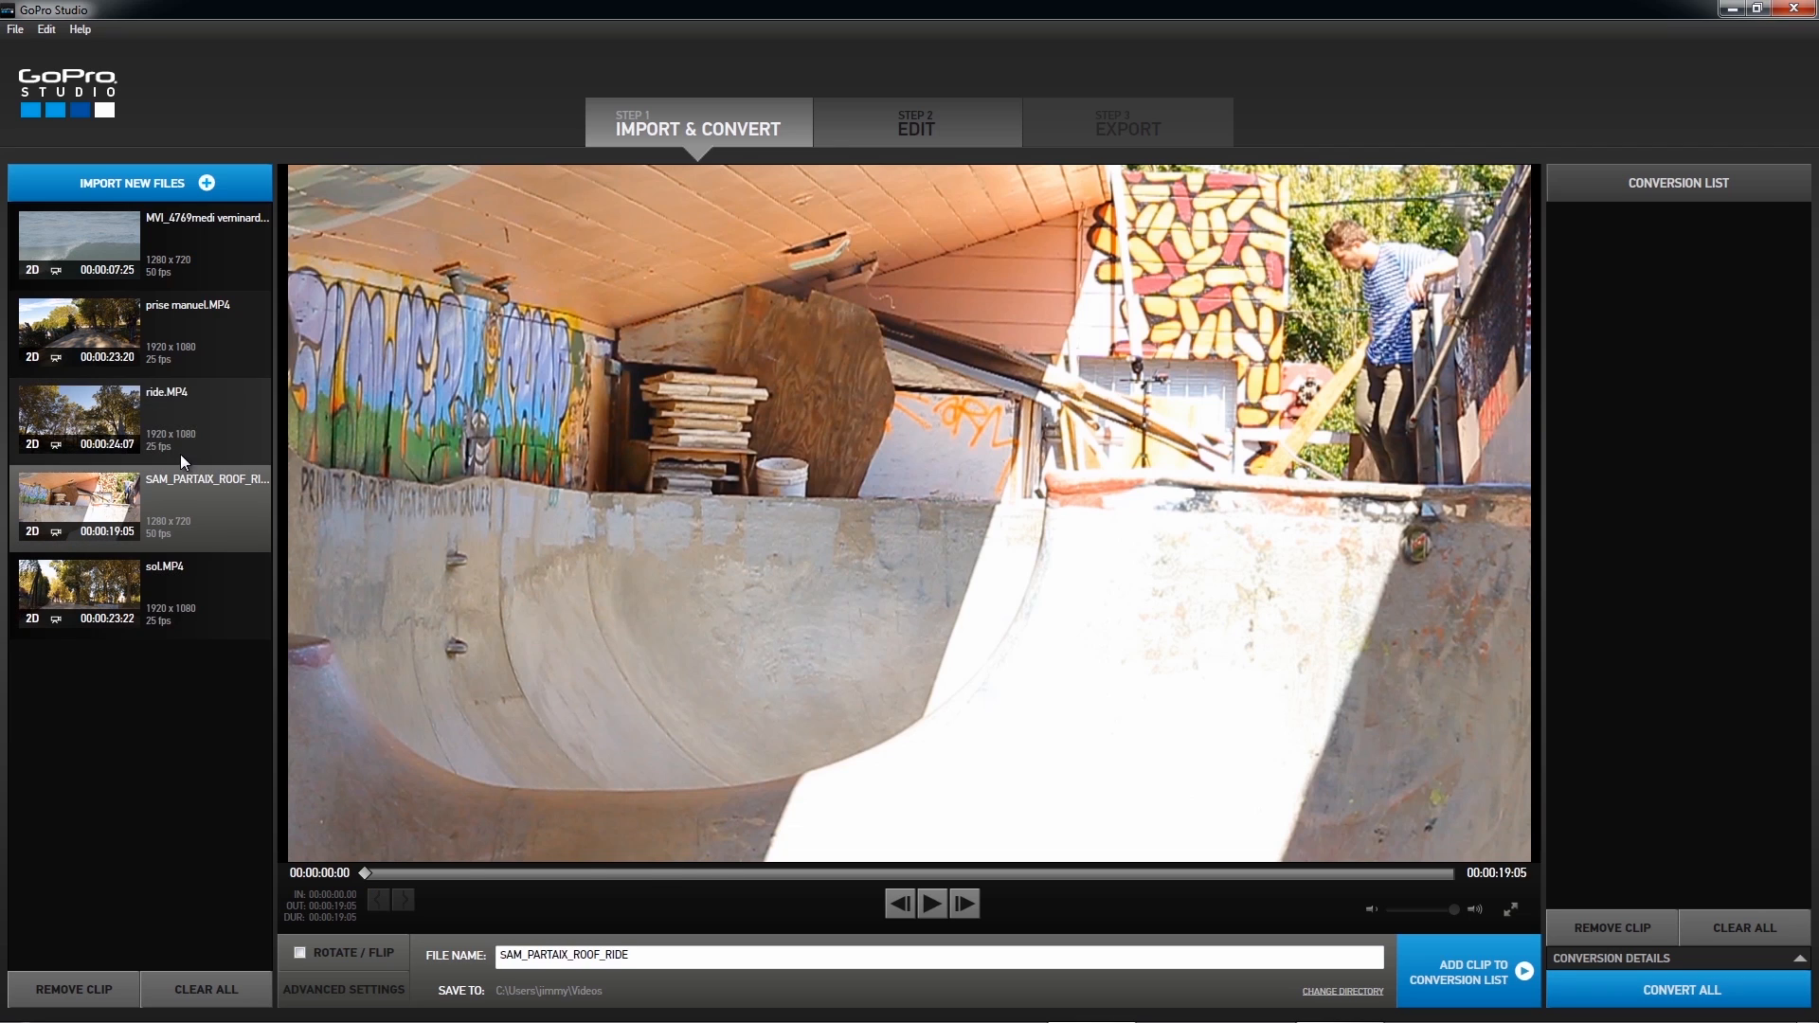
left_click(174, 346)
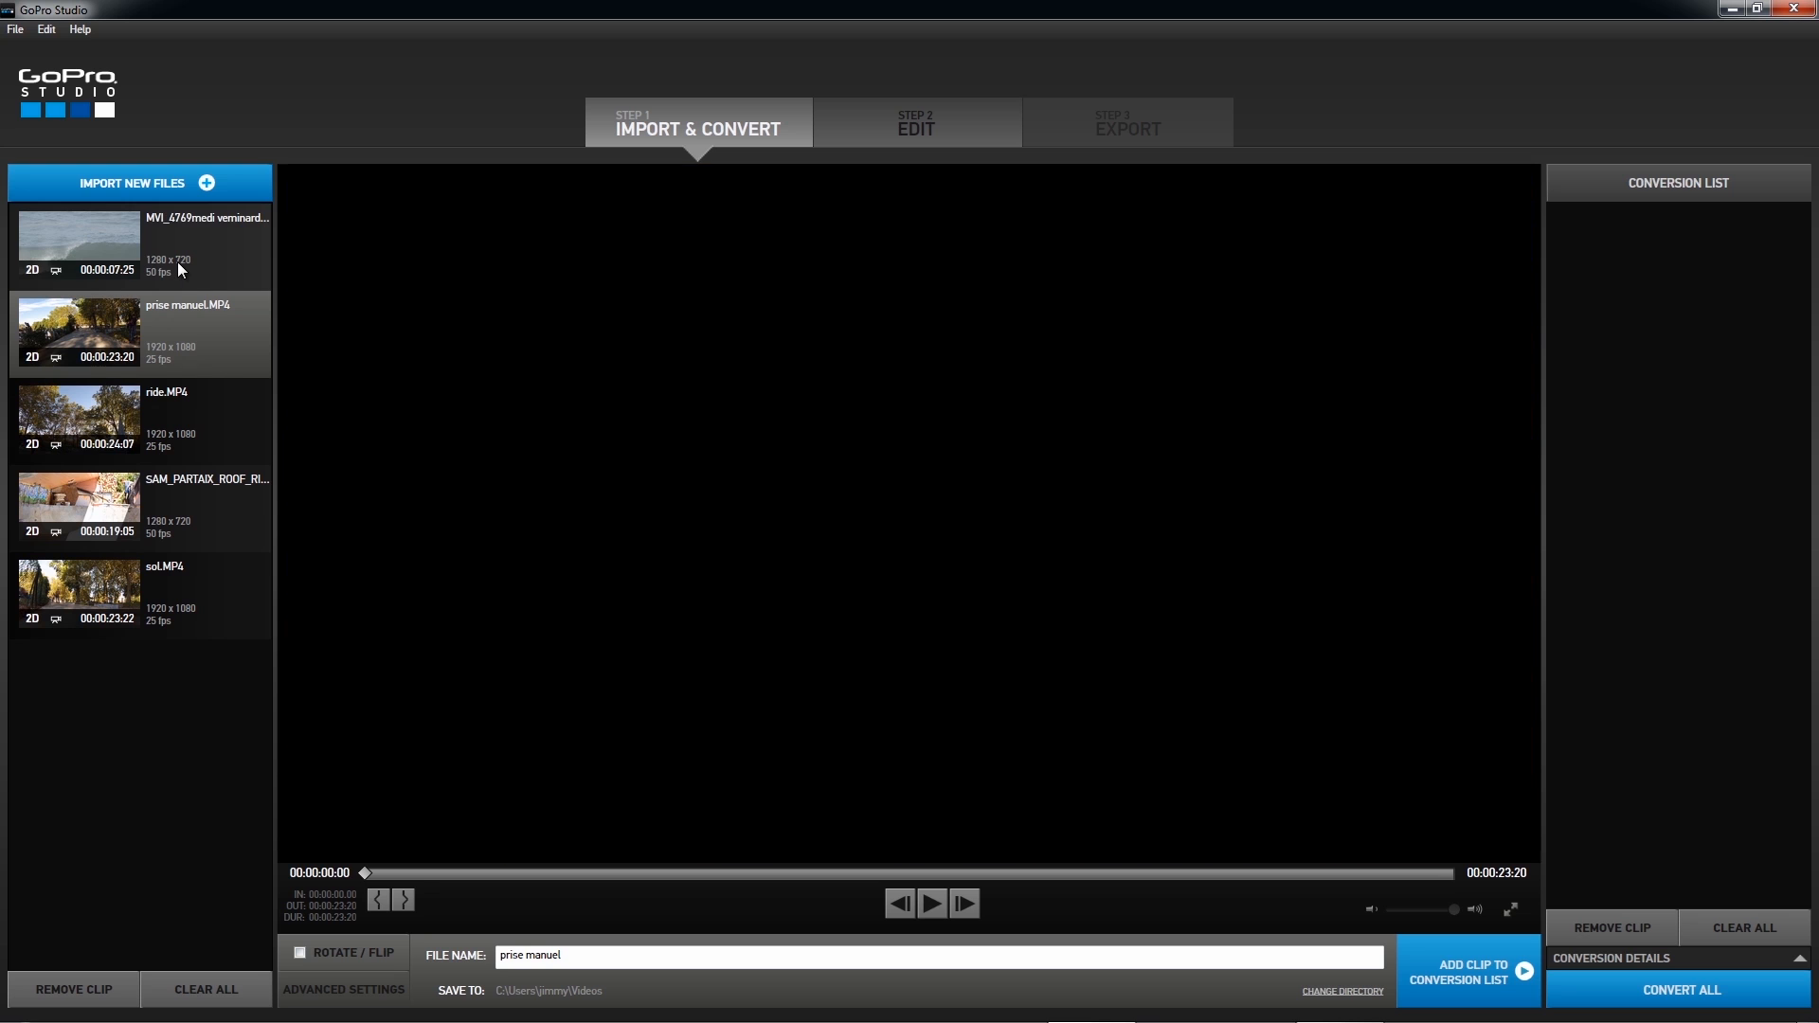
left_click(178, 262)
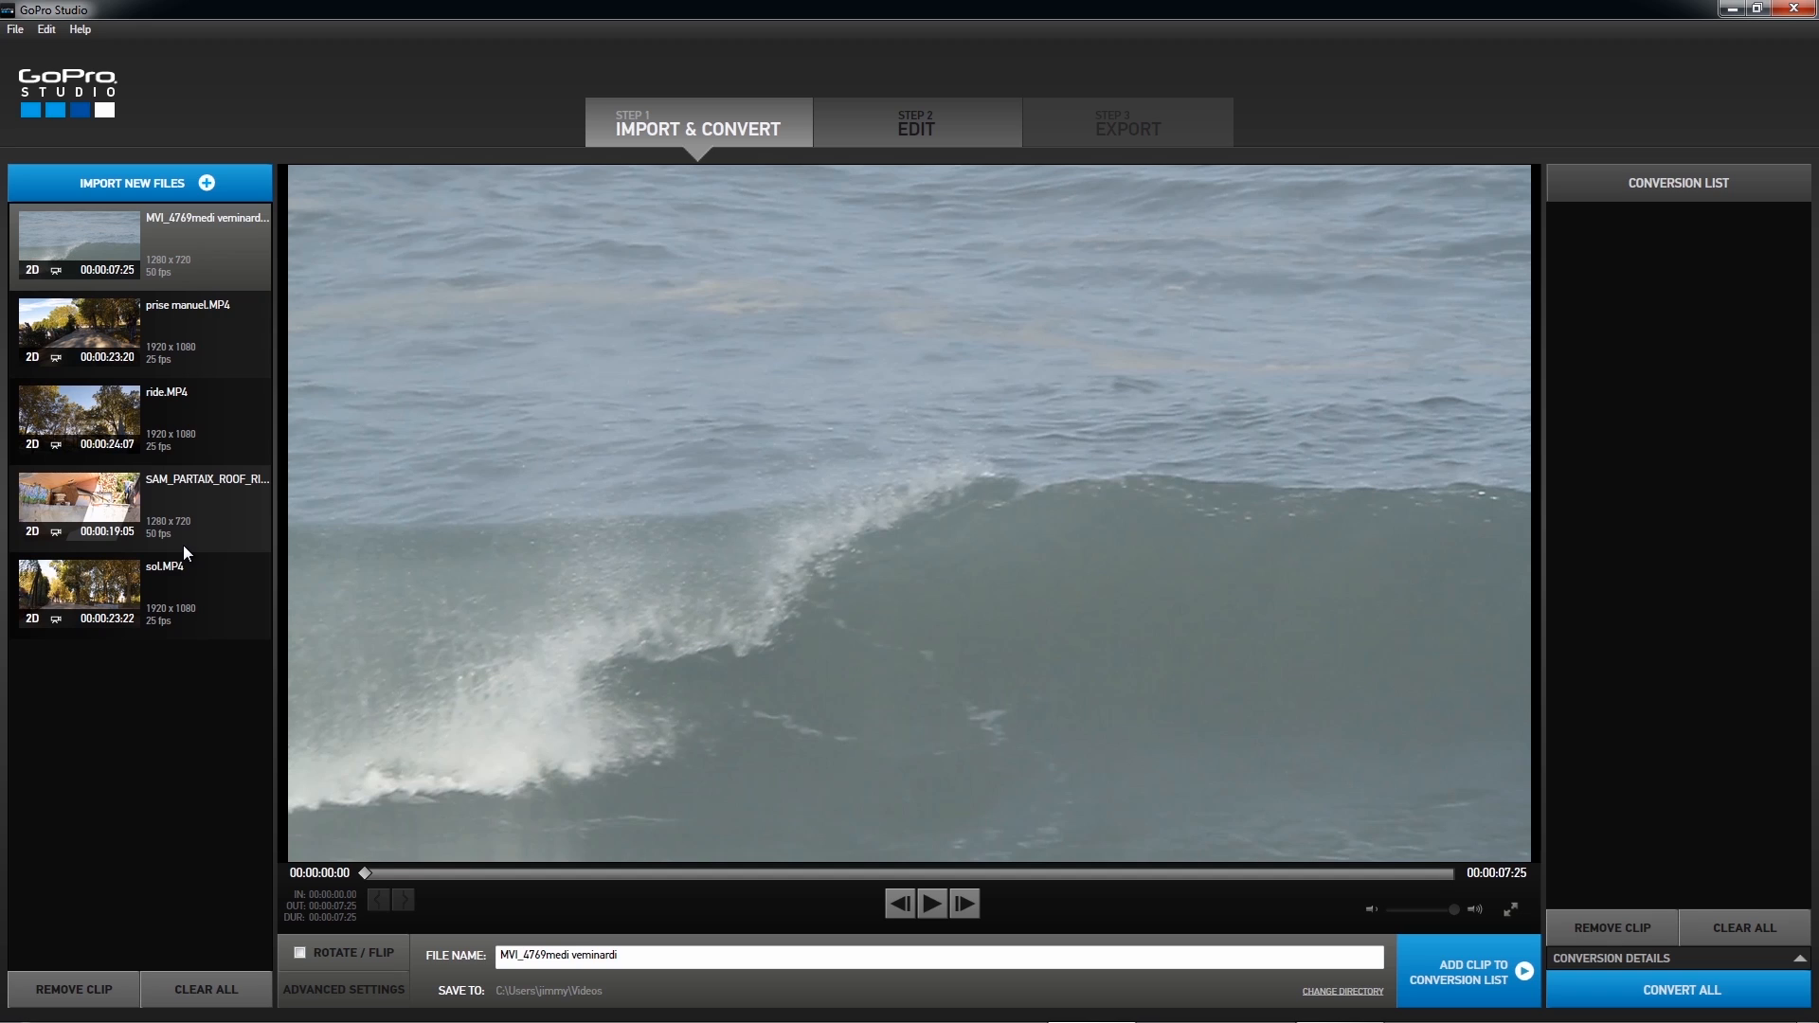
left_click(208, 338)
left_click(206, 427)
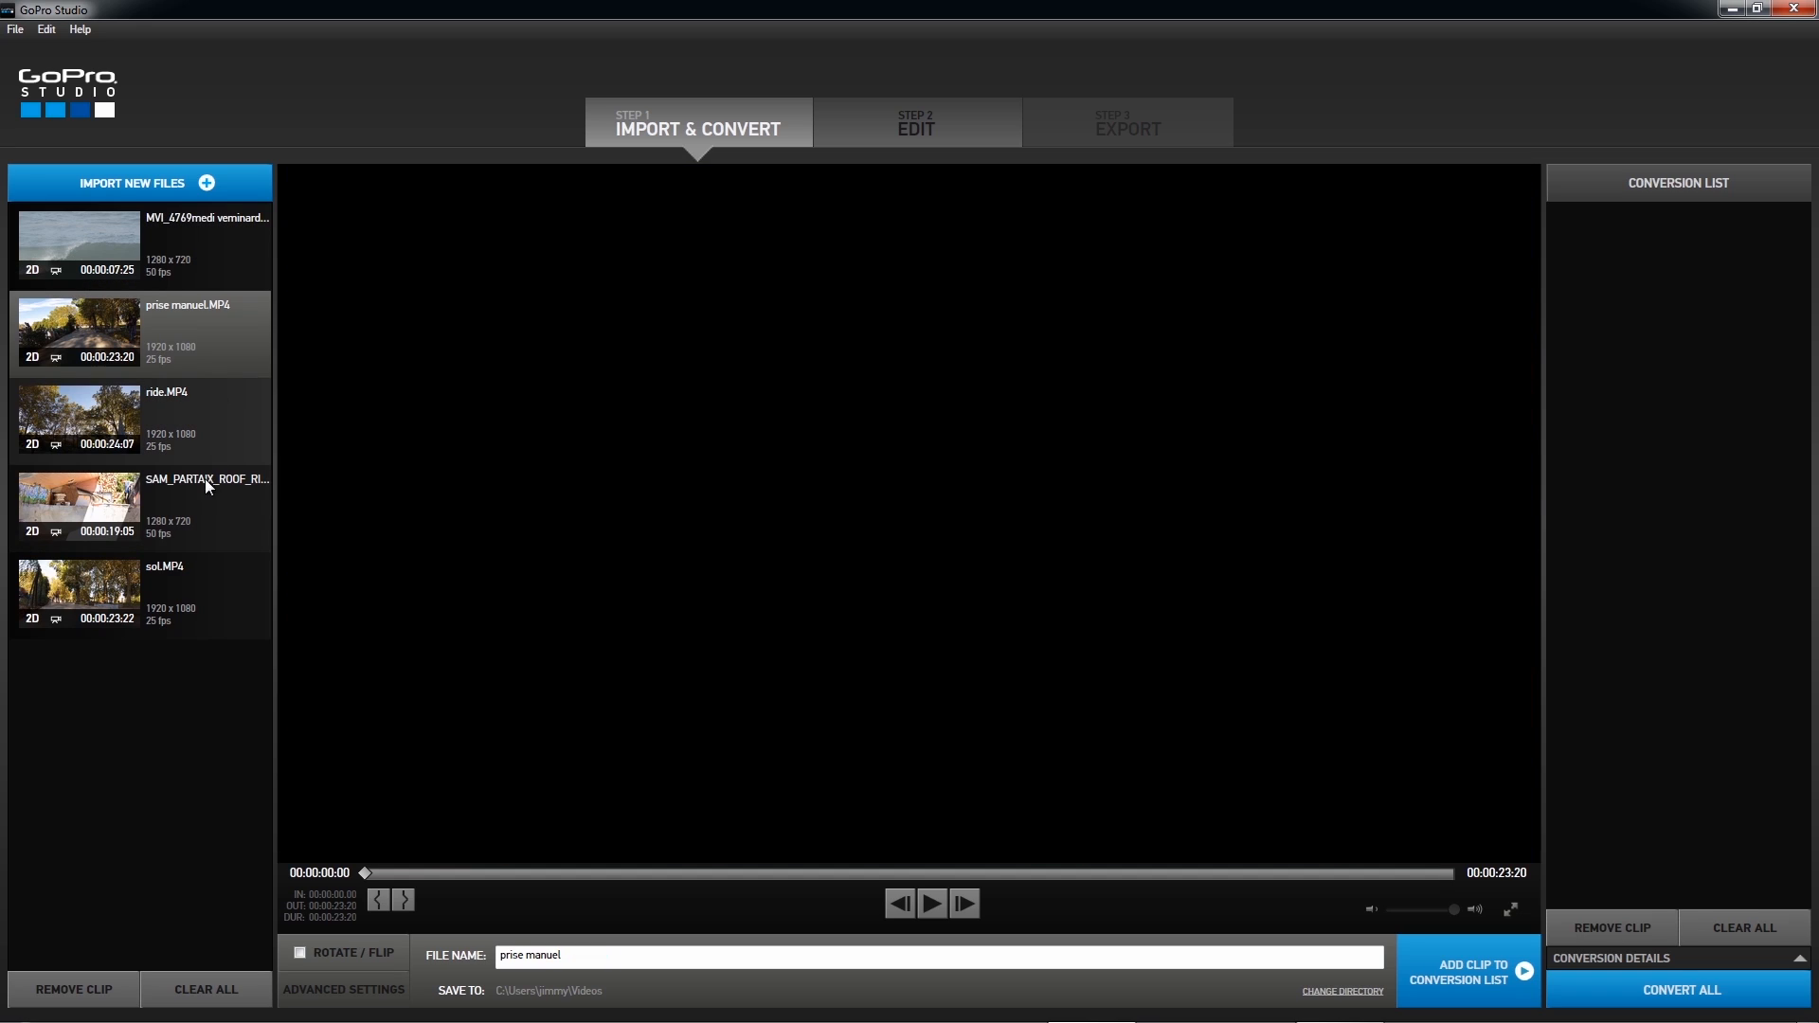
left_click(197, 521)
left_click(197, 571)
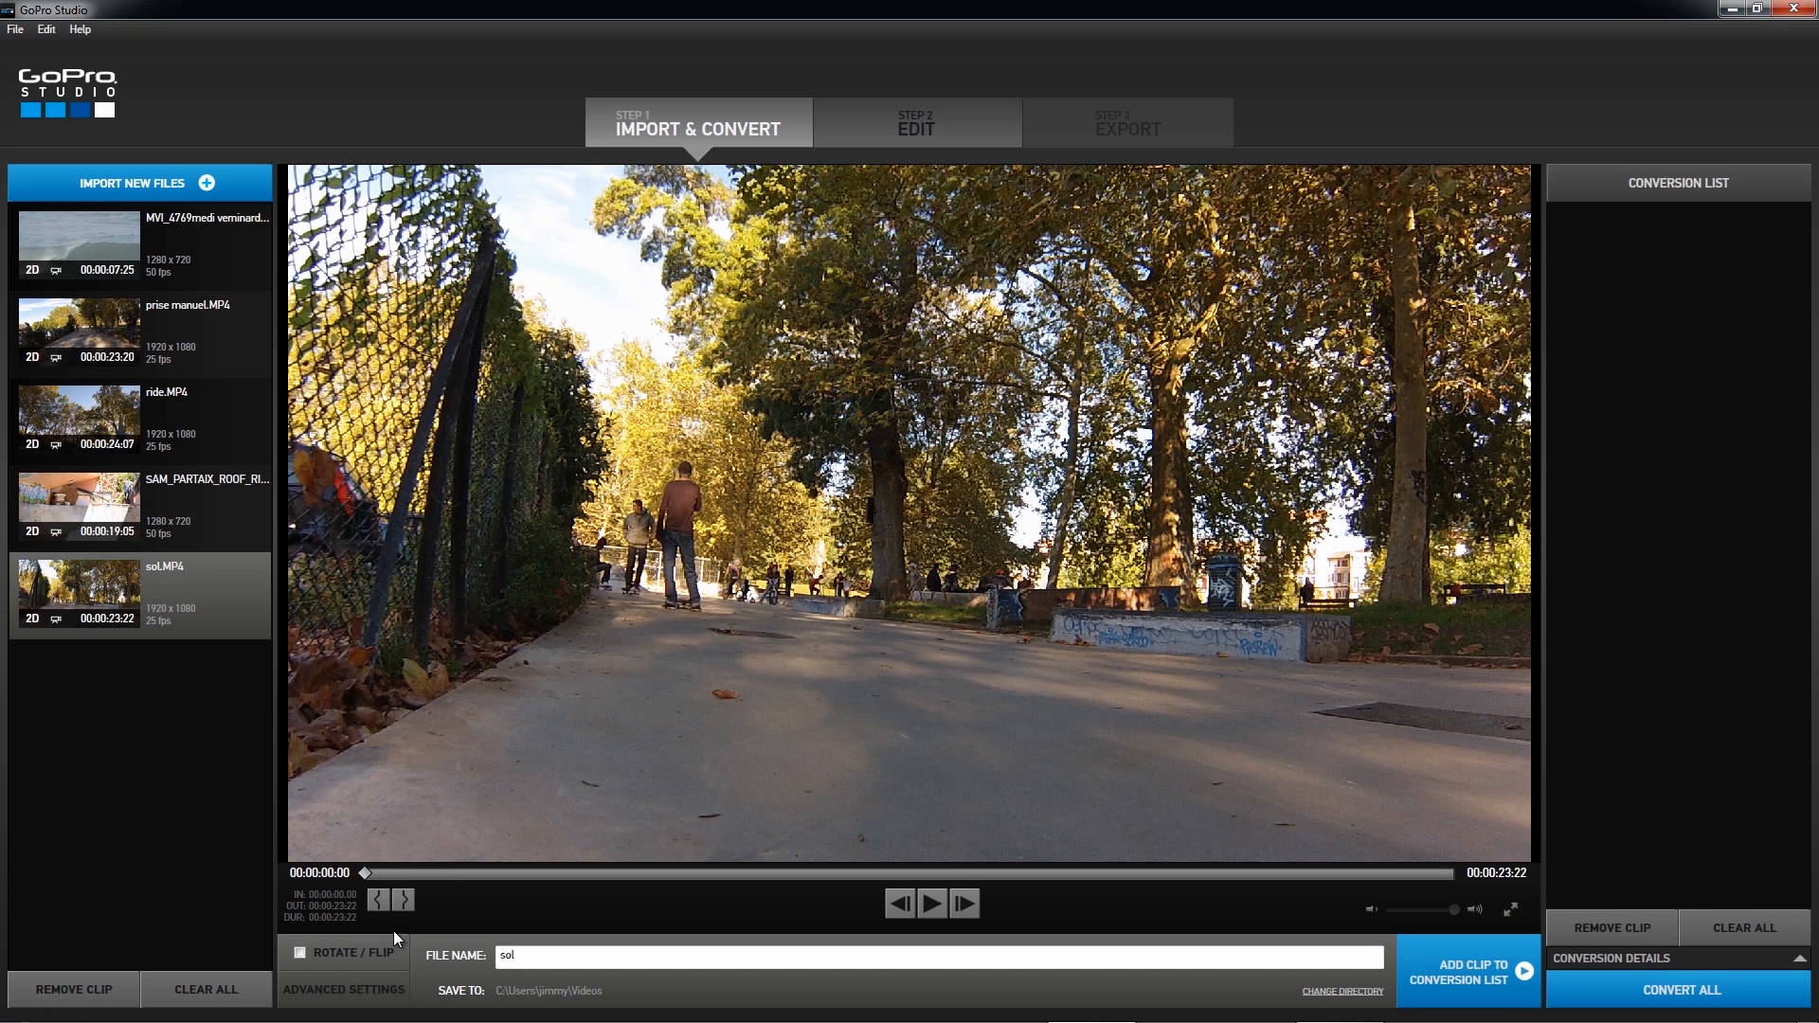
- Try the Rotate / Flip option on the sol clip and switch it off again
left_click(299, 952)
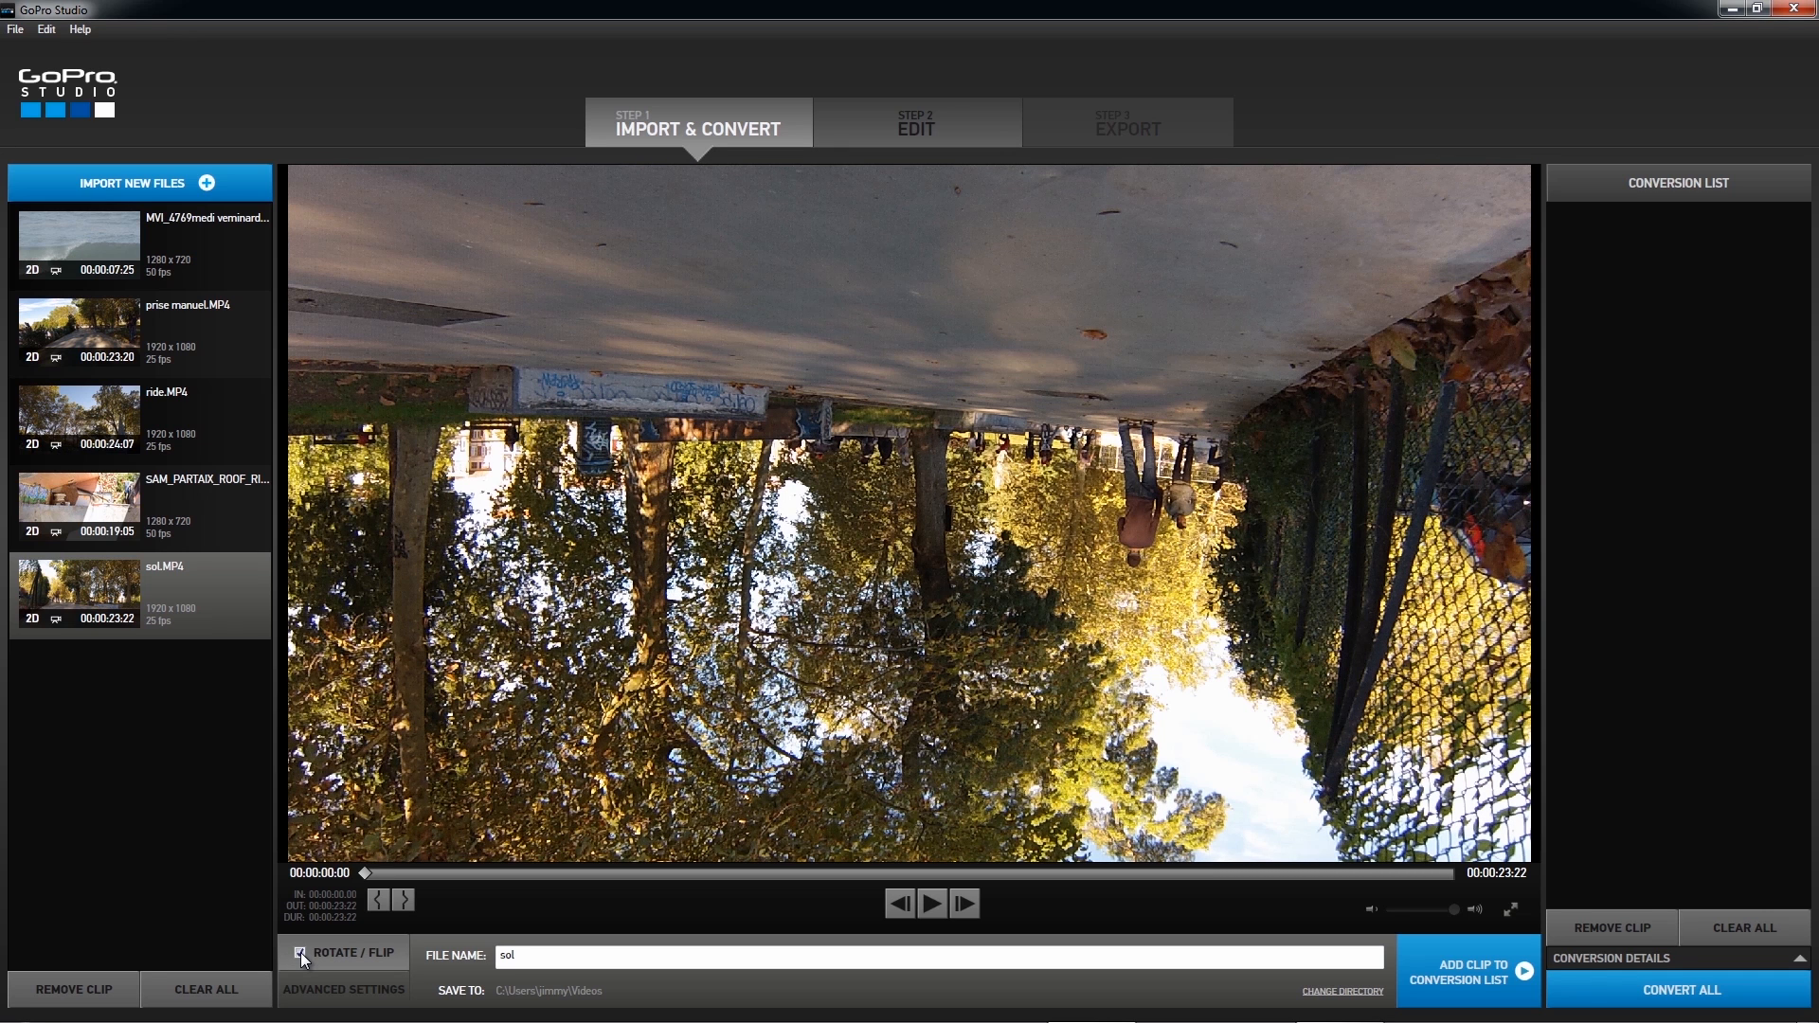
left_click(299, 952)
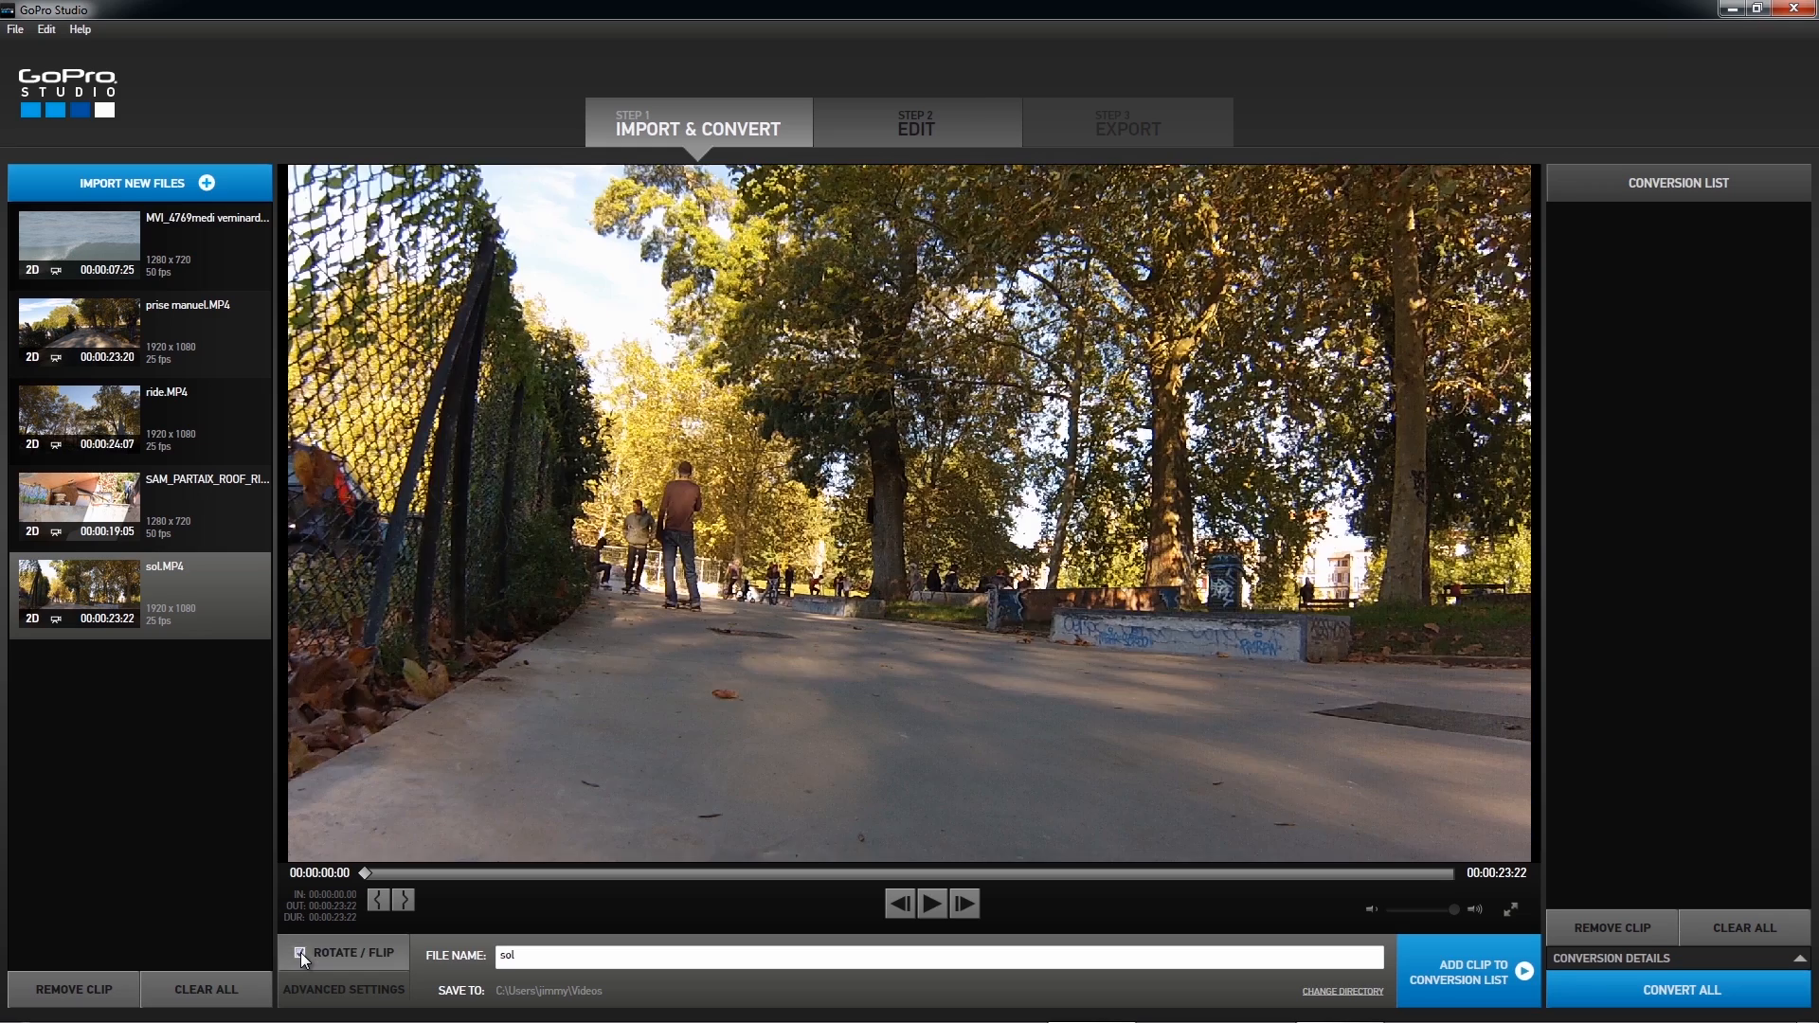
left_click(299, 952)
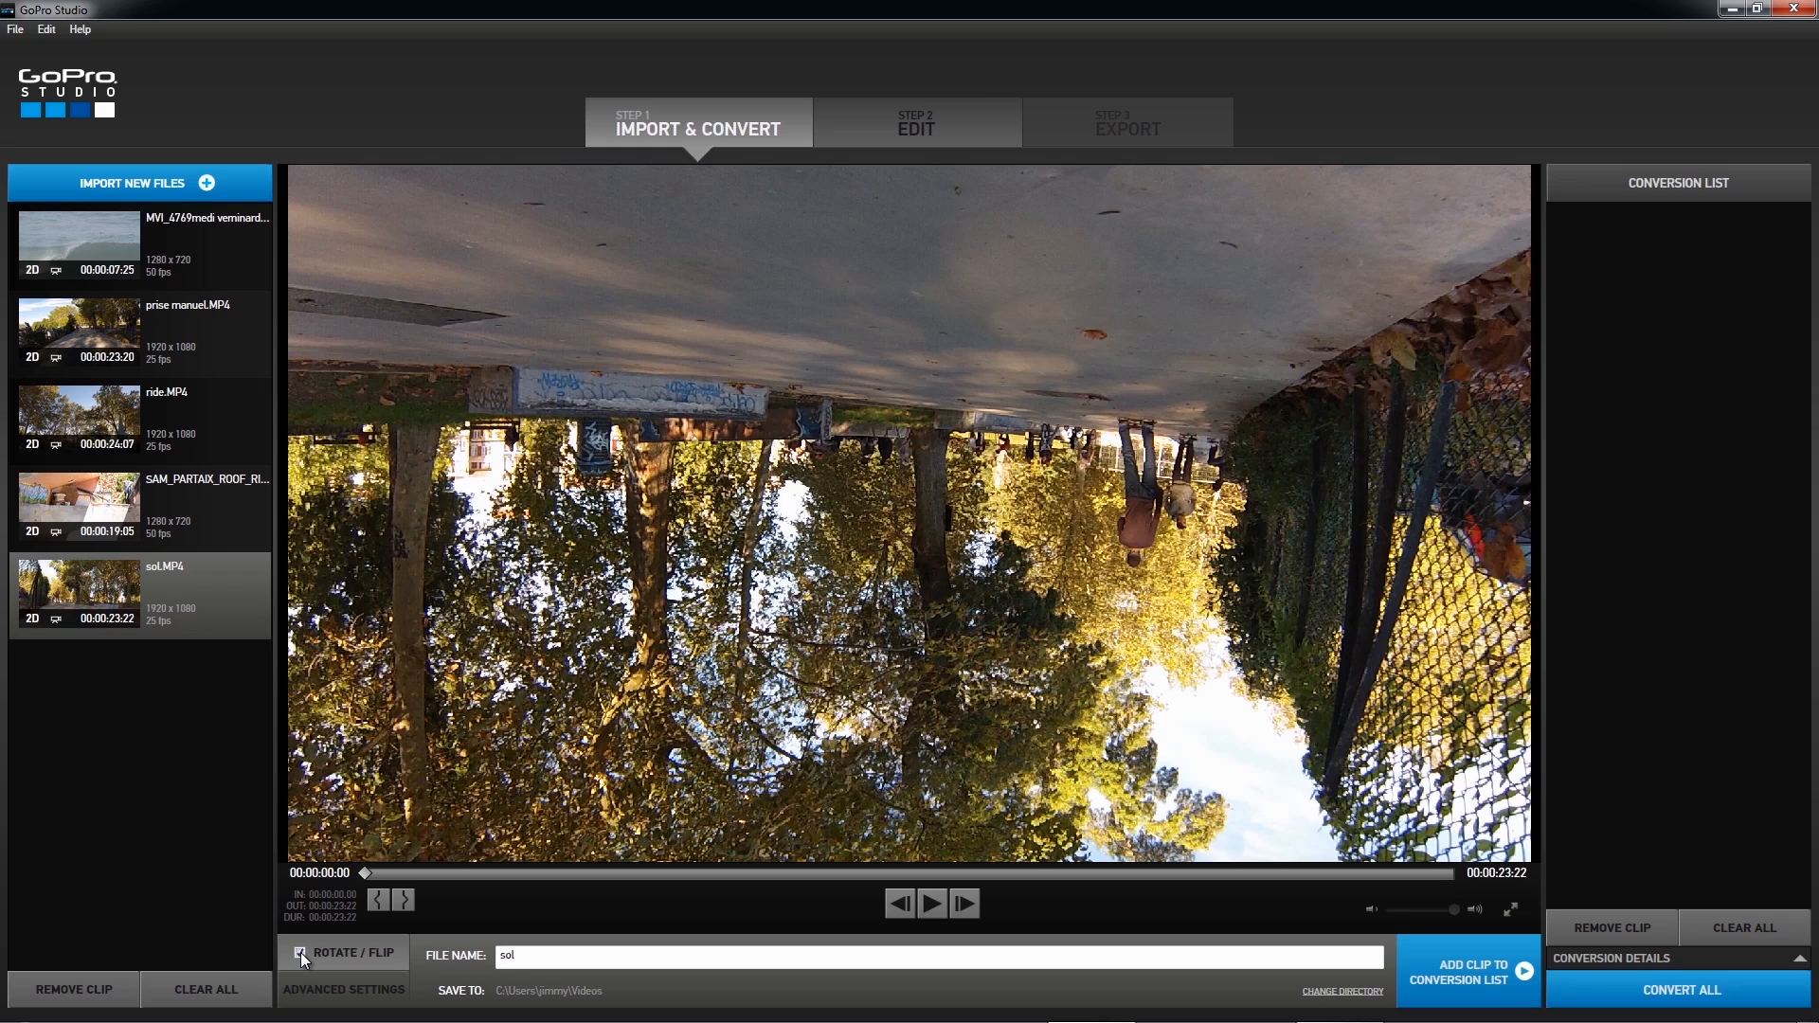
left_click(300, 952)
- Set the sol clip's advanced conversion settings to MOV format, High quality and Remove Fisheye, leaving Speed Up off
left_click(347, 991)
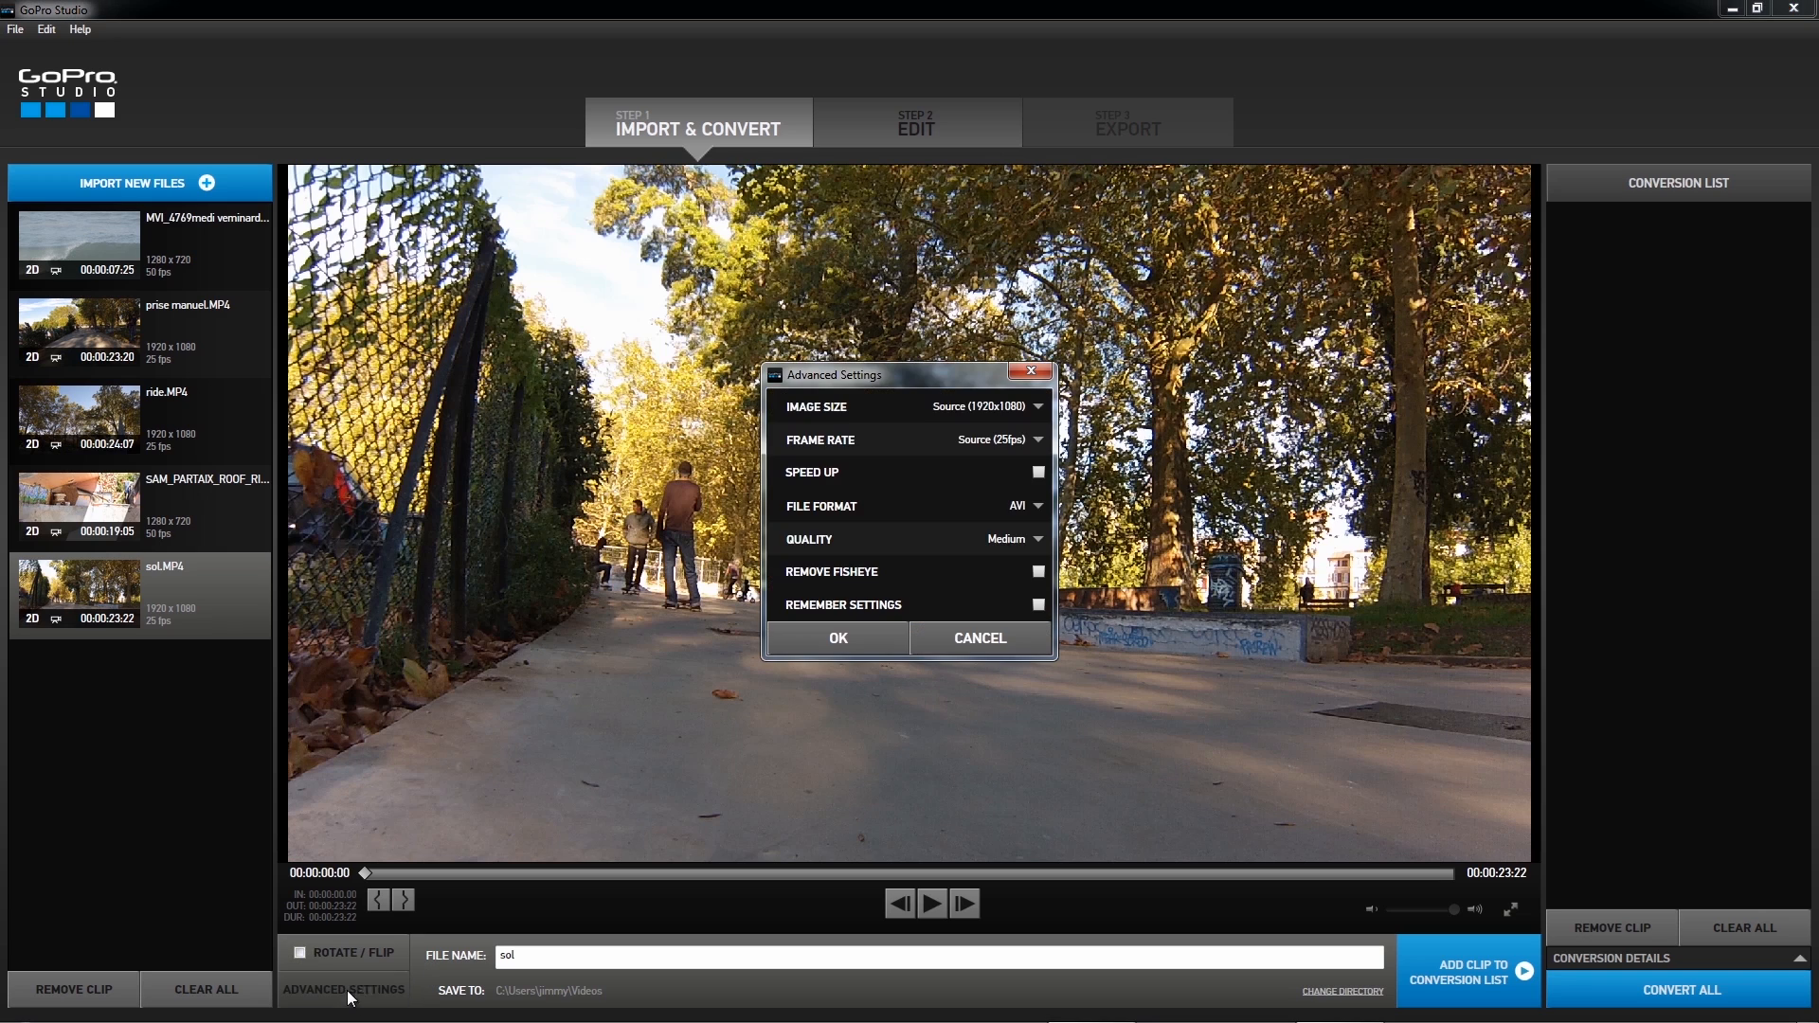
left_click(1040, 473)
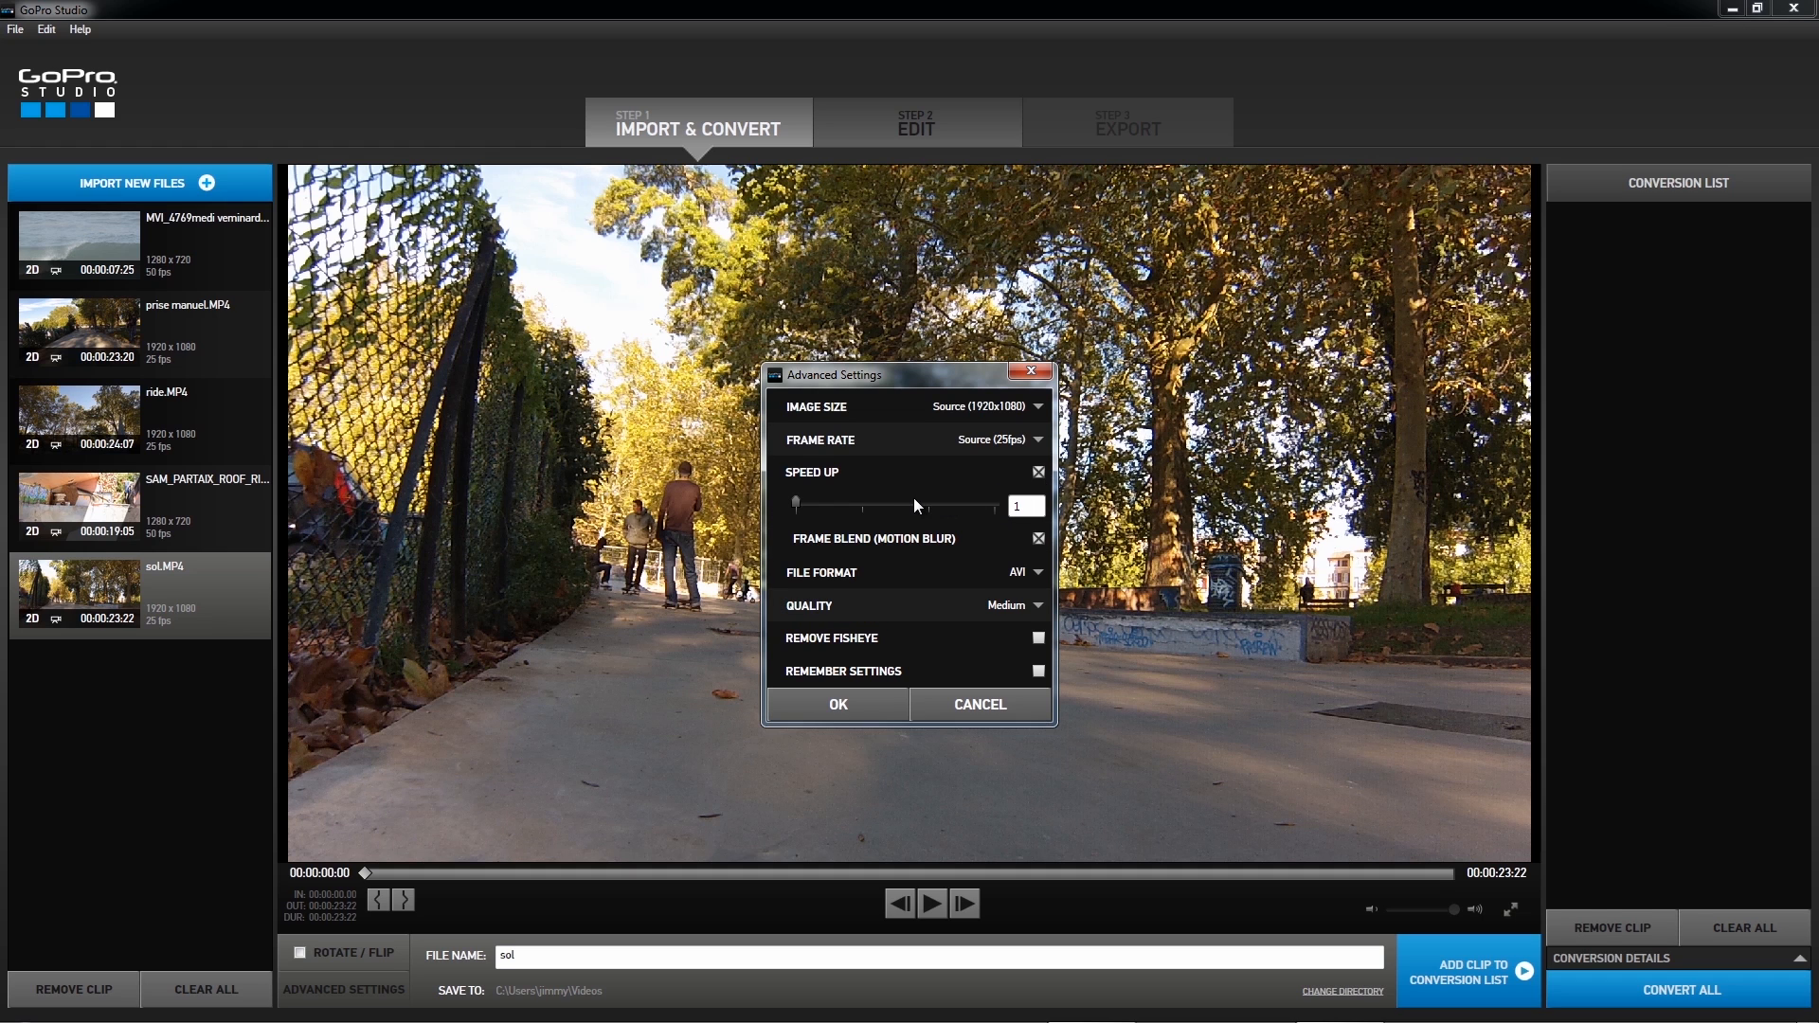
left_click(1039, 471)
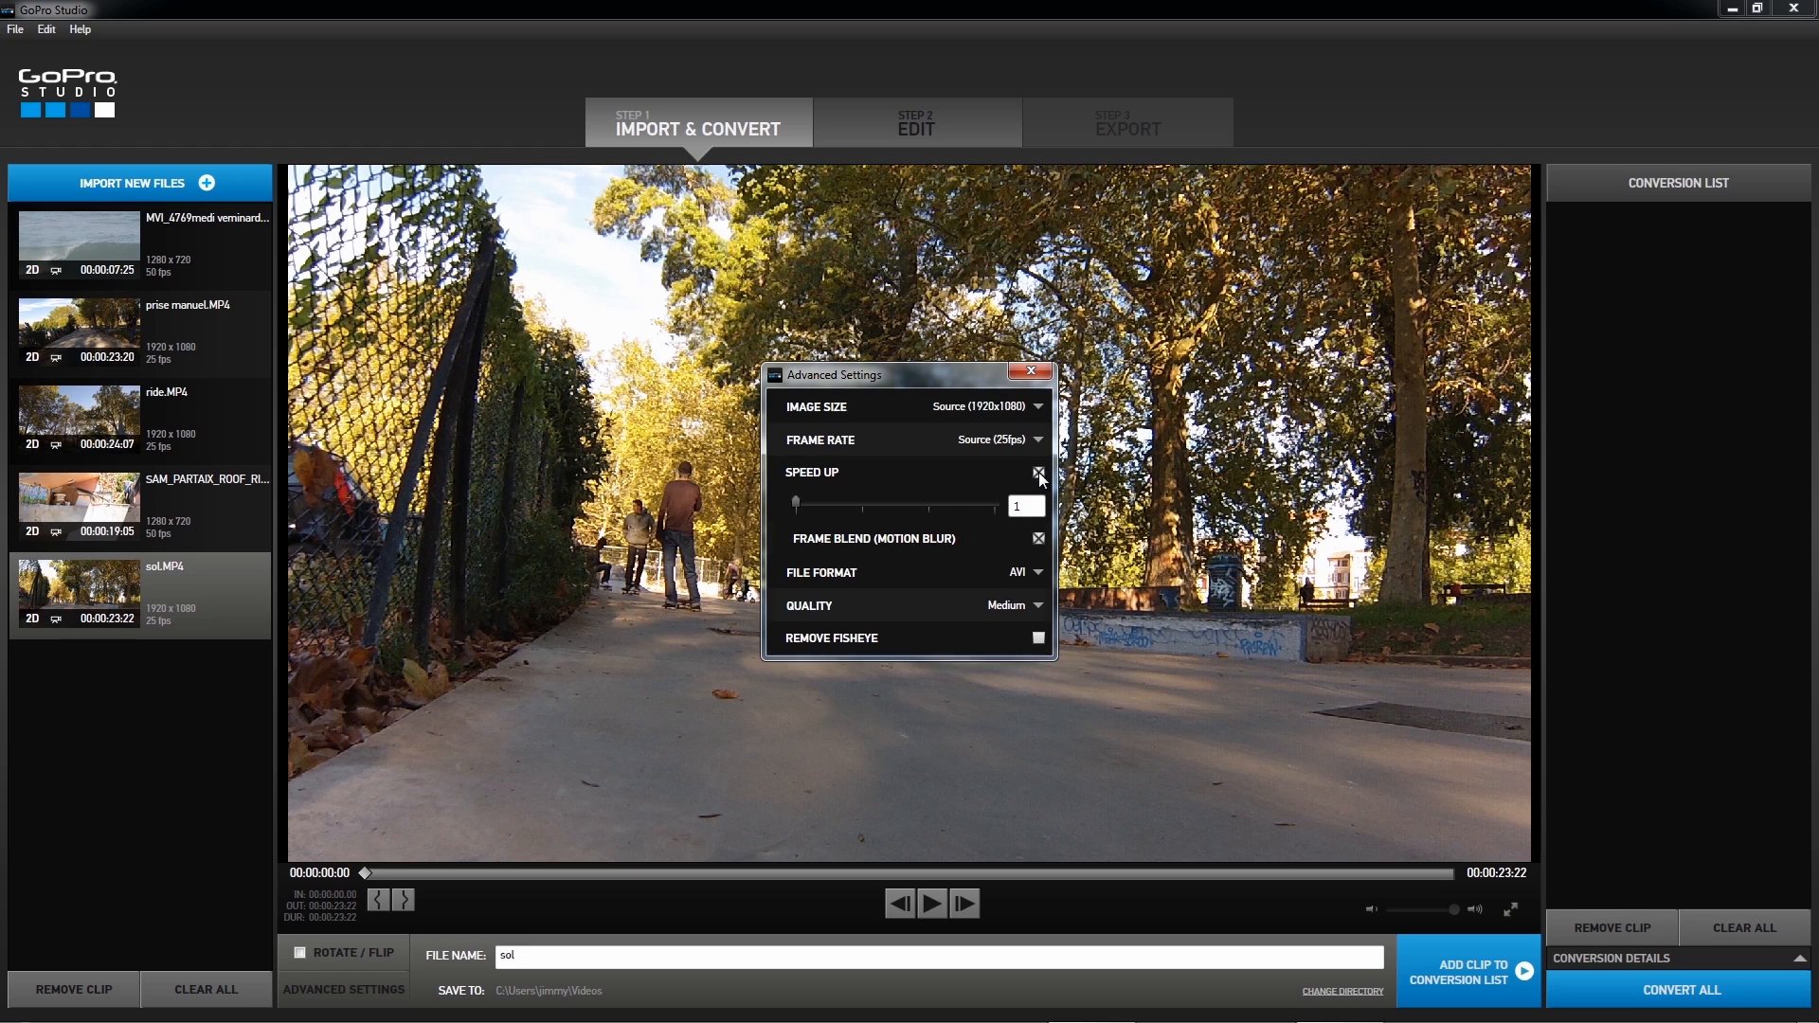
left_click(1004, 508)
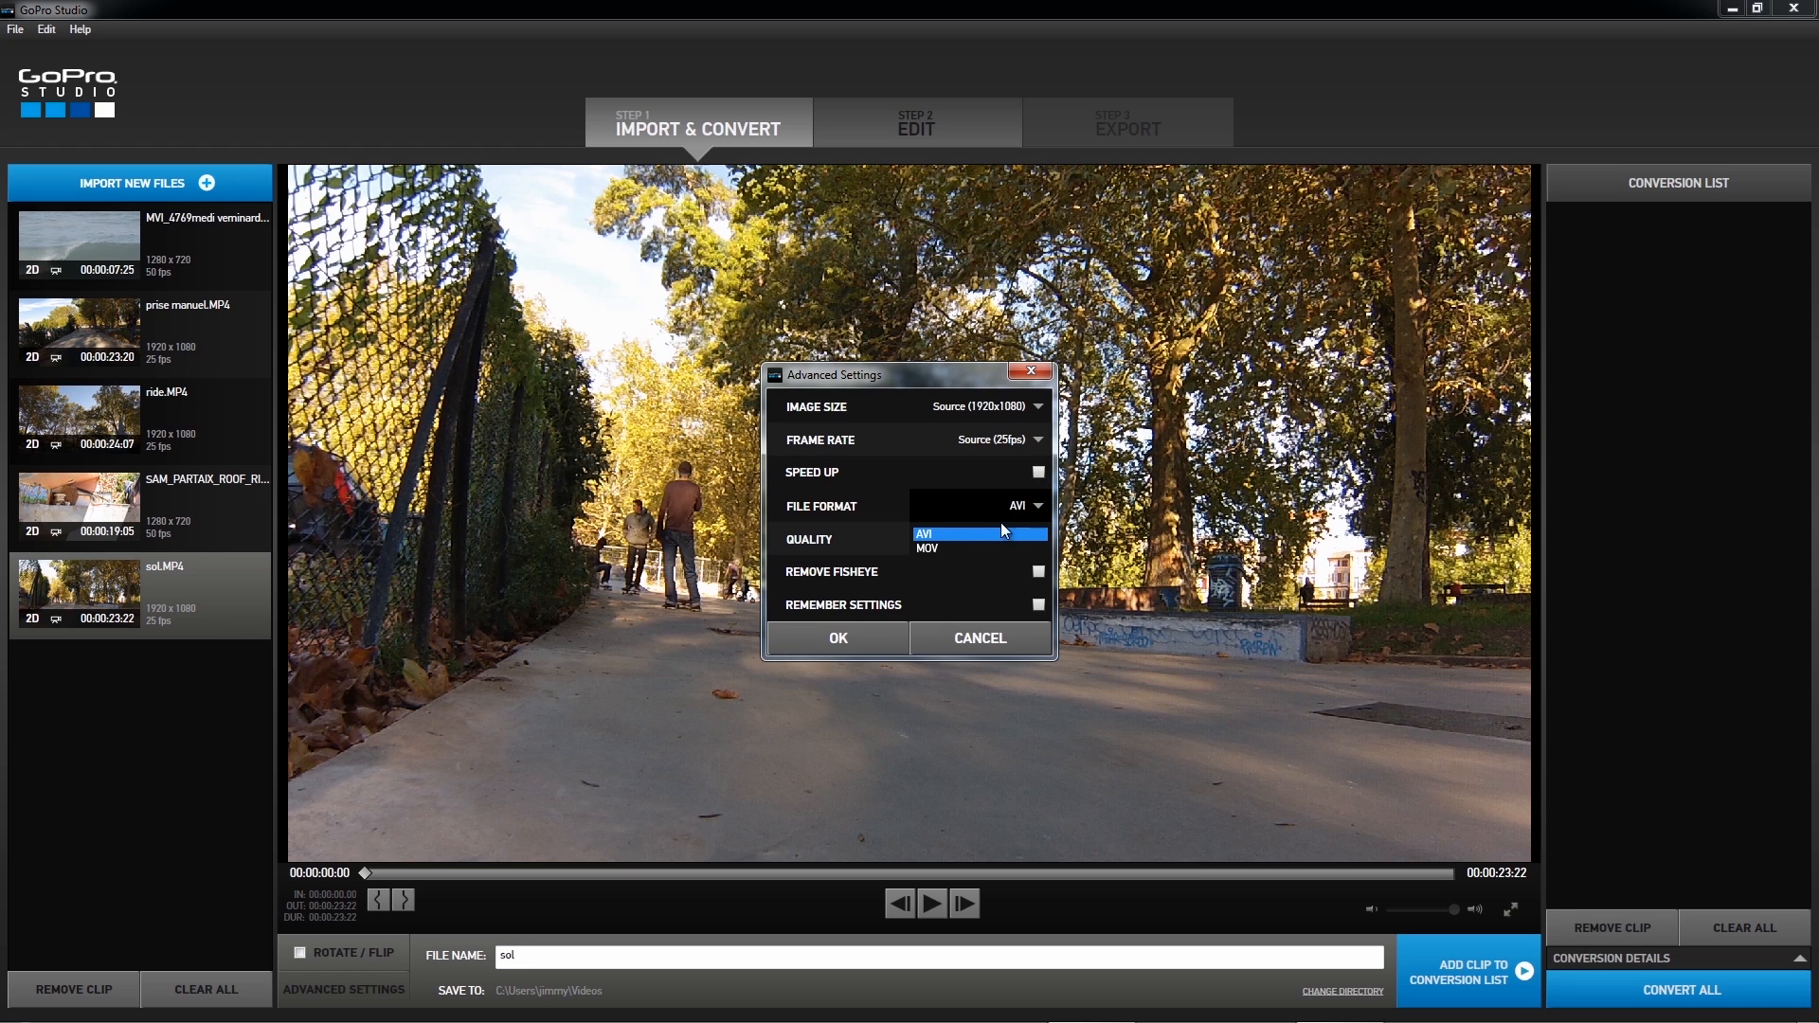
left_click(942, 548)
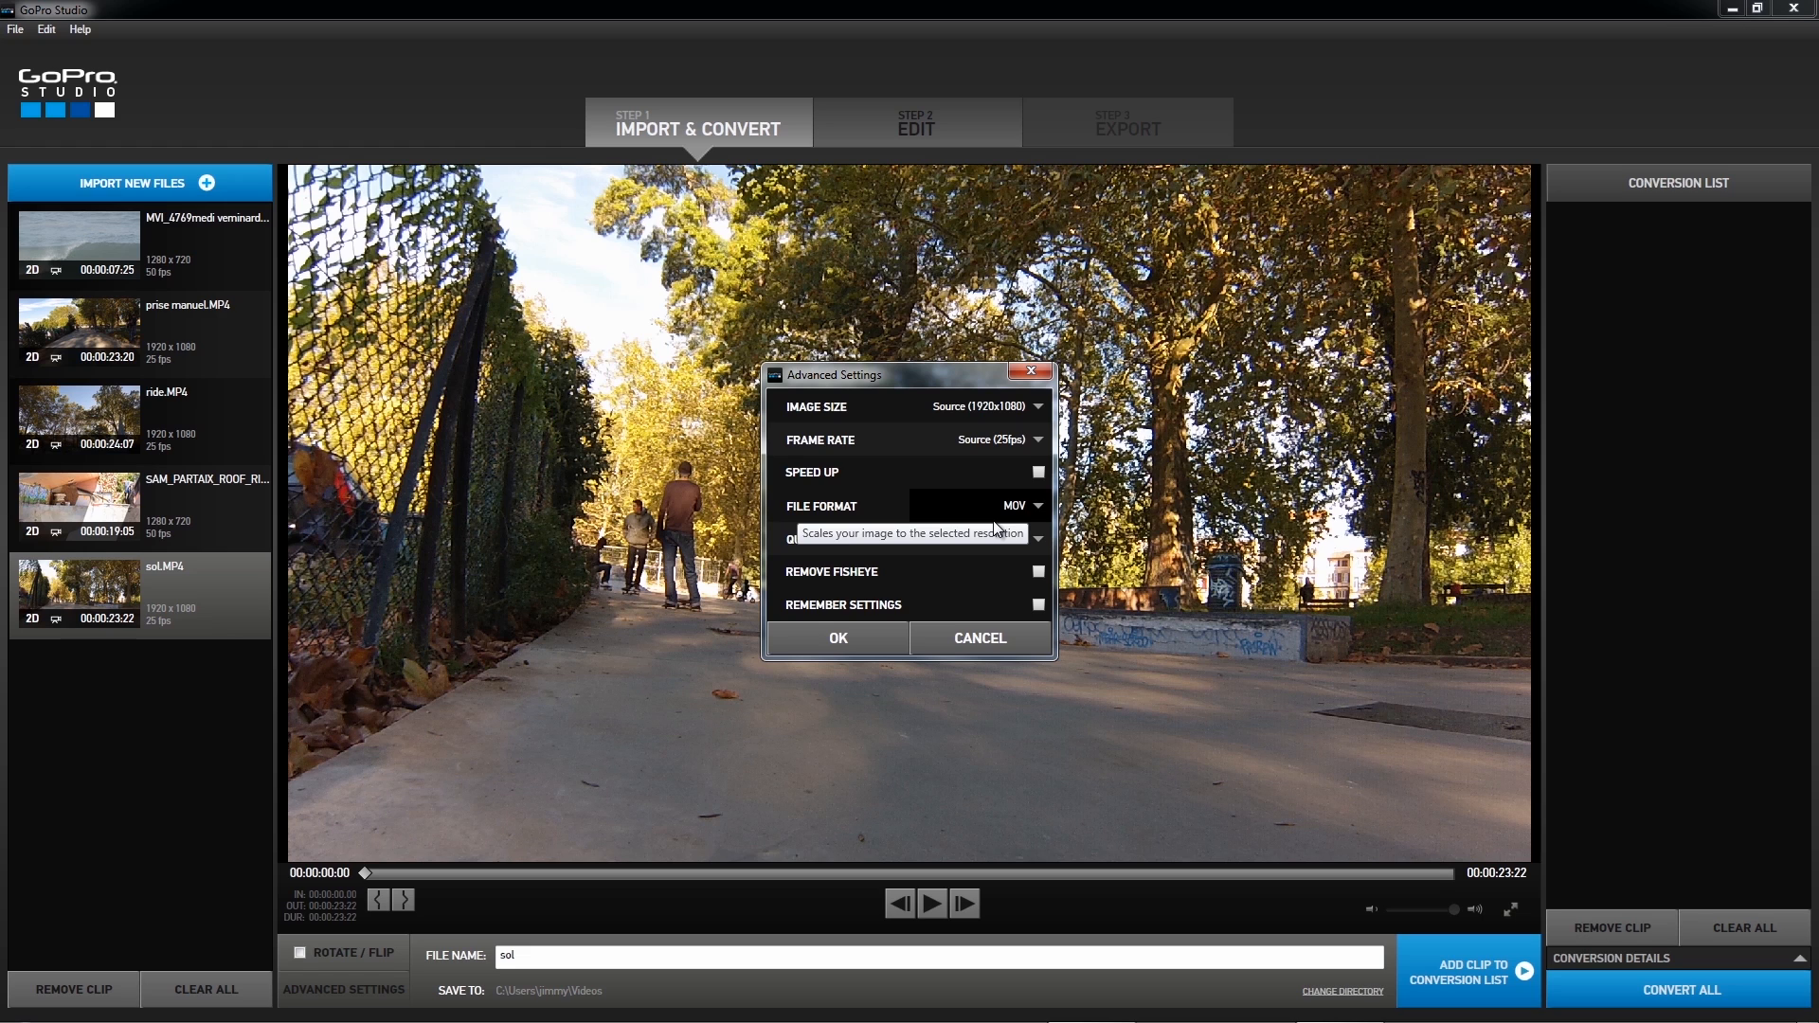
left_click(1001, 541)
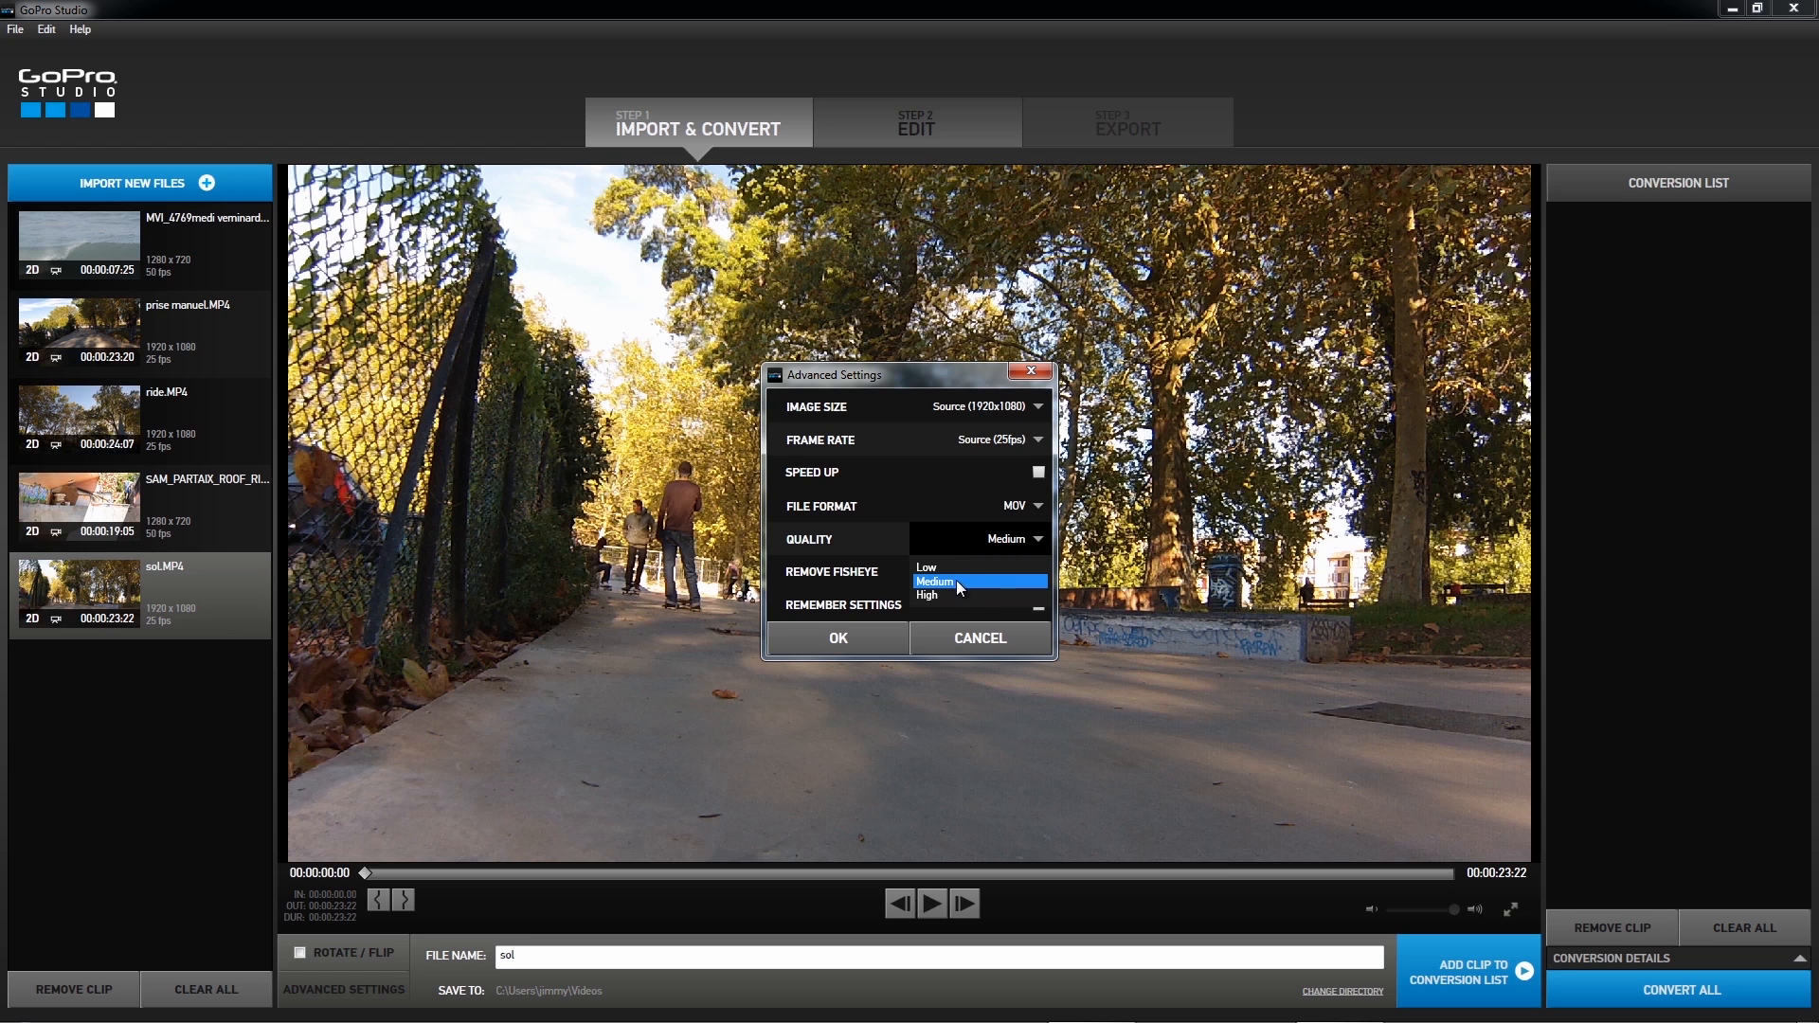
left_click(930, 589)
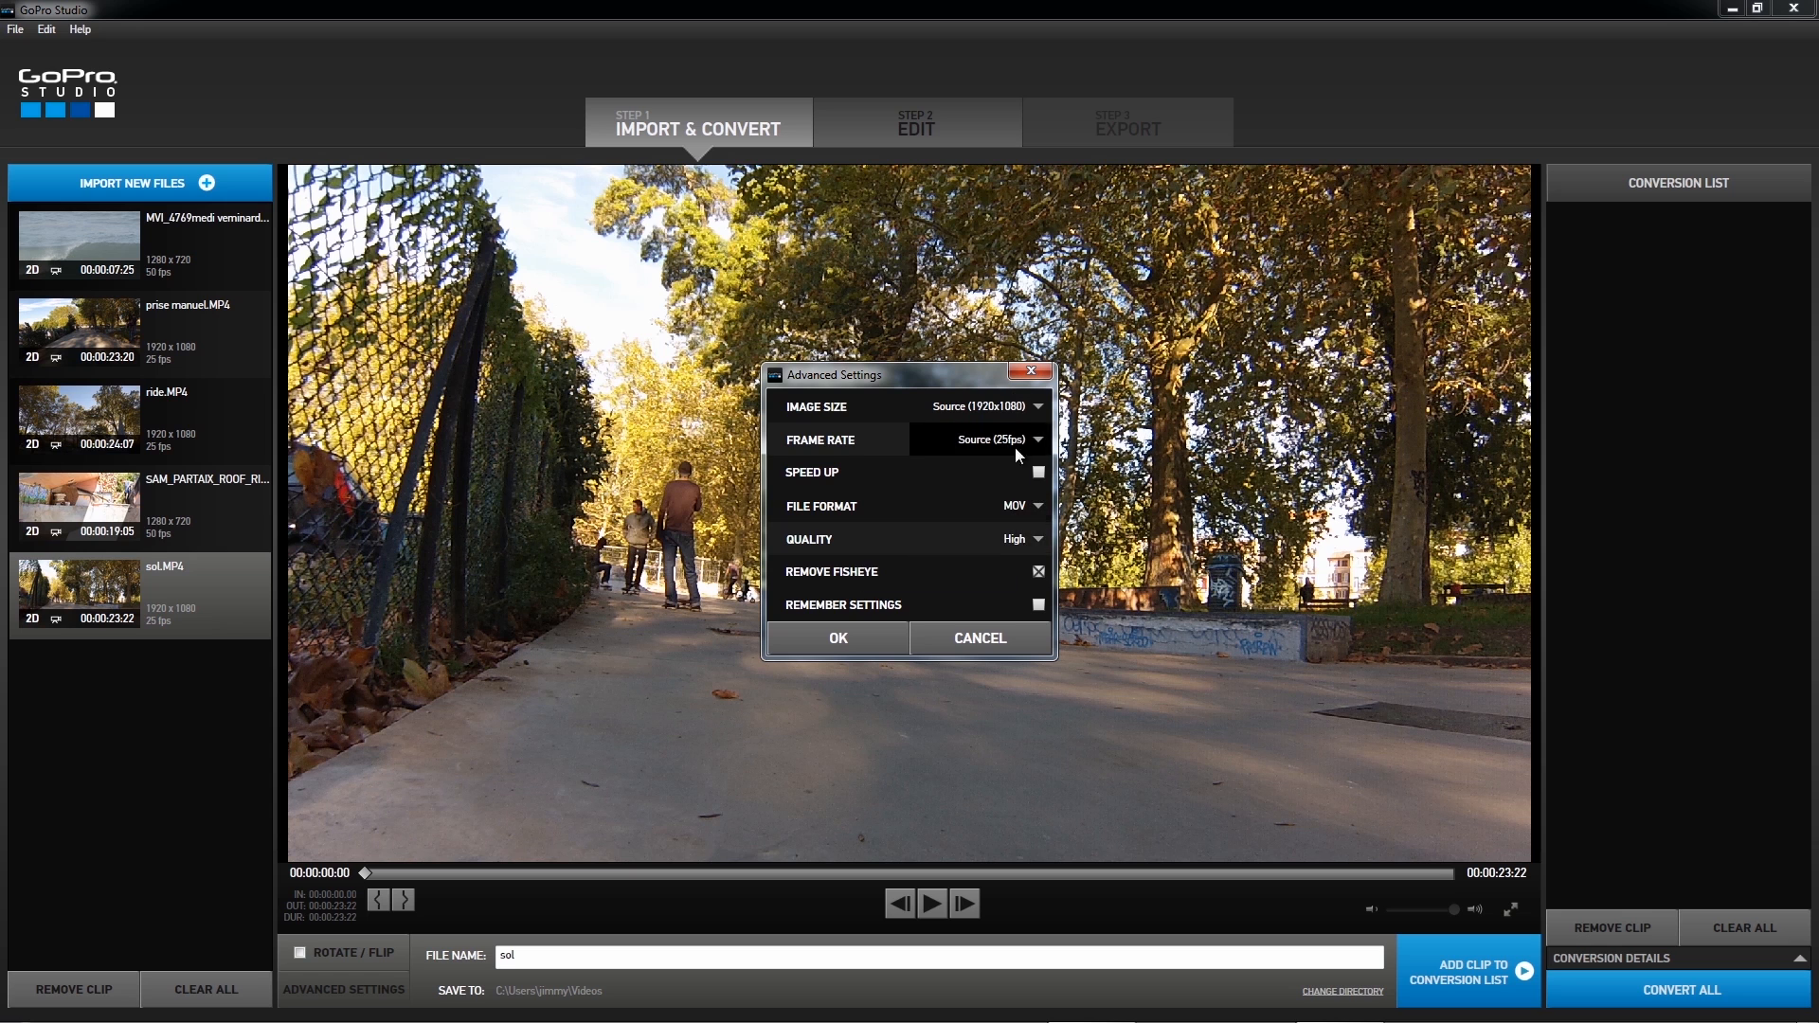
left_click(850, 635)
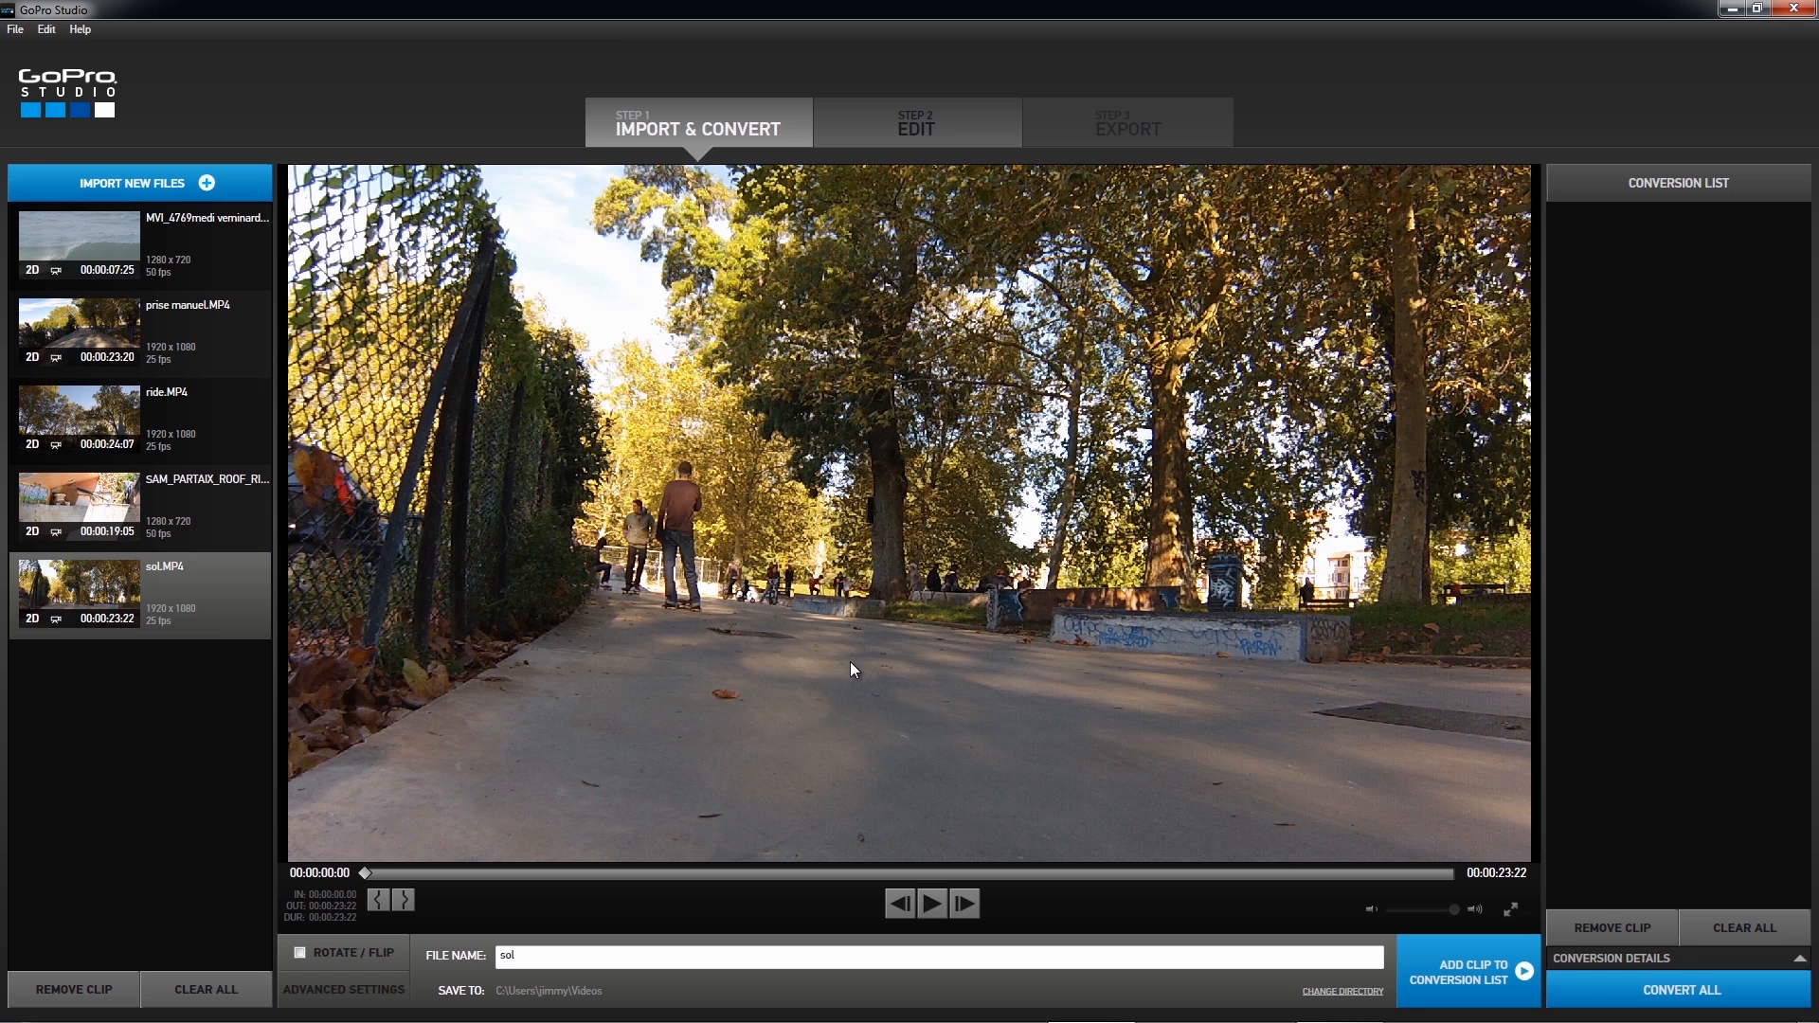
- Set the ROOF_RIDE clip's advanced conversion settings to MOV file format and High quality
left_click(197, 509)
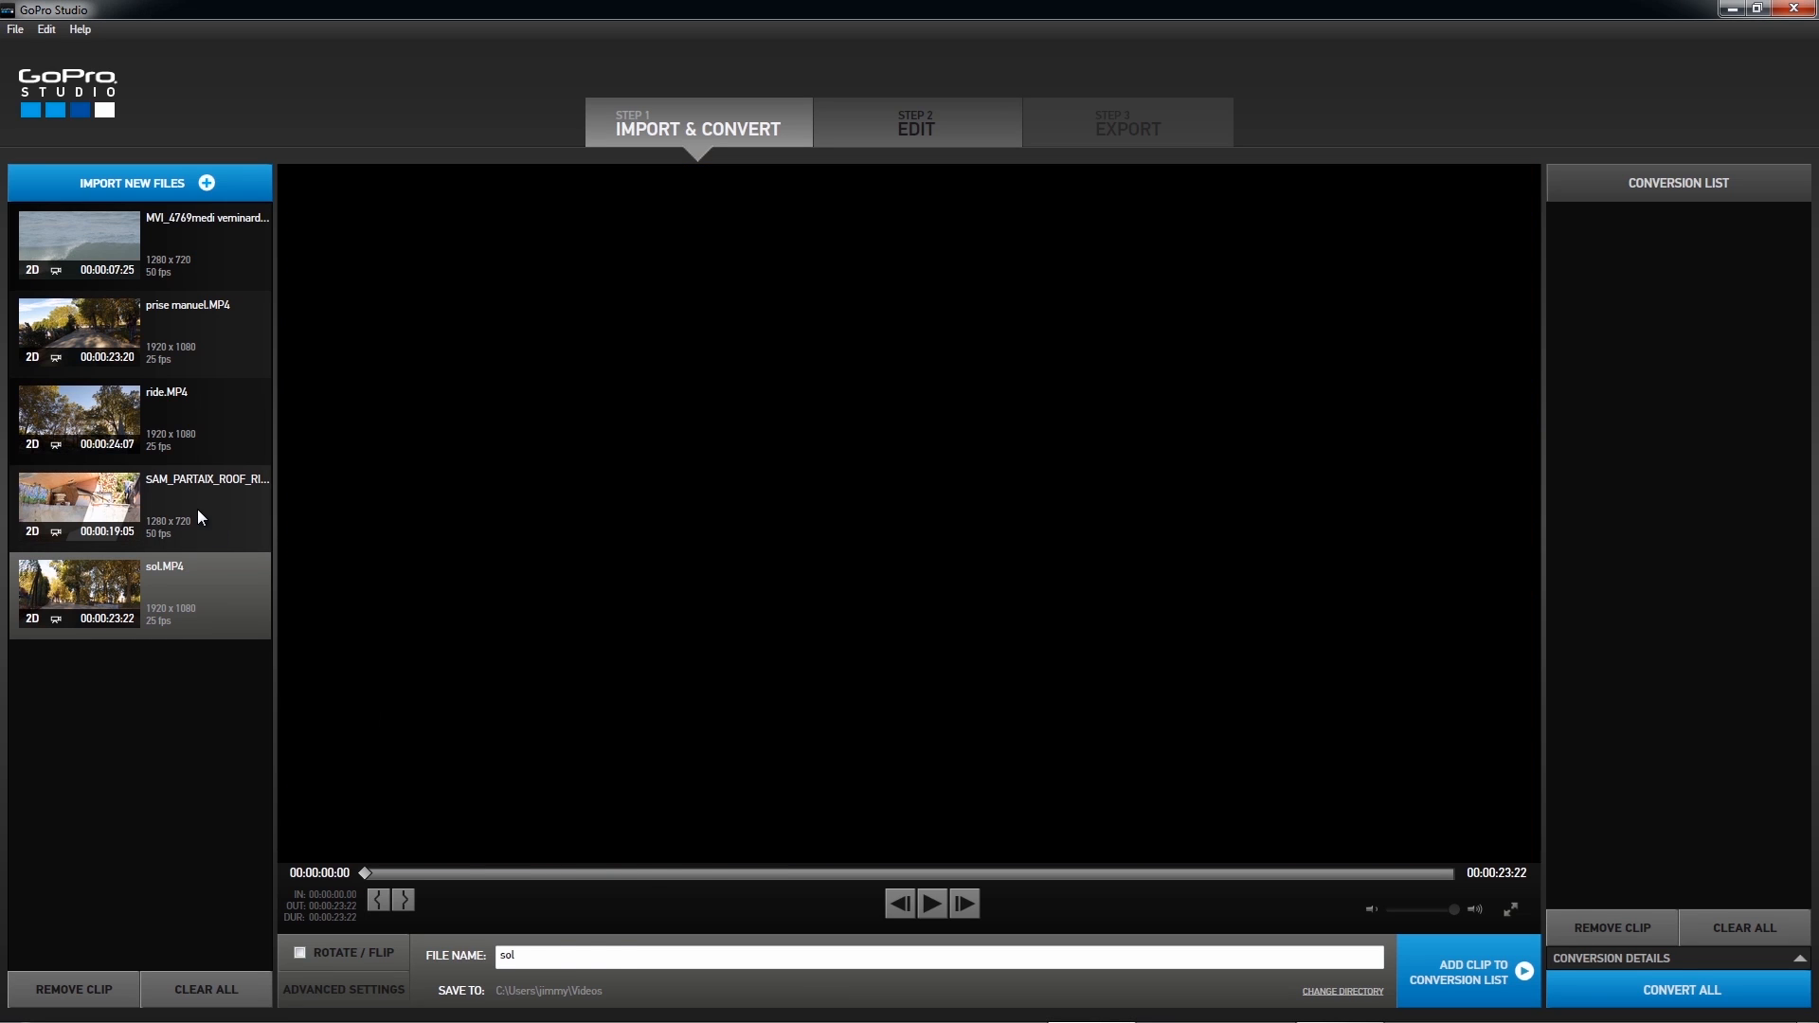
left_click(336, 991)
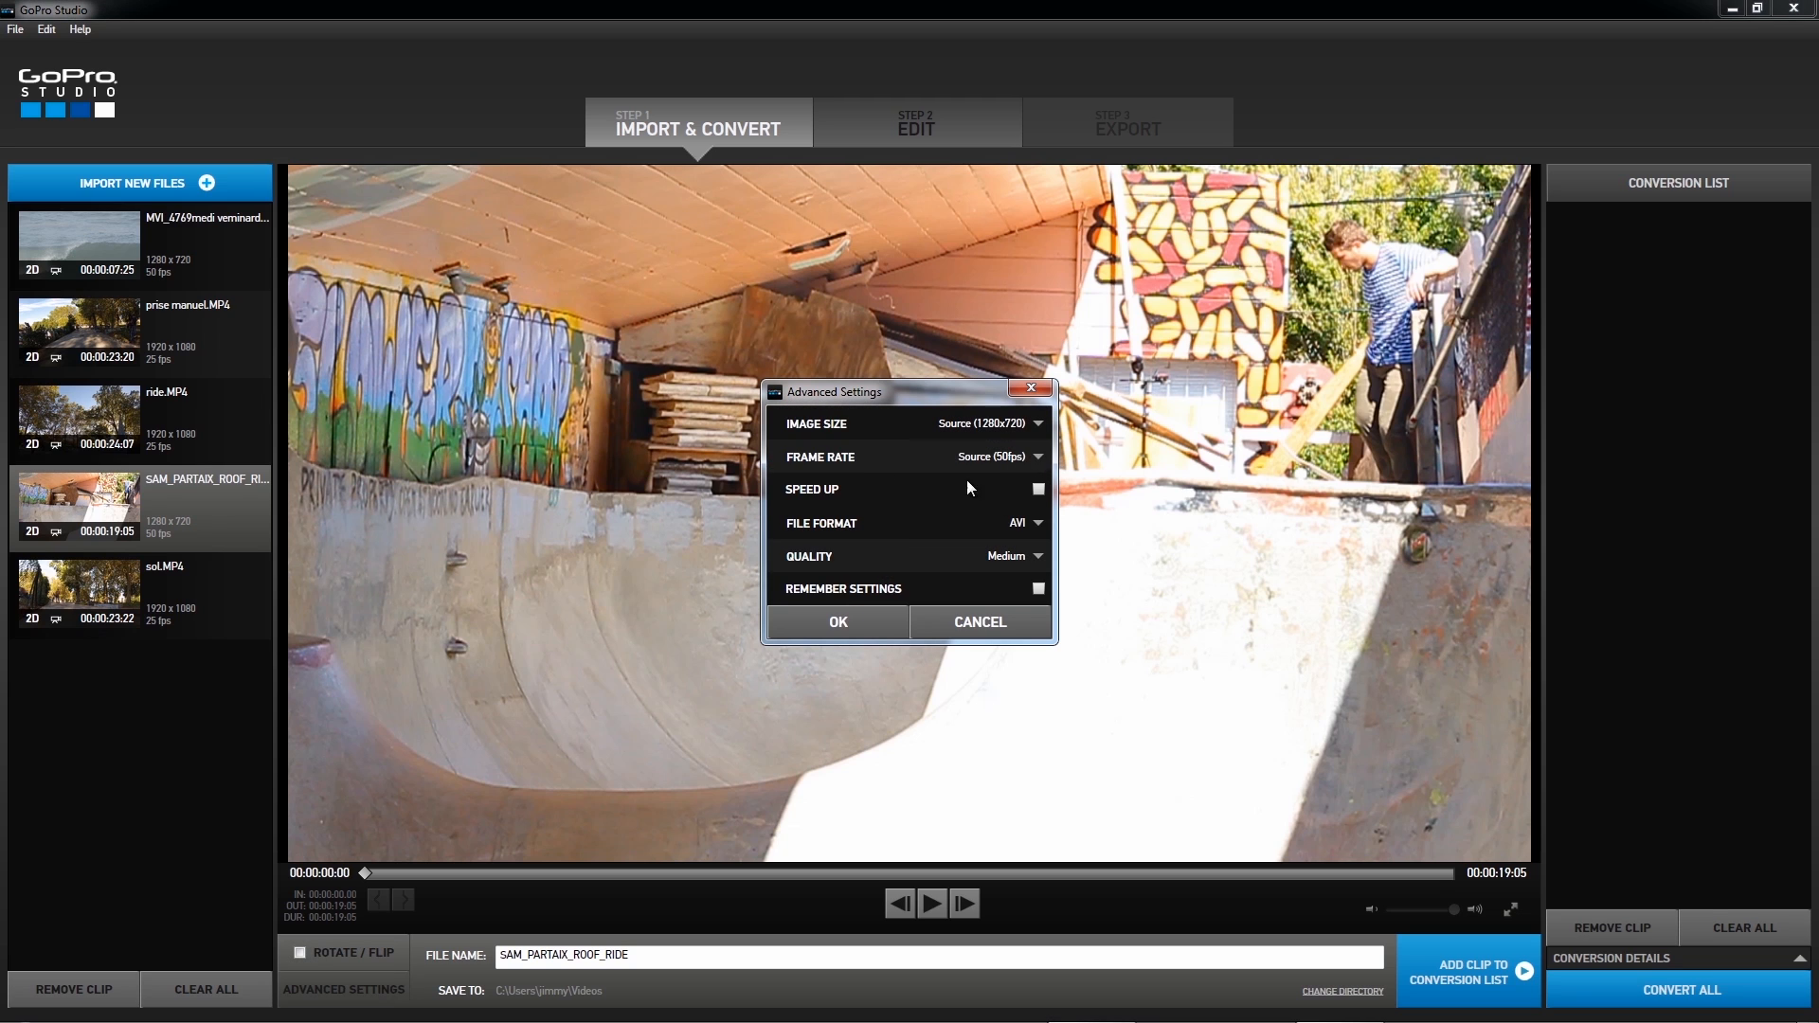
left_click(1021, 524)
left_click(999, 567)
left_click(1018, 559)
left_click(970, 611)
left_click(856, 628)
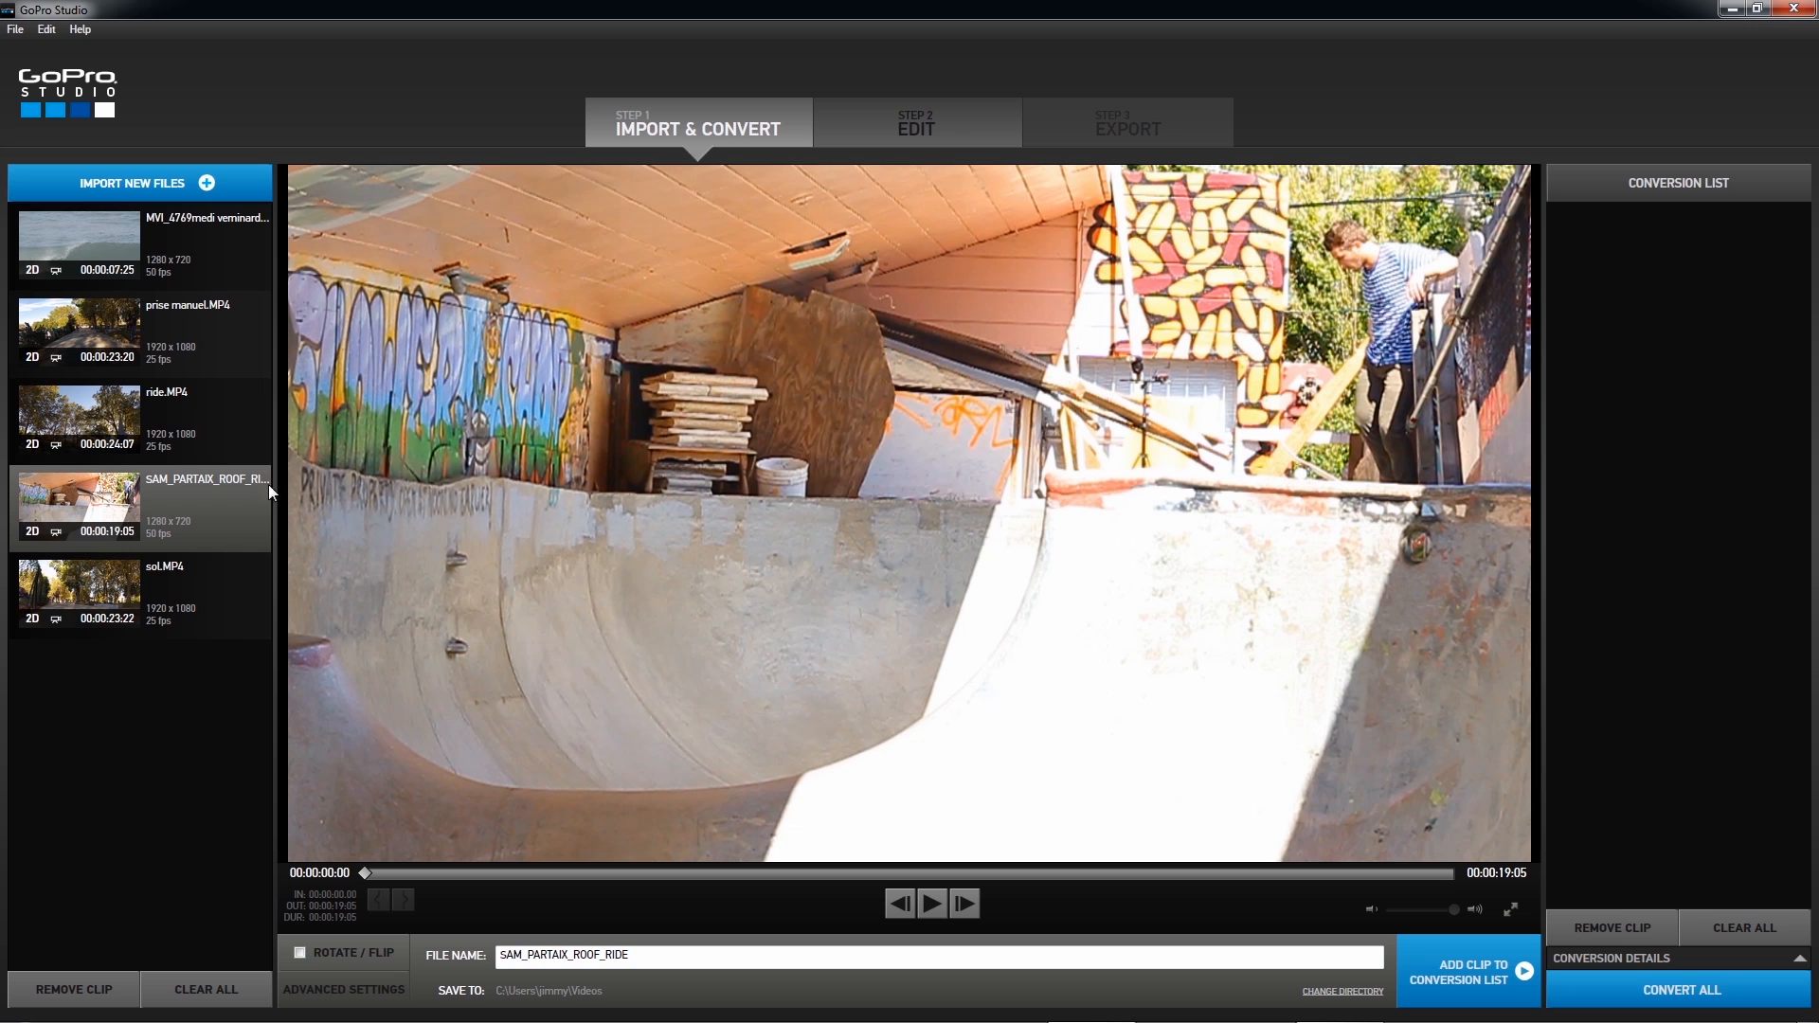
- Set the ride clip's advanced conversion settings to High quality and MOV file format
left_click(201, 423)
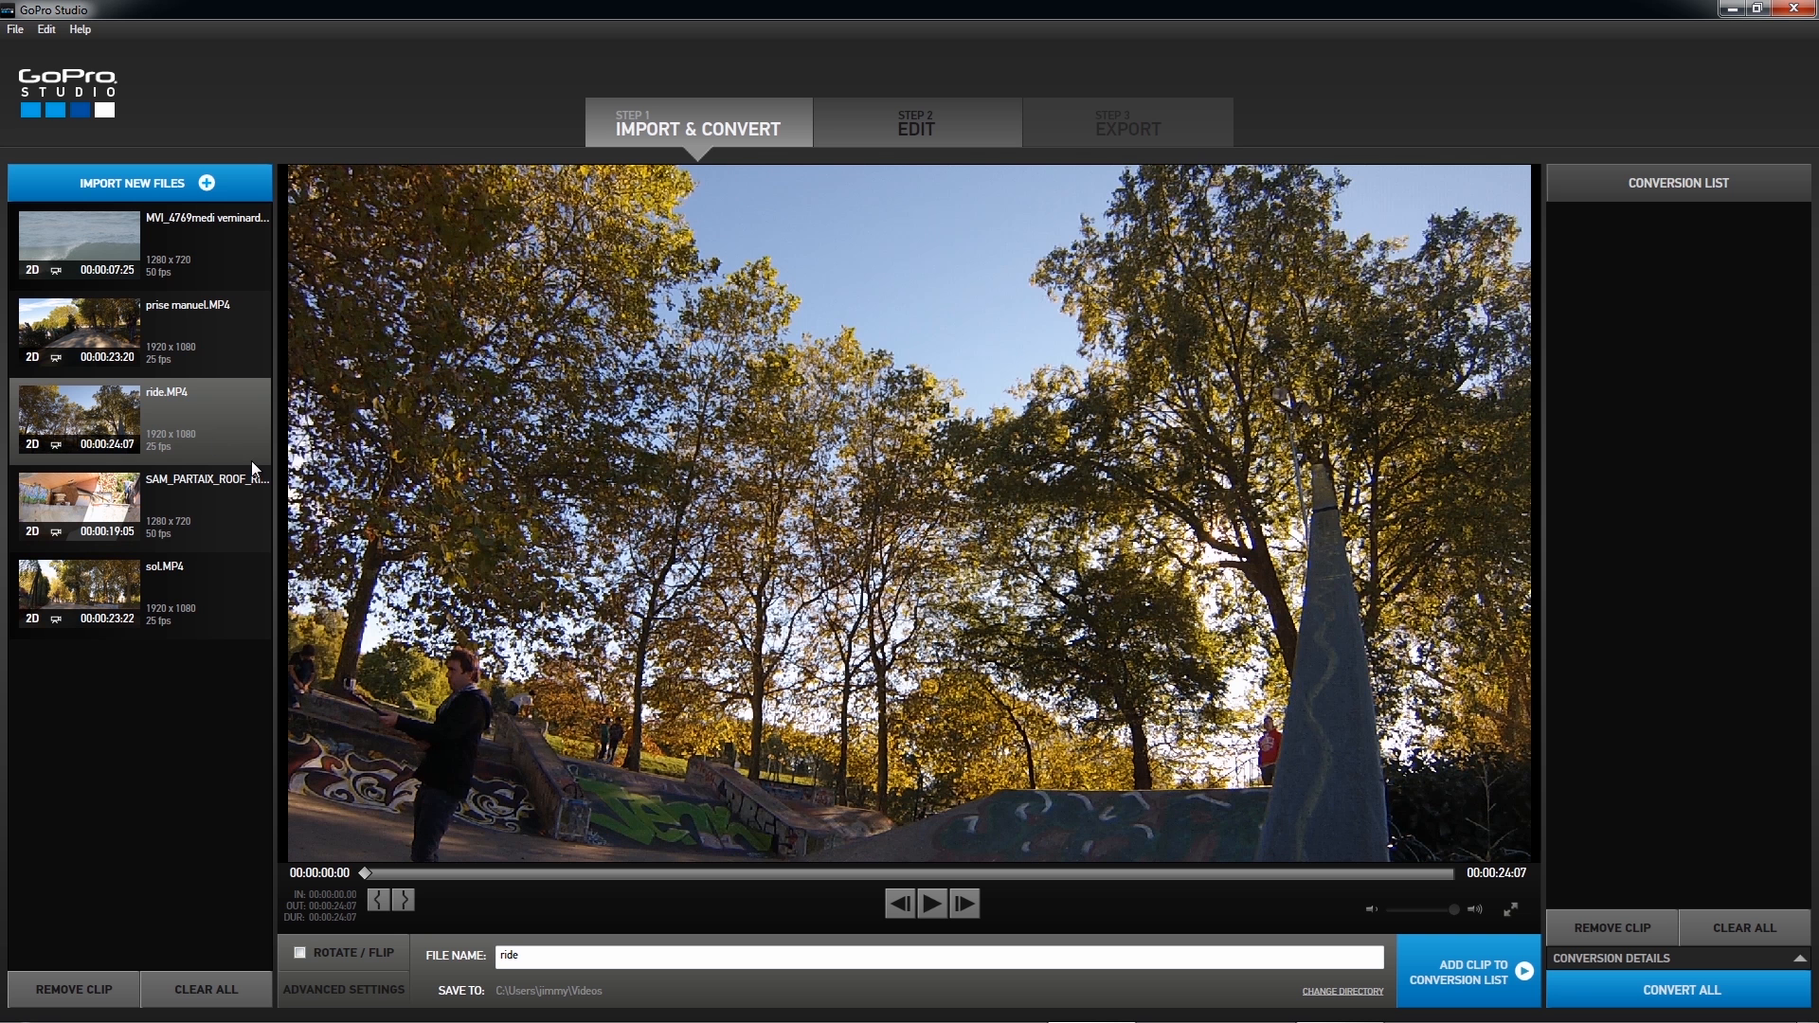
left_click(340, 986)
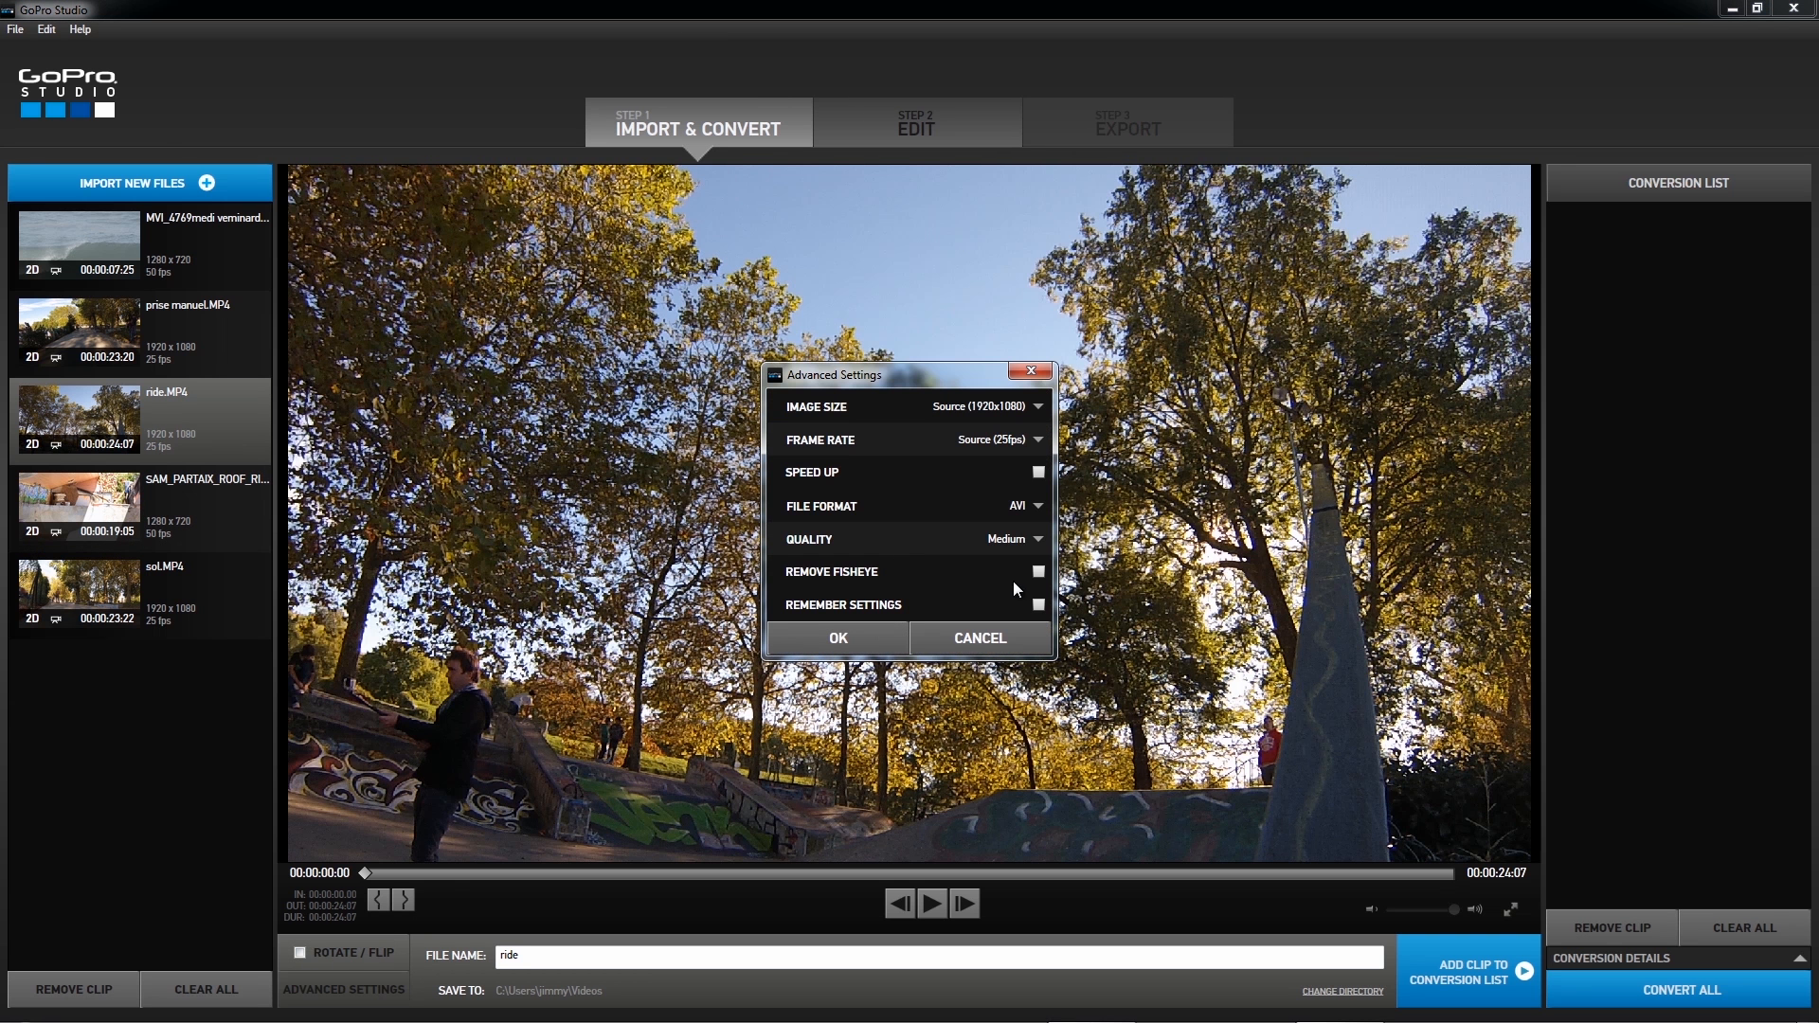
left_click(1020, 546)
left_click(983, 597)
left_click(990, 506)
left_click(985, 540)
left_click(838, 638)
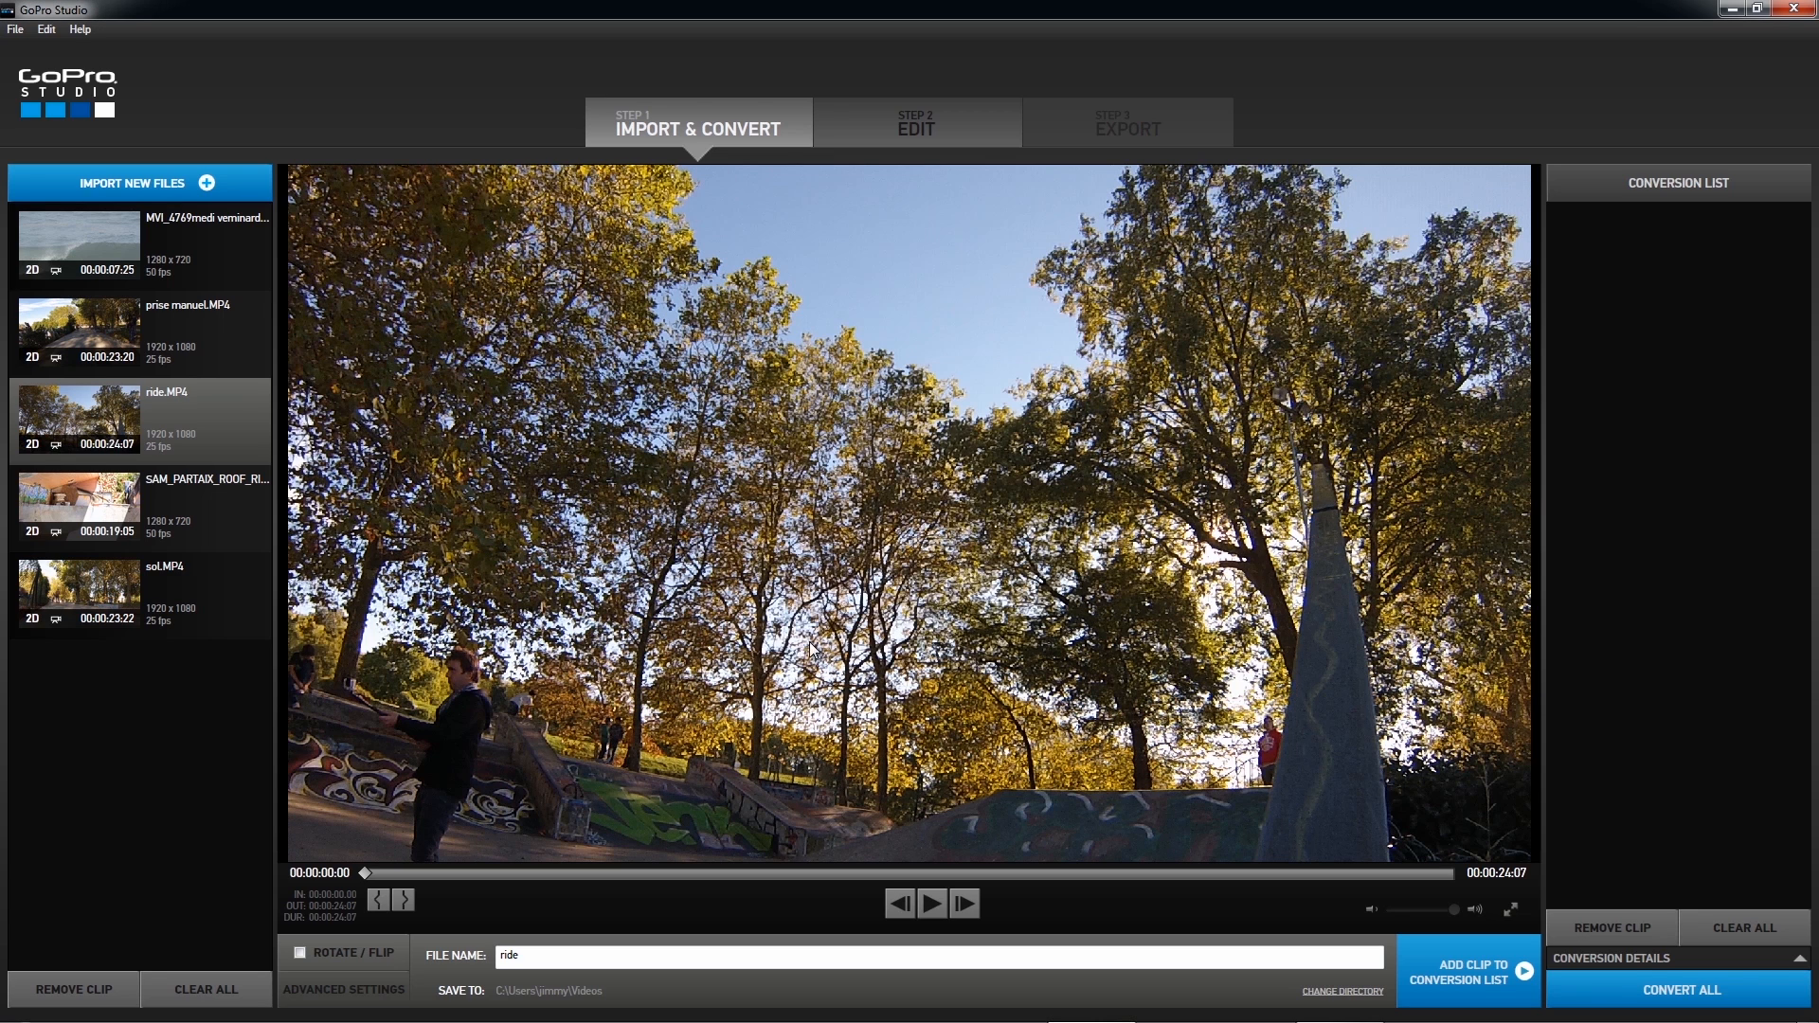
- Set the prise manuel clip's advanced conversion settings to MOV file format and High quality
left_click(225, 345)
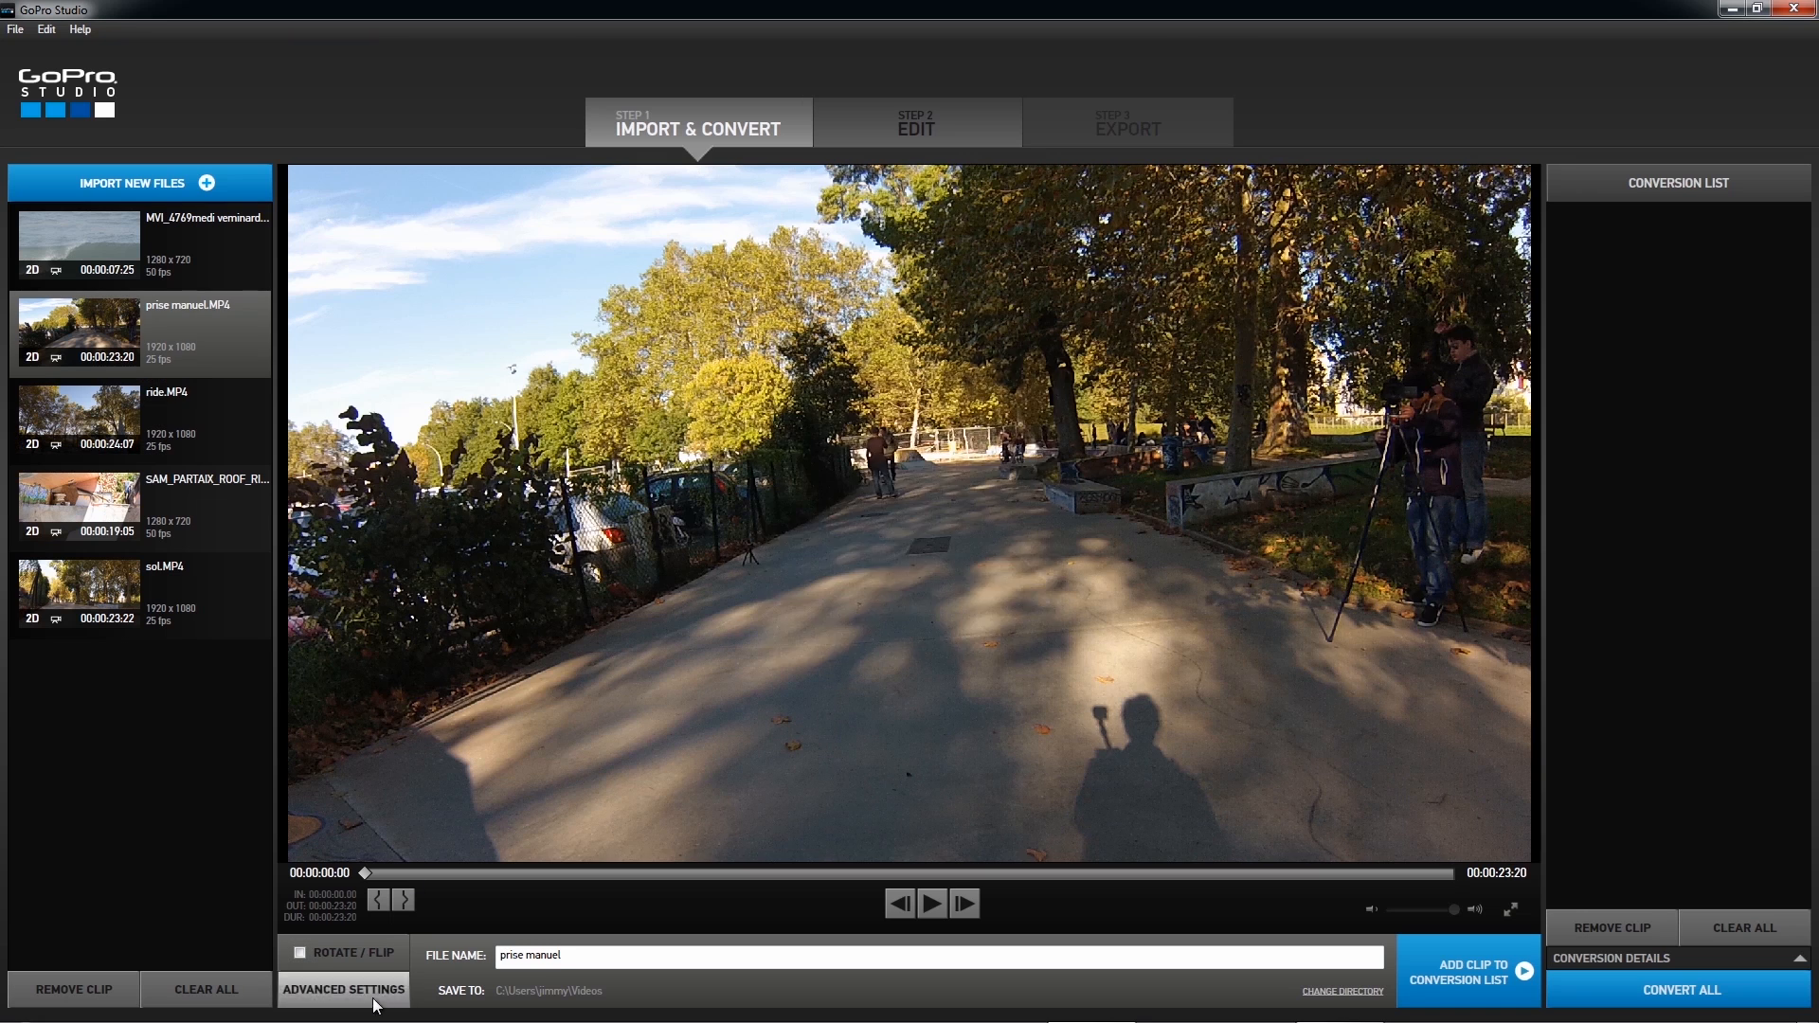
left_click(372, 995)
left_click(1018, 506)
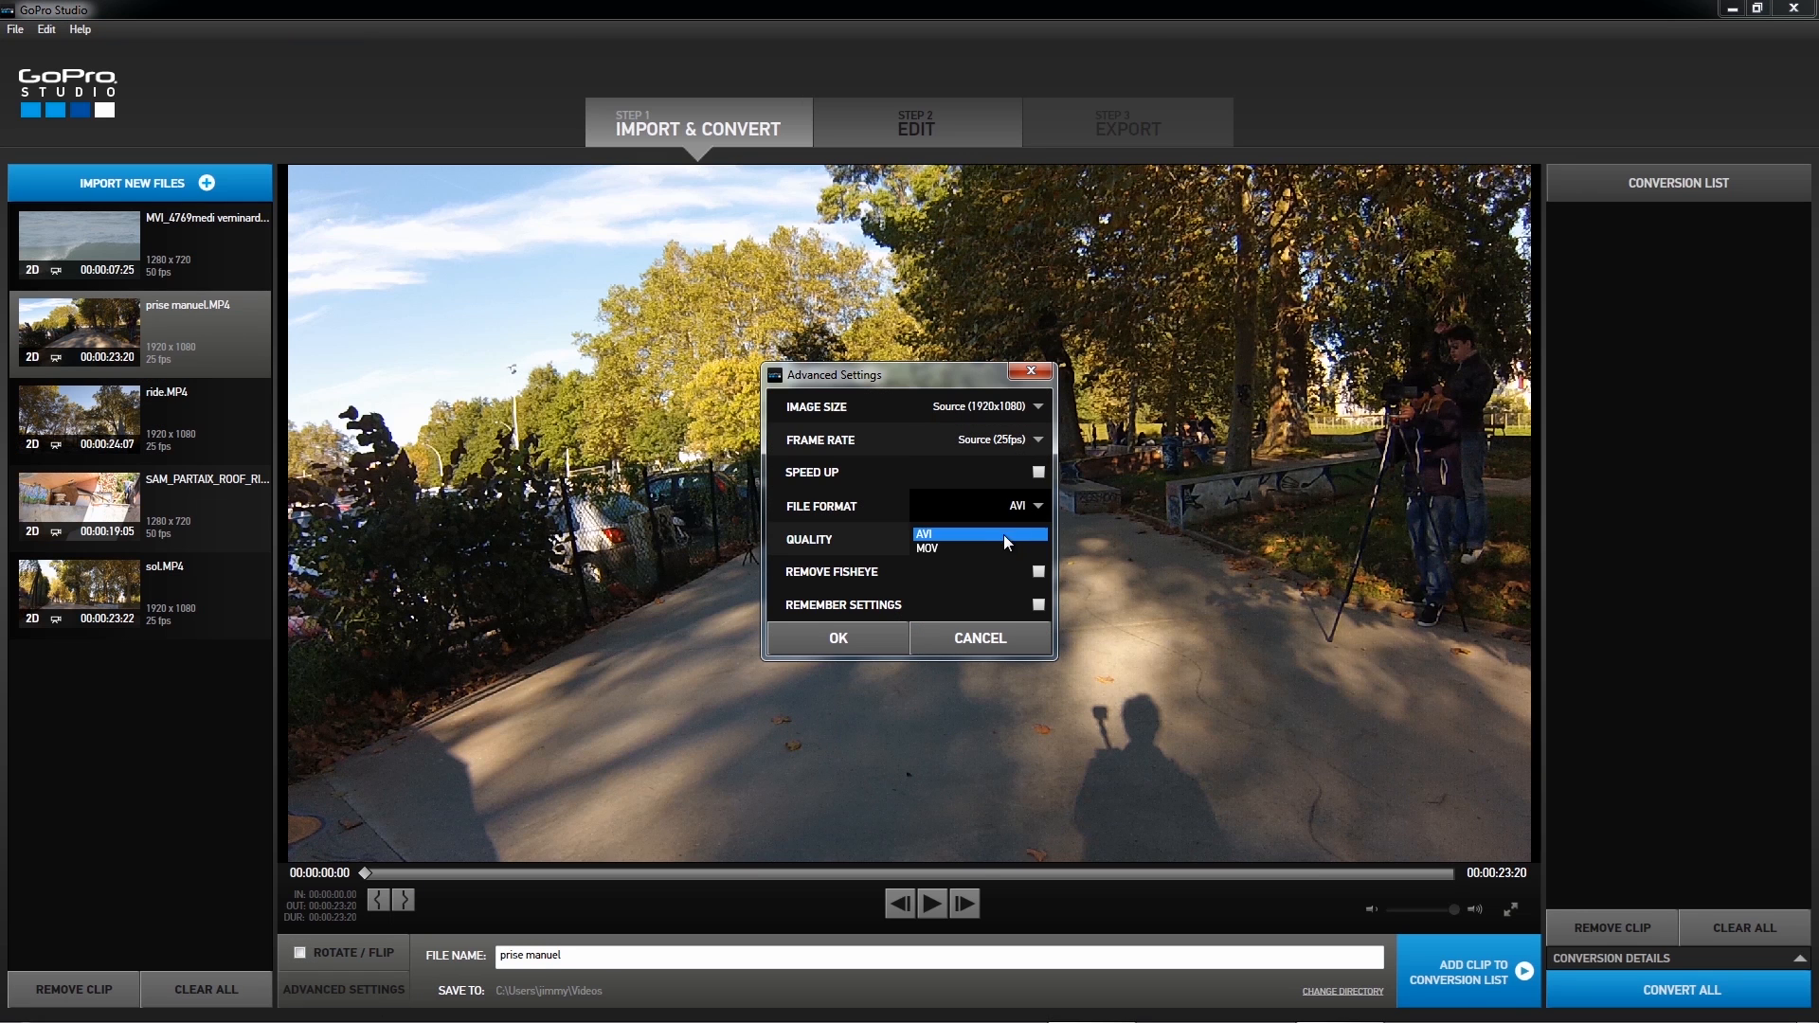
left_click(1003, 535)
left_click(1012, 540)
left_click(985, 596)
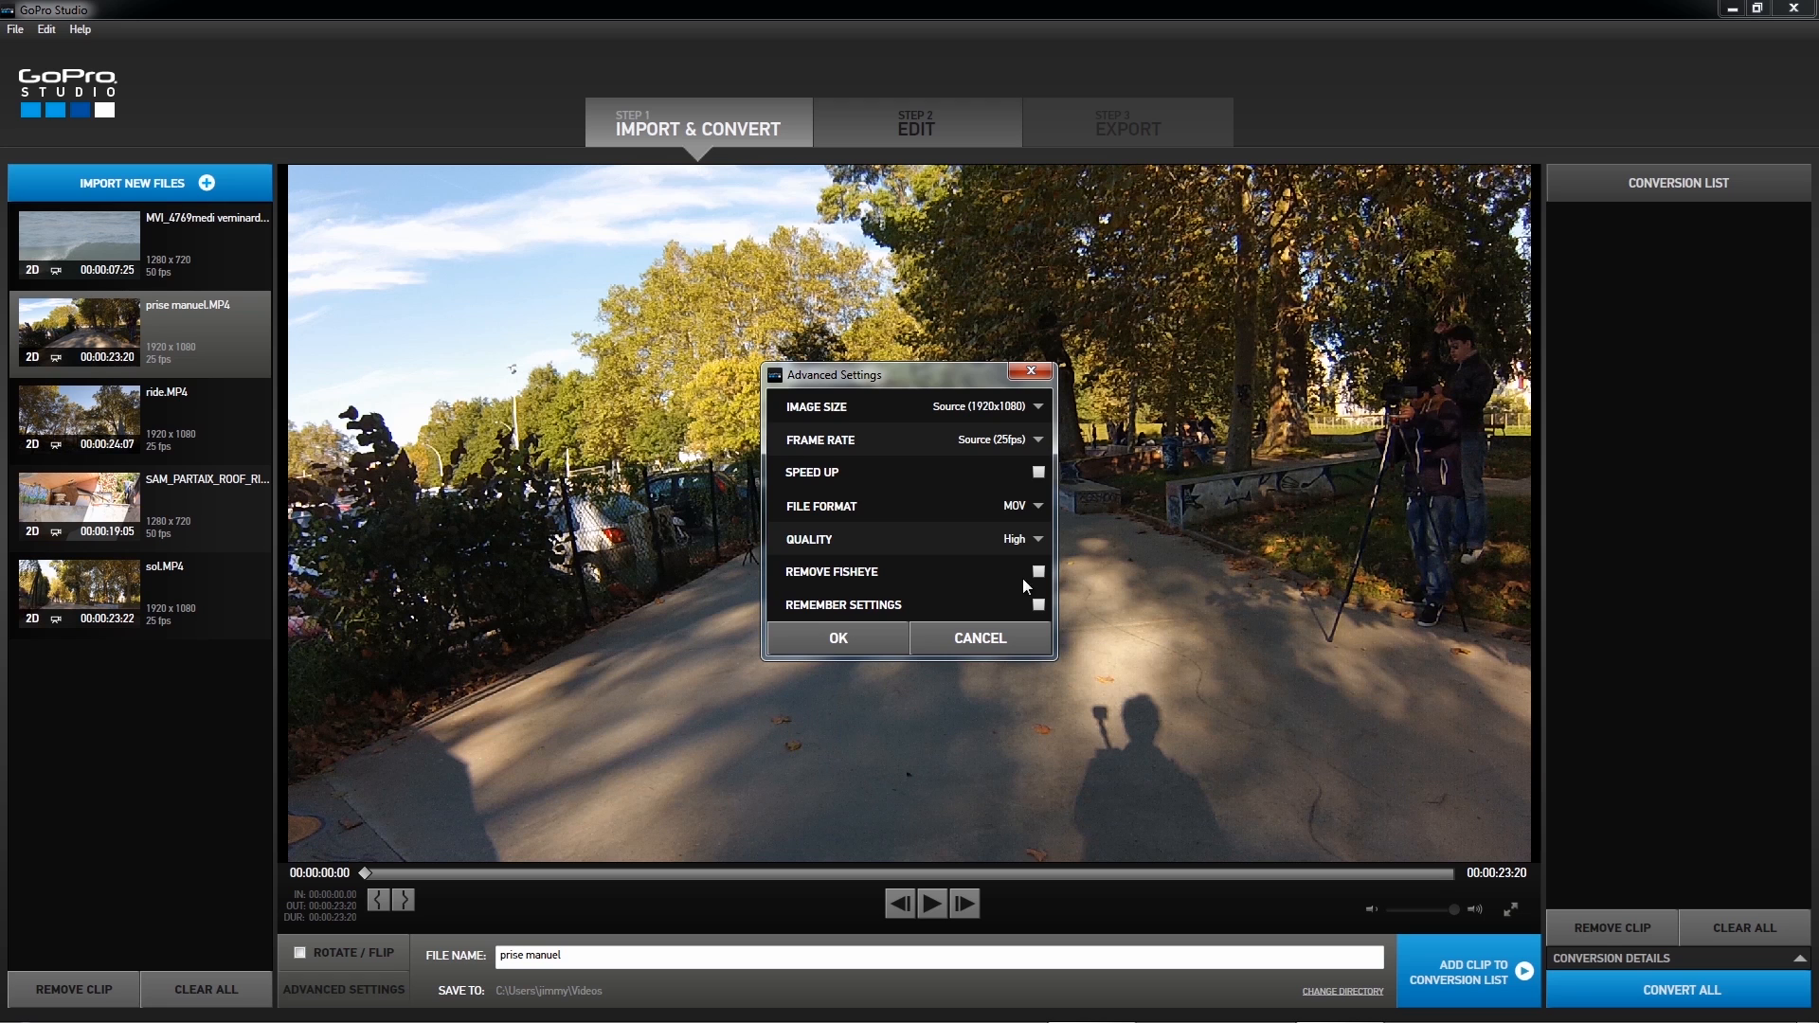
left_click(864, 635)
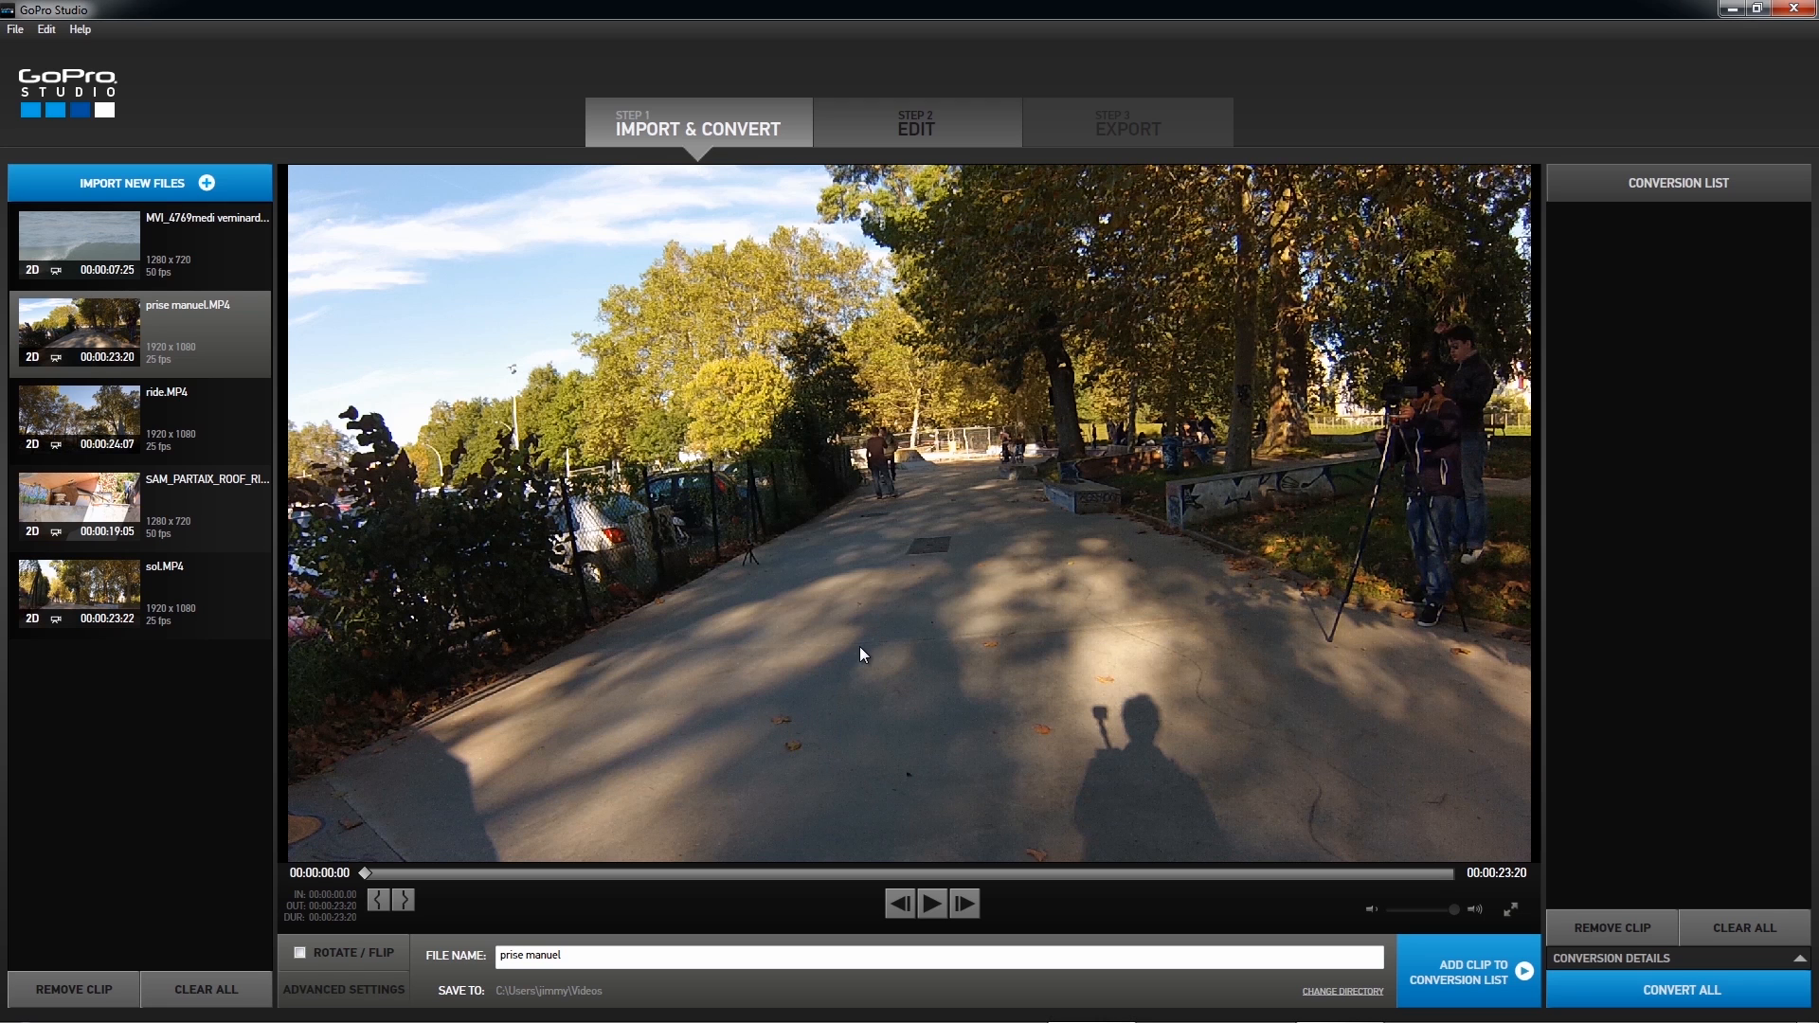
- Set the MVI_4769 surf clip's advanced conversion settings to MOV file format and High quality
left_click(192, 248)
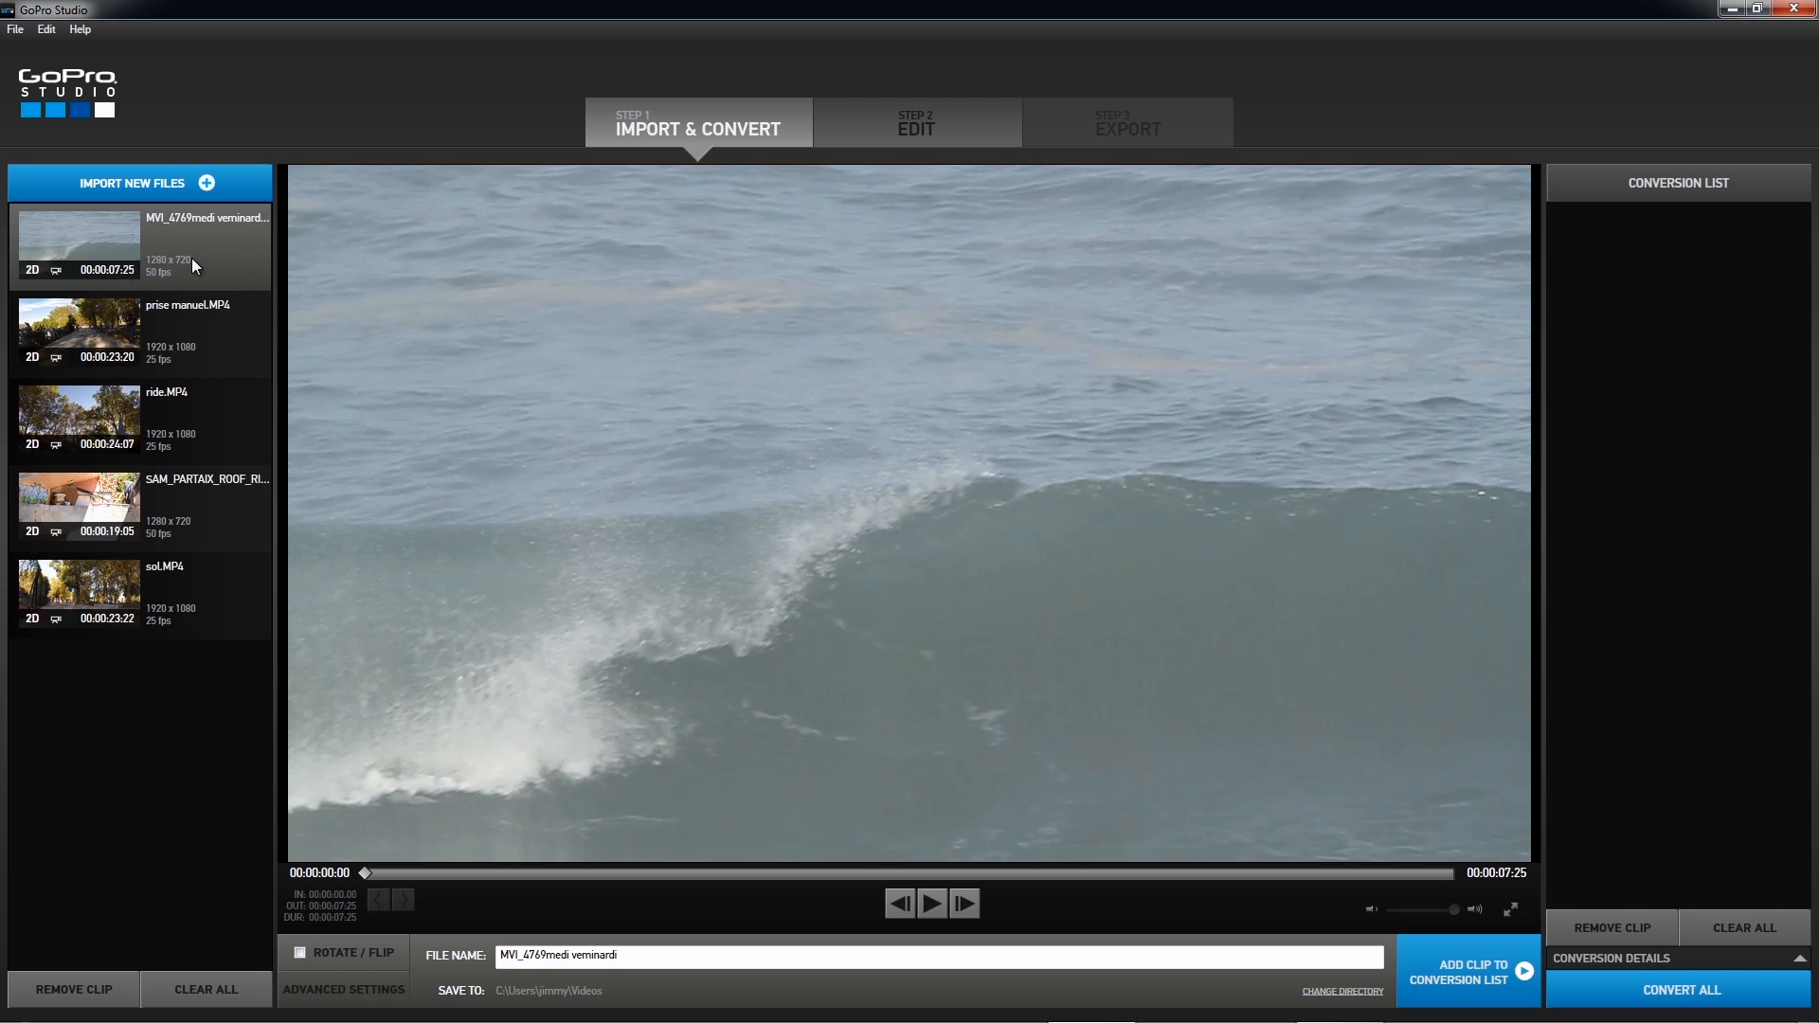
left_click(347, 993)
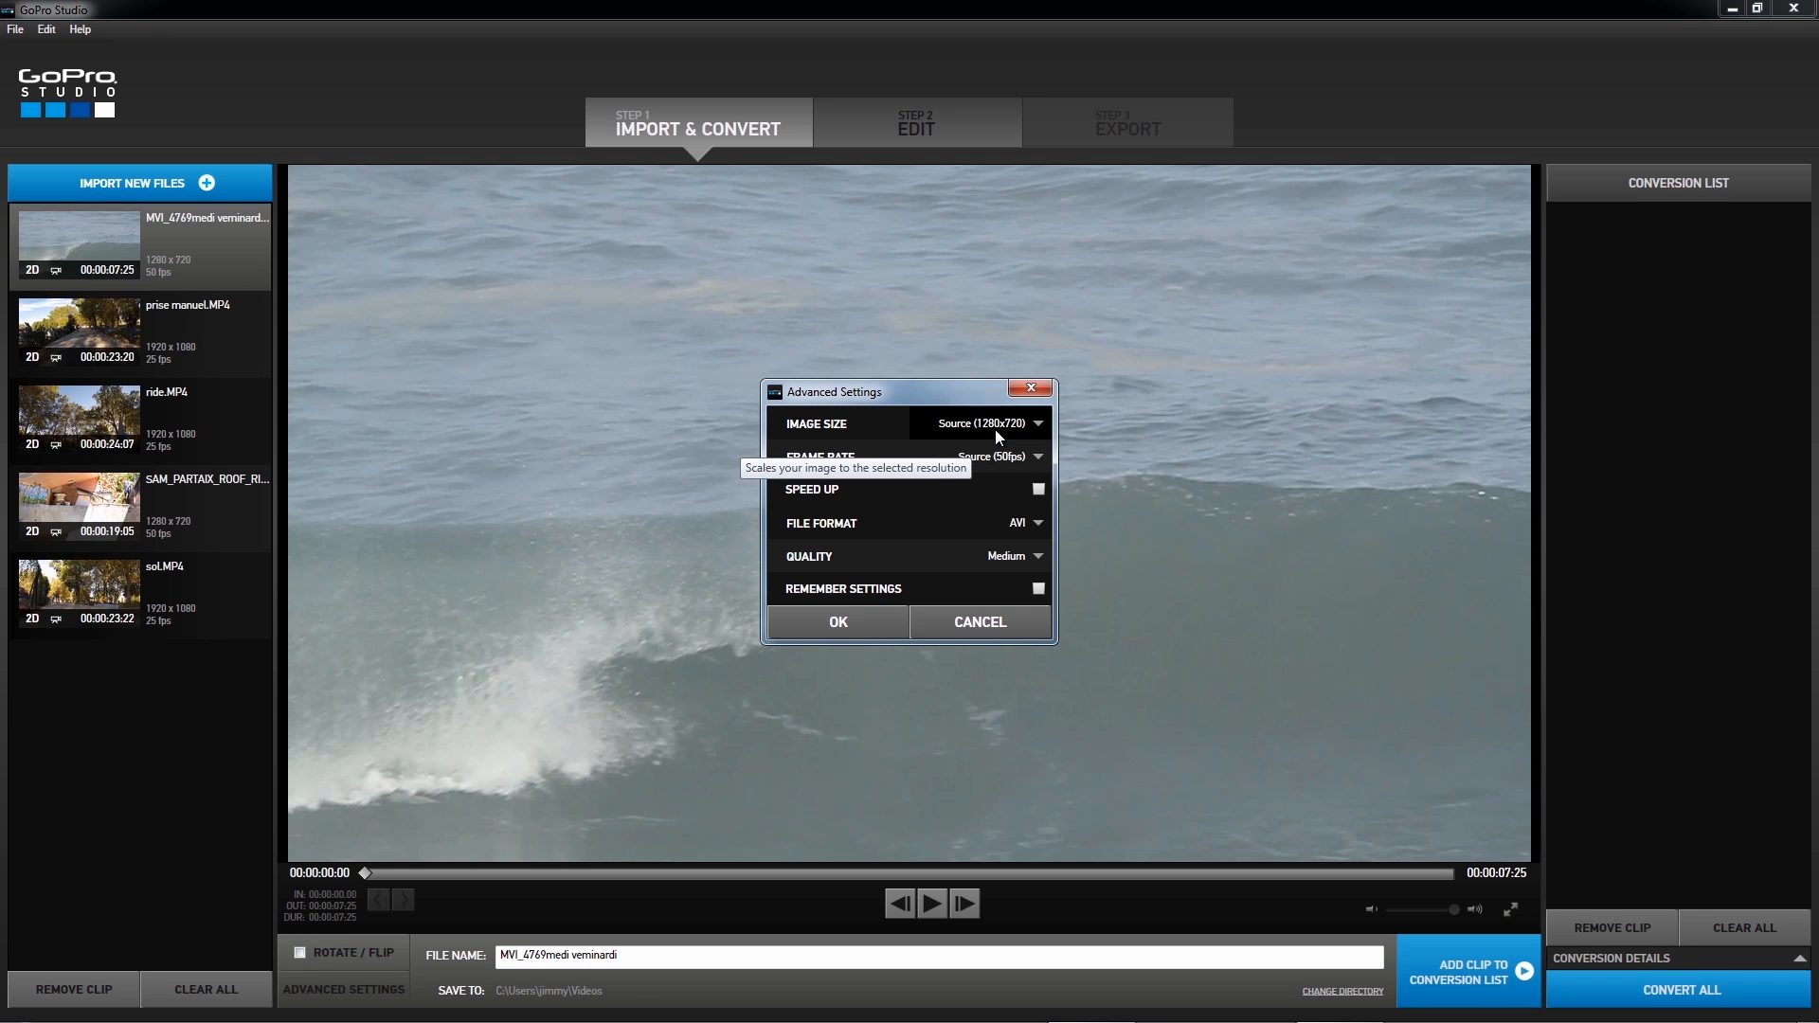
left_click(1004, 523)
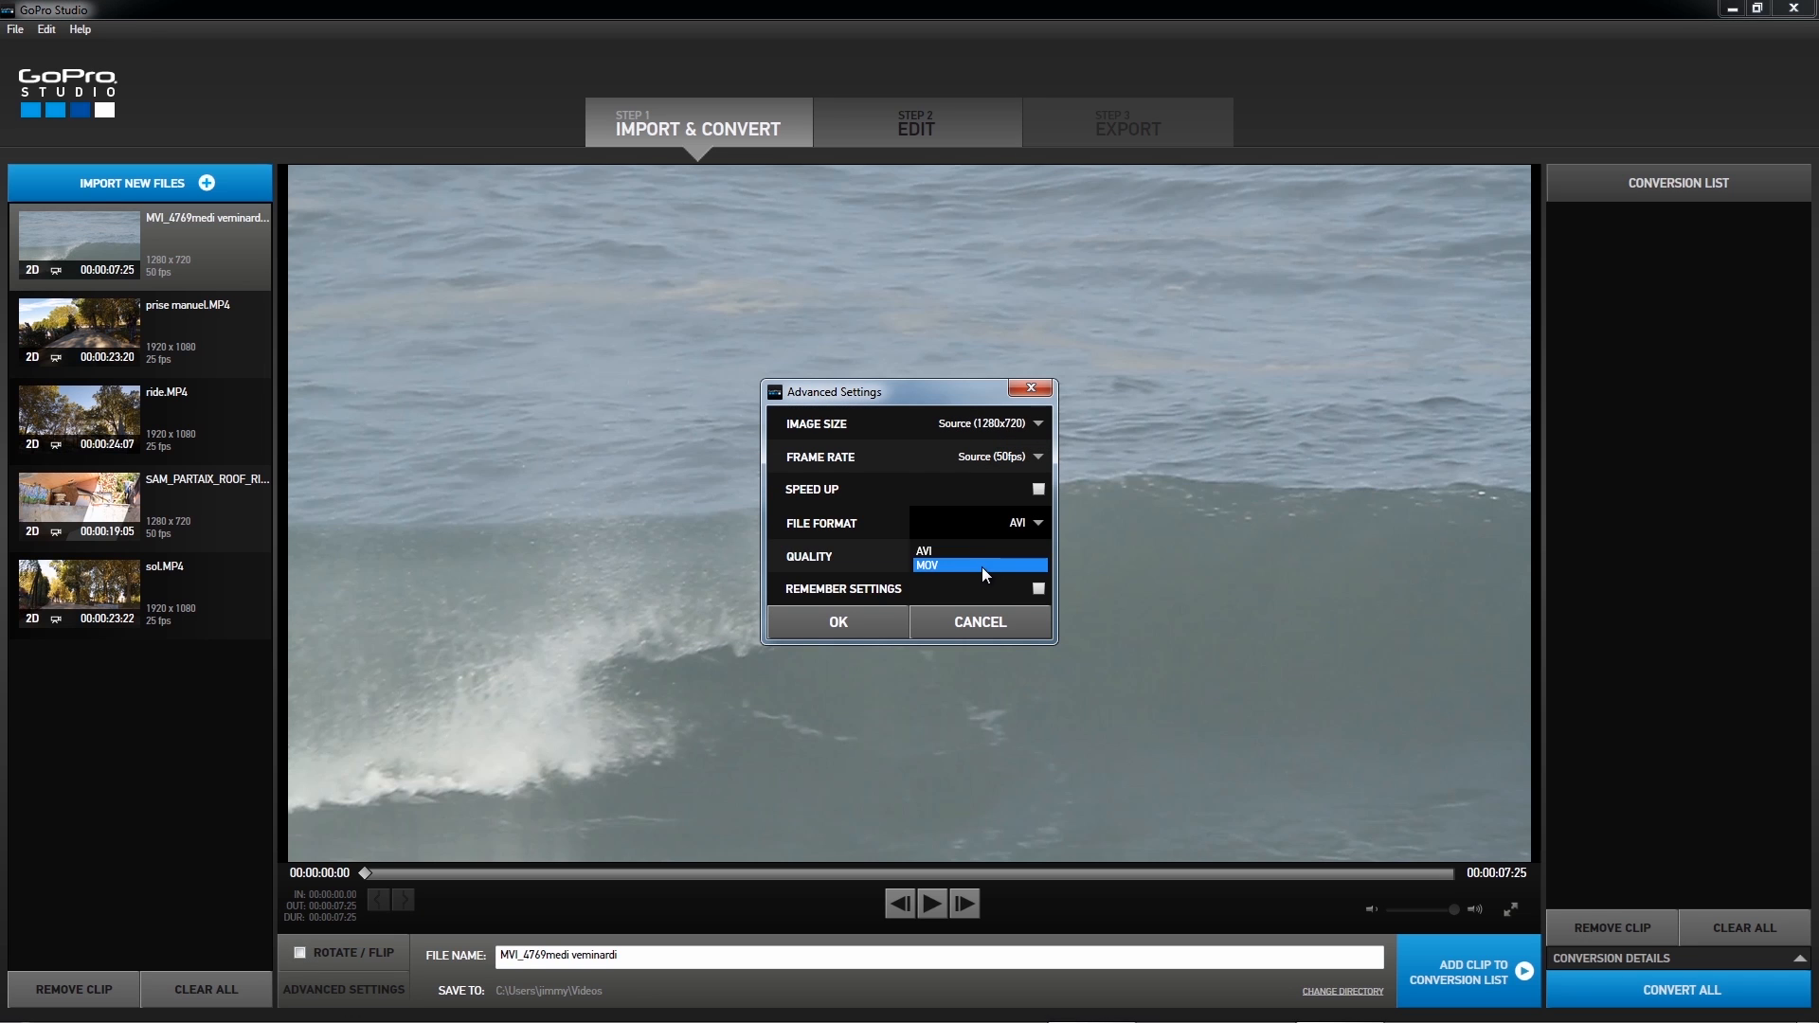
left_click(983, 567)
left_click(993, 557)
left_click(986, 601)
left_click(1004, 568)
left_click(959, 615)
left_click(962, 622)
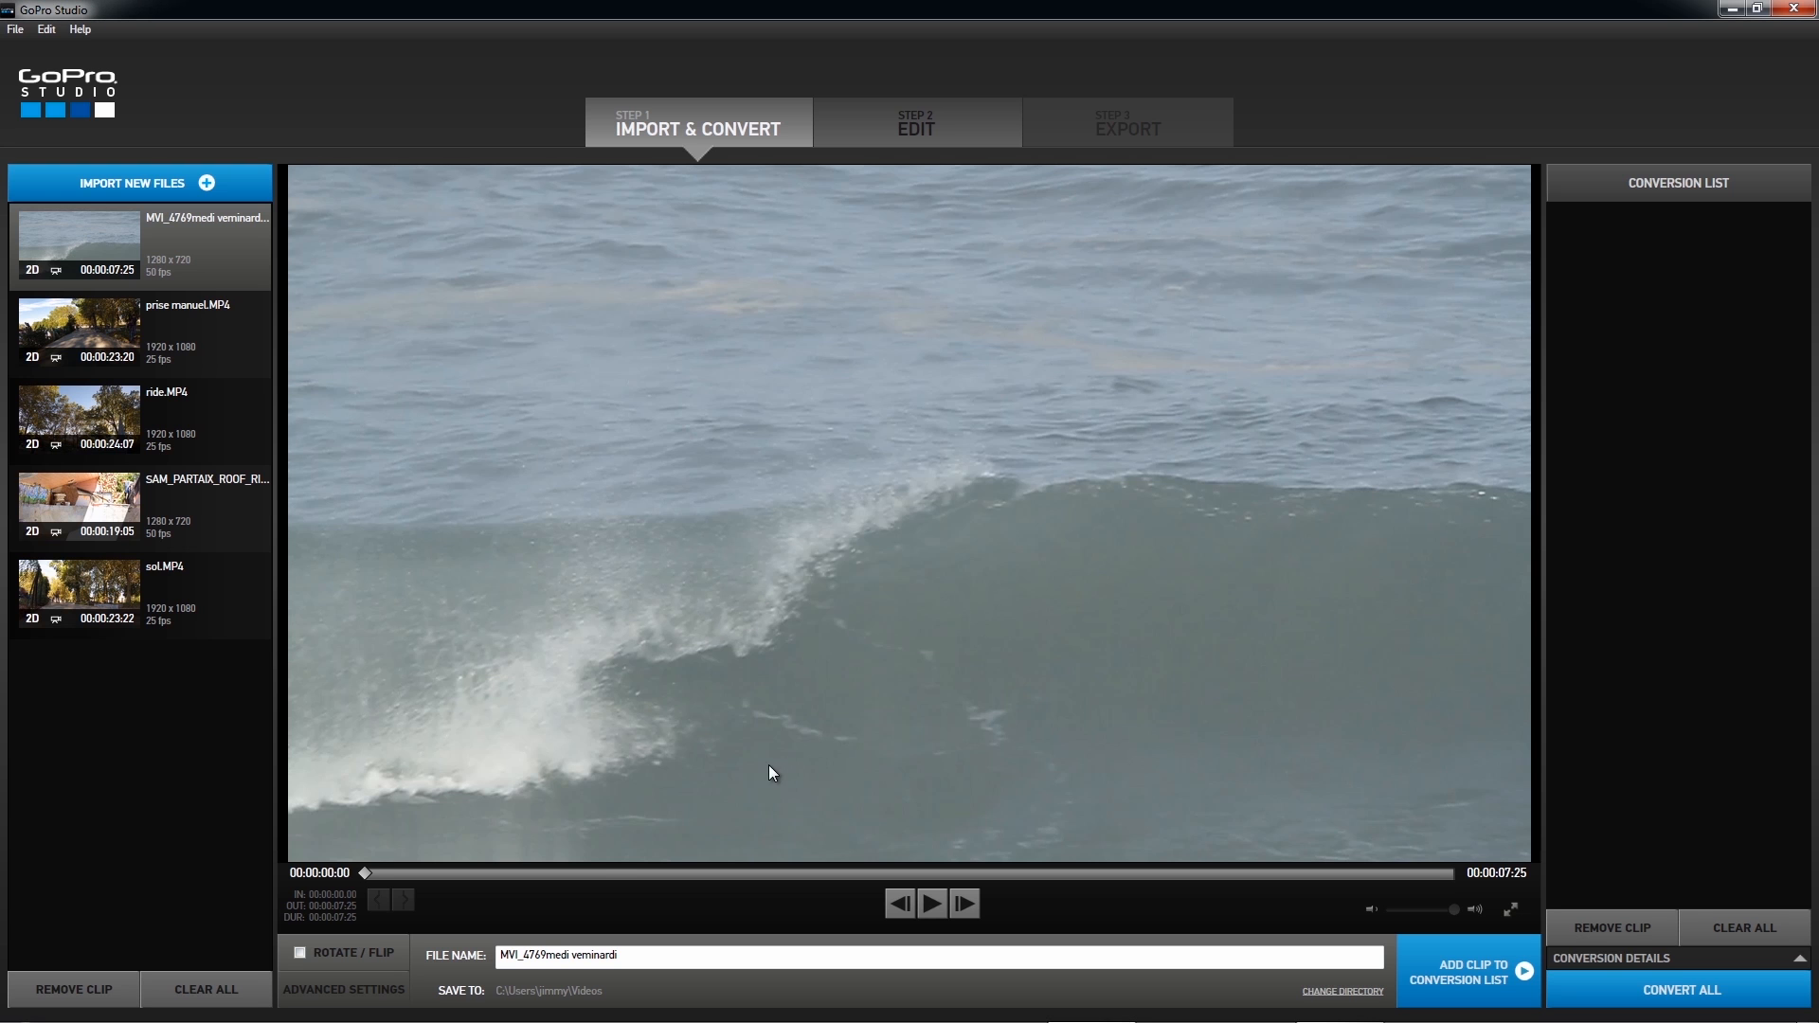
left_click(612, 874)
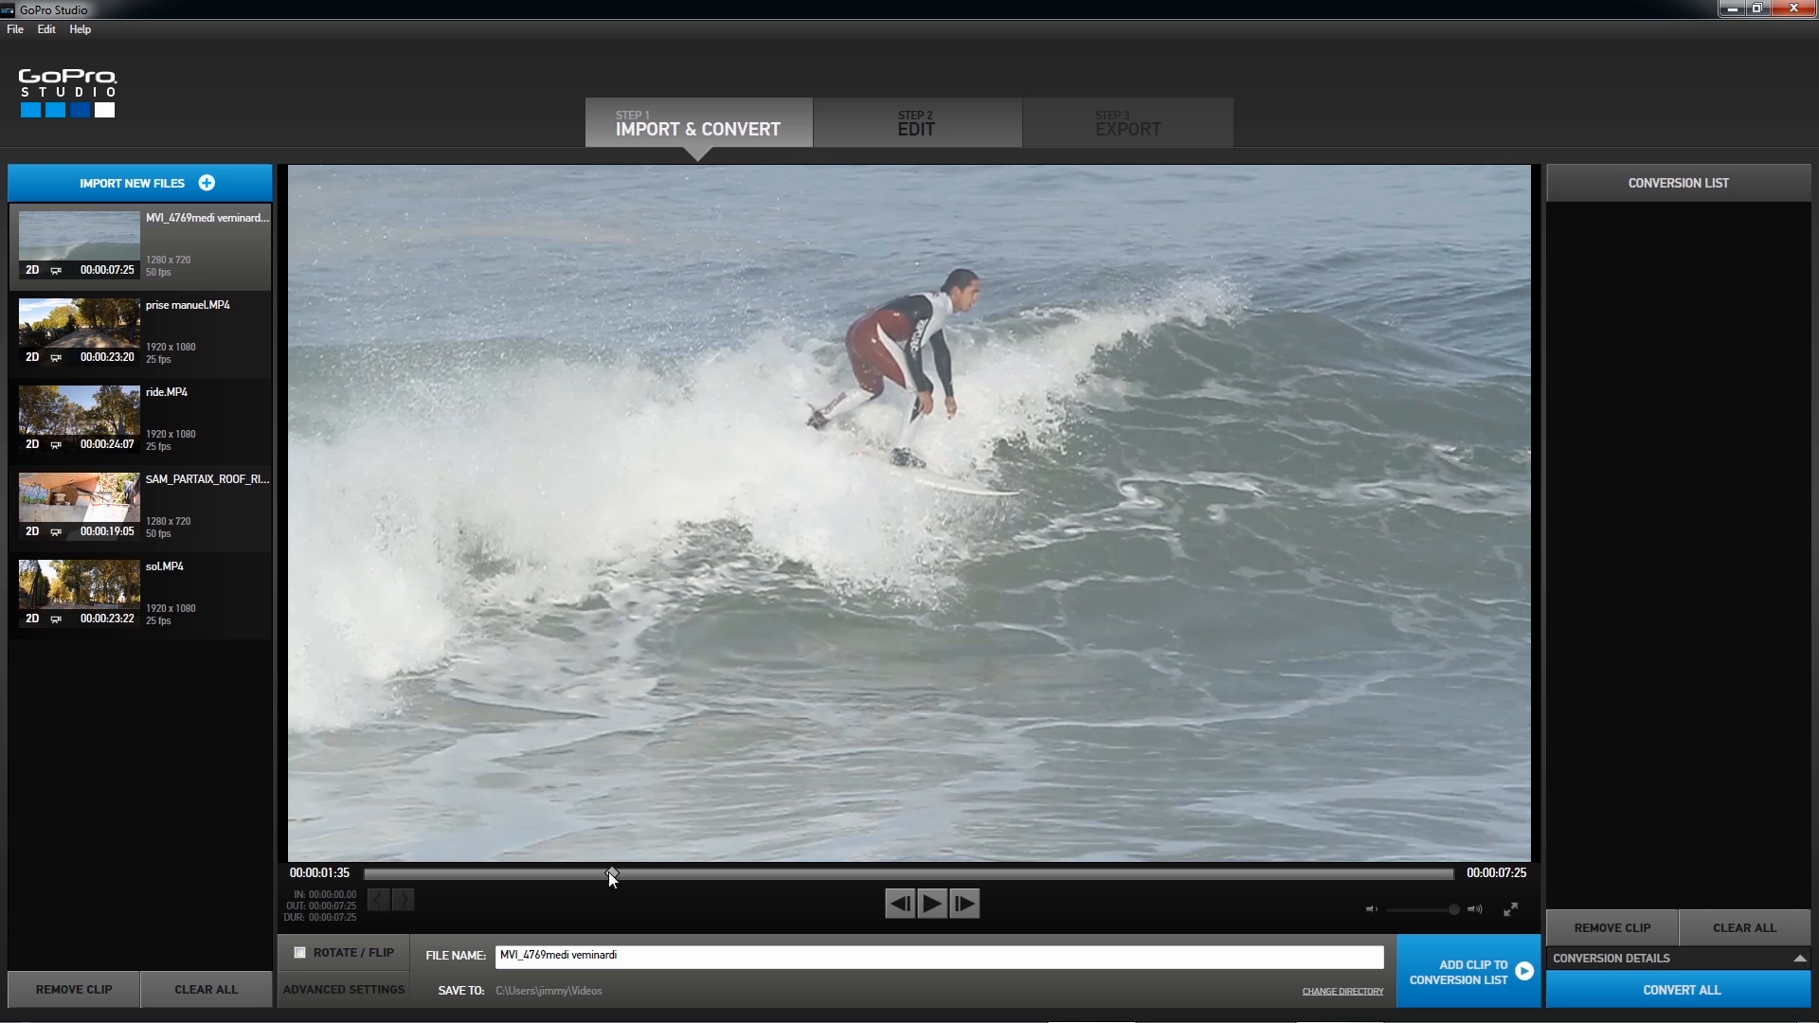
- Trim the sol clip from 00:00:13:01 to 00:00:22:04 and add it to the conversion list
left_click(174, 593)
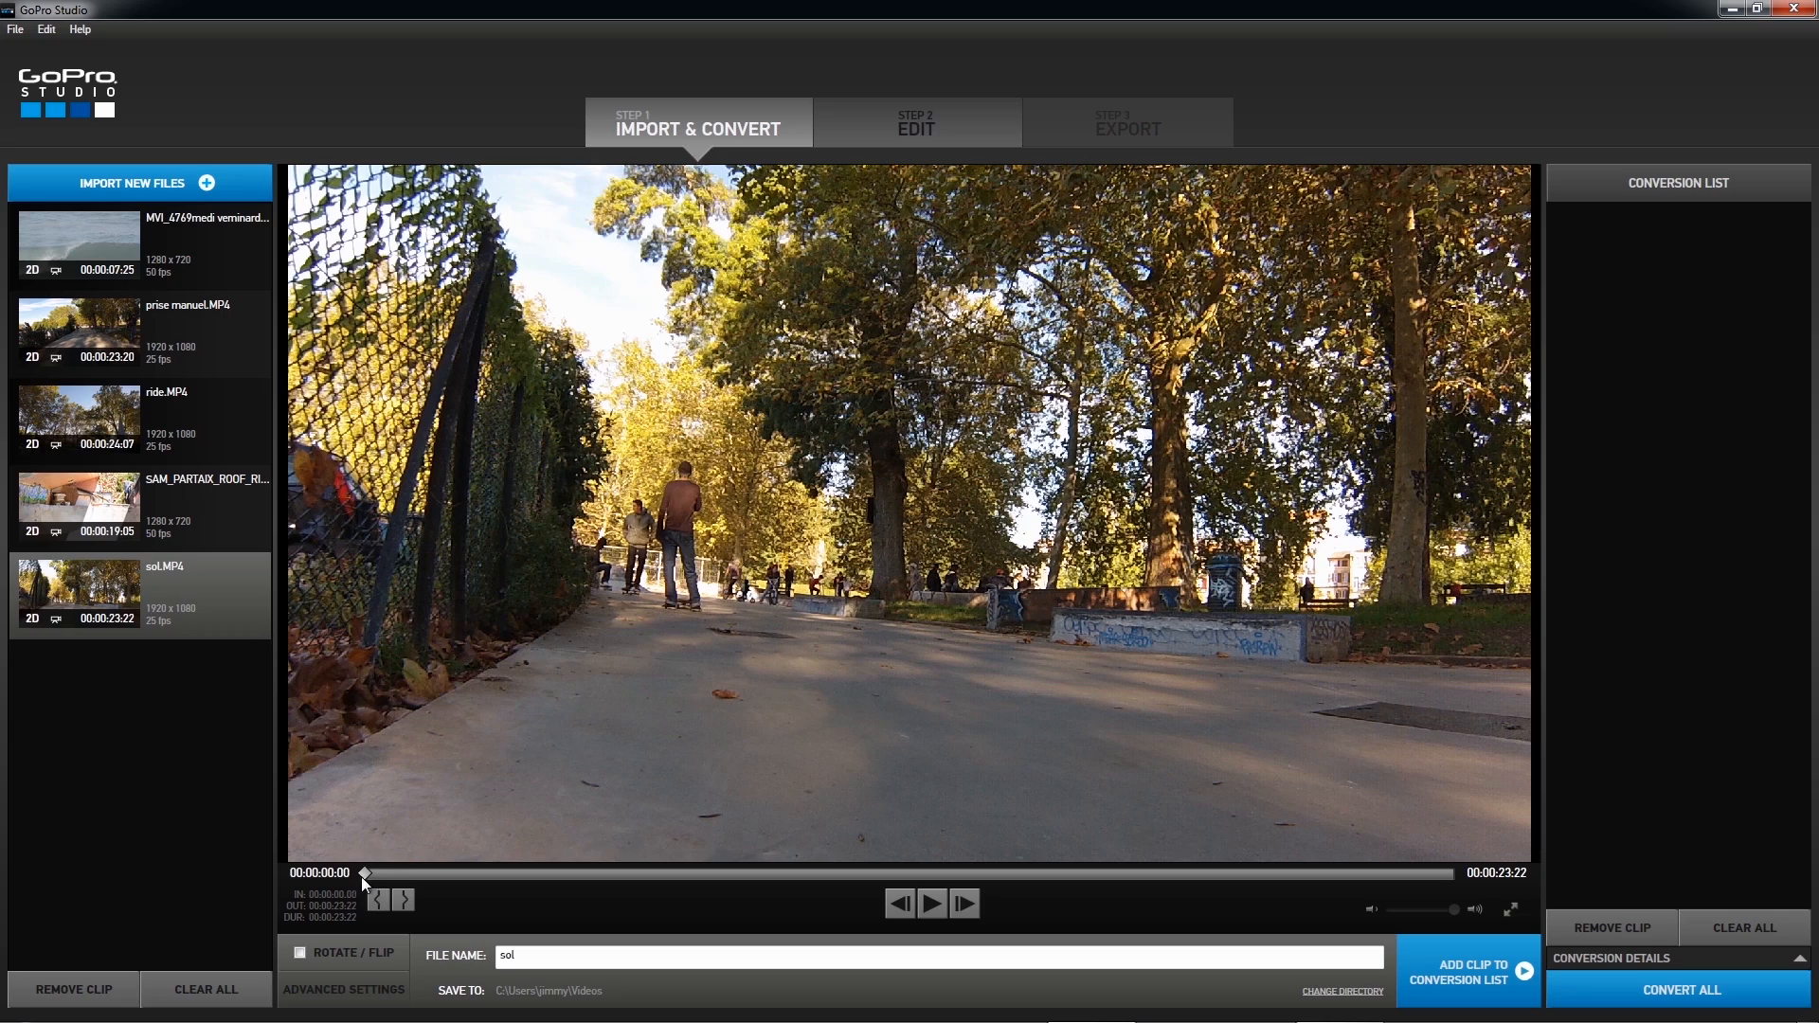
left_click_drag(368, 873, 972, 872)
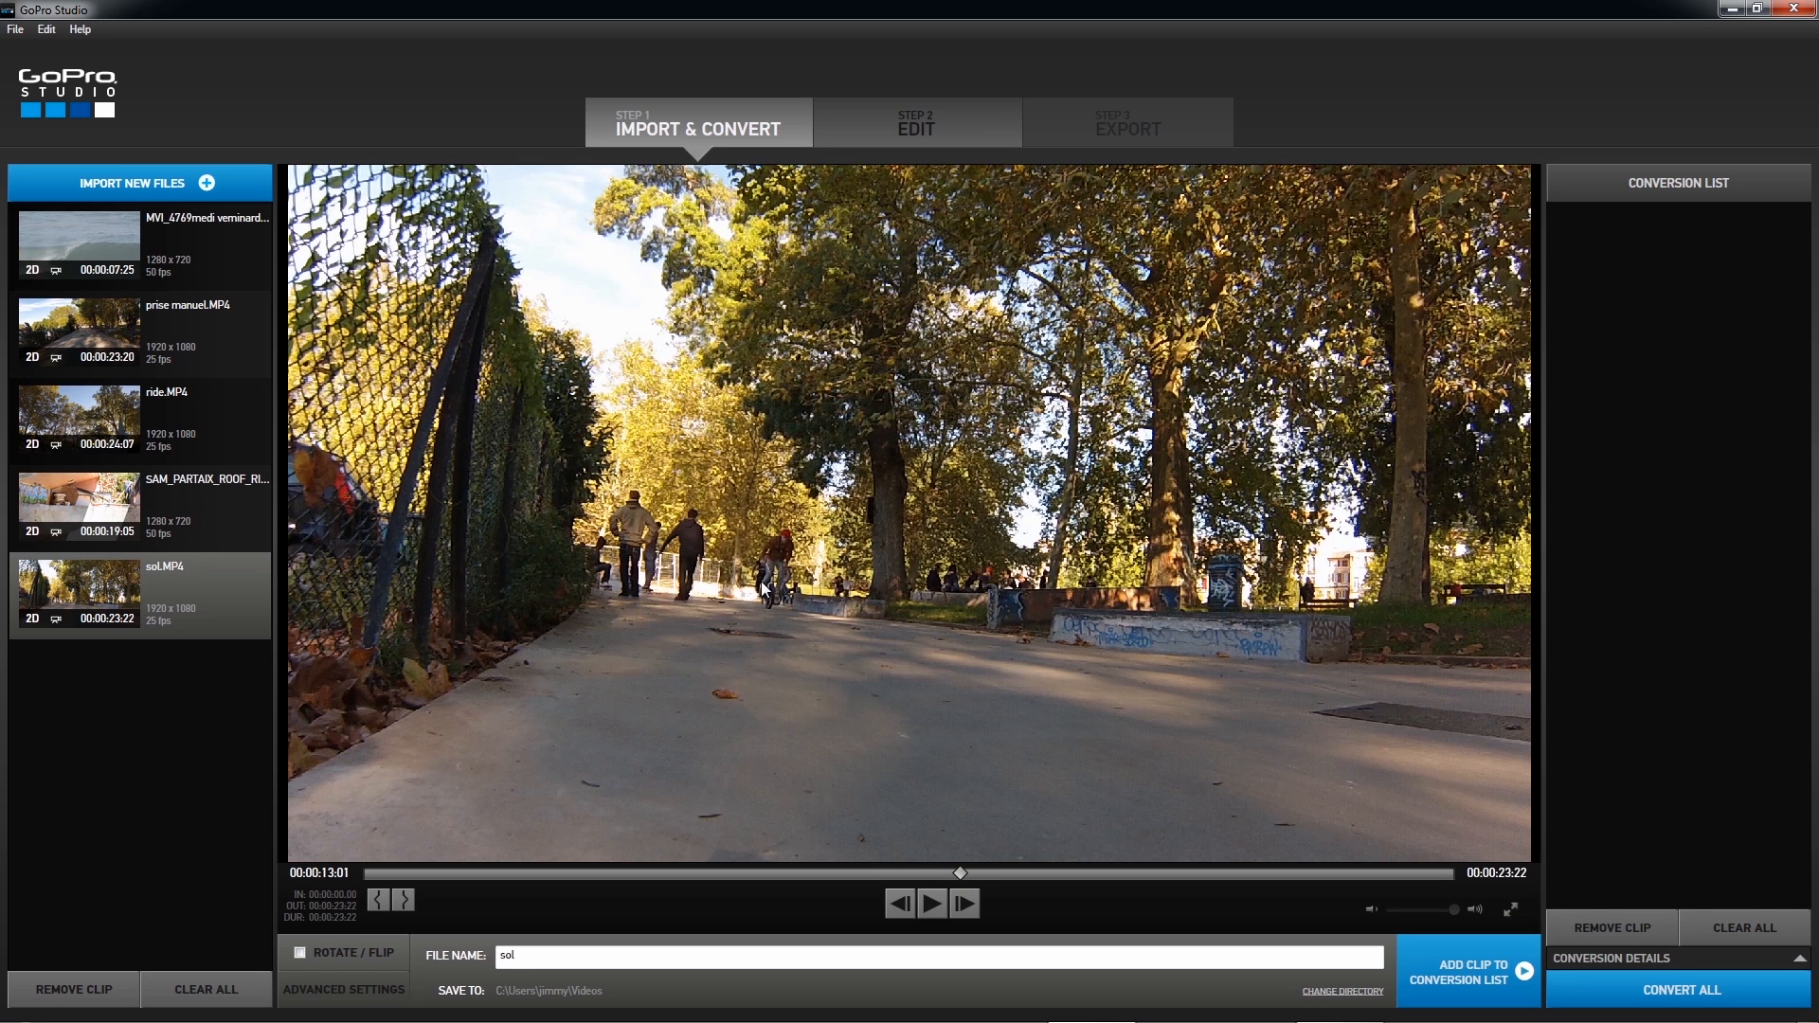
left_click(378, 900)
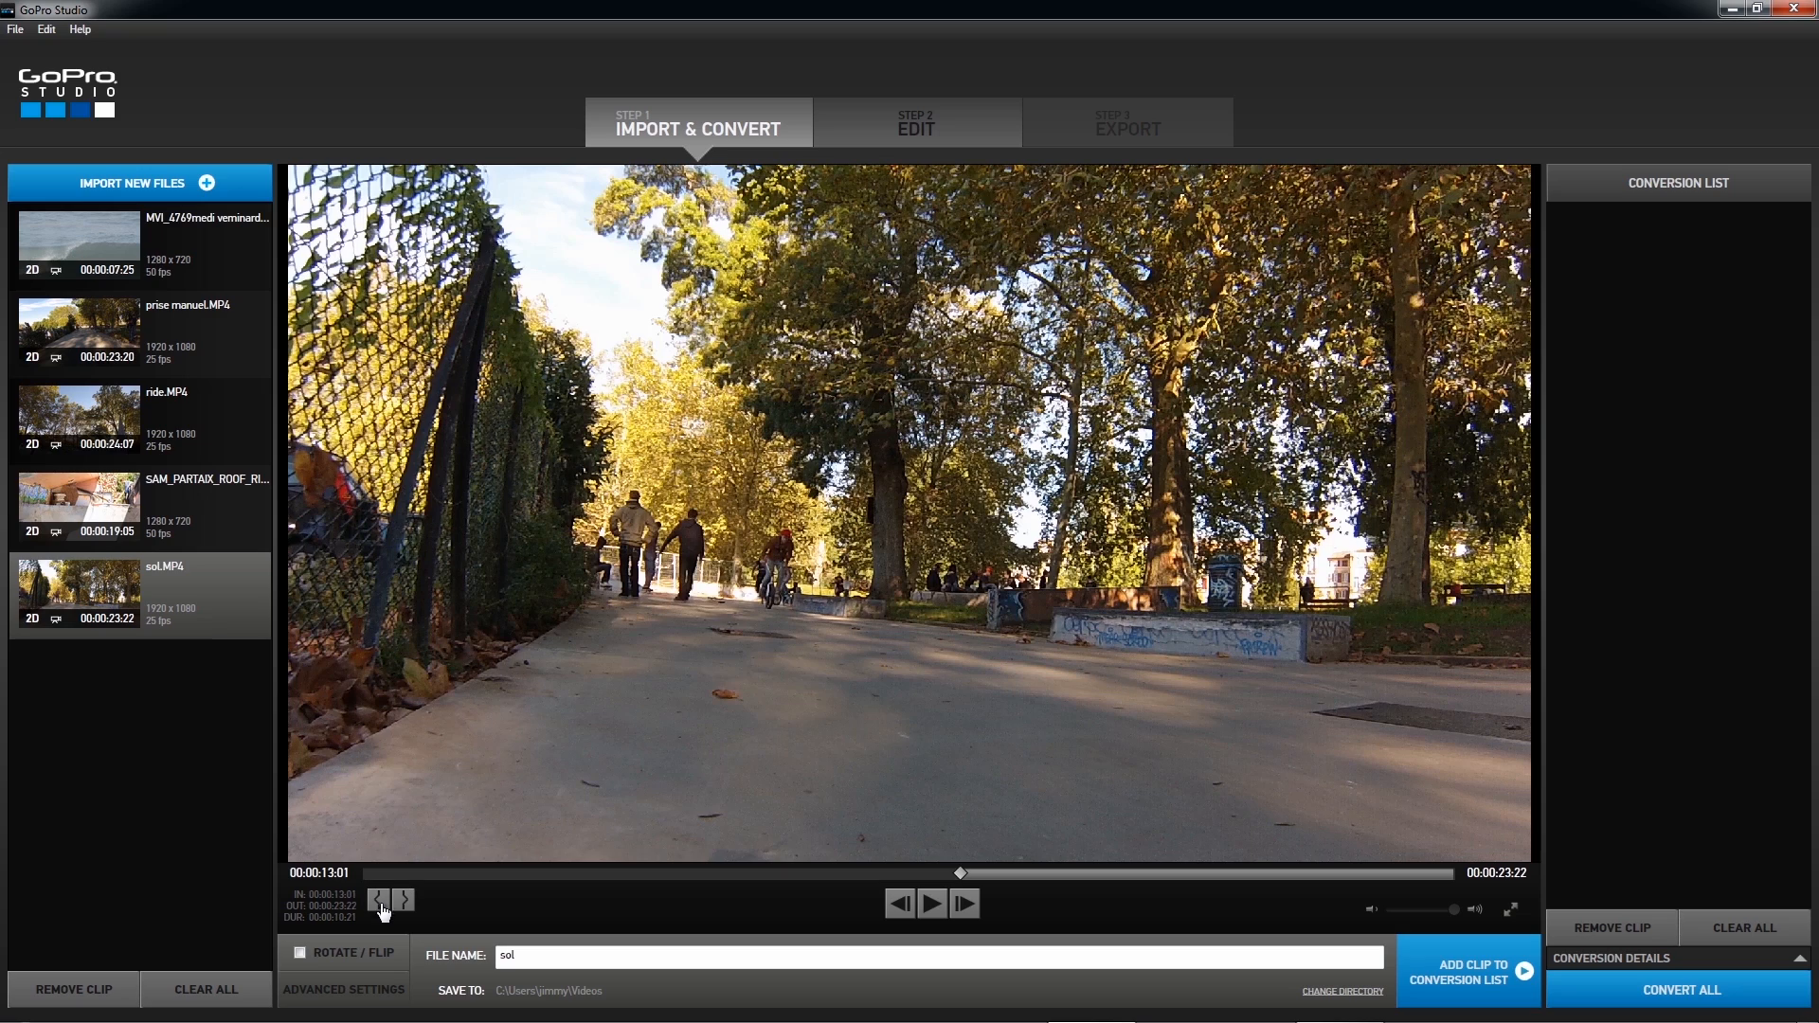
left_click_drag(962, 873, 1382, 874)
left_click(403, 900)
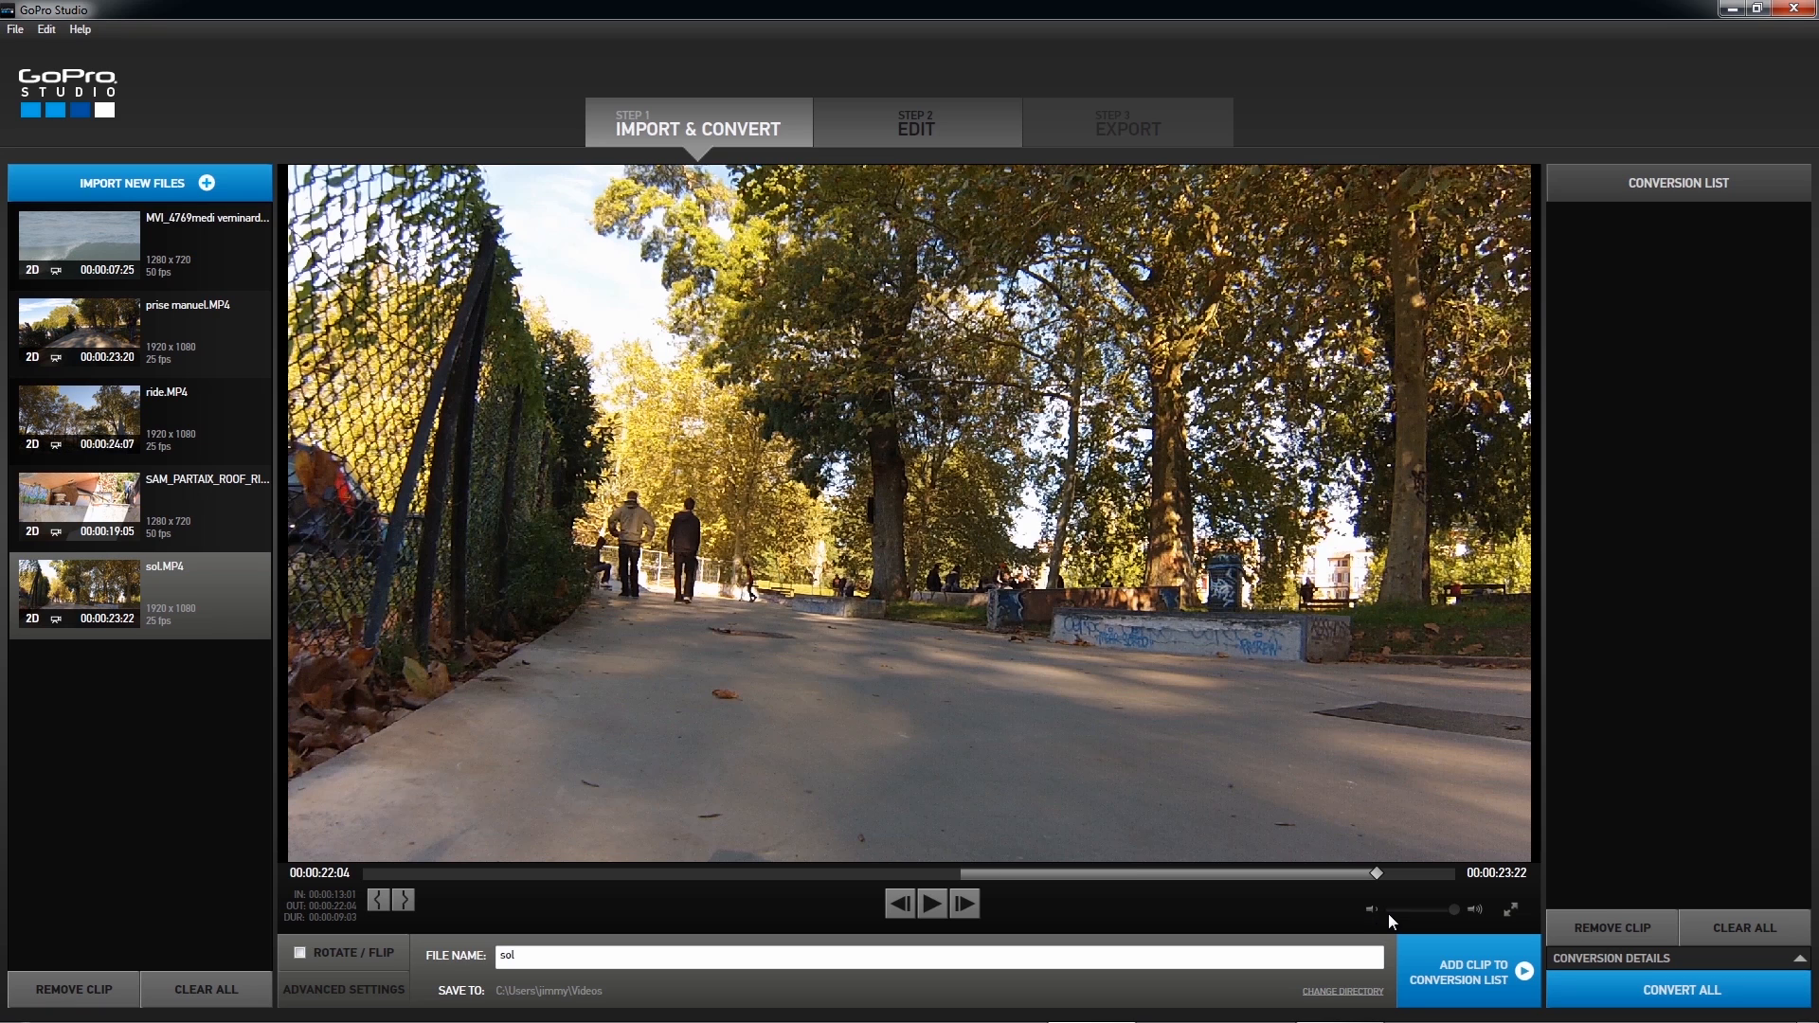
left_click(1459, 972)
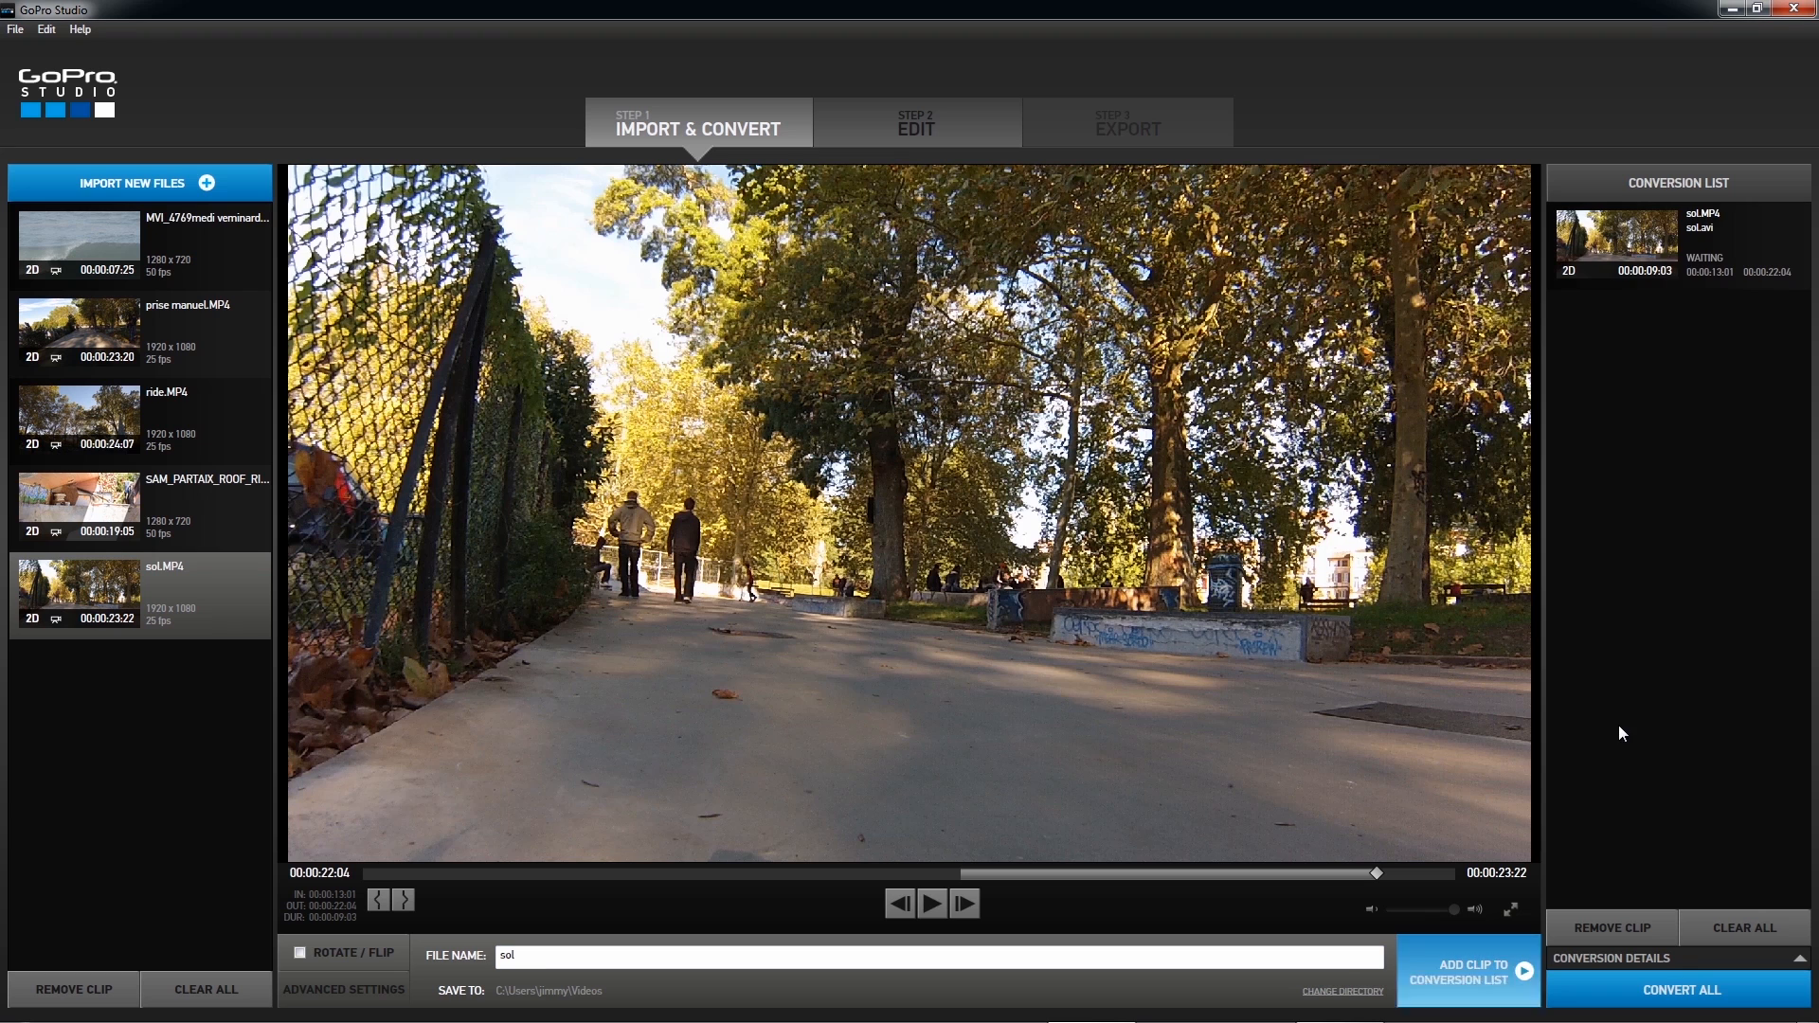
- Add the MVI_4769, prise manuel, ride and ROOF_RIDE clips to the conversion list
left_click(195, 275)
left_click(1485, 985)
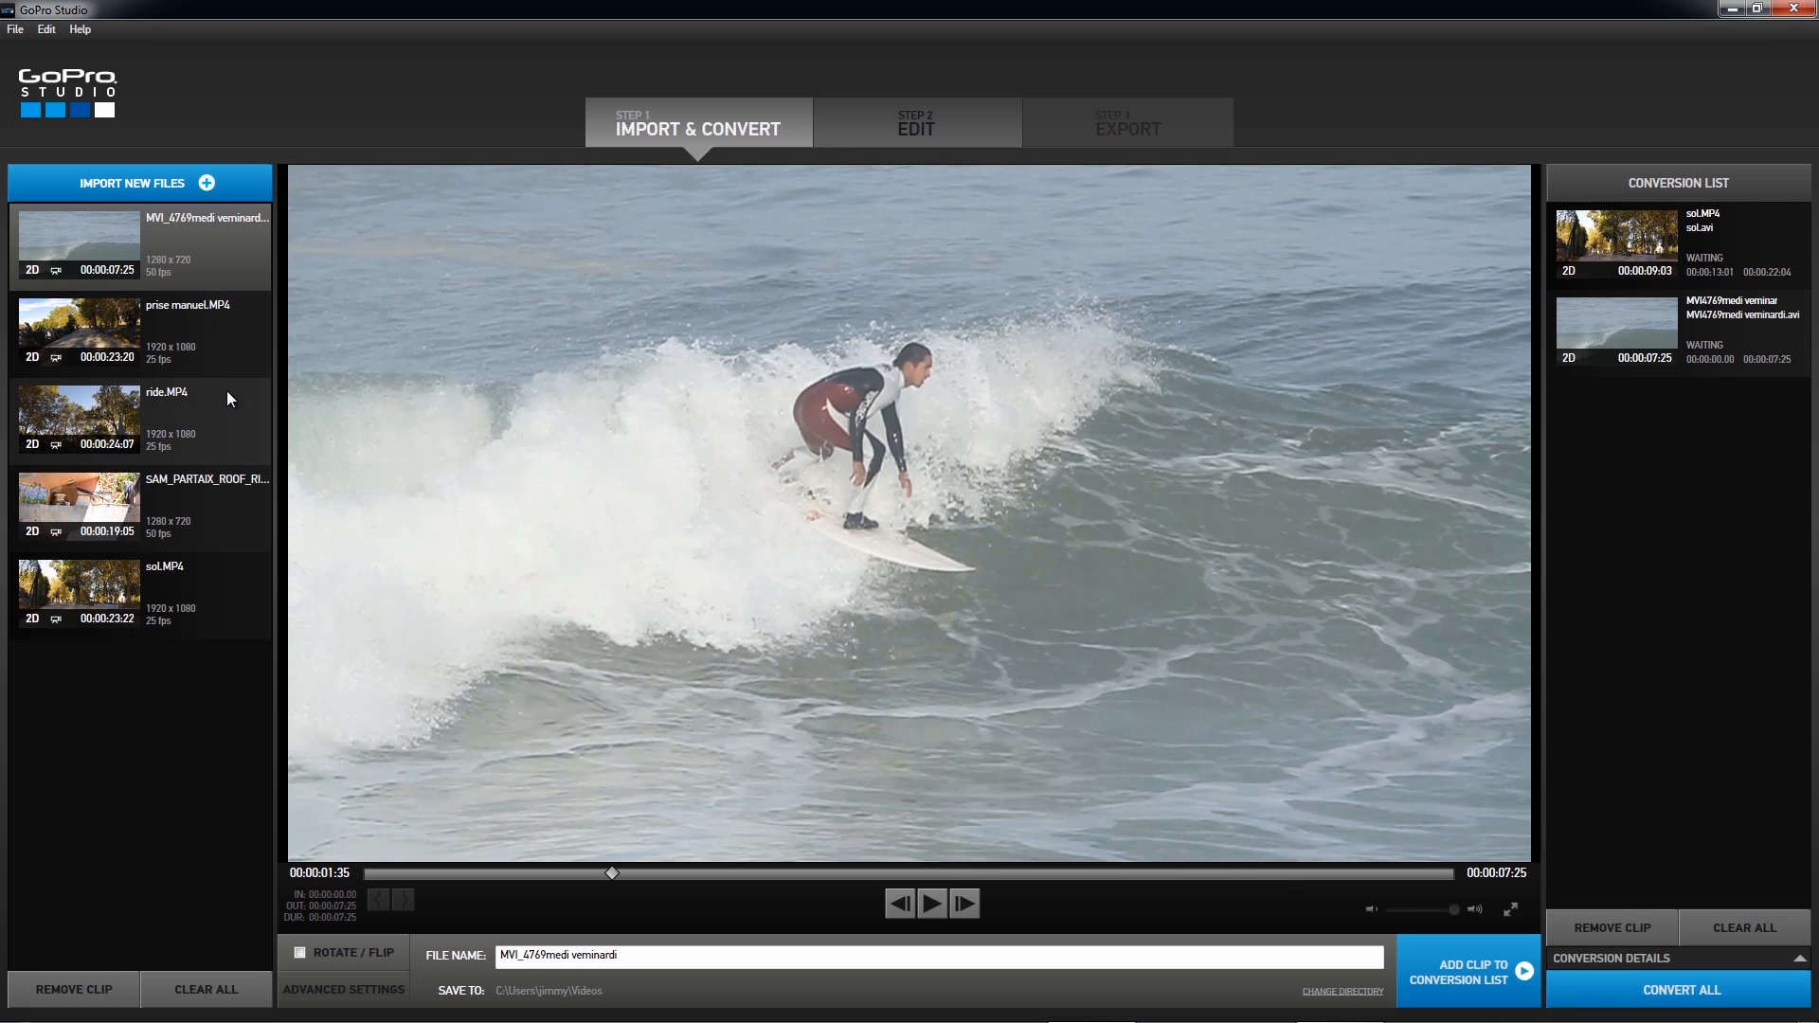
left_click(195, 327)
left_click(1459, 972)
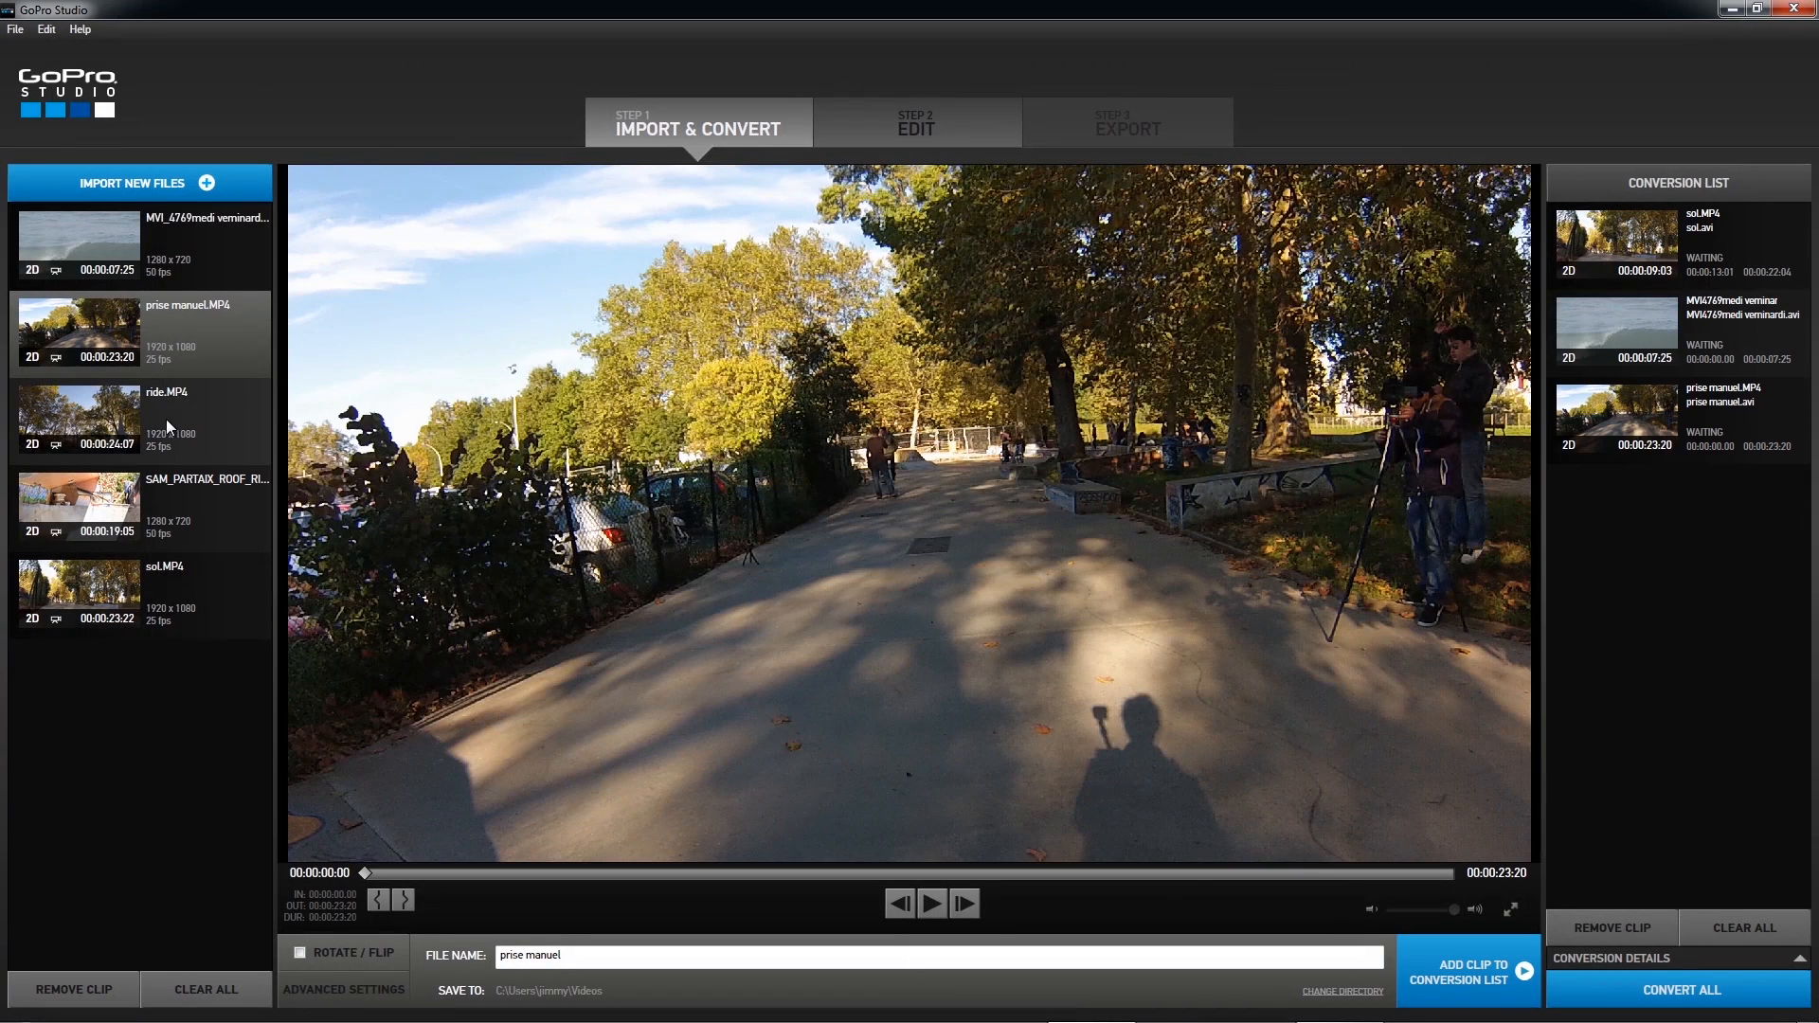
left_click(195, 417)
left_click(1459, 972)
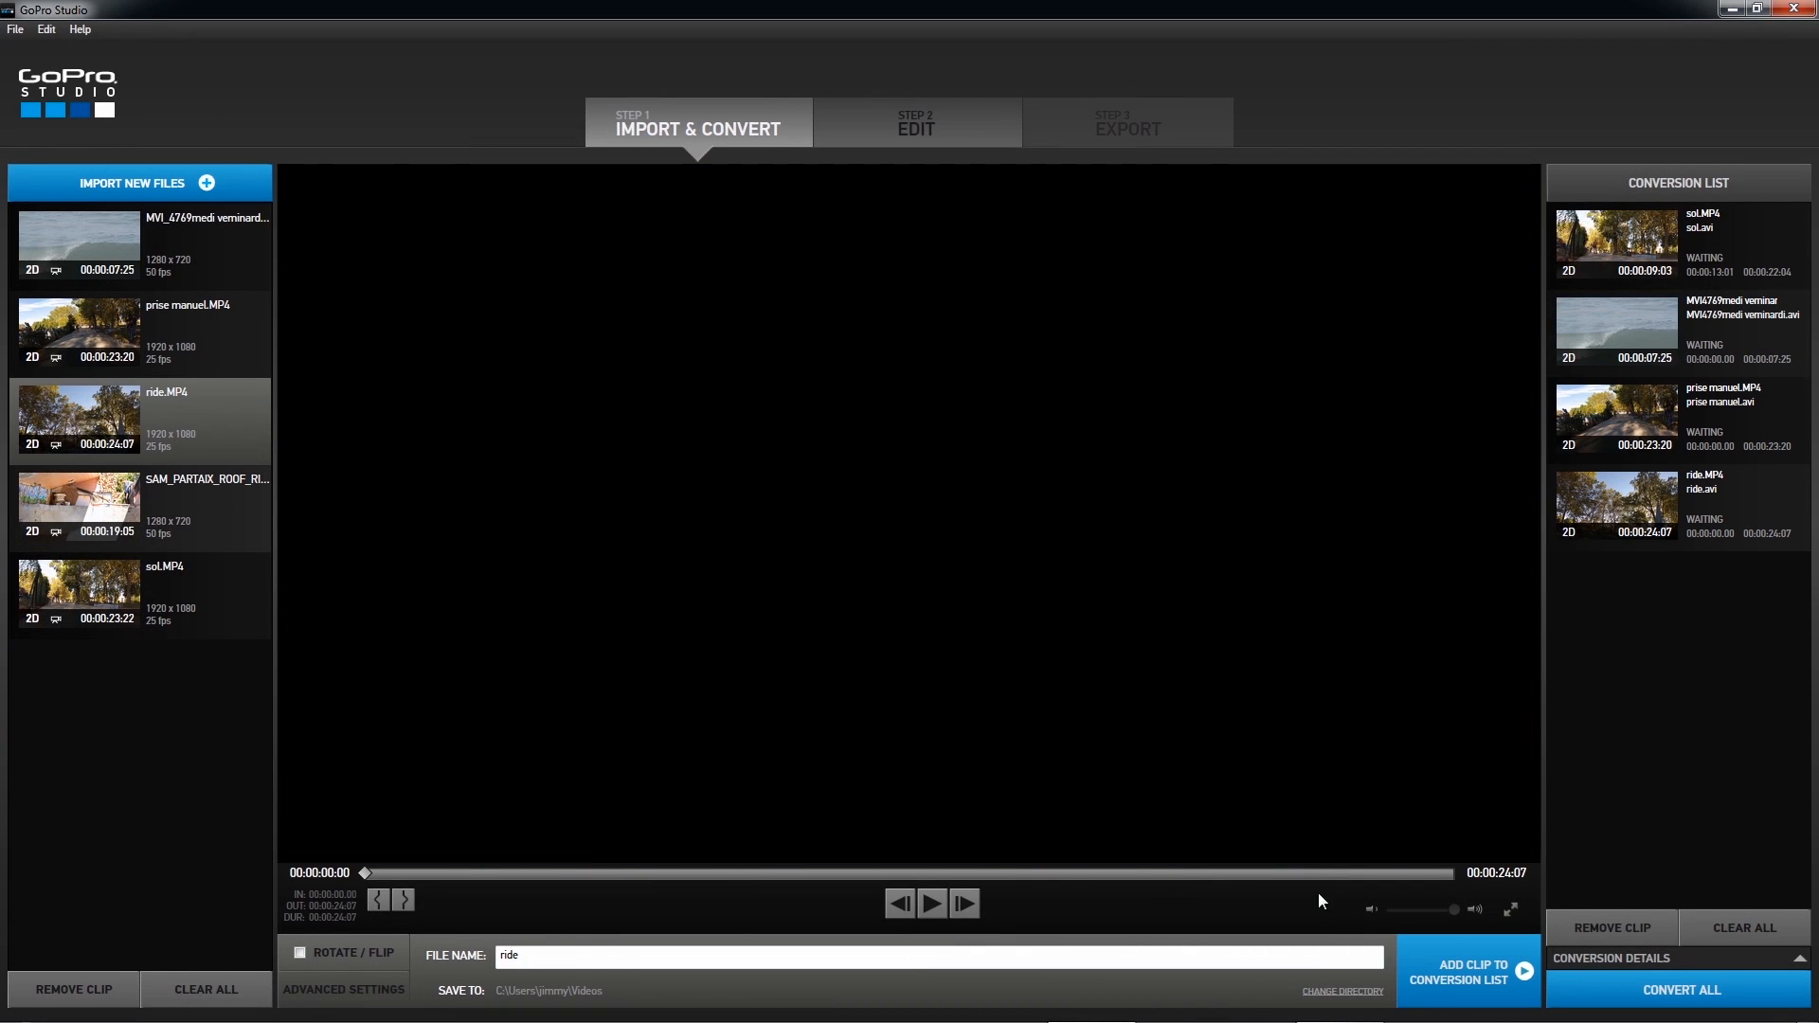
left_click(195, 506)
left_click(1459, 972)
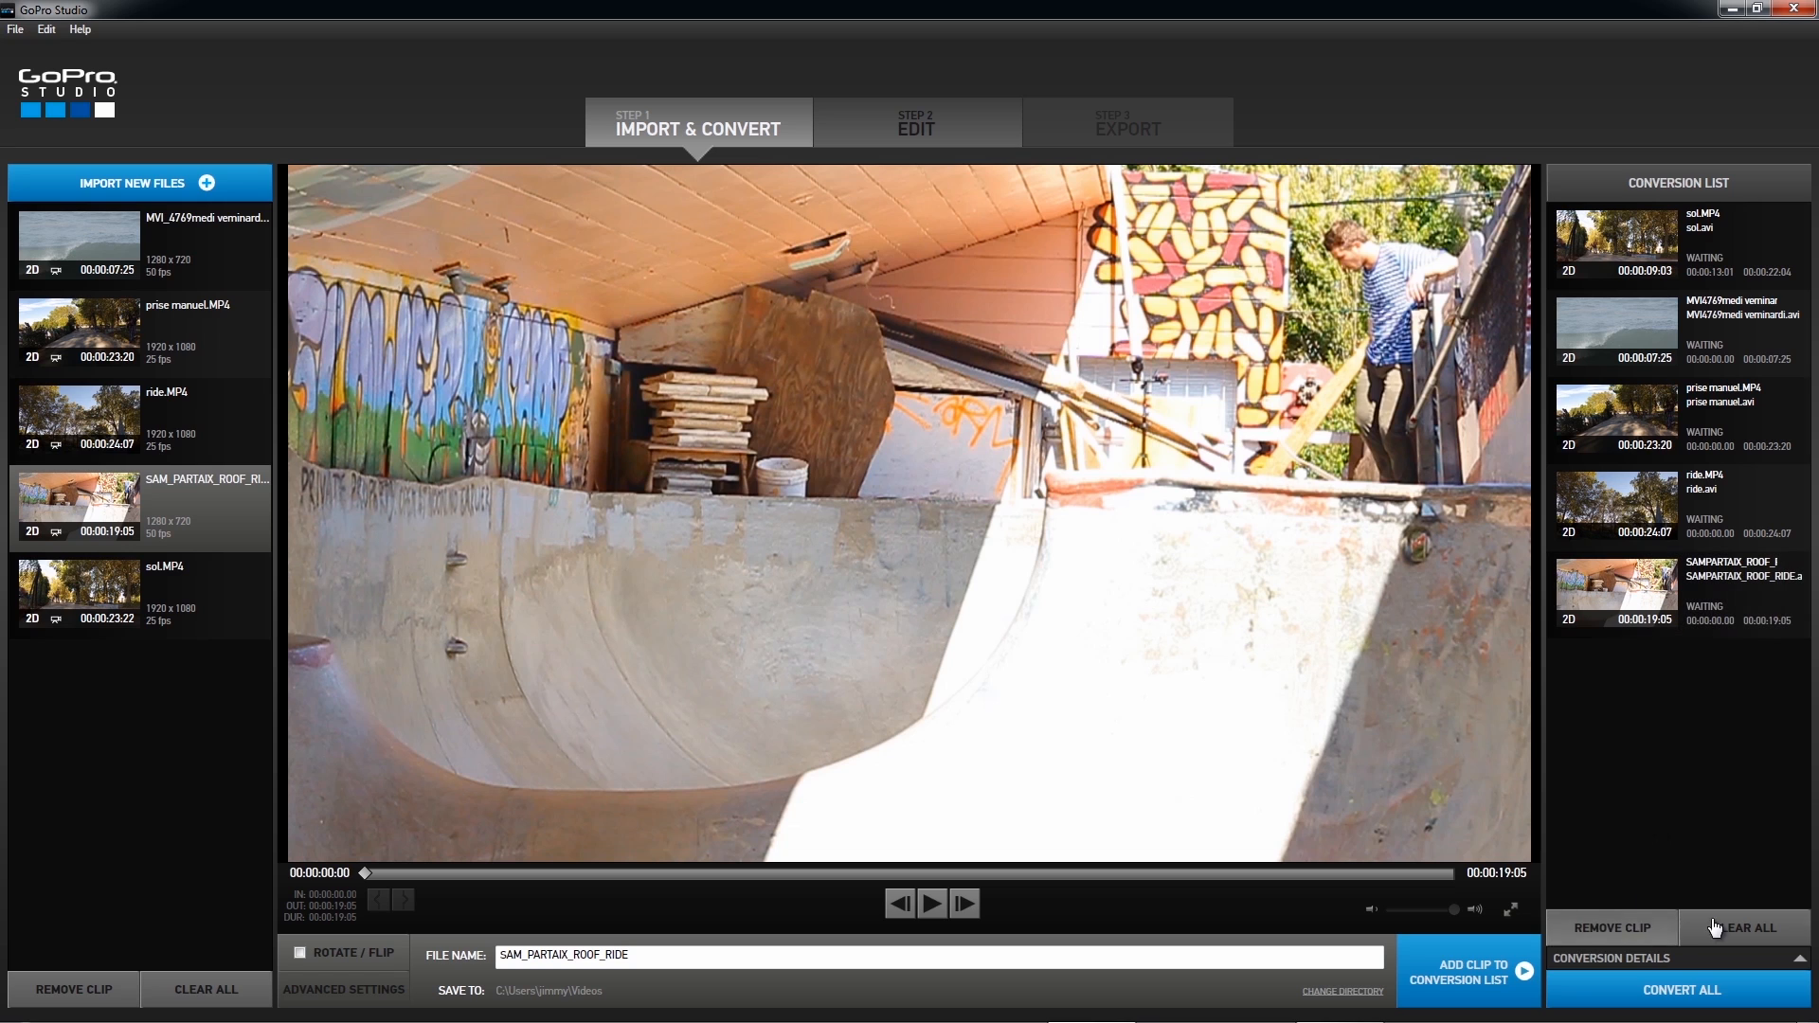
- Review the conversion details, including those of the ride clip, and convert all clips in the list
left_click(1799, 959)
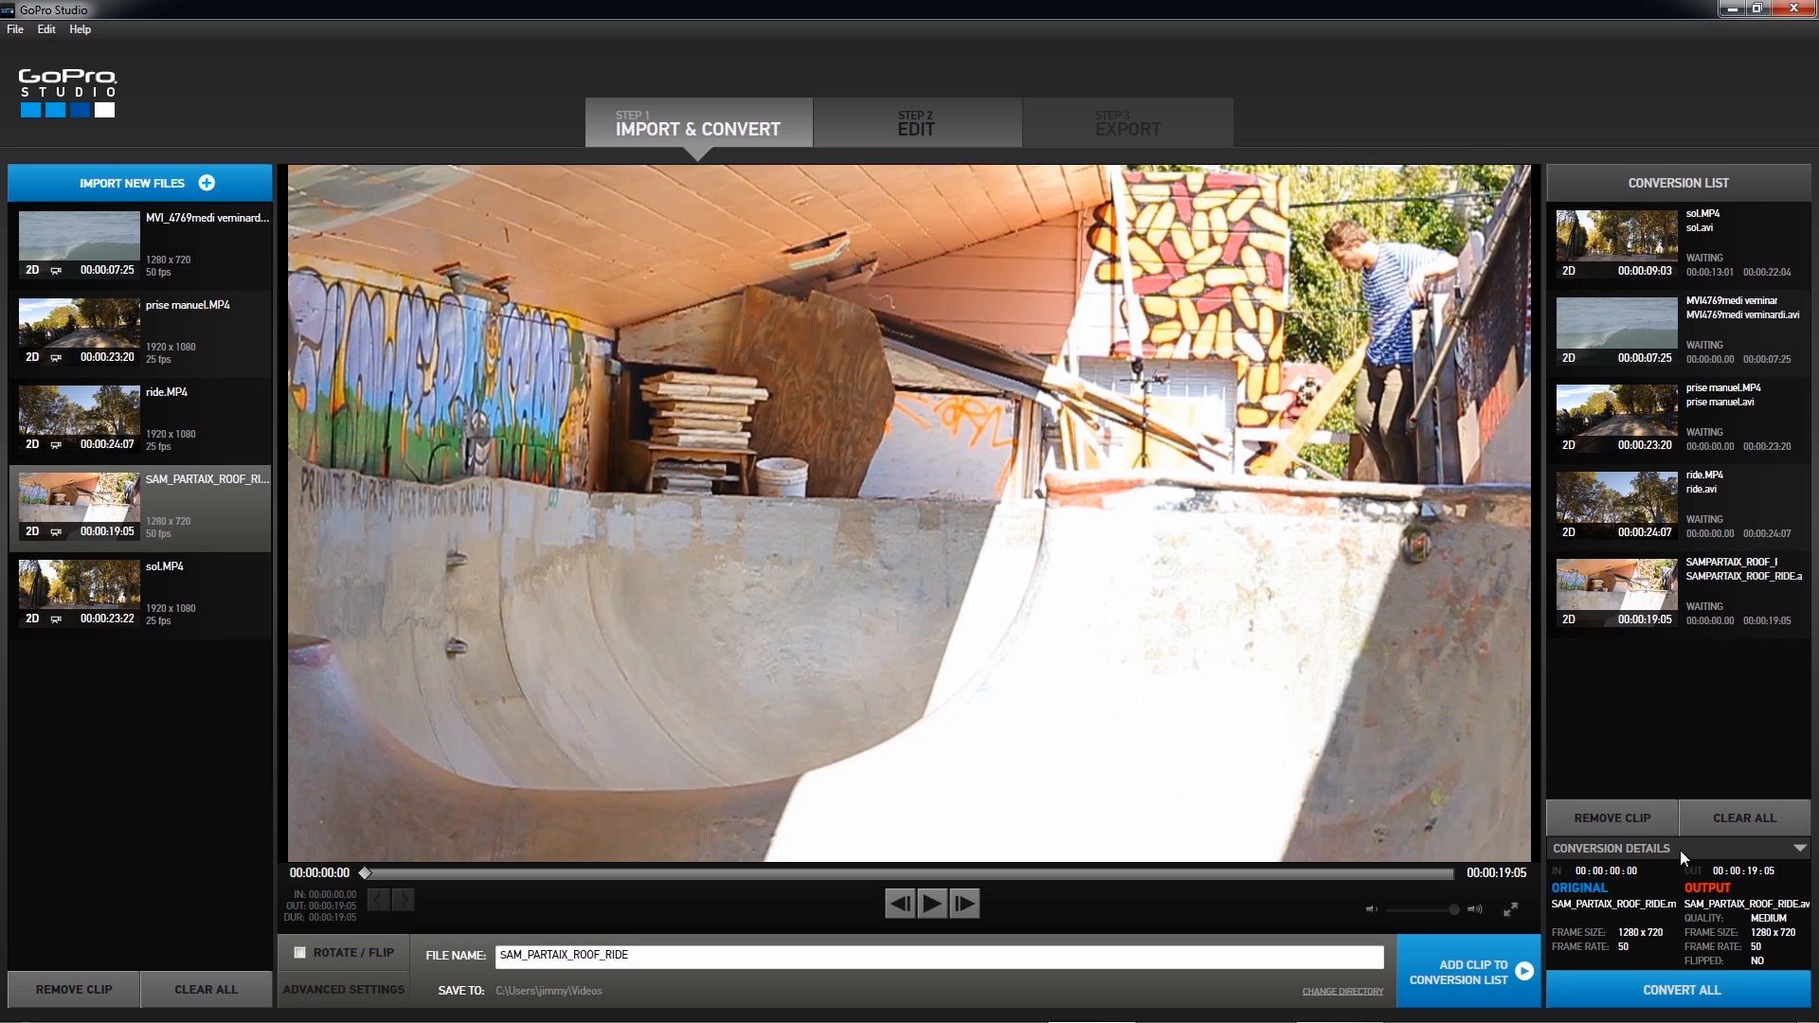
left_click(1681, 492)
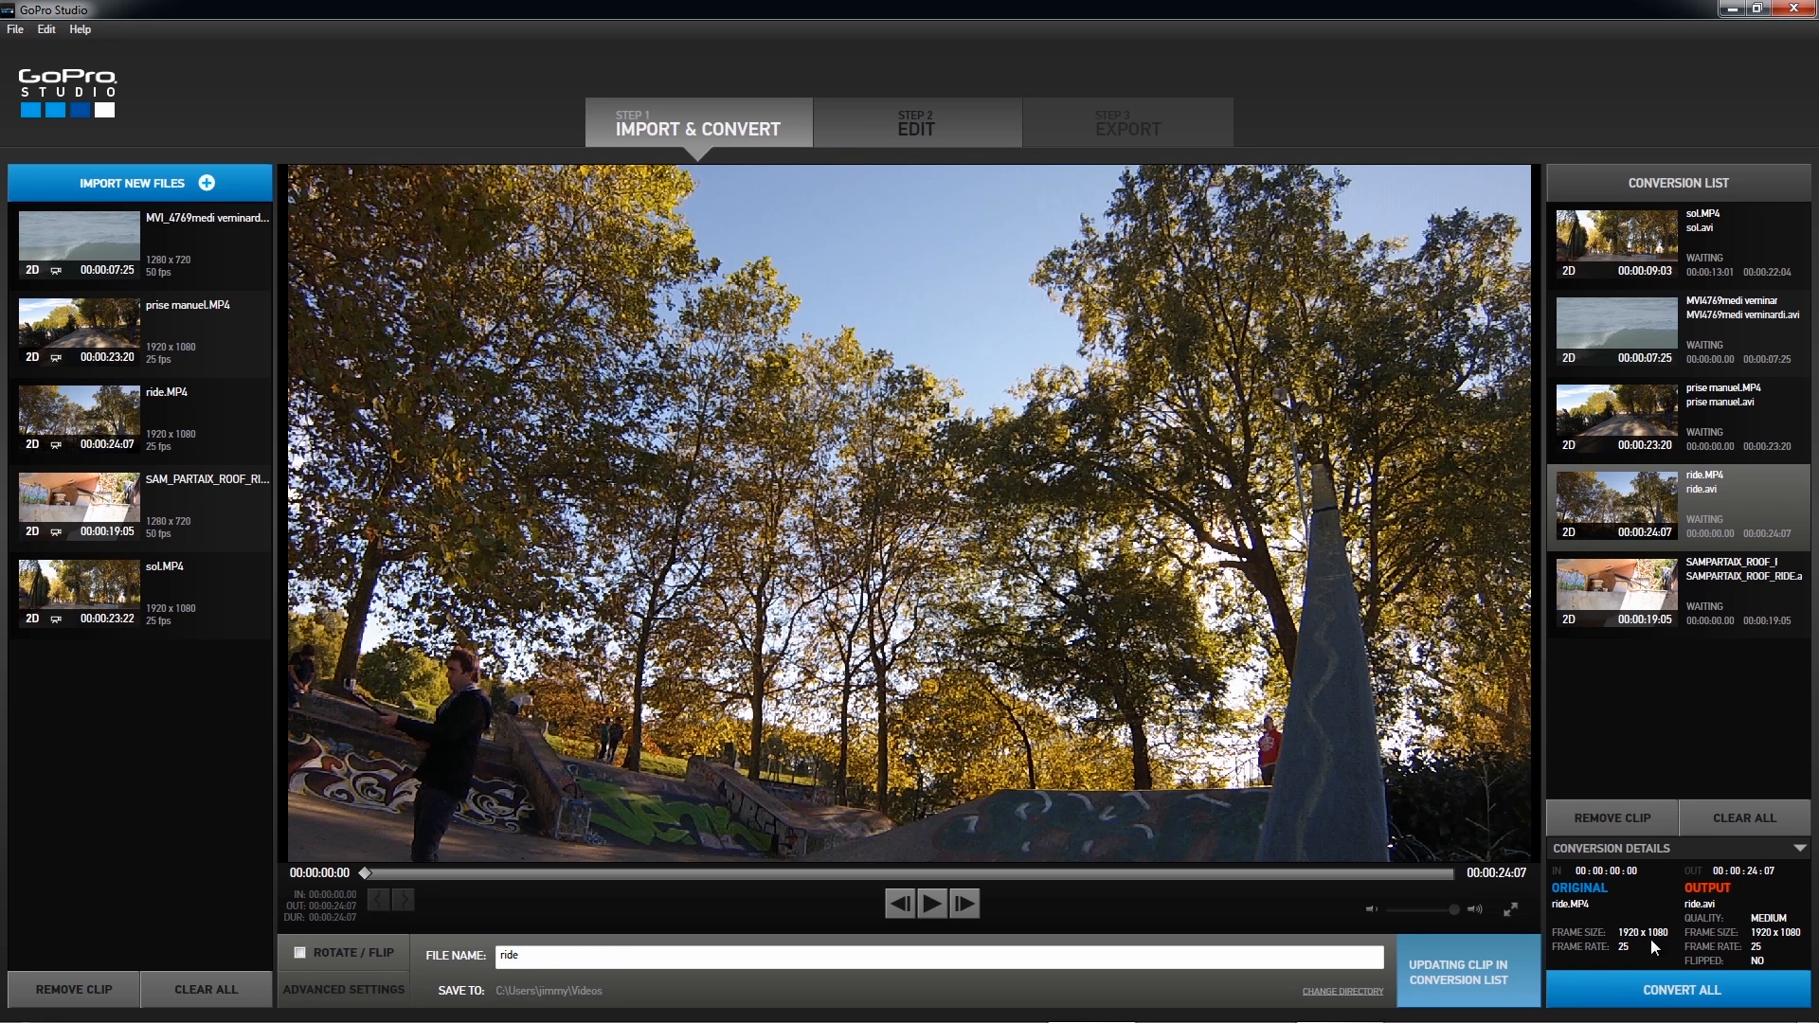
left_click(1670, 995)
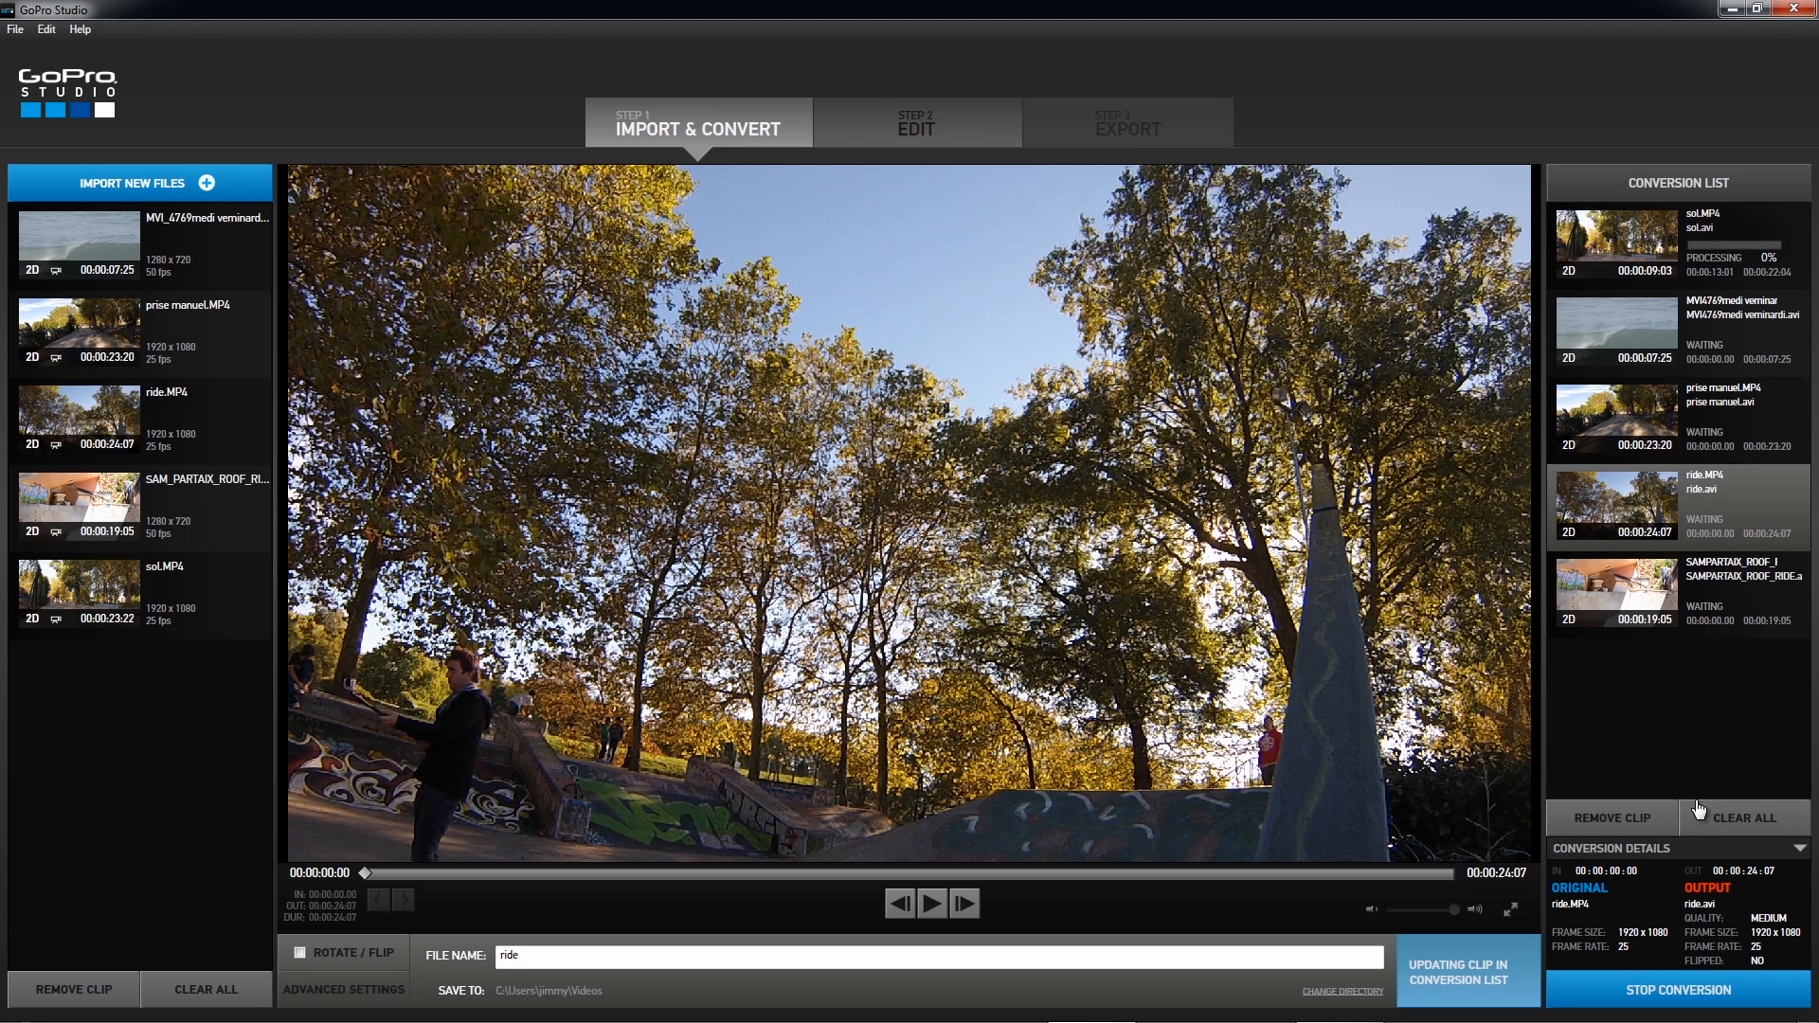
left_click(1794, 844)
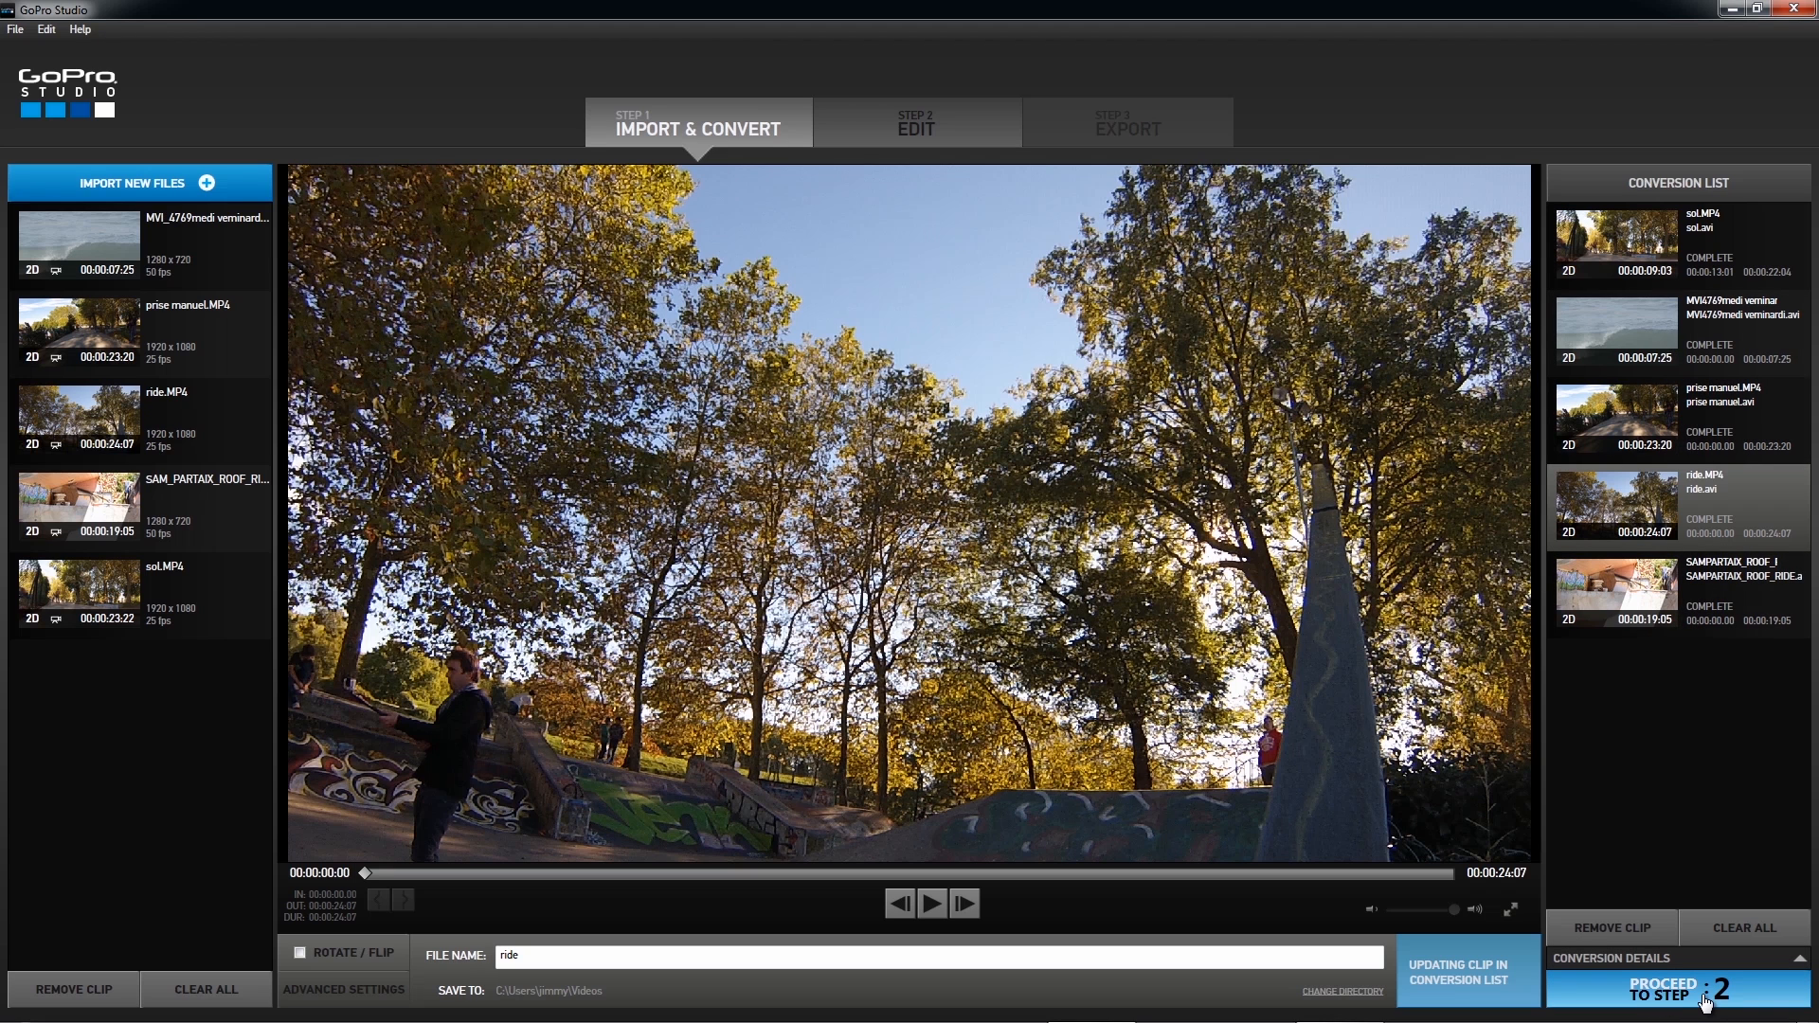
- Proceed to the Edit stage without an edit template, activating the basic Windows 7 colour scheme when asked
left_click(1669, 997)
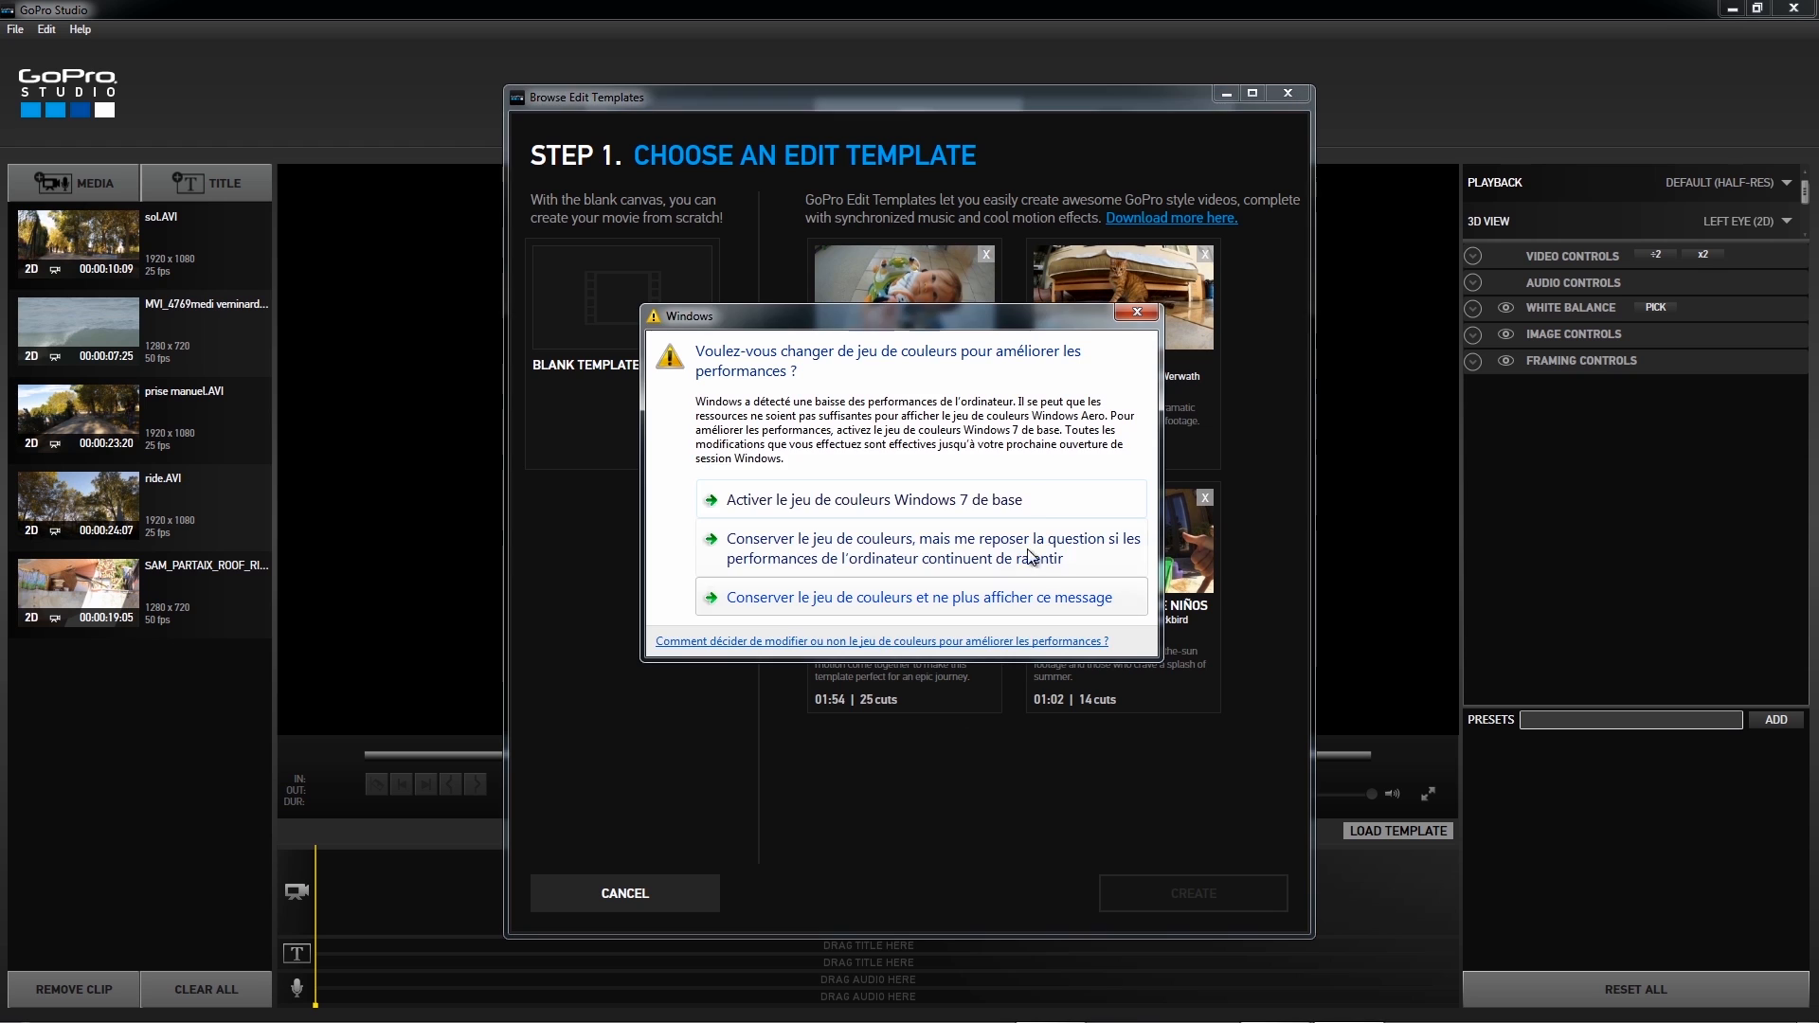
left_click(821, 504)
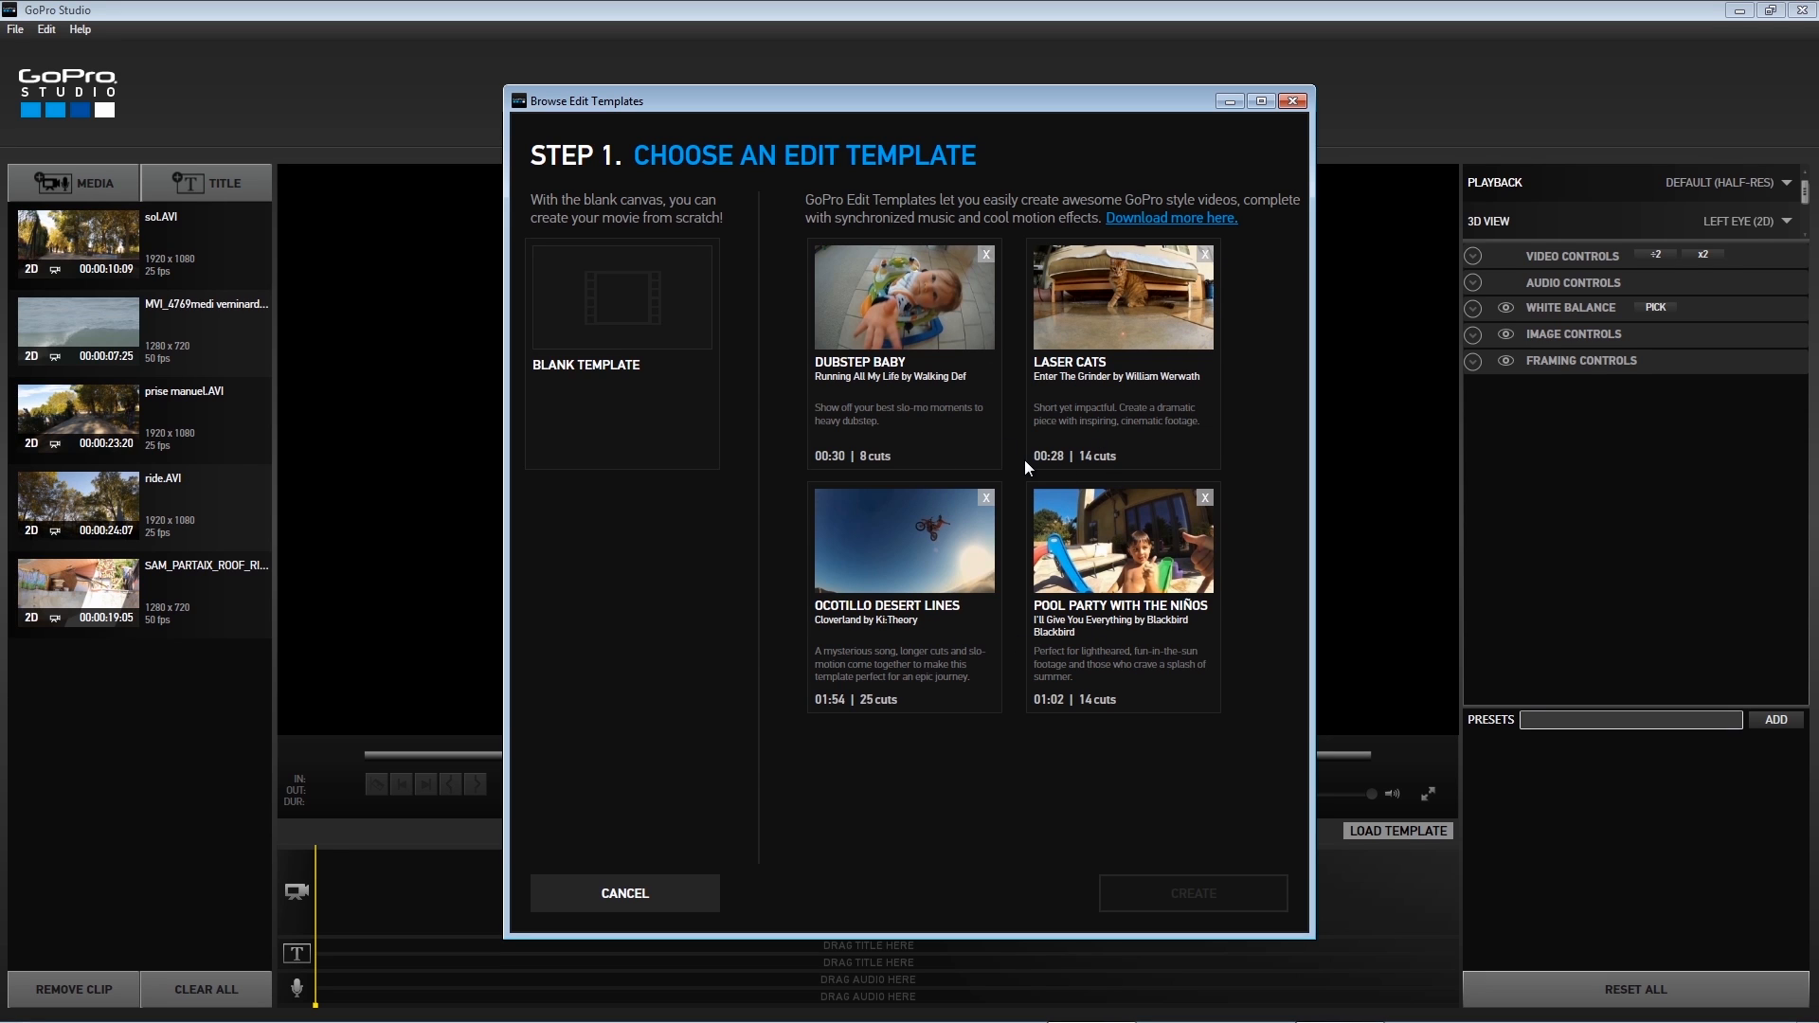
left_click(663, 890)
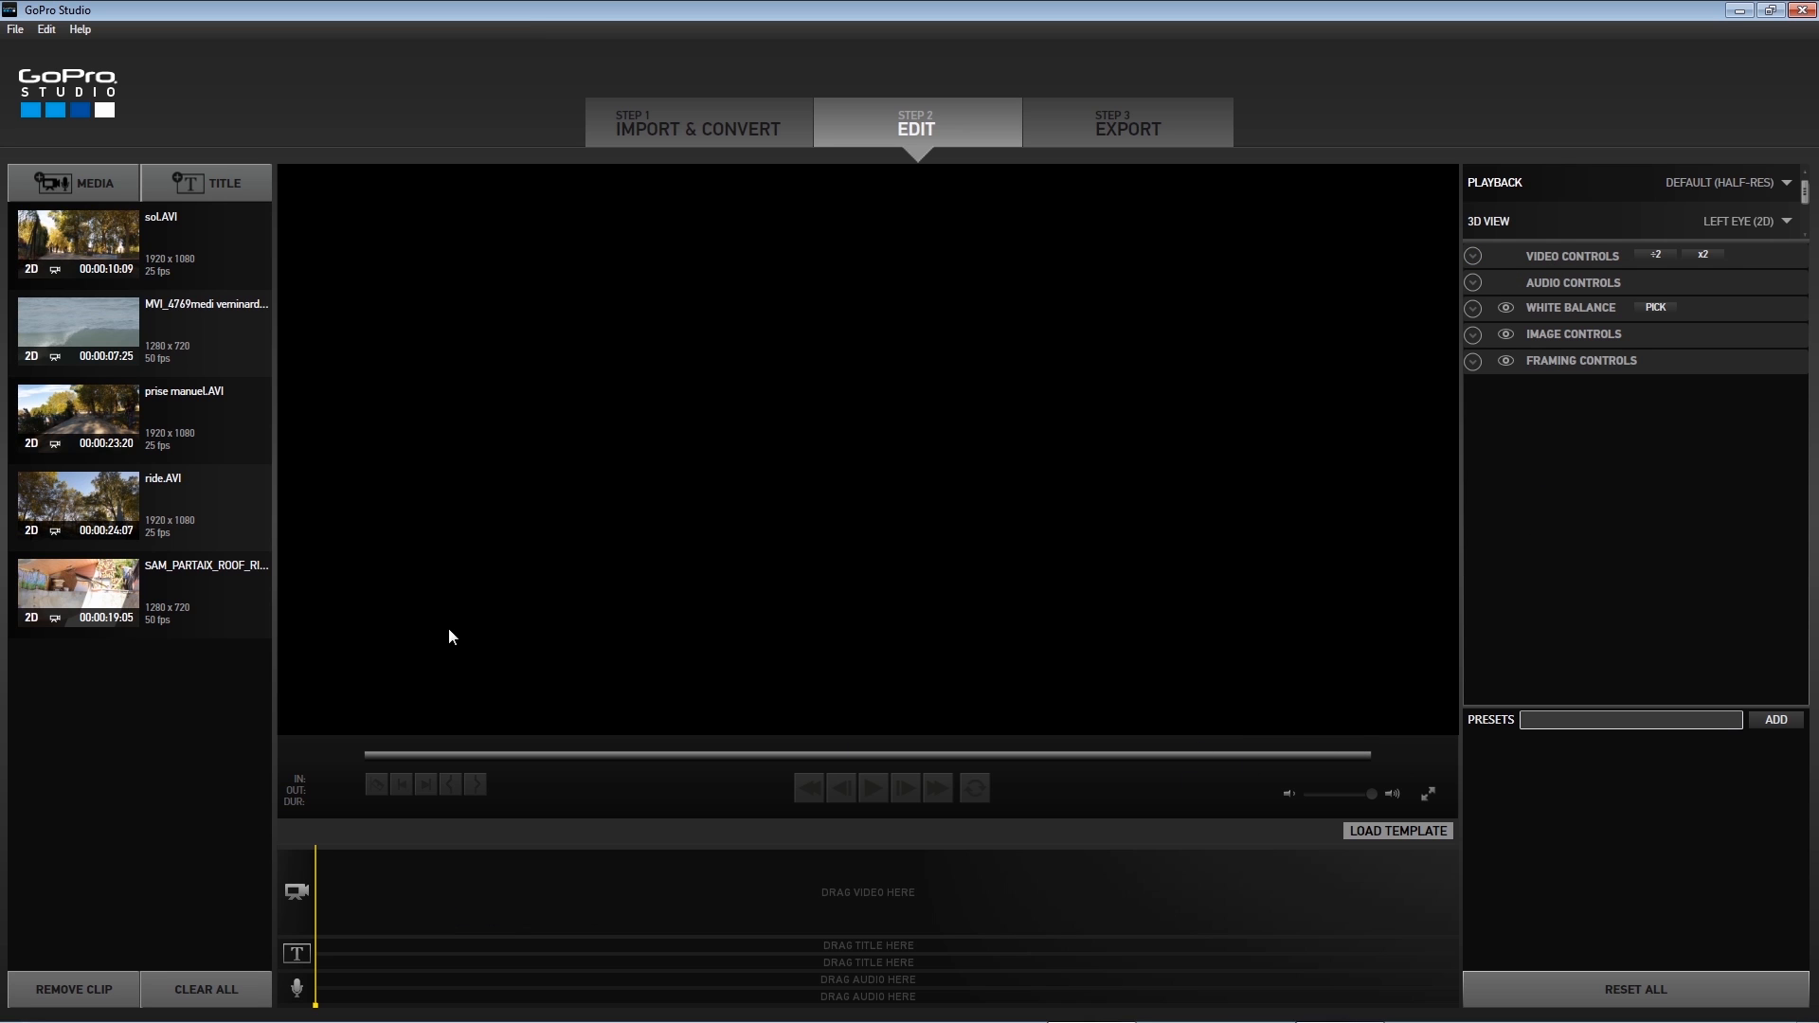
- Place the sol, prise manuel and ride clips one after another on the timeline's video track
left_click(180, 237)
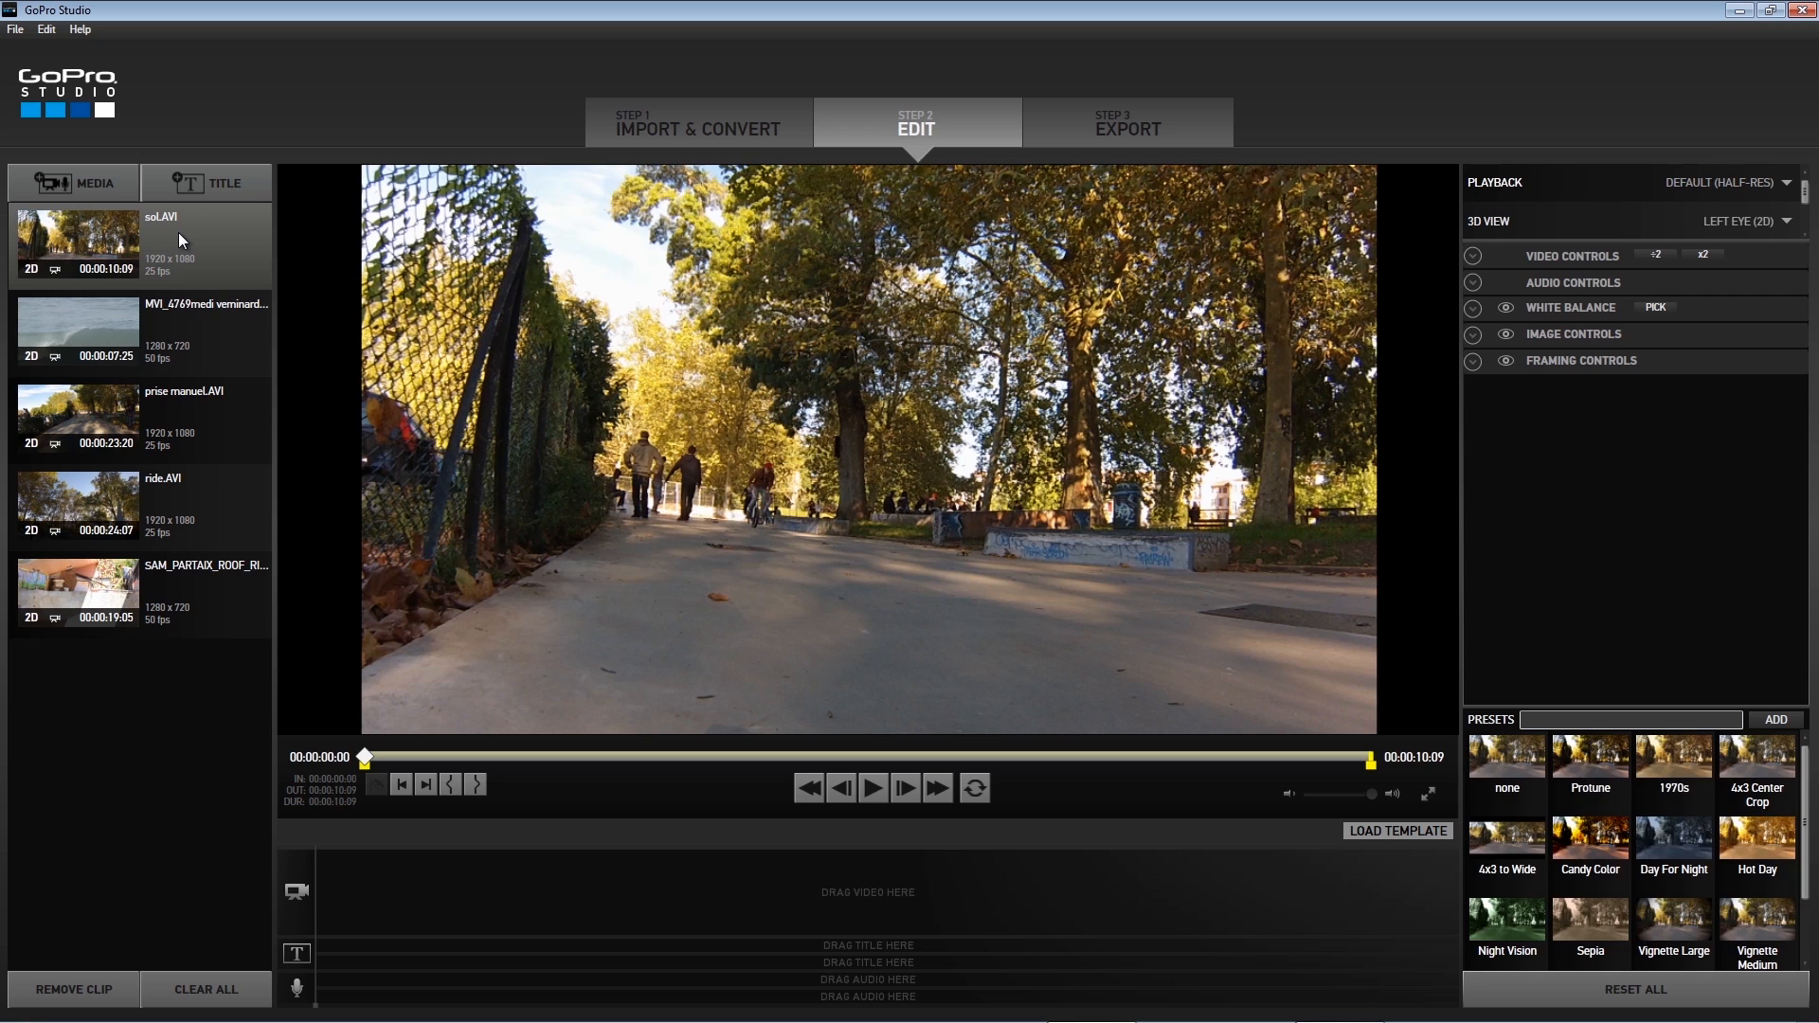
left_click_drag(180, 241, 349, 912)
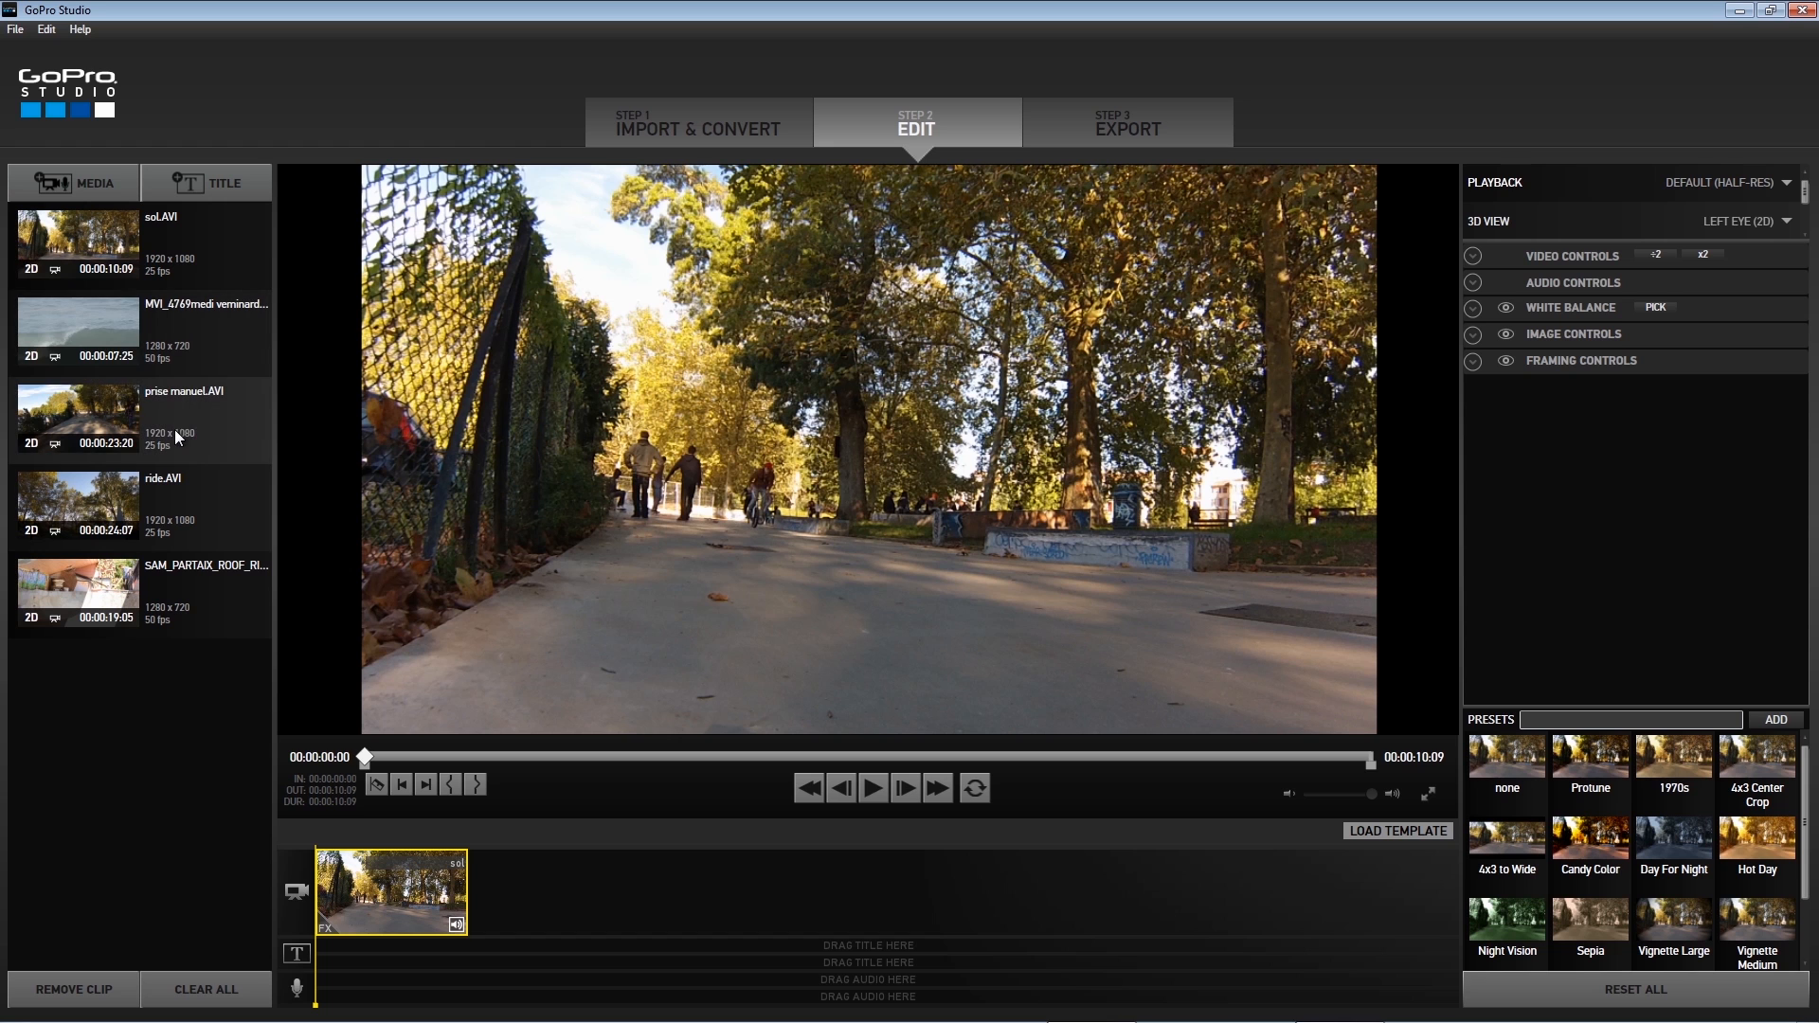
left_click_drag(172, 417, 511, 890)
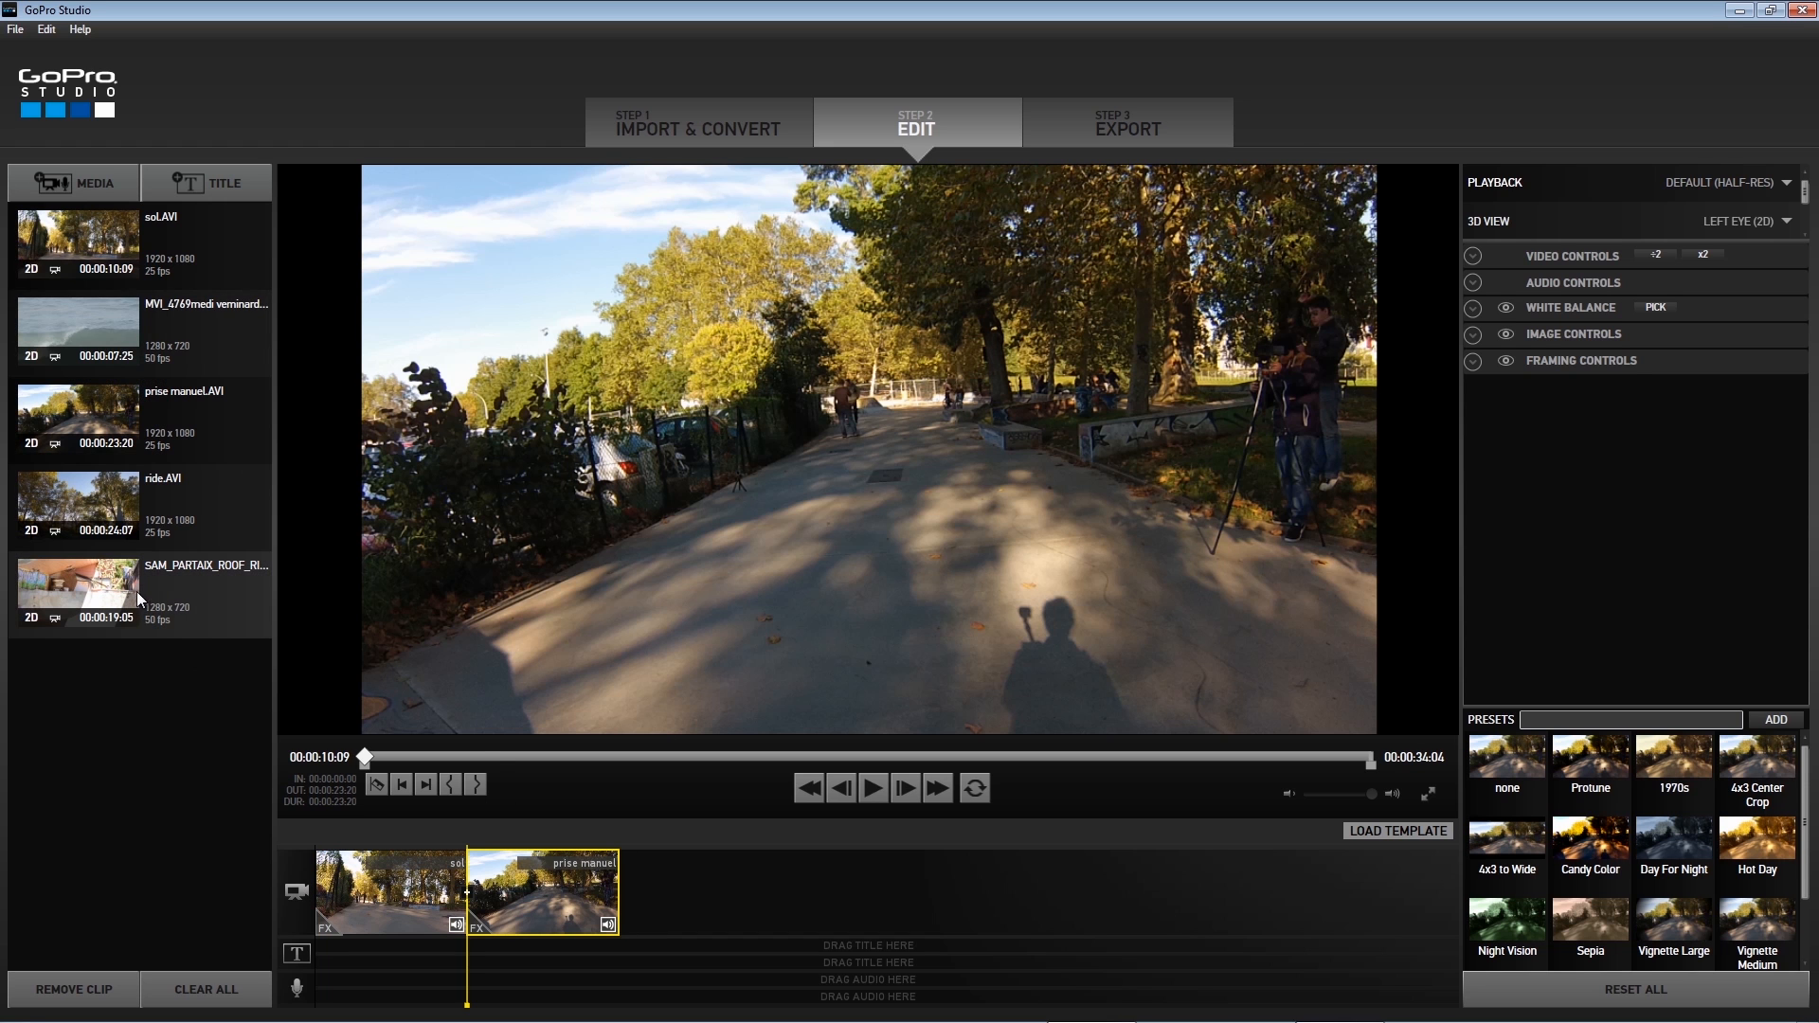
left_click_drag(167, 504, 677, 890)
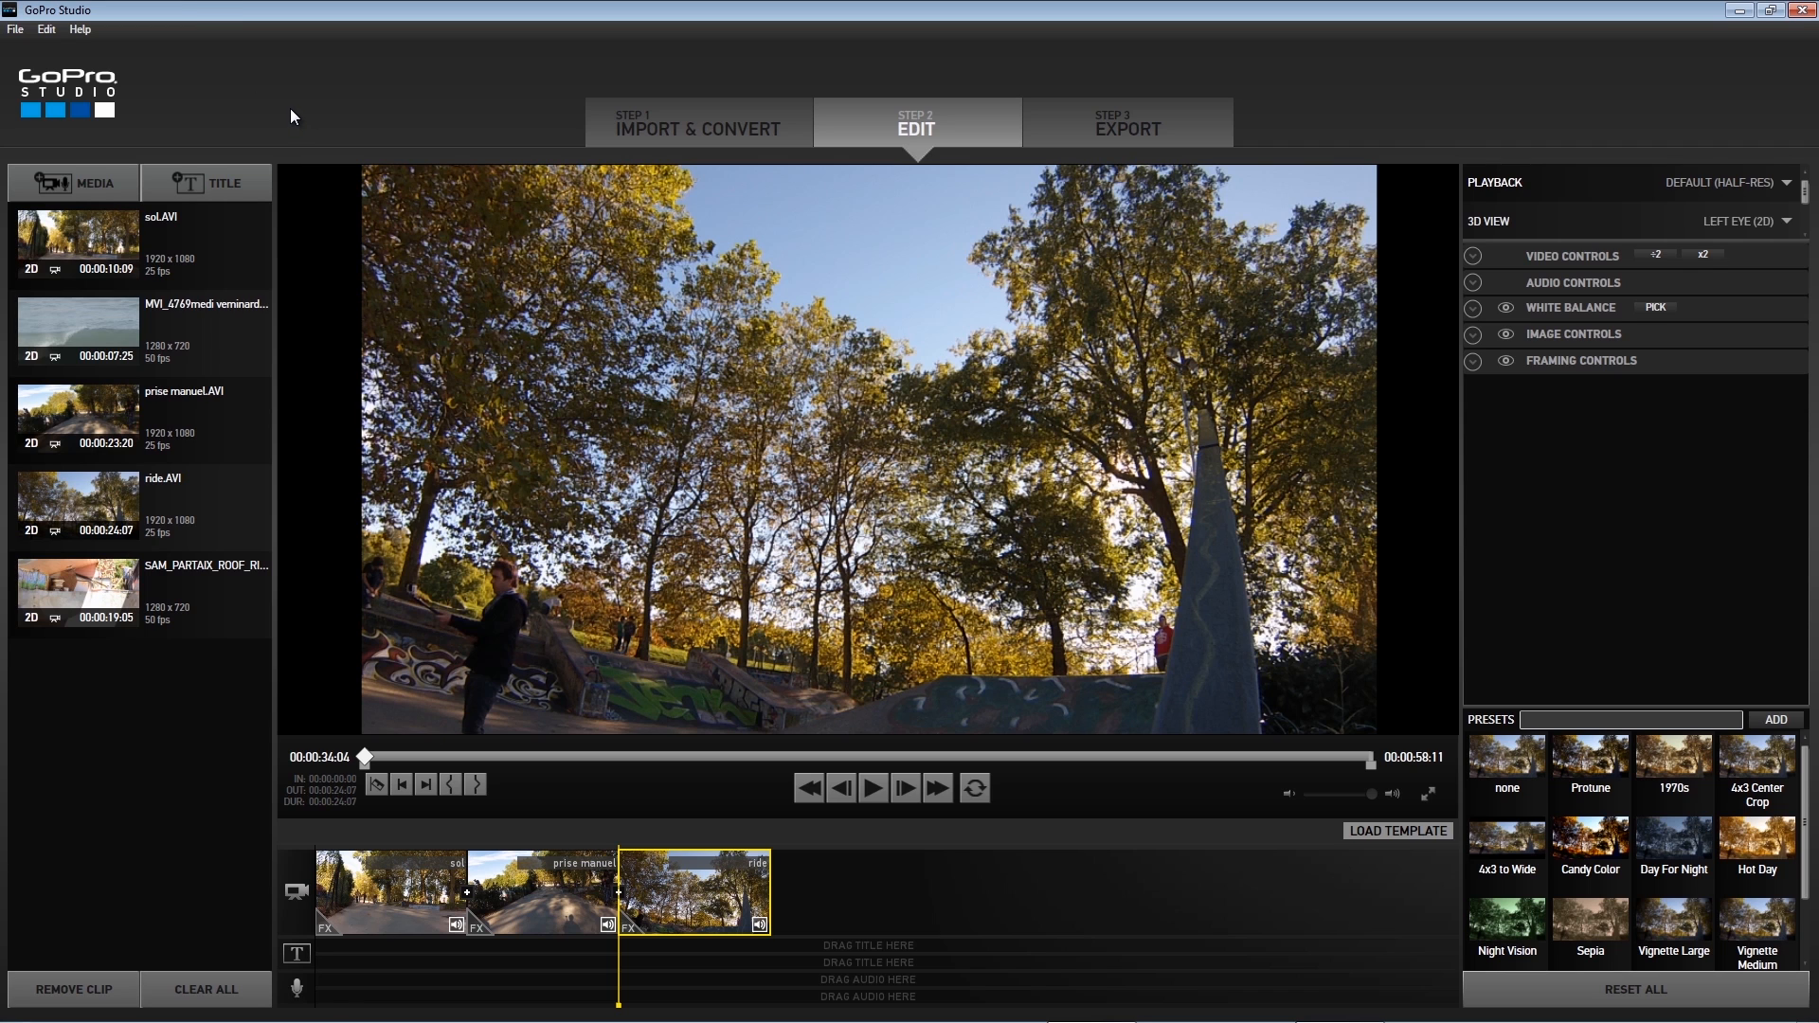
- Import the Black_Bootstomp WAV track from the GoPro Studio Acquisition folder on the D: drive as media
left_click(52, 184)
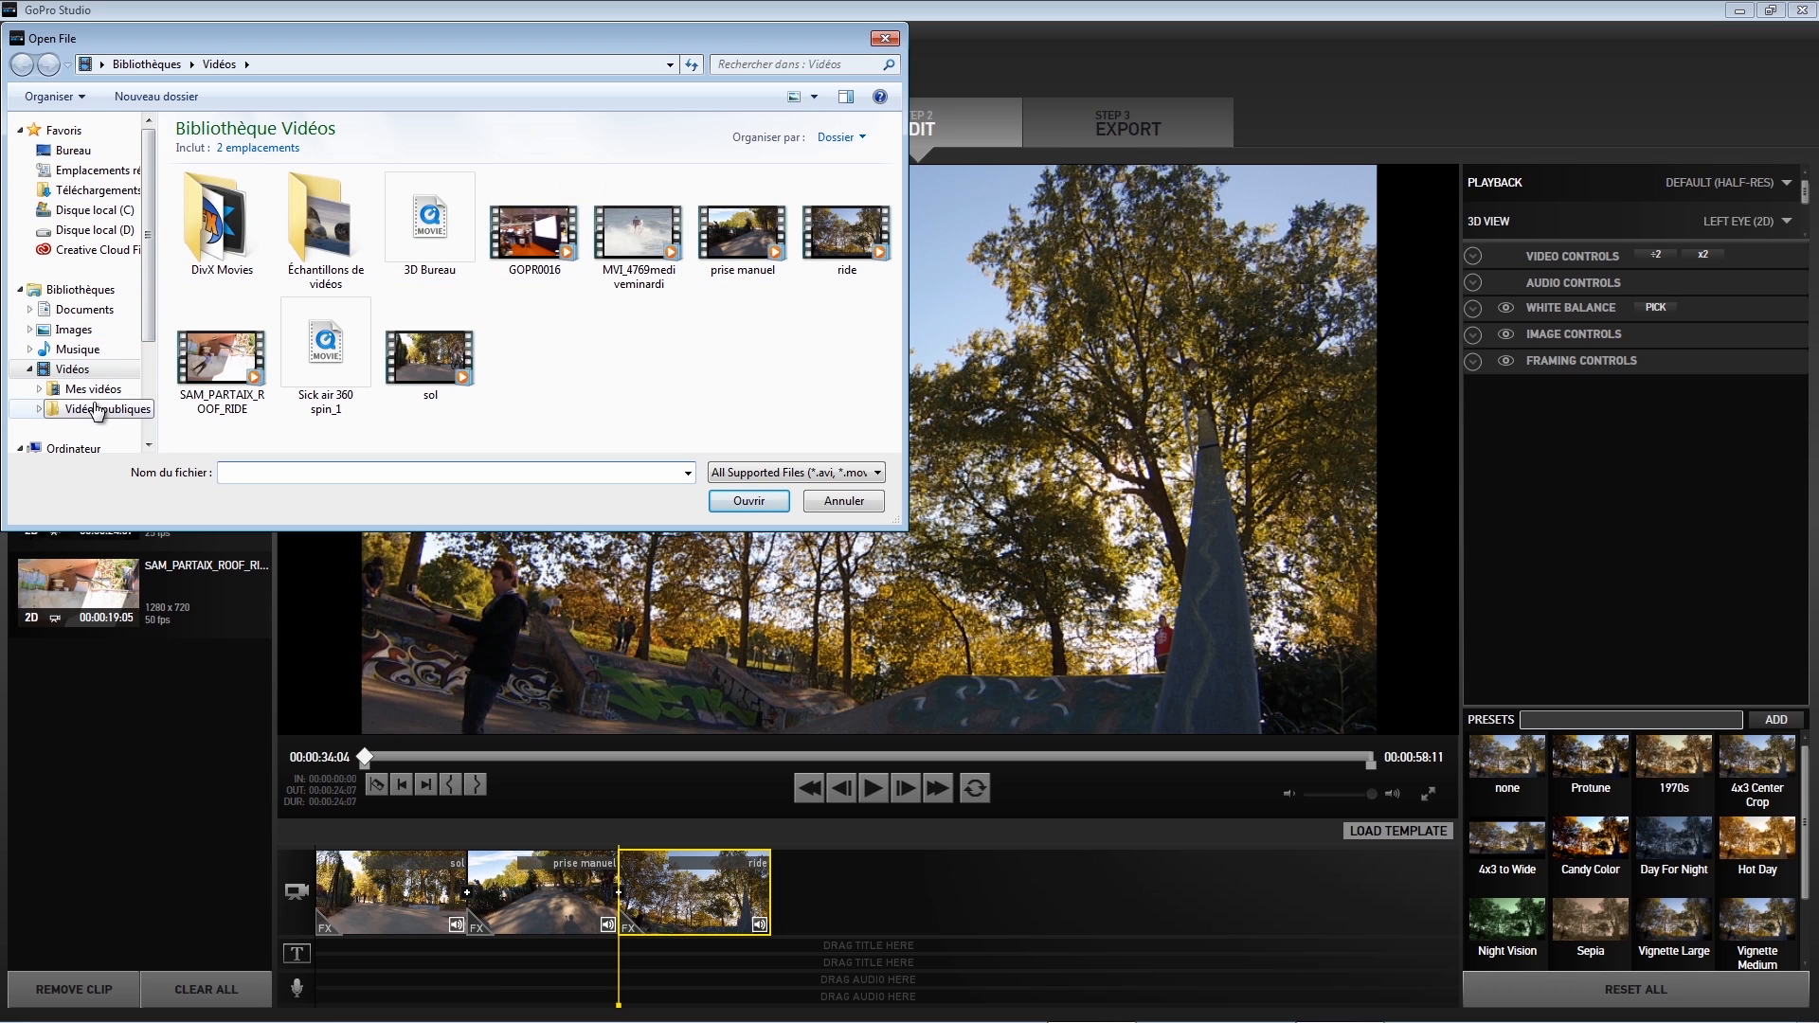
left_click_drag(149, 305, 151, 399)
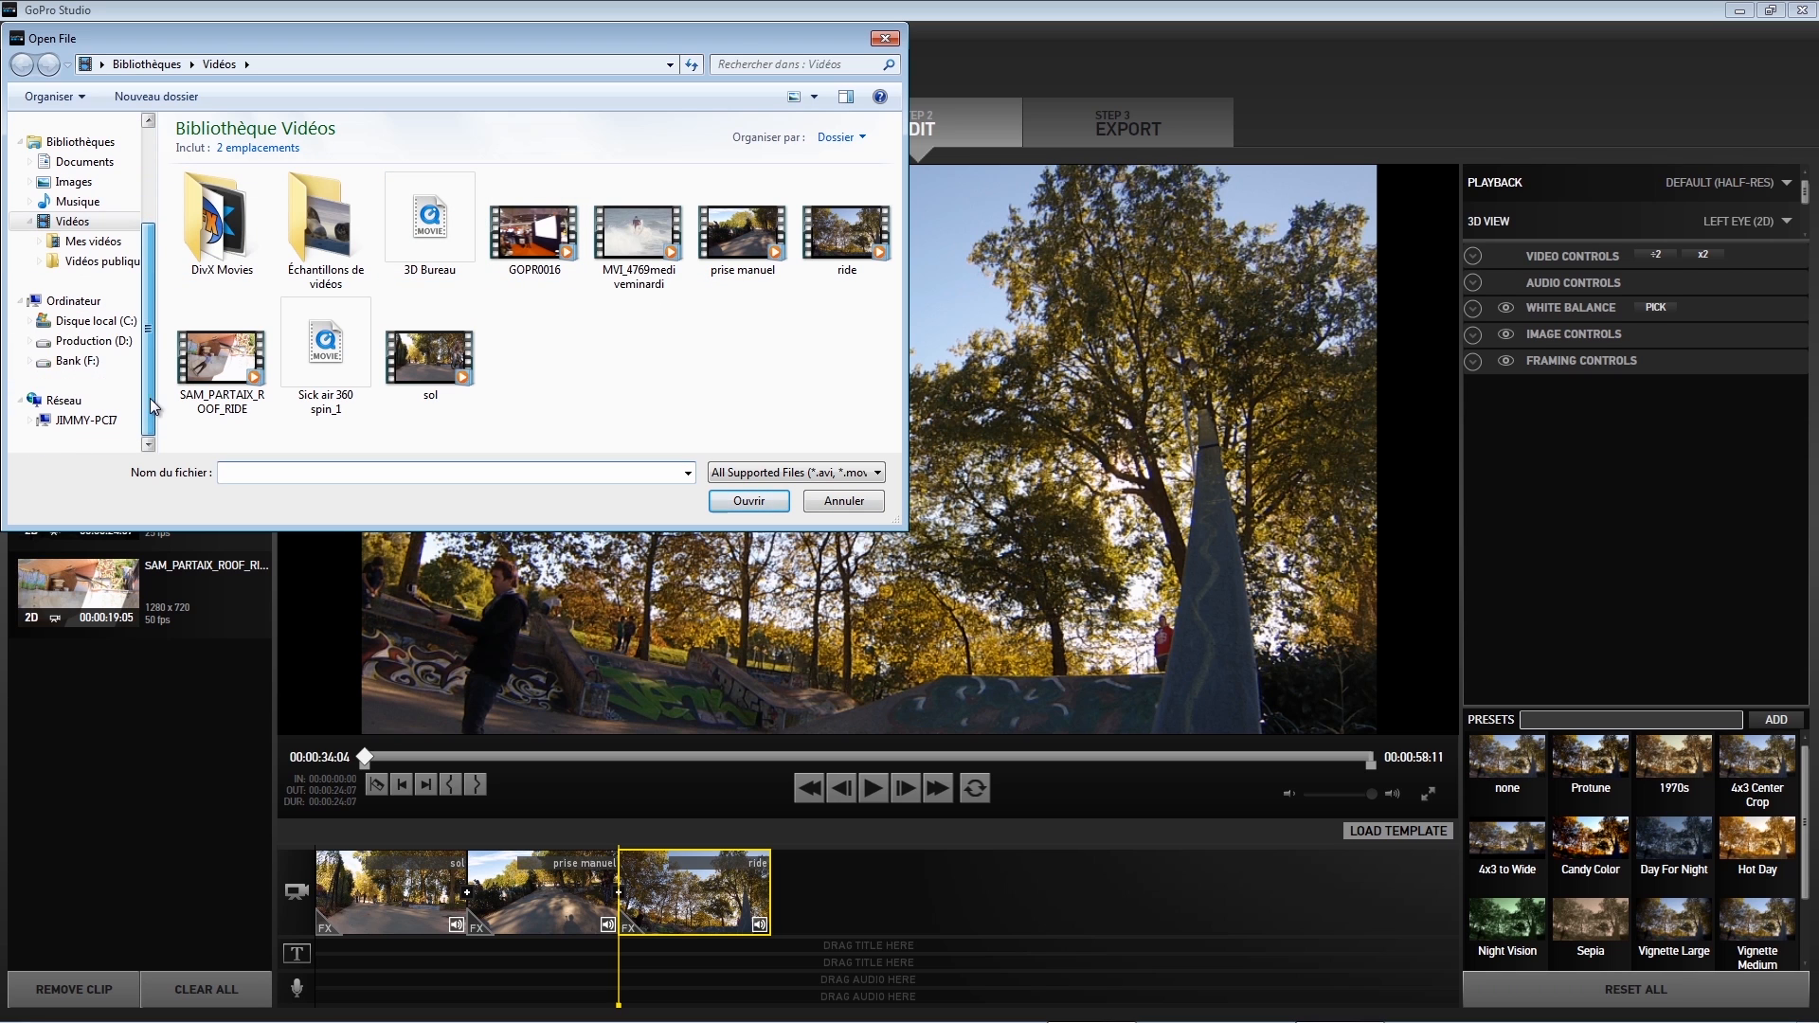
left_click(92, 340)
double_click(279, 155)
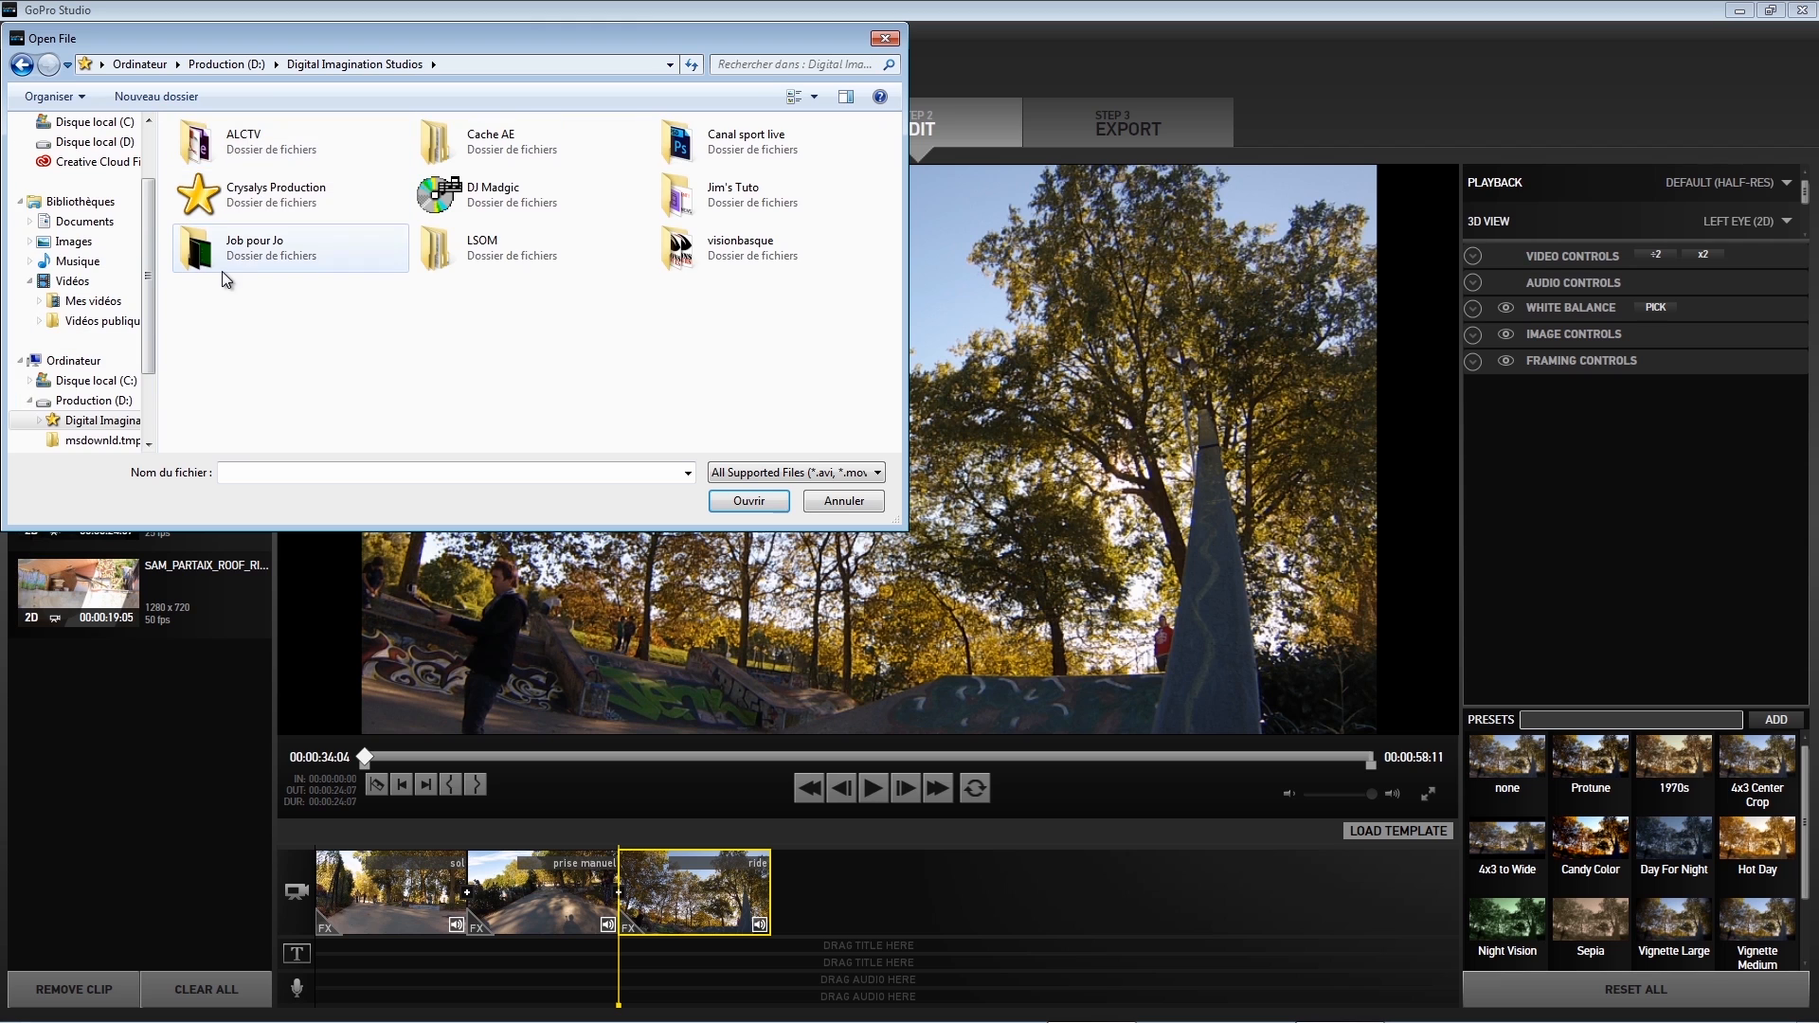
double_click(706, 194)
left_click(663, 180)
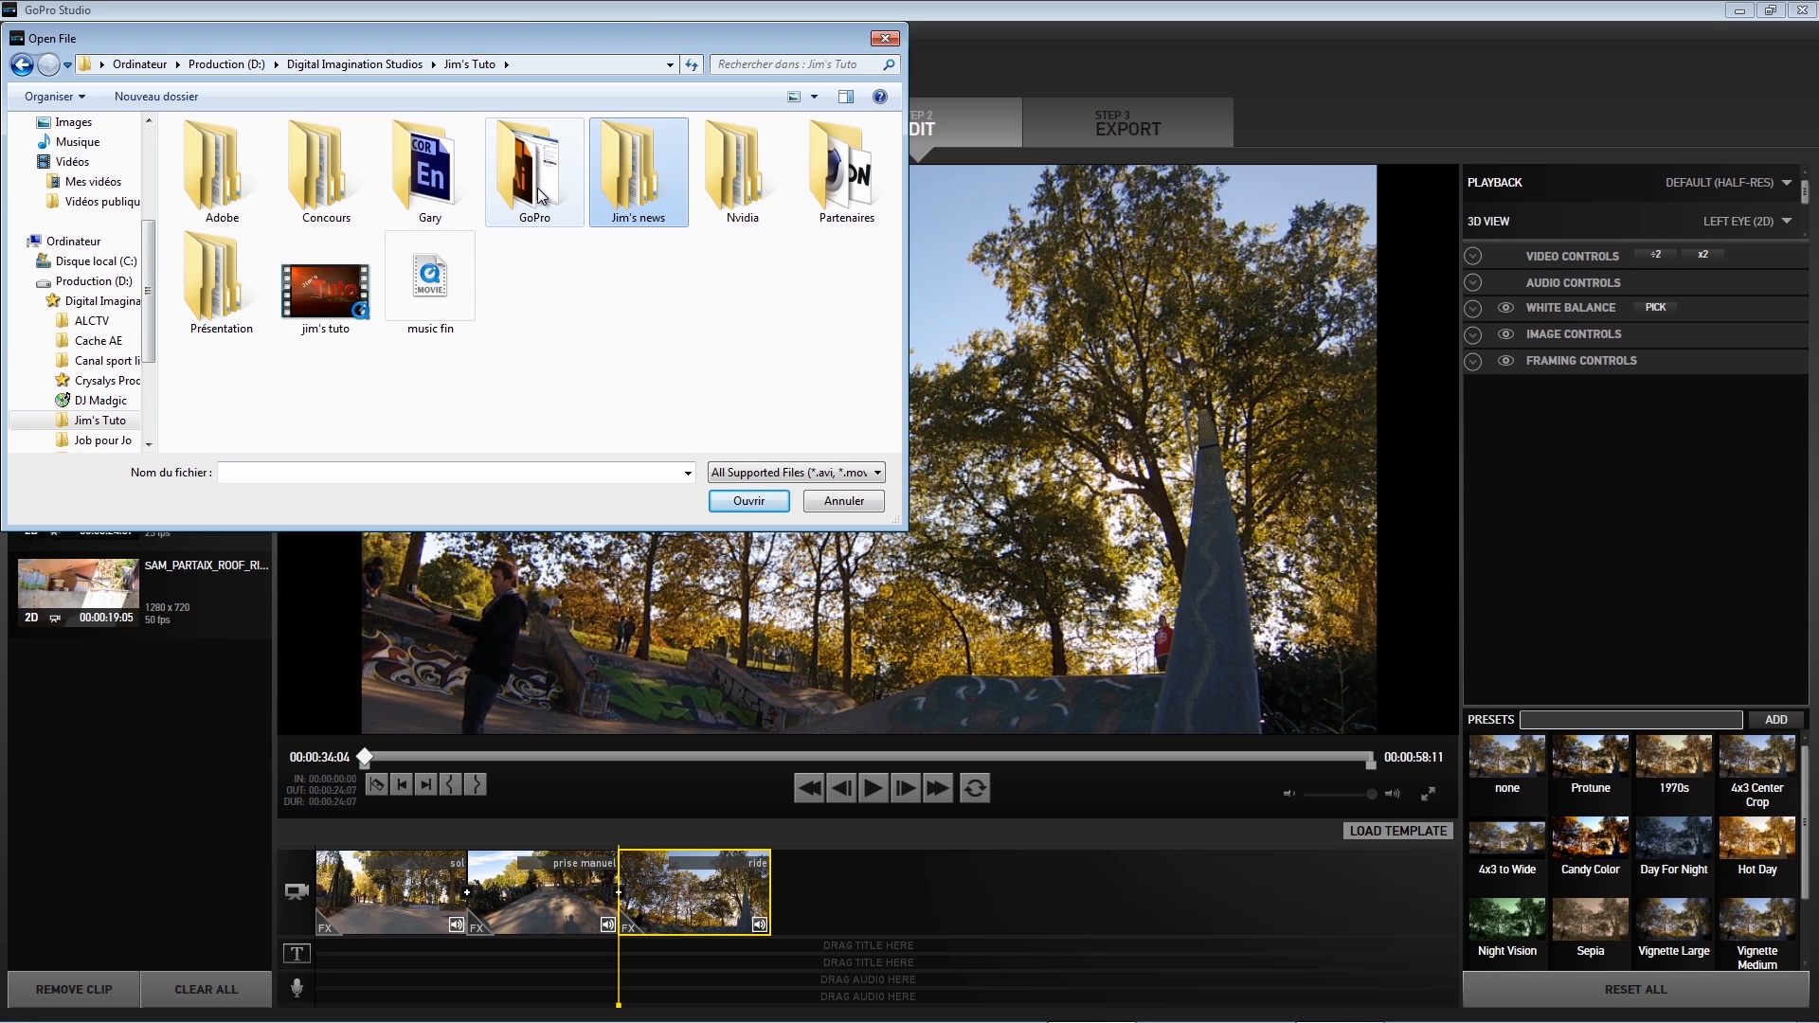
double_click(540, 196)
double_click(298, 186)
double_click(259, 150)
left_click(638, 195)
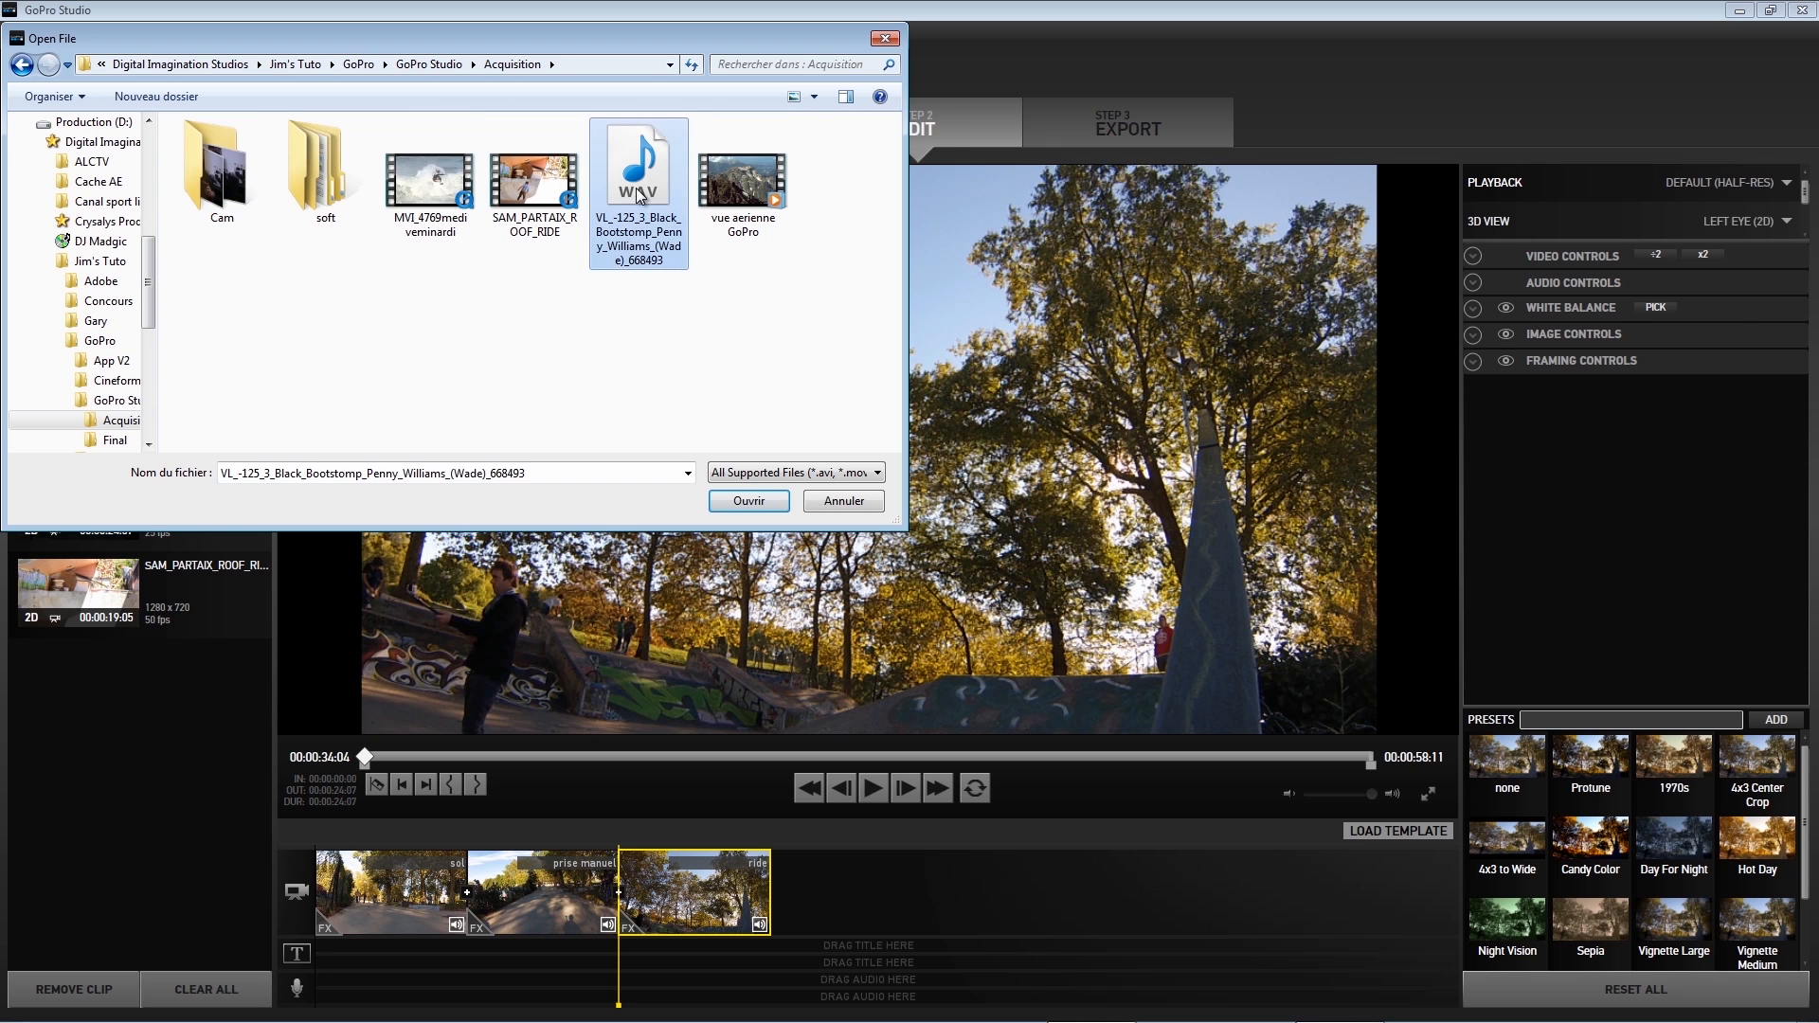
double_click(638, 195)
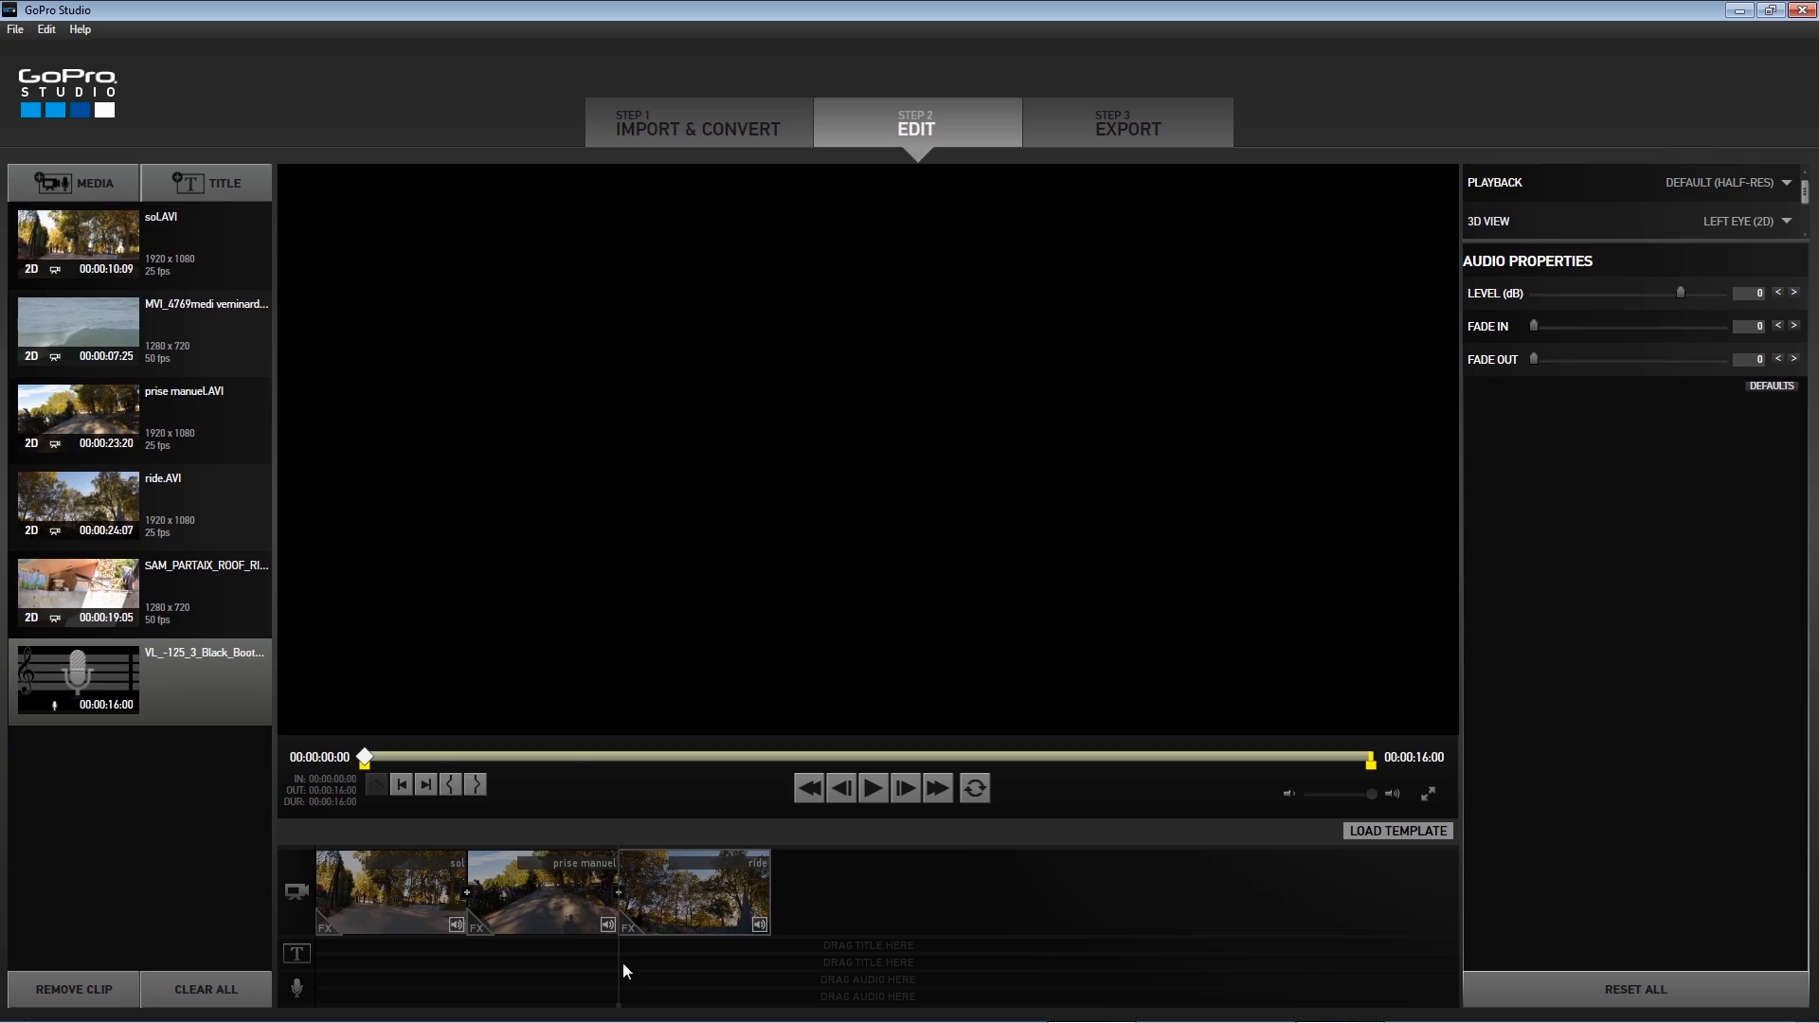
- Split the sol clip on the timeline at 00:00:00:13 and delete the part before the cut
left_click_drag(625, 1012, 326, 995)
left_click(413, 924)
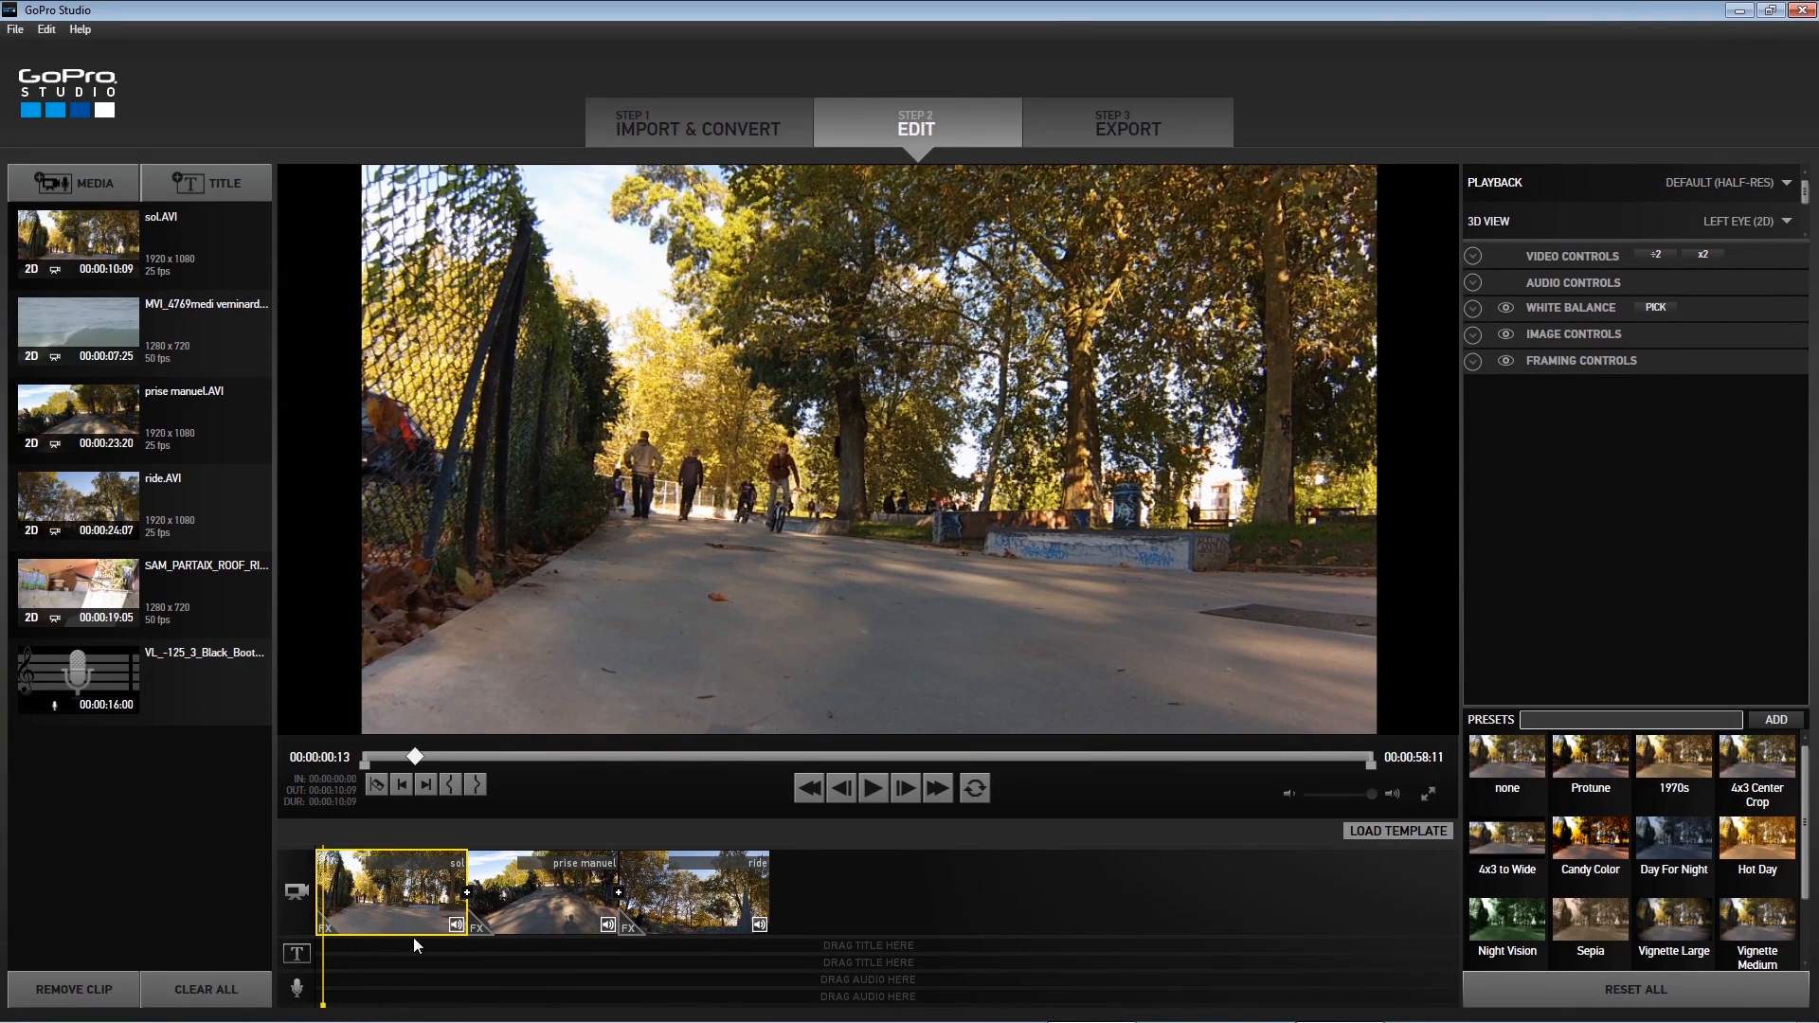
left_click(377, 786)
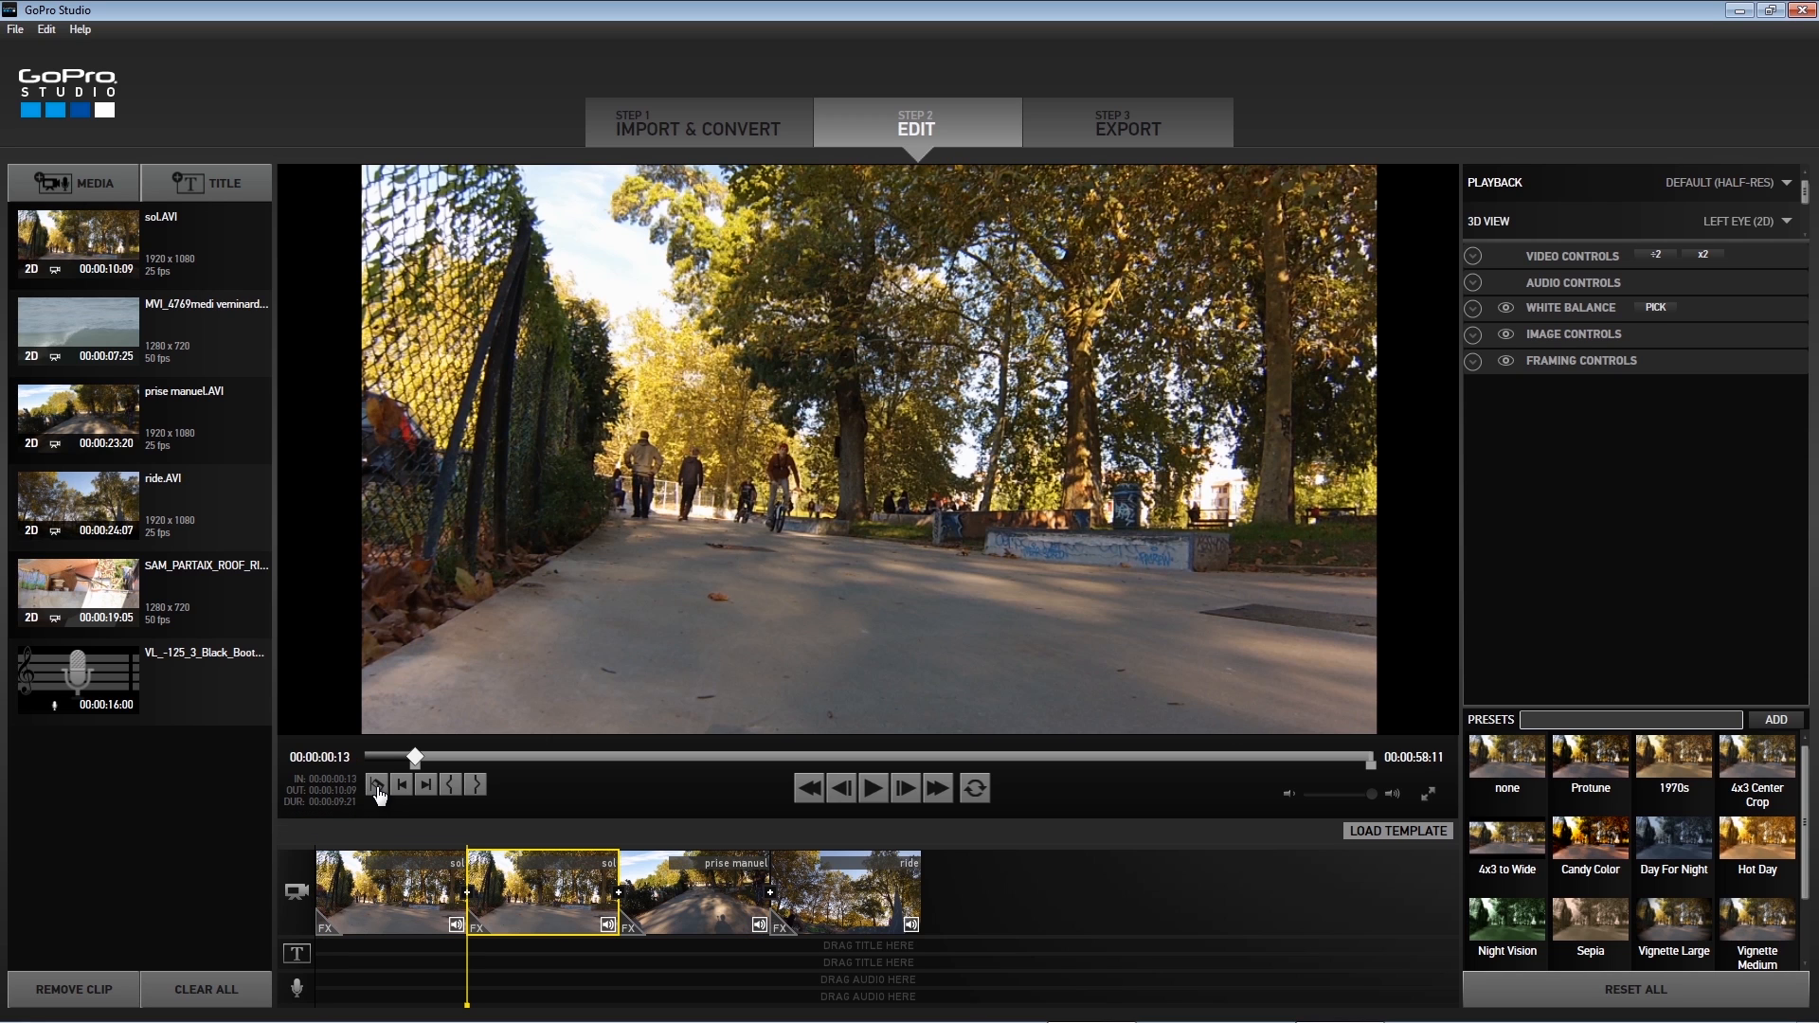
left_click(401, 902)
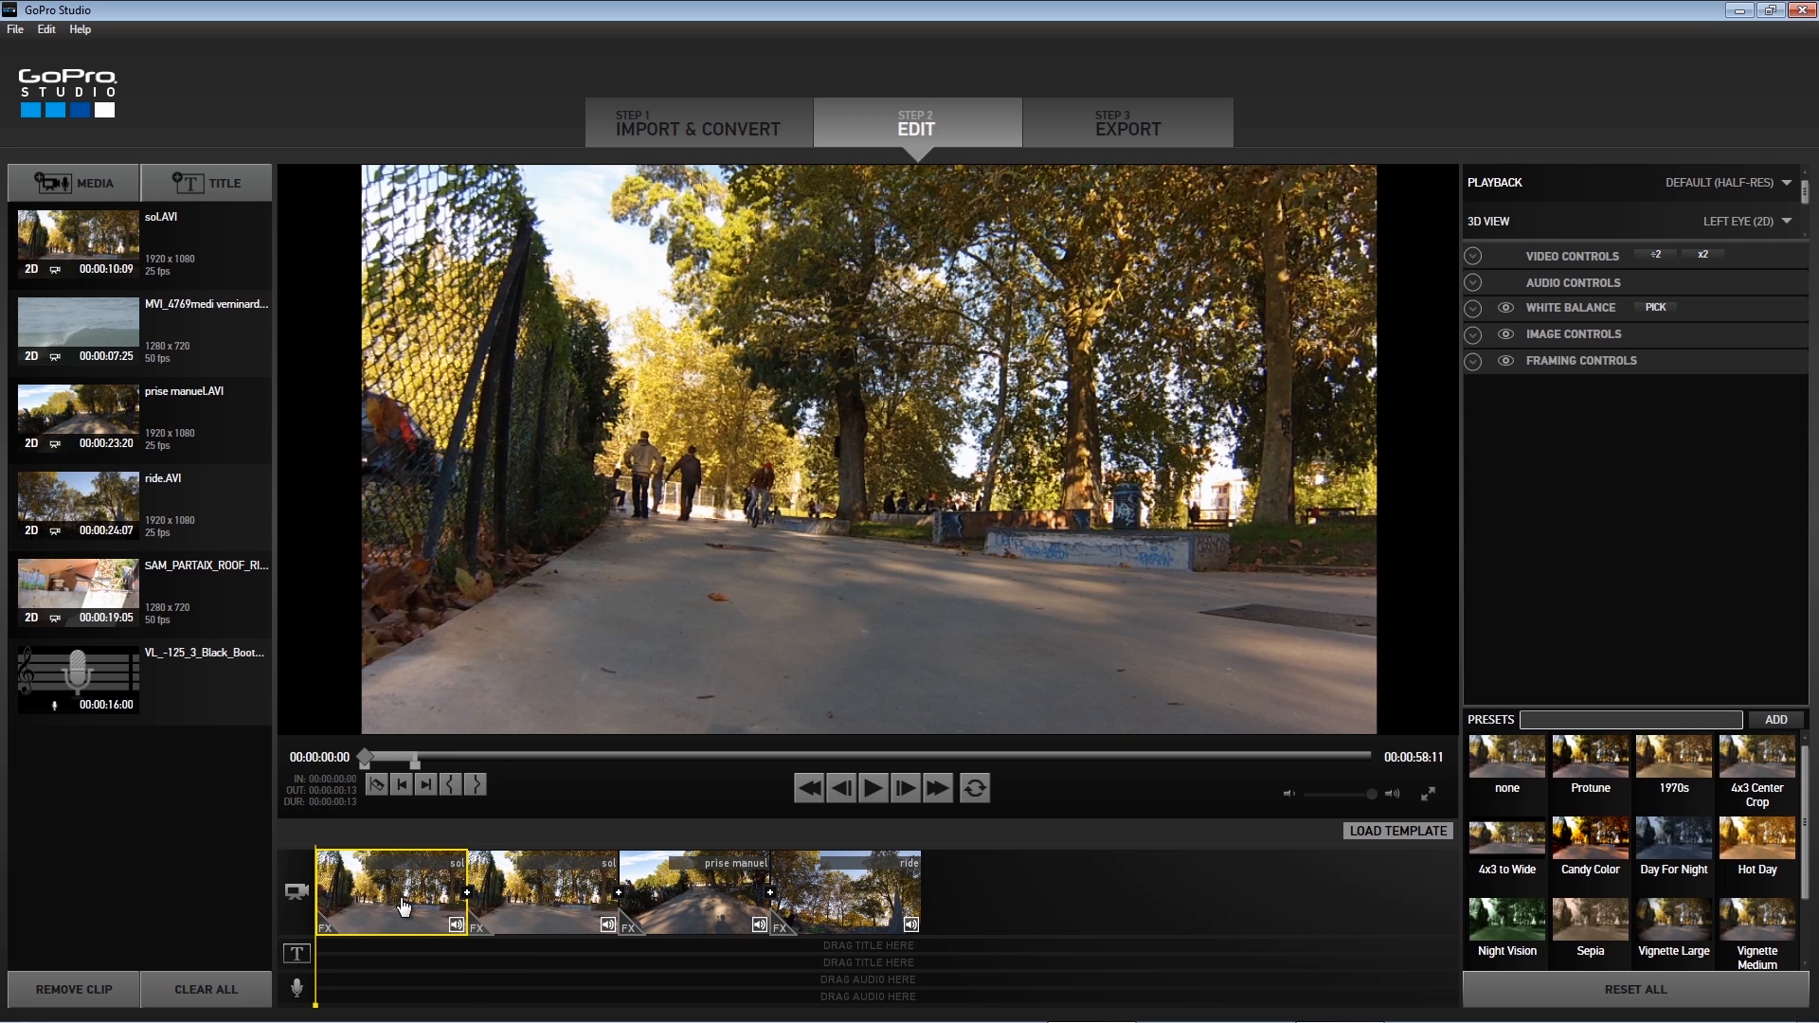
key("Delete")
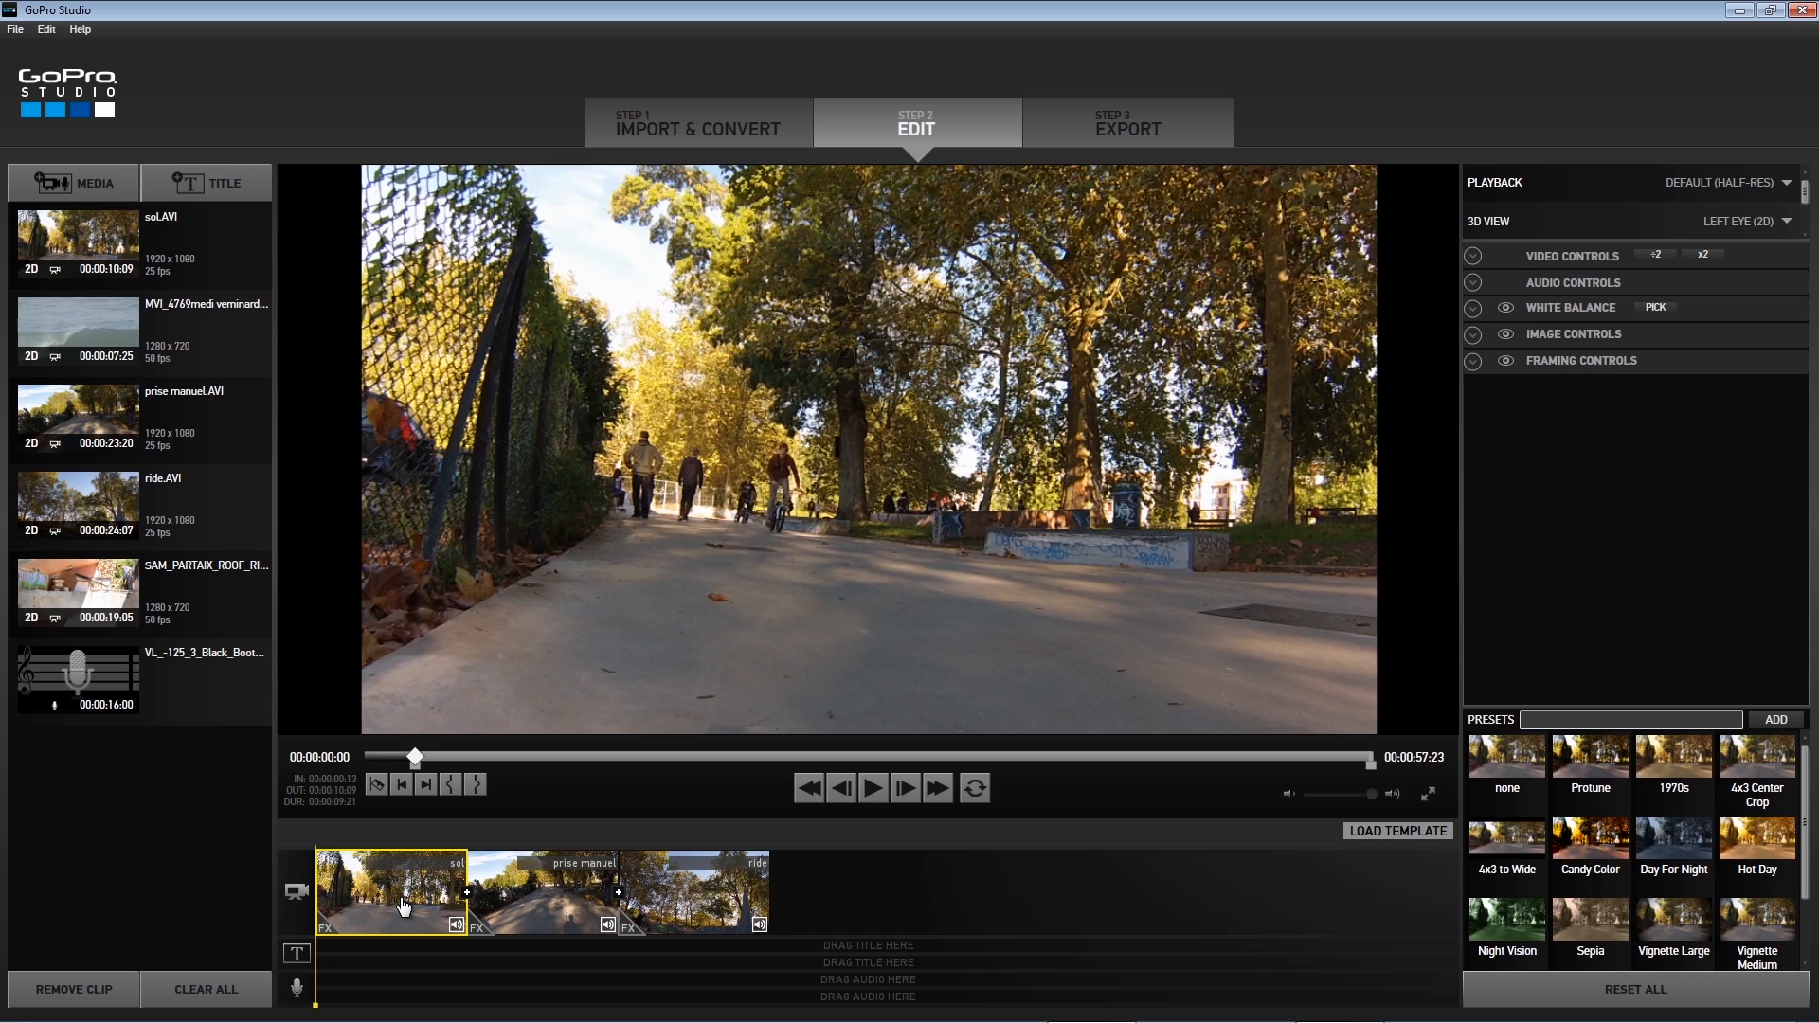
- Split the remaining sol clip at 00:00:01:18 and delete the part after the cut
right_click(402, 898)
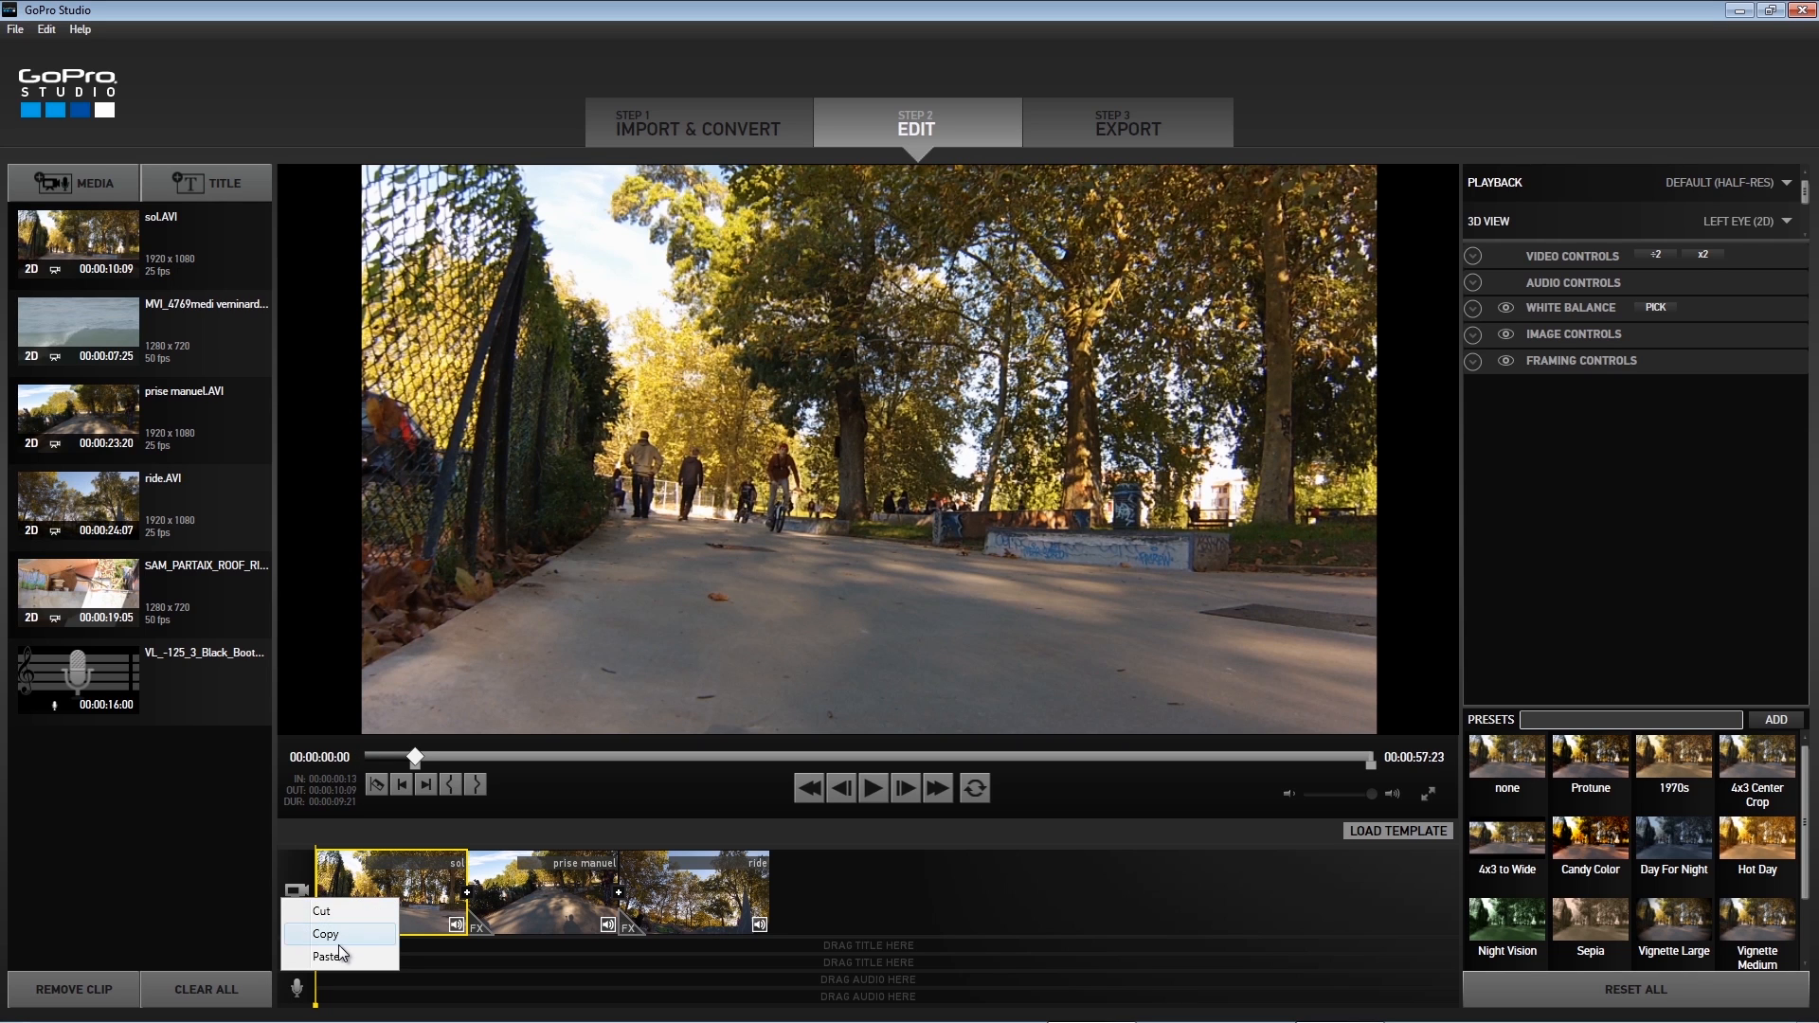
left_click(450, 896)
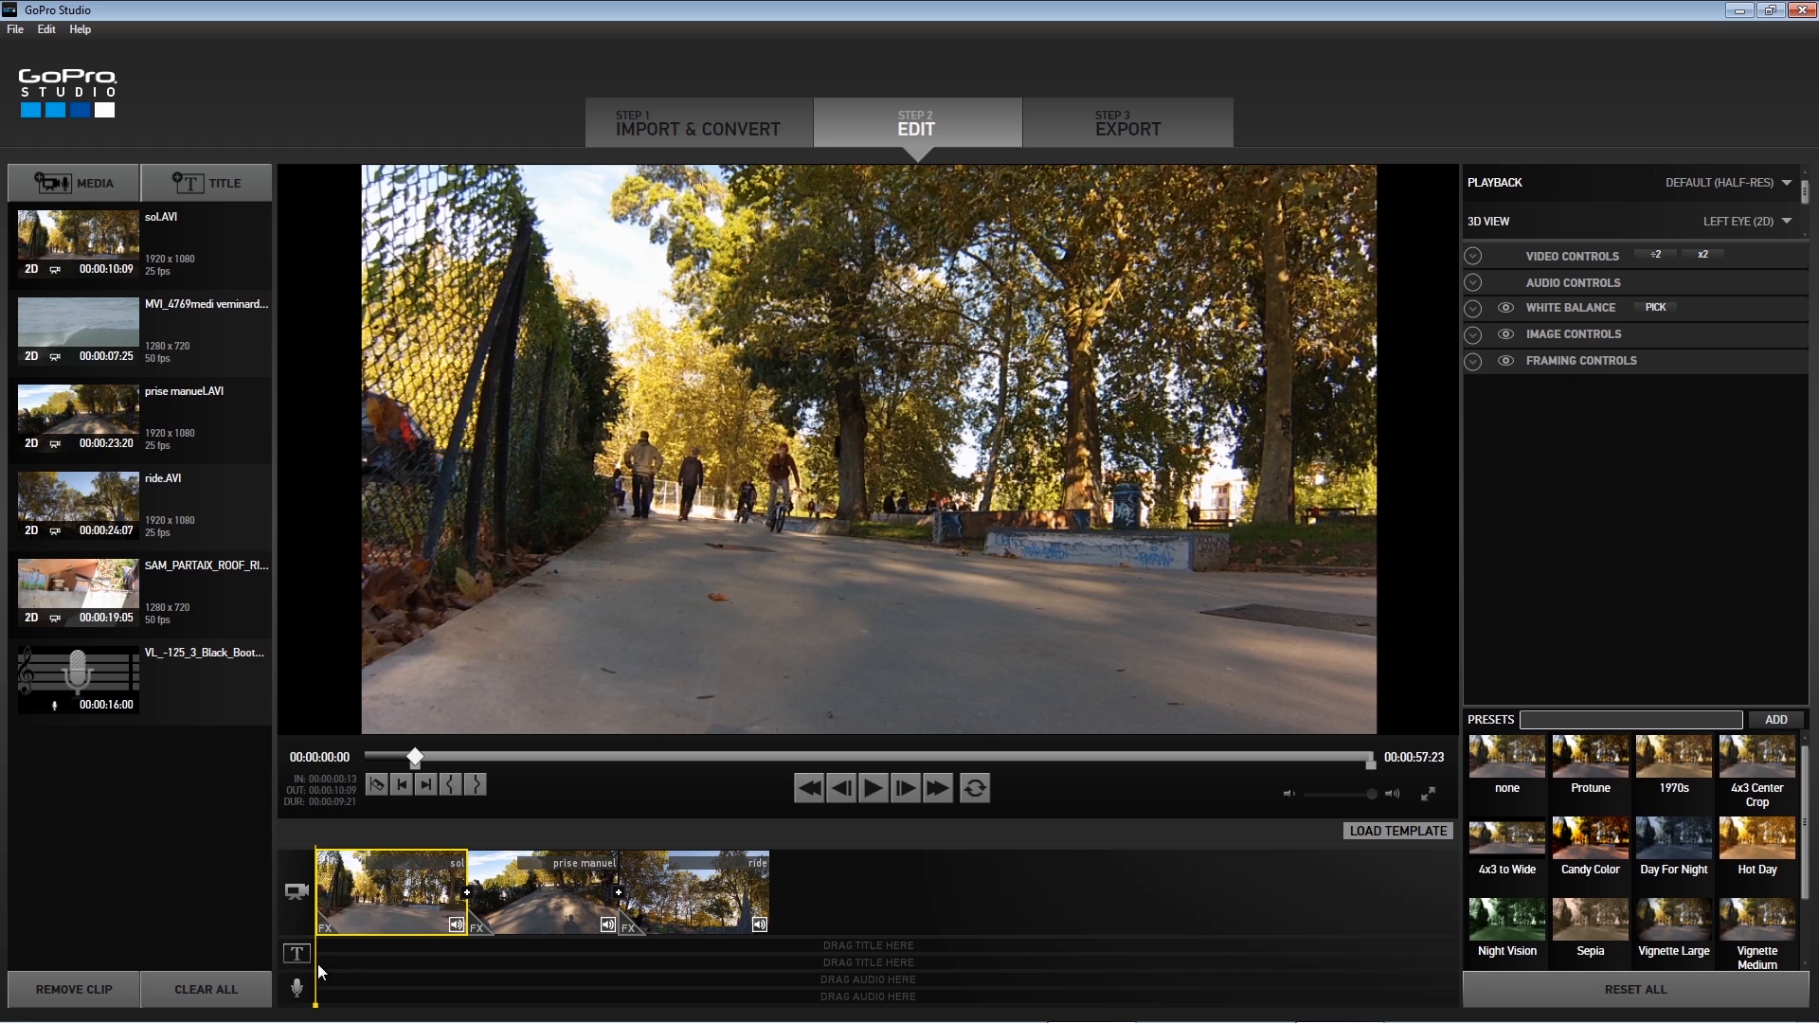
left_click_drag(317, 990, 343, 992)
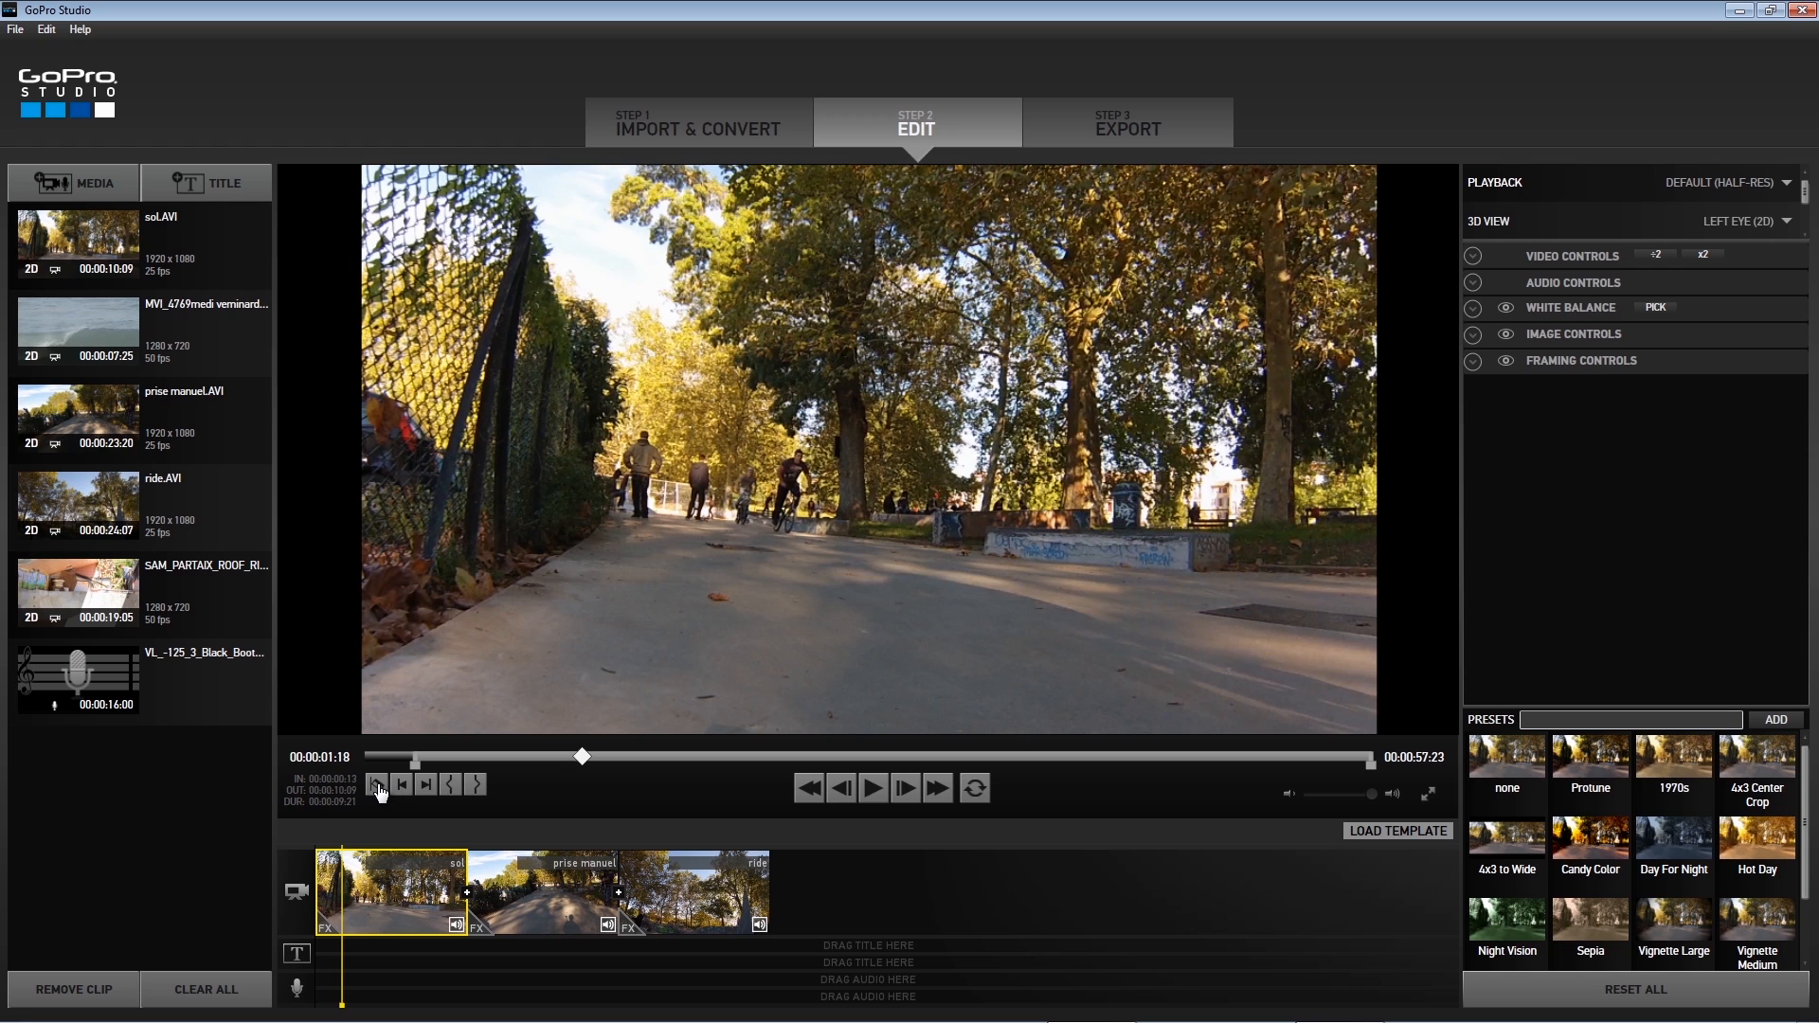
left_click(378, 789)
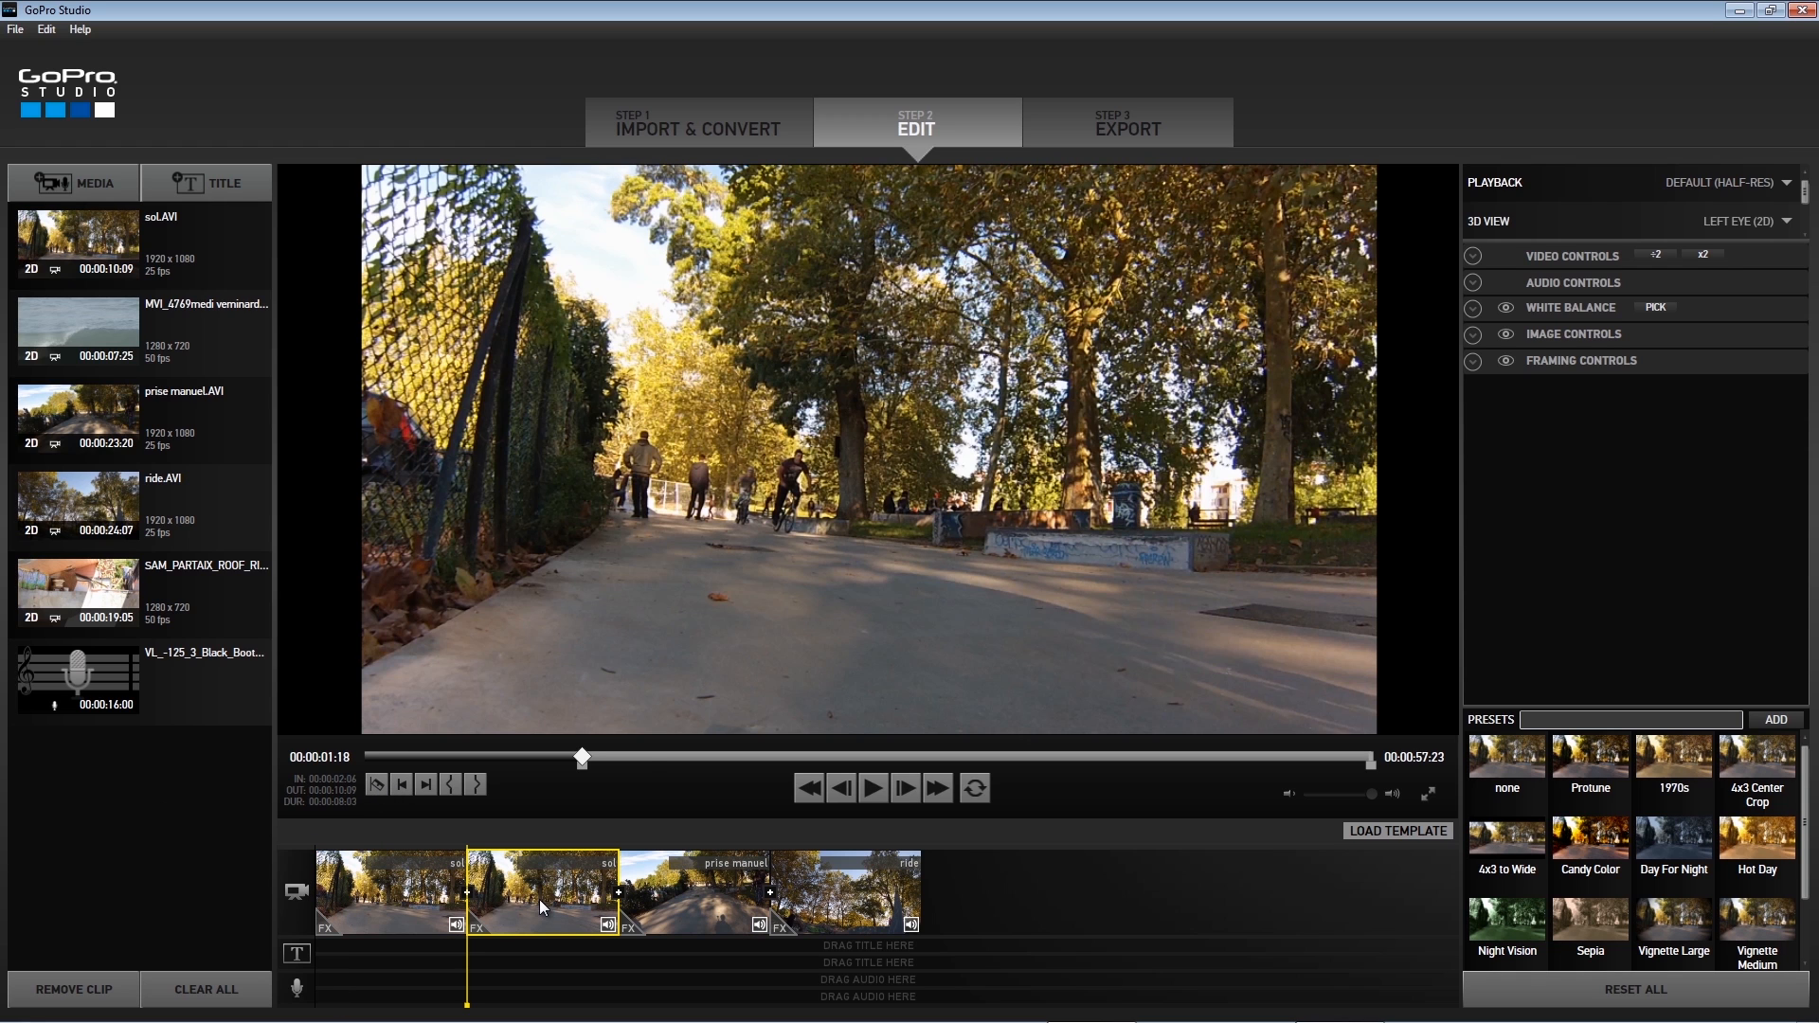
key("Delete")
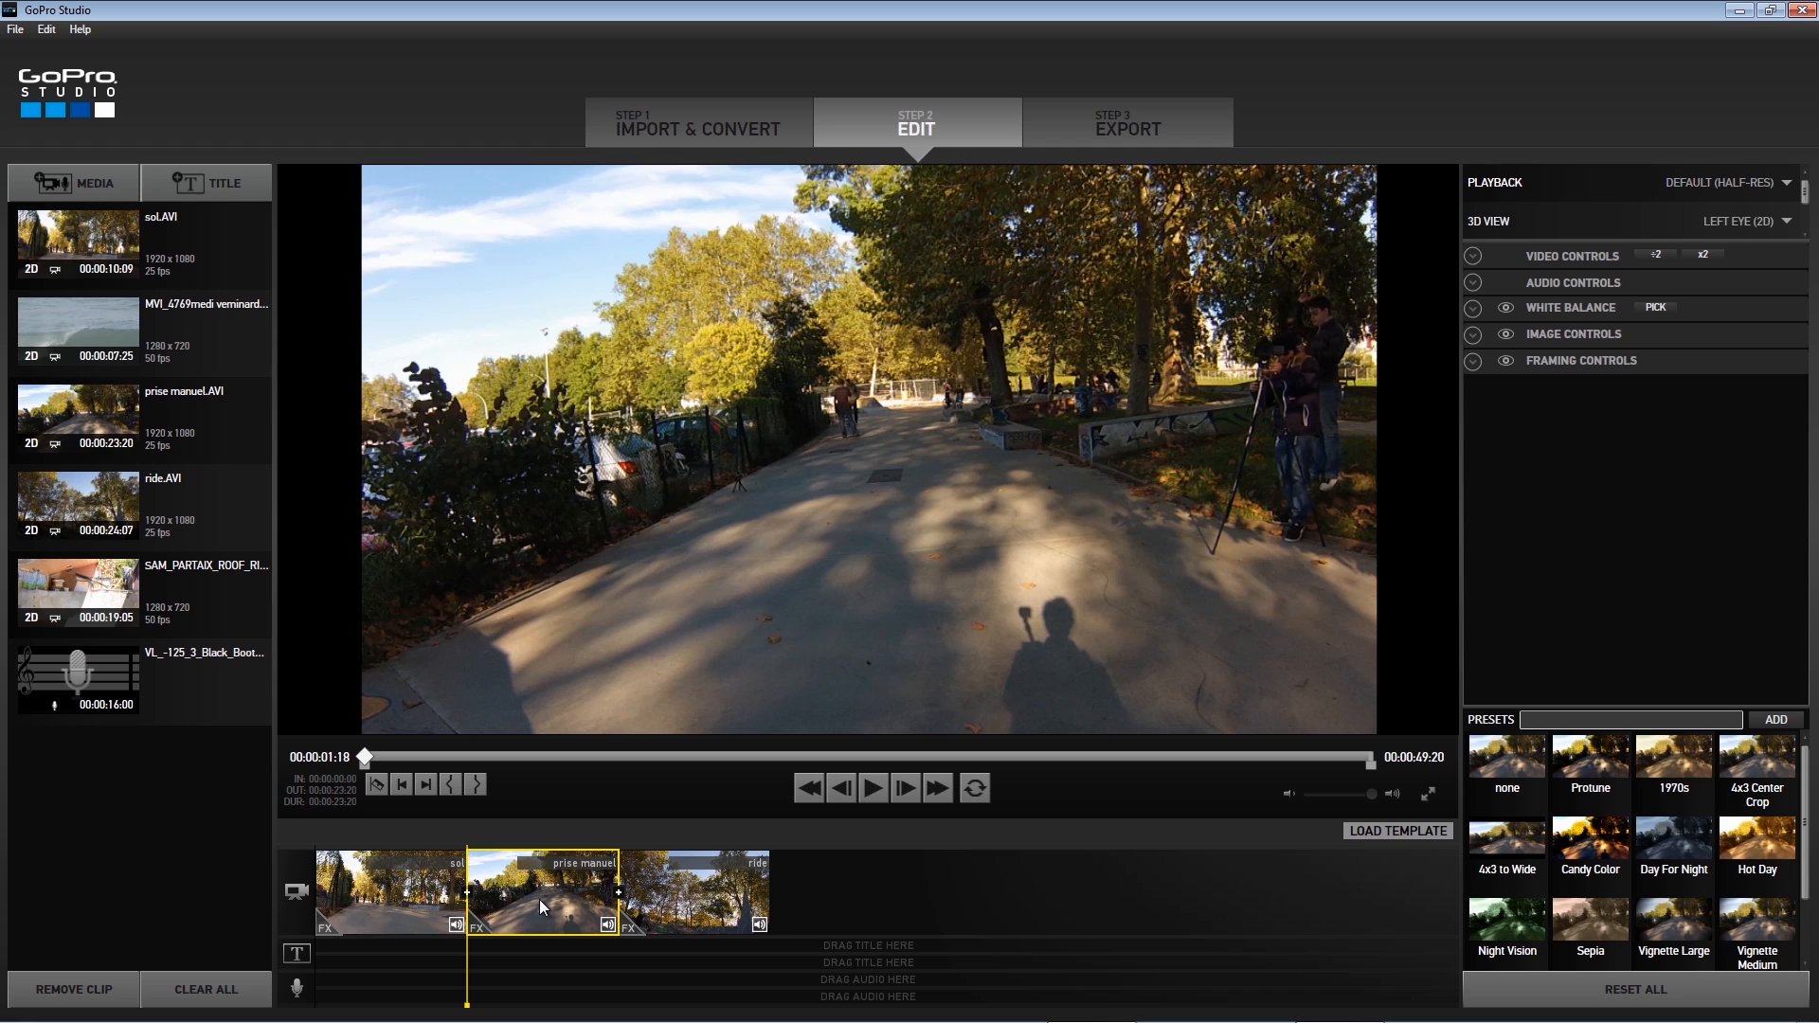
- Split the prise manuel clip at 00:00:15:03 and delete the part before the cut
left_click_drag(466, 964, 554, 991)
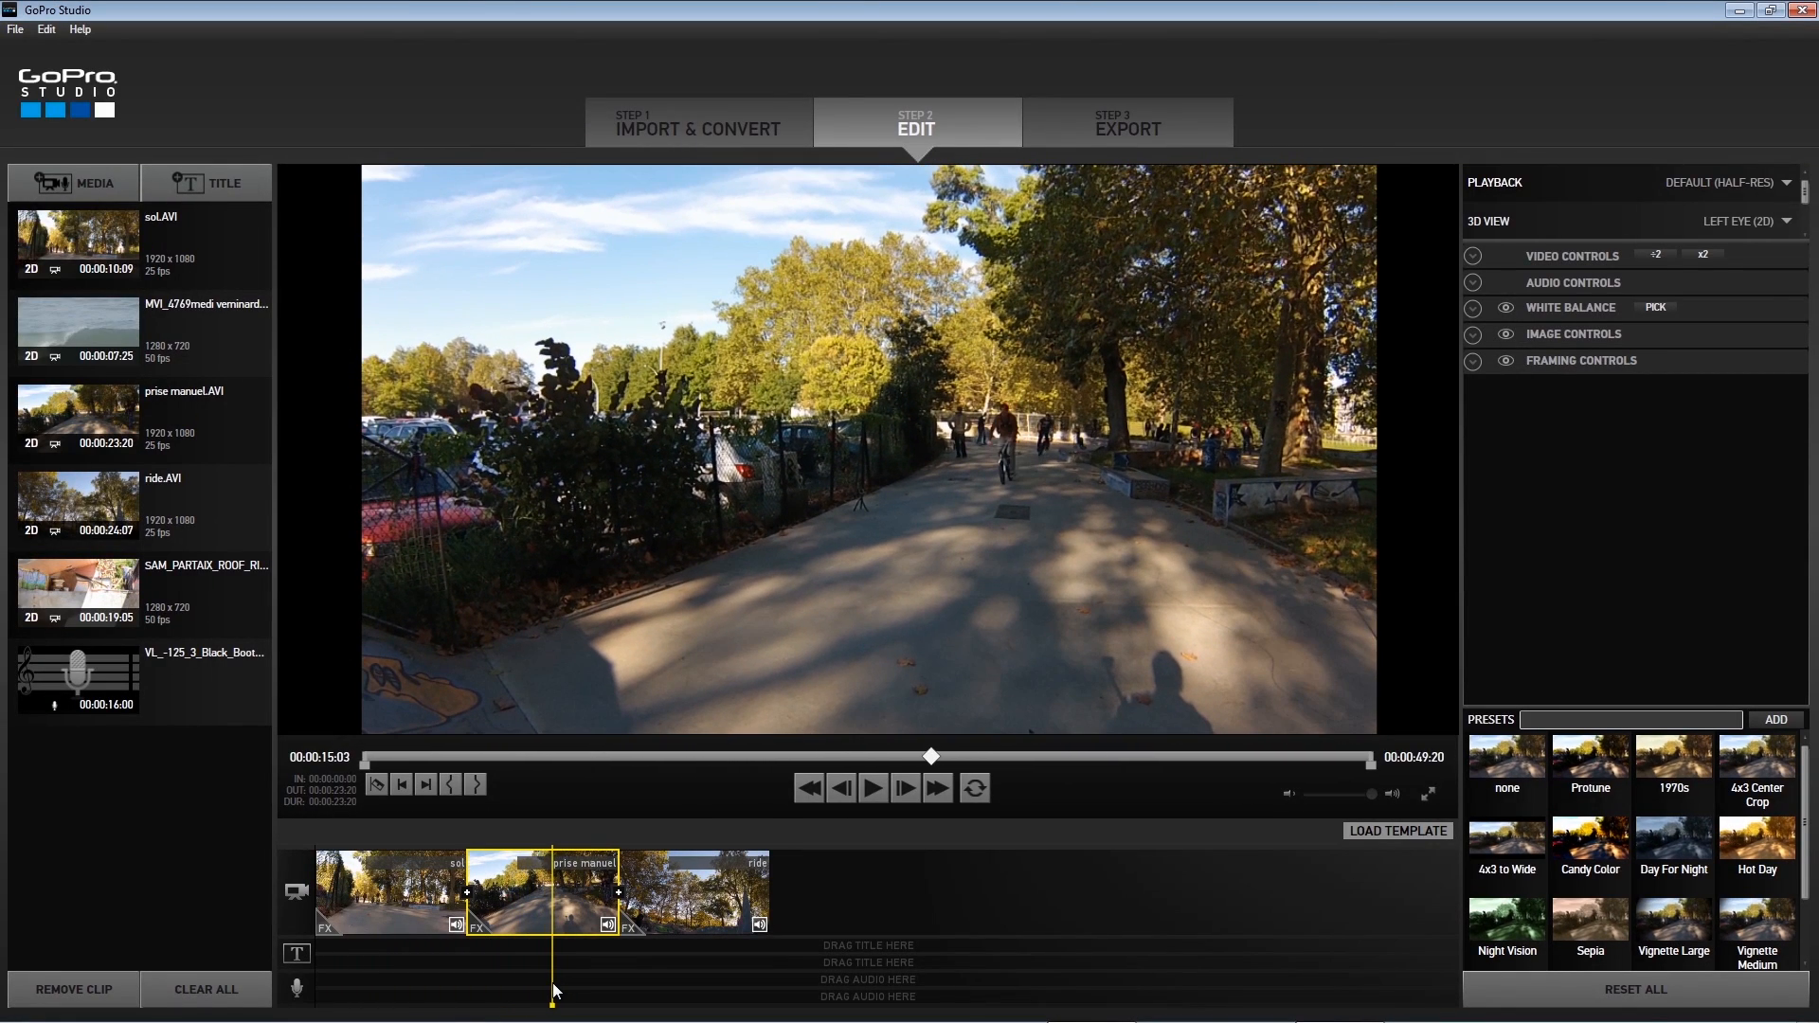
left_click(380, 787)
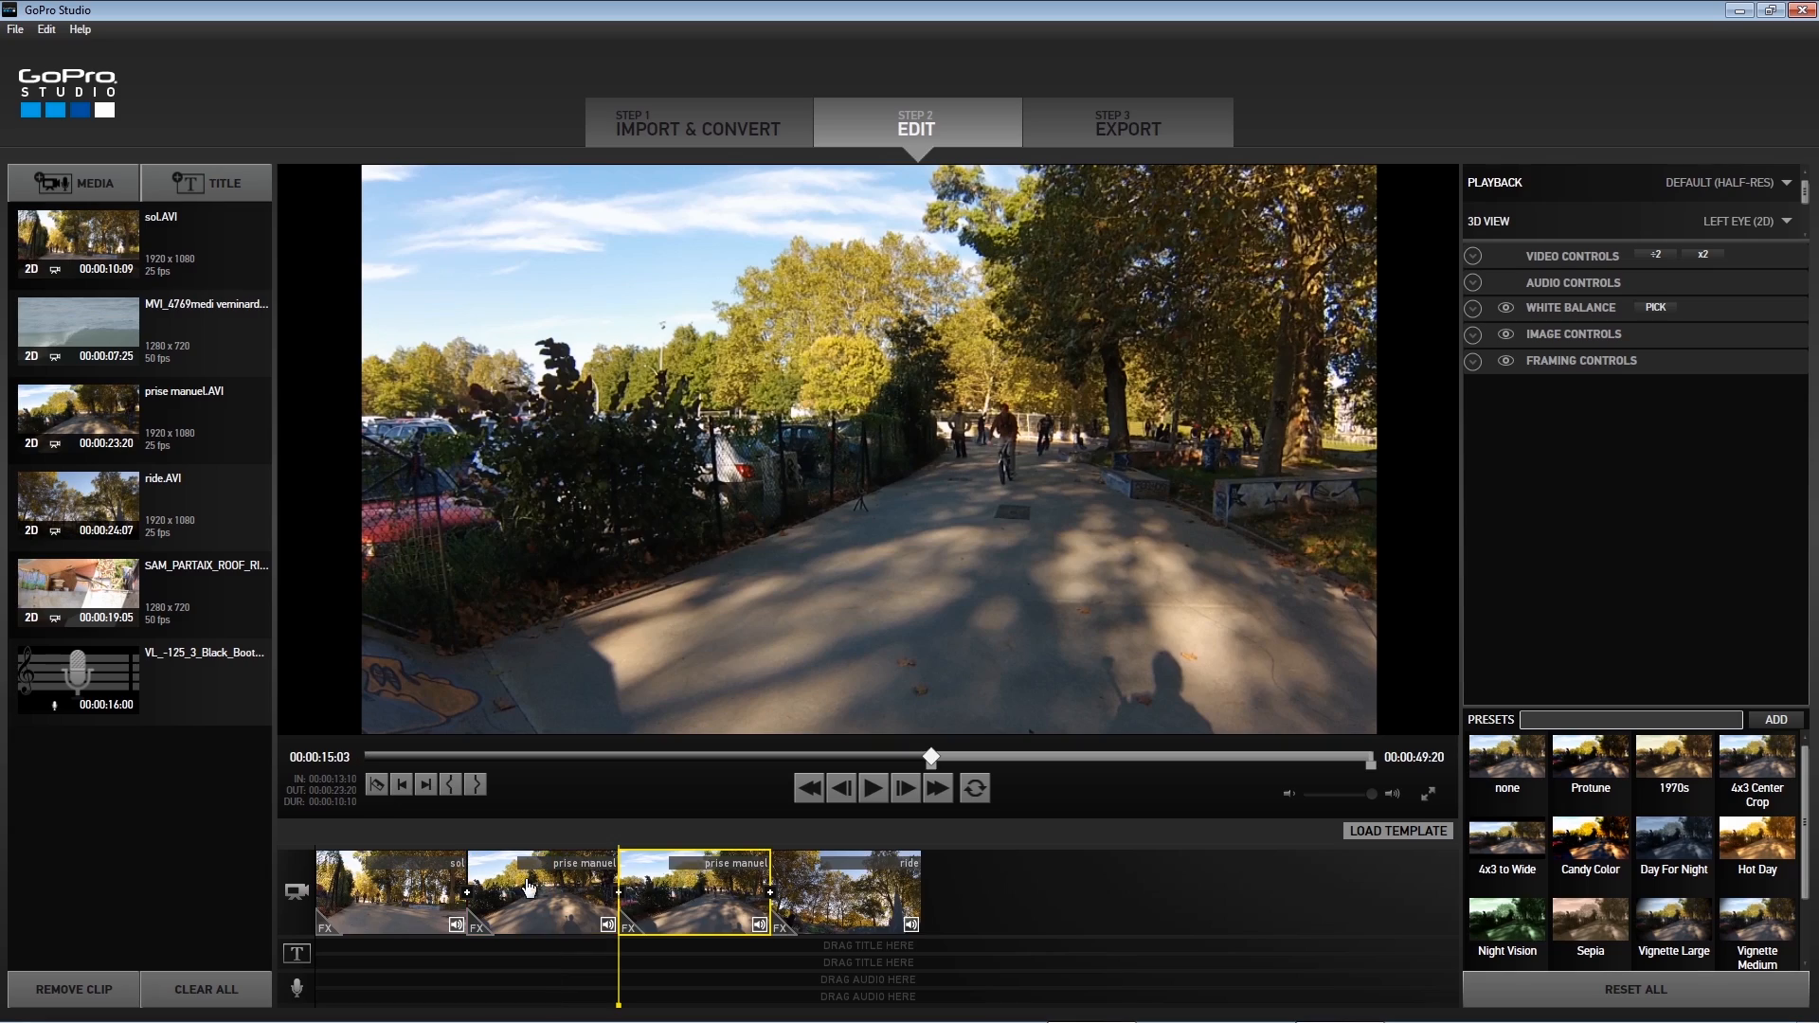
left_click(541, 907)
key("Delete")
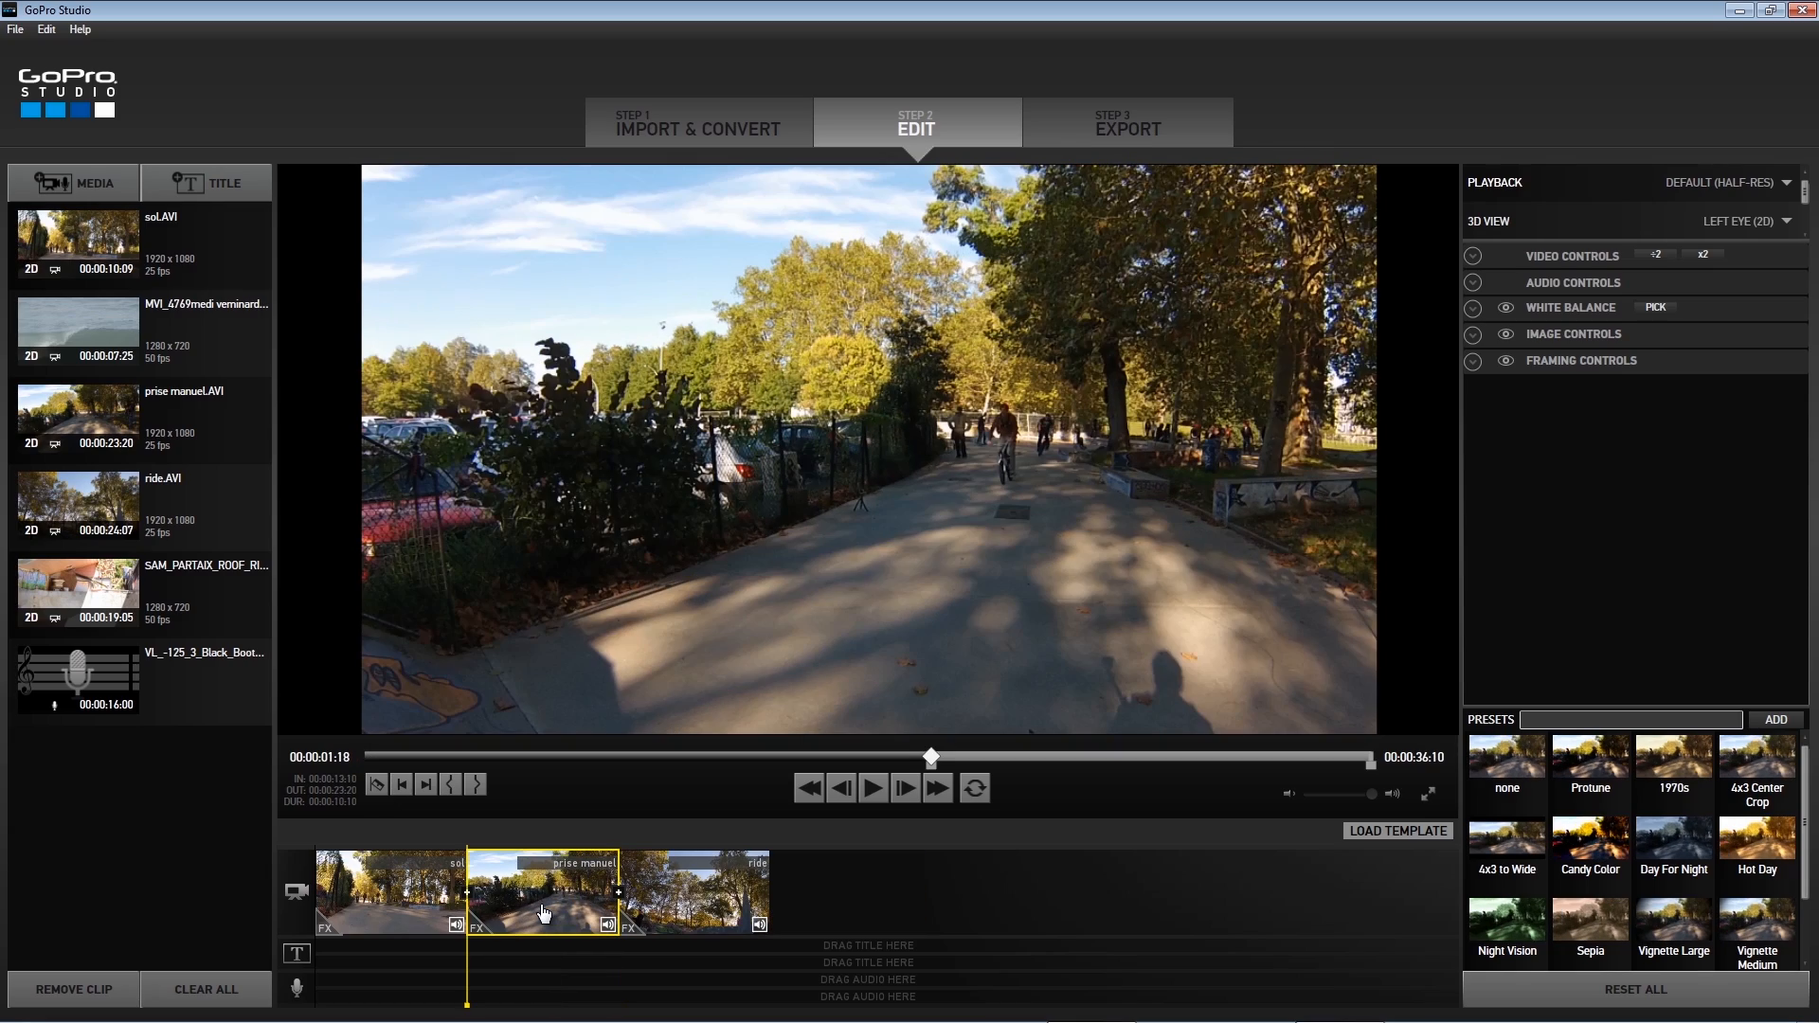
- Split the remaining prise manuel clip at 00:00:05:03 and delete the part after the cut
left_click_drag(465, 974, 517, 991)
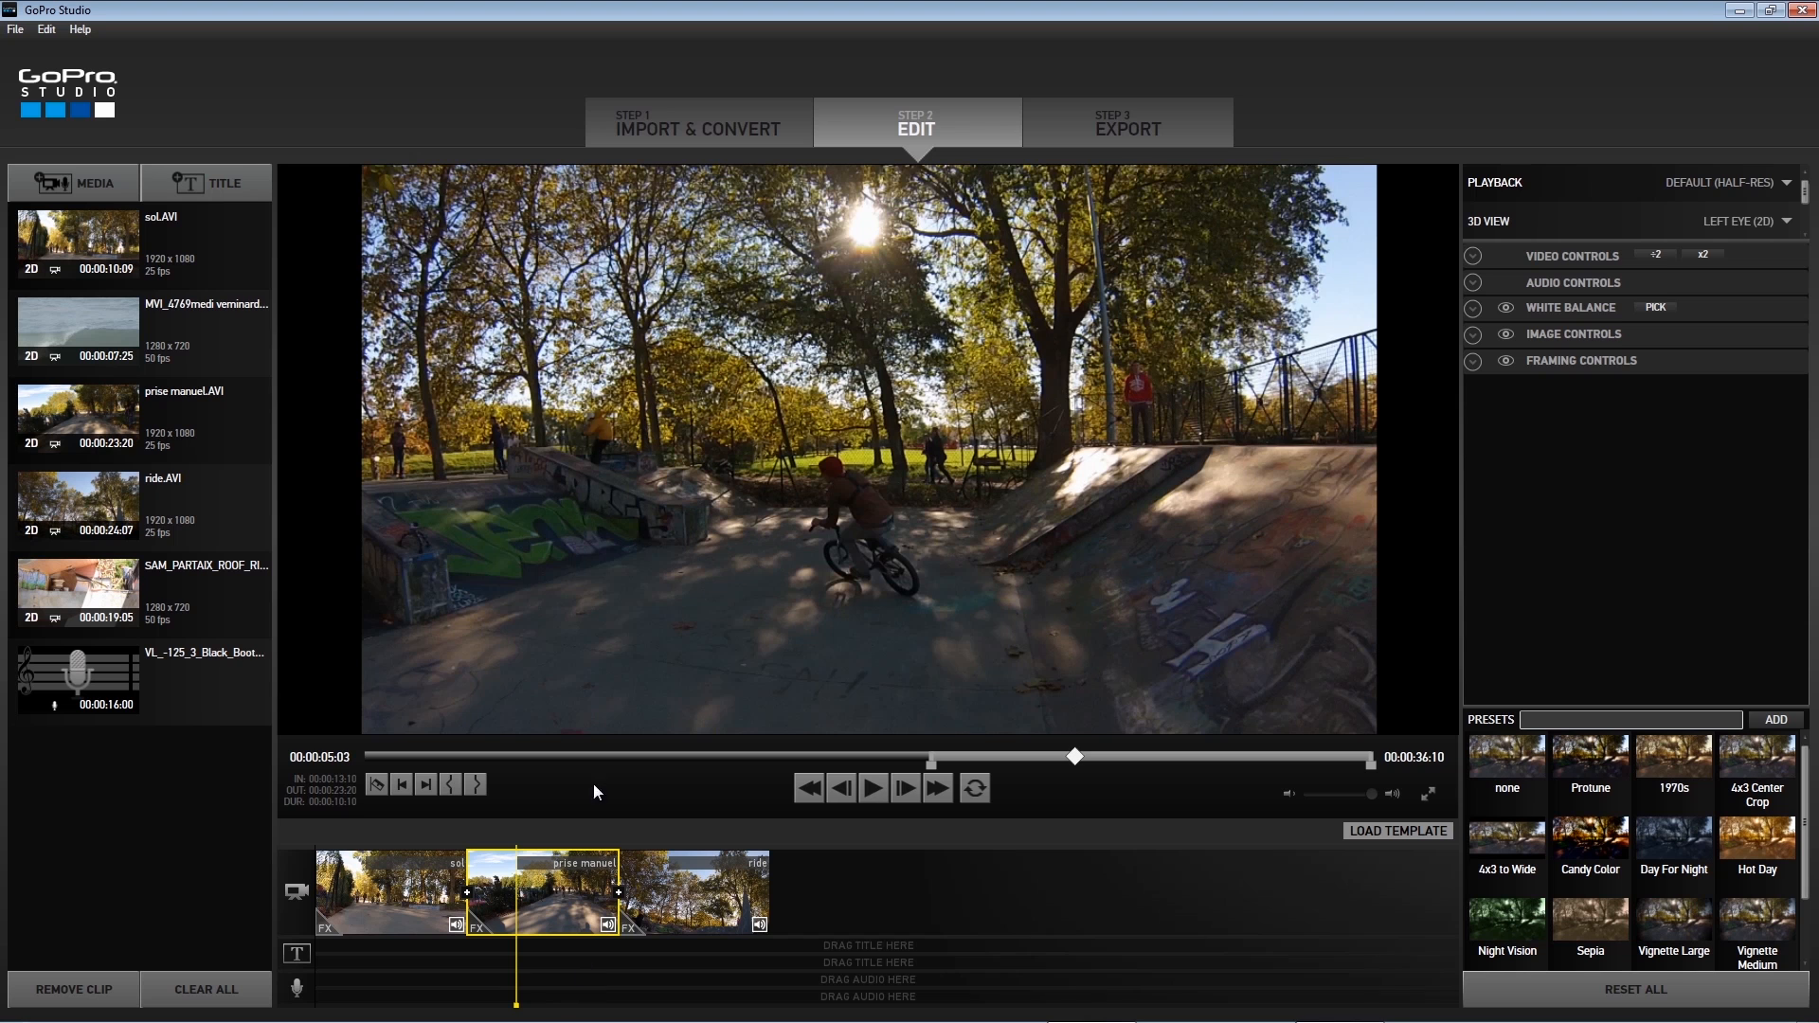
left_click(377, 786)
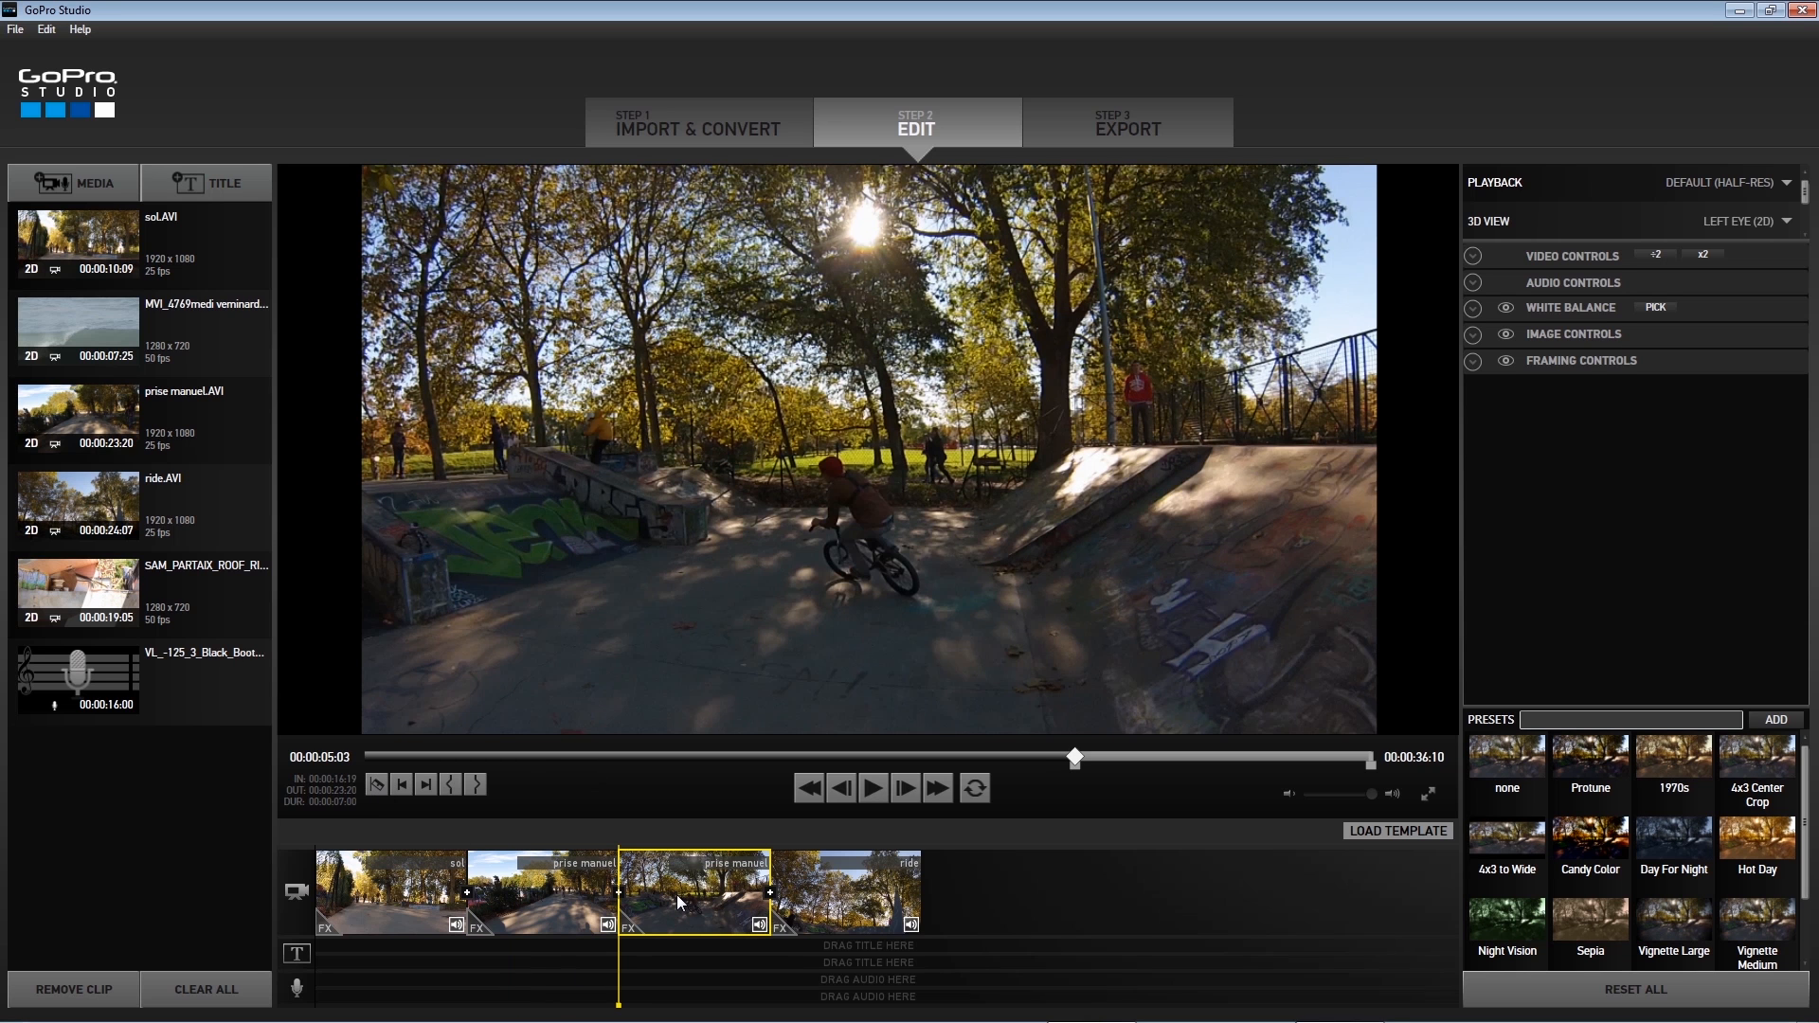
key("Delete")
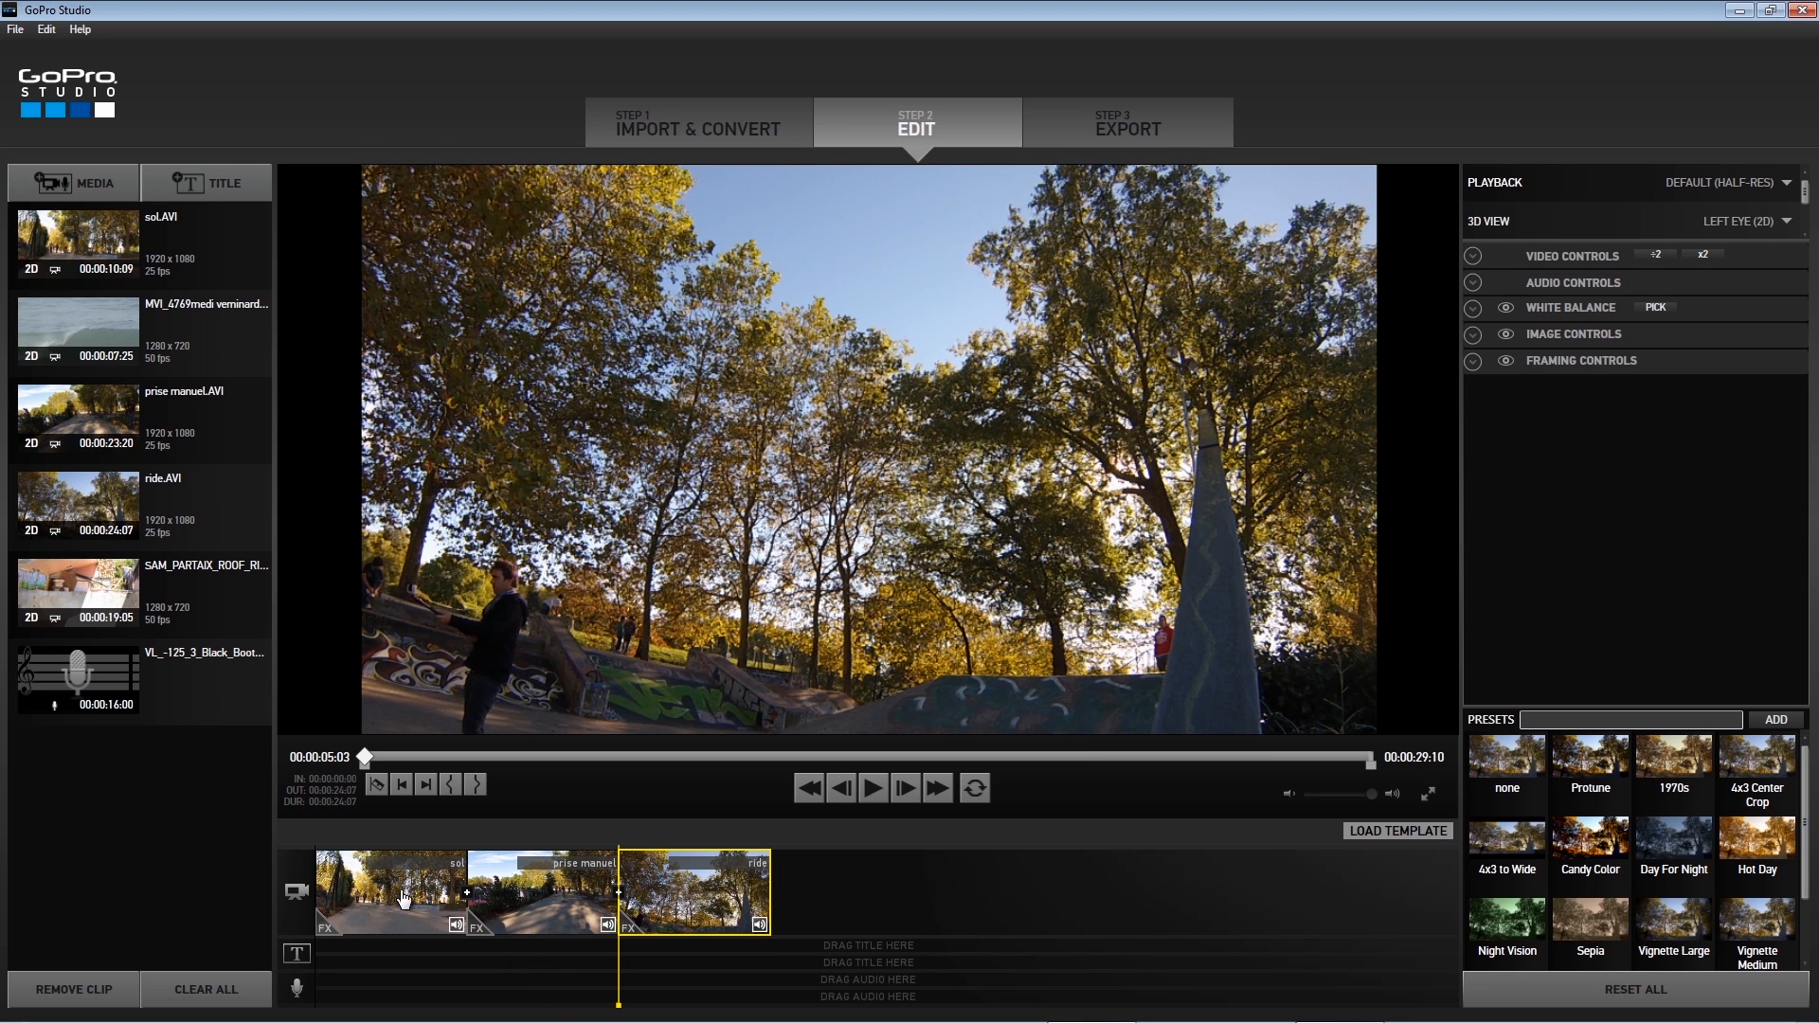
- Try moving the sol clip behind the prise manuel clip, and undo the move
left_click_drag(615, 974, 515, 964)
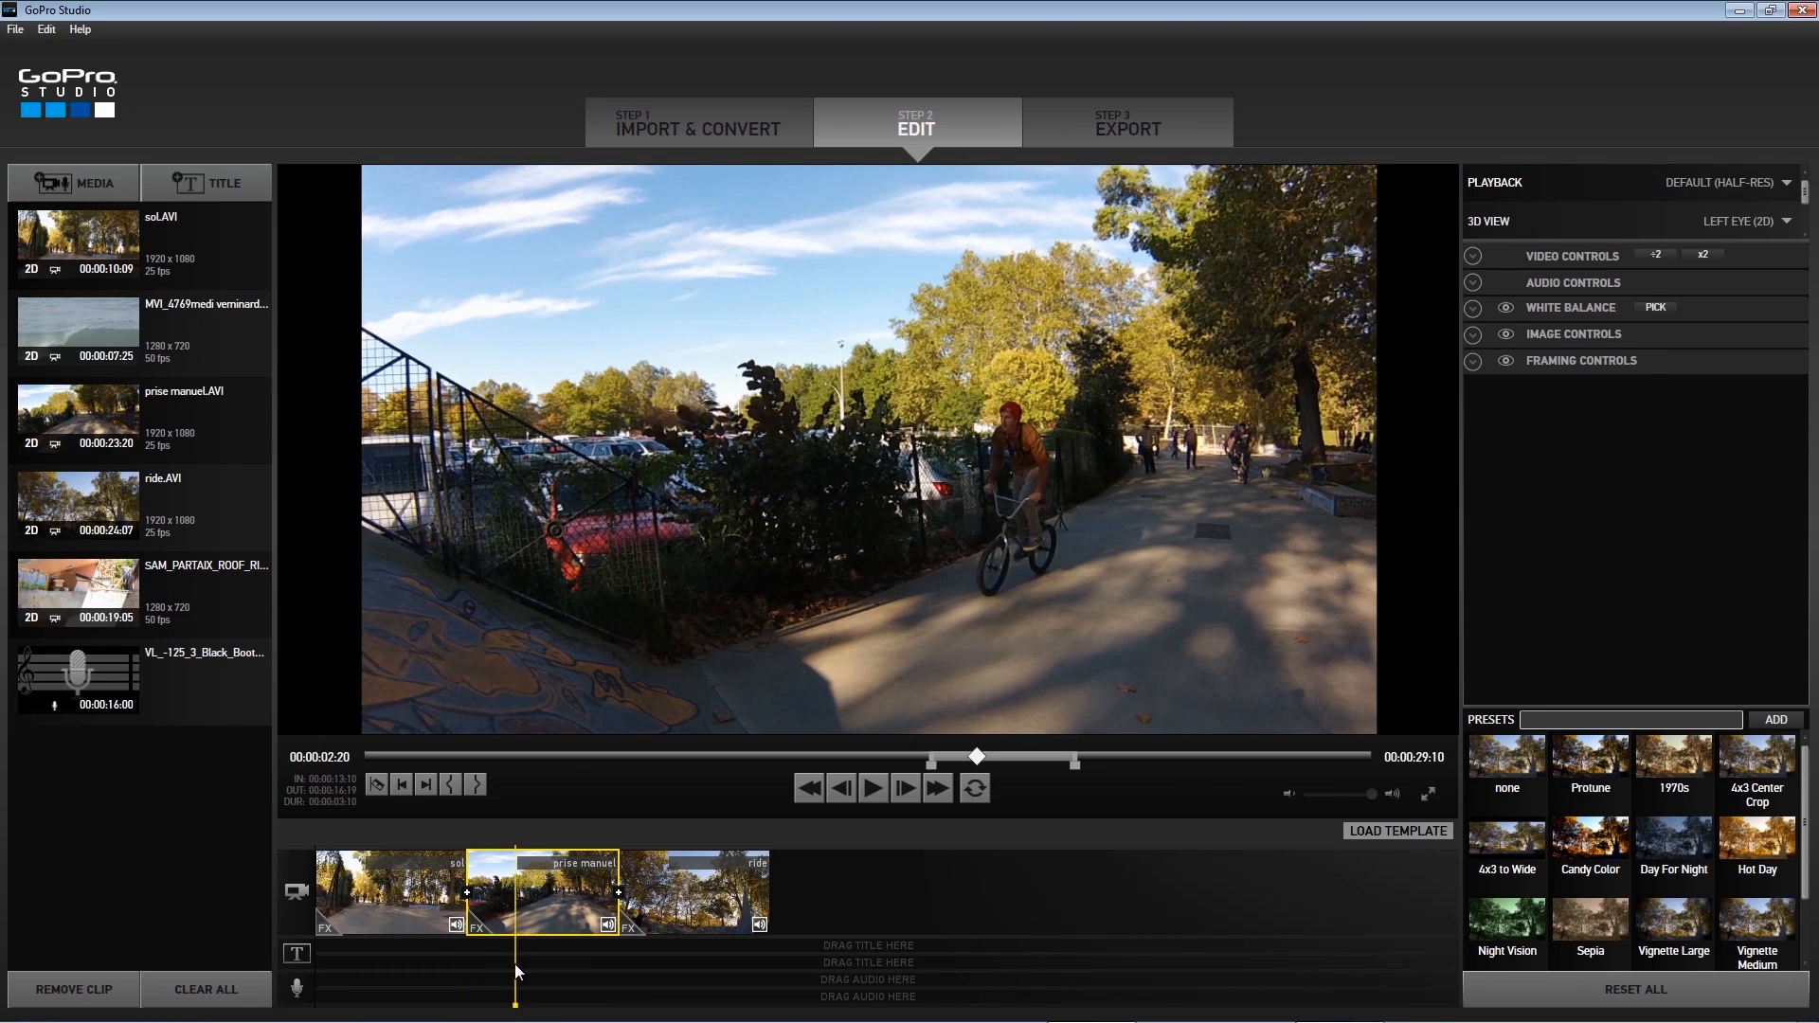
left_click_drag(413, 892, 625, 893)
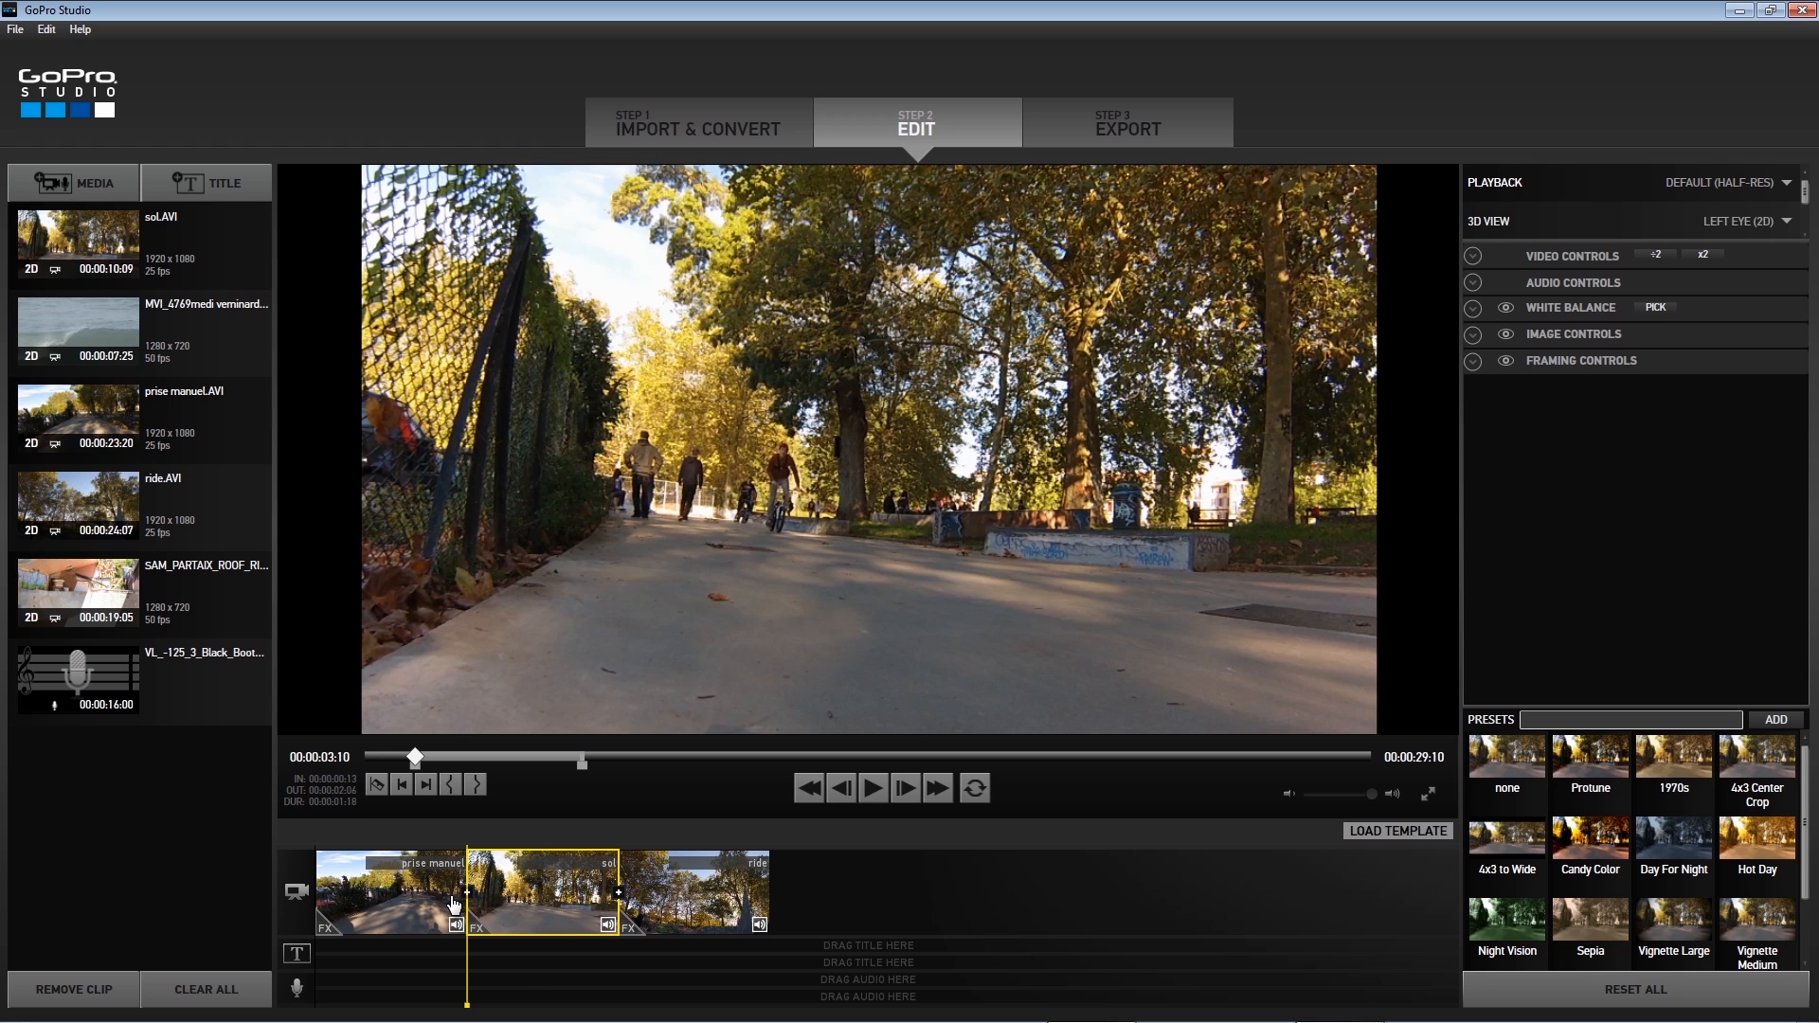
key("ctrl+z")
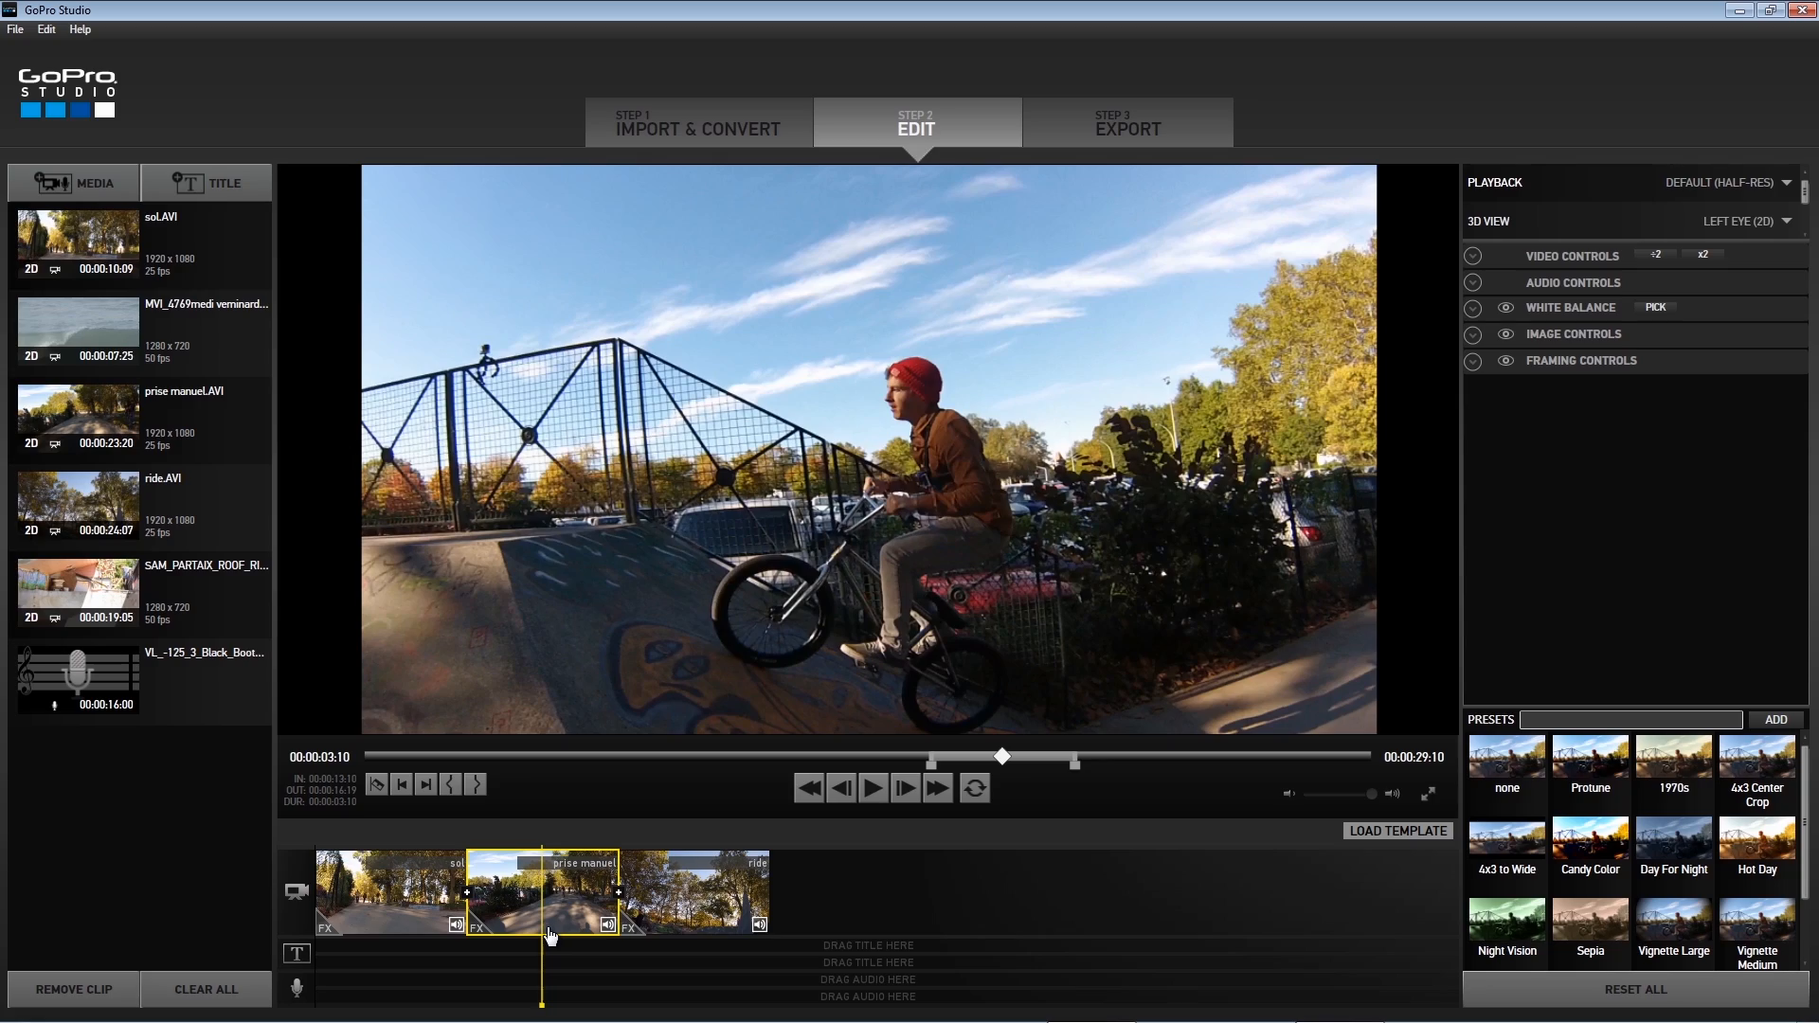
- Split the ride clip at 00:00:19:17 and delete the part before the cut
left_click_drag(539, 965, 708, 951)
left_click(720, 917)
left_click(376, 786)
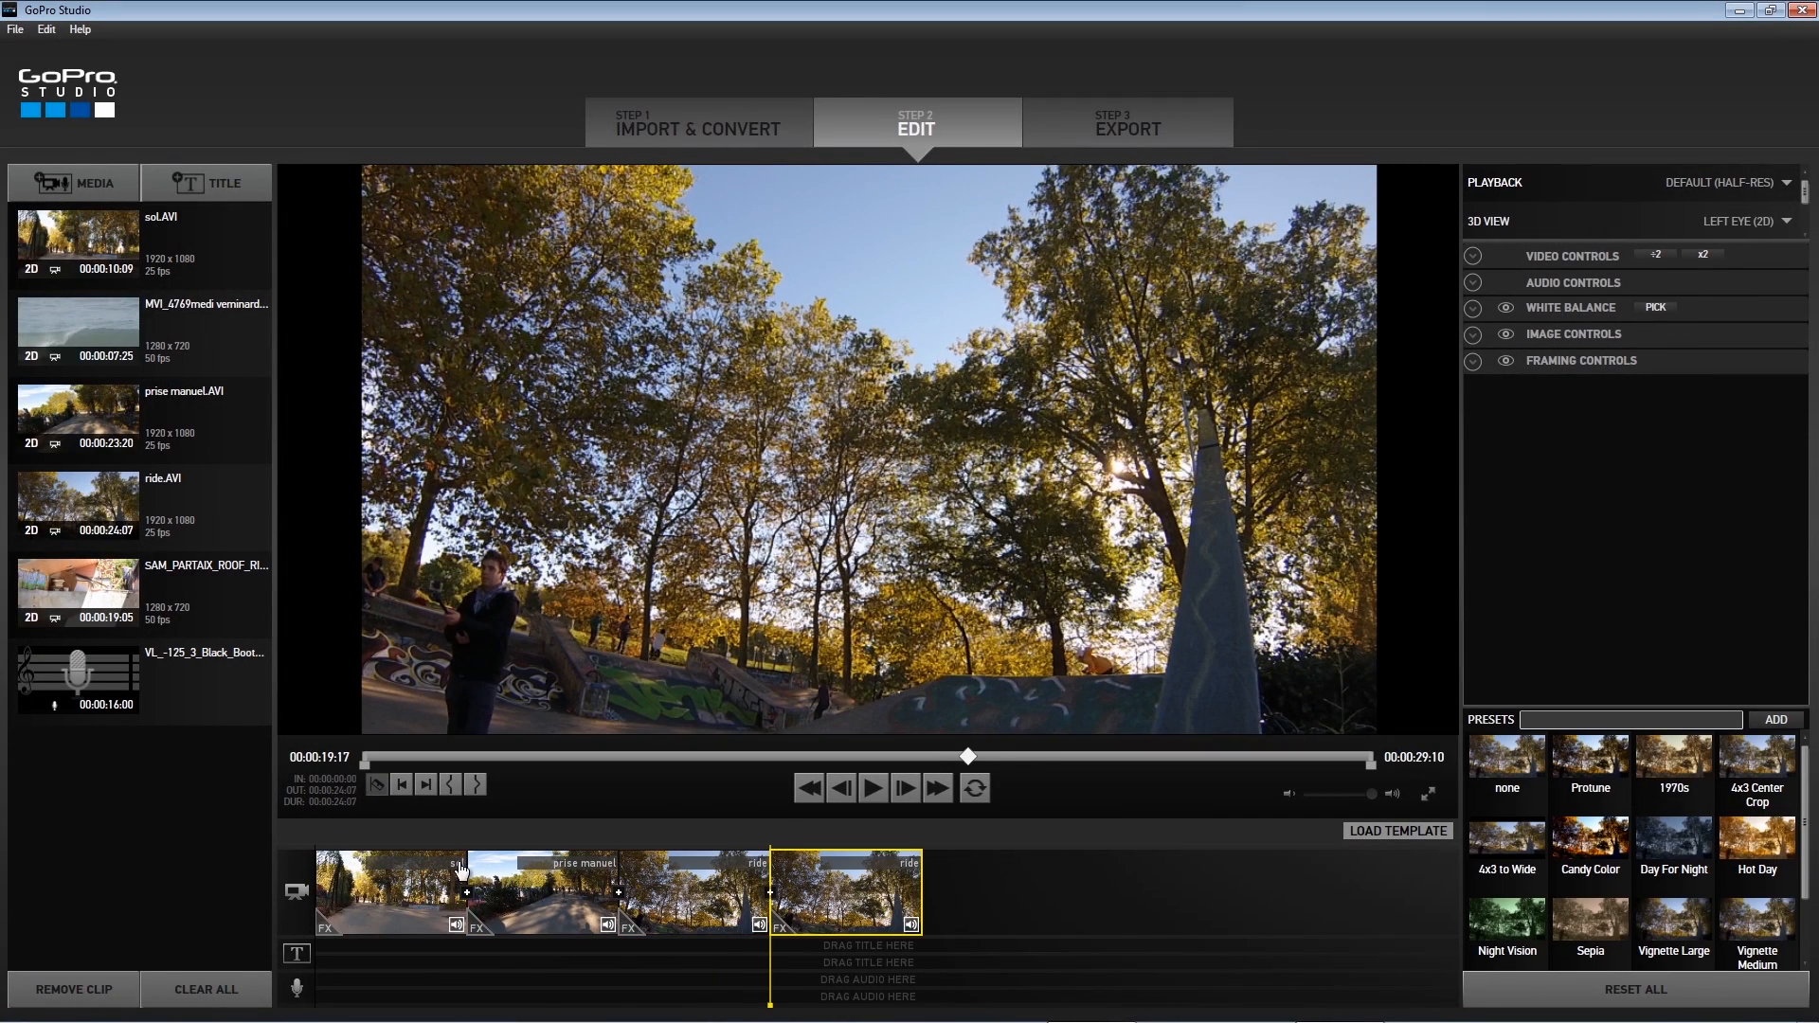
left_click(682, 912)
key("Delete")
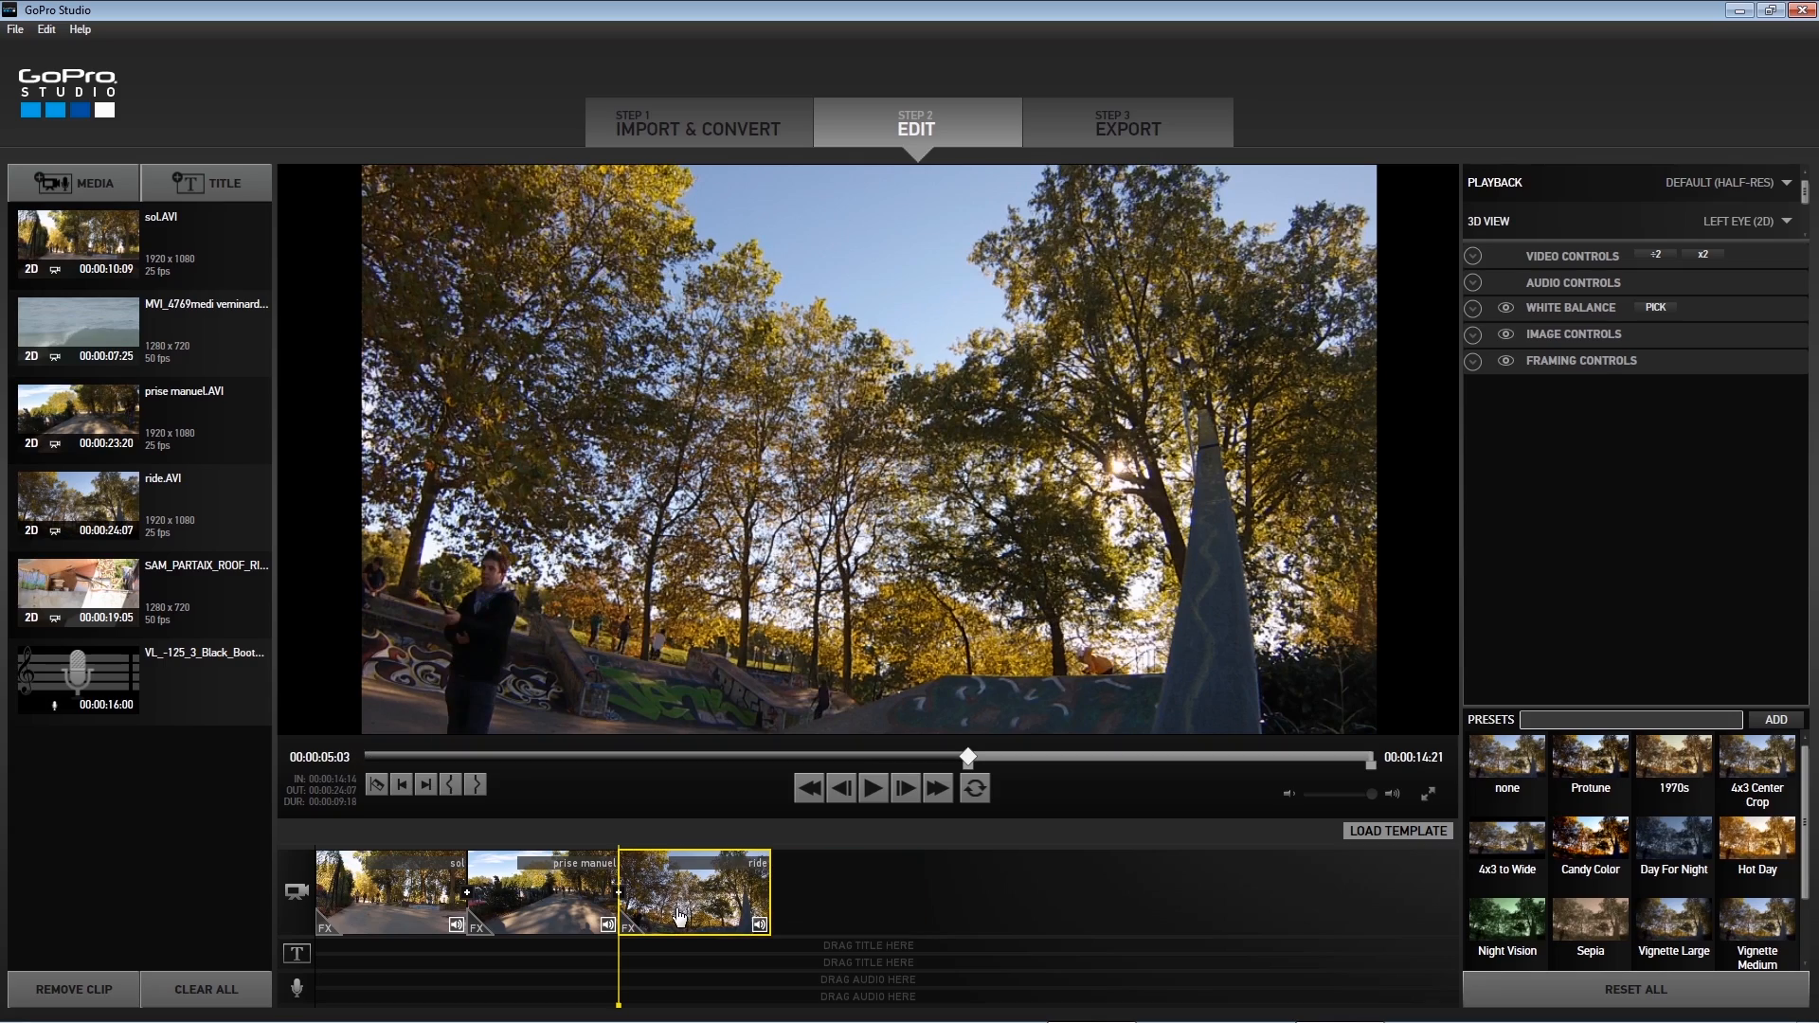
- Split the prise manuel clip at 00:00:03:00 and the sol clip at 00:00:00:24, keeping all the pieces
left_click_drag(616, 957, 525, 964)
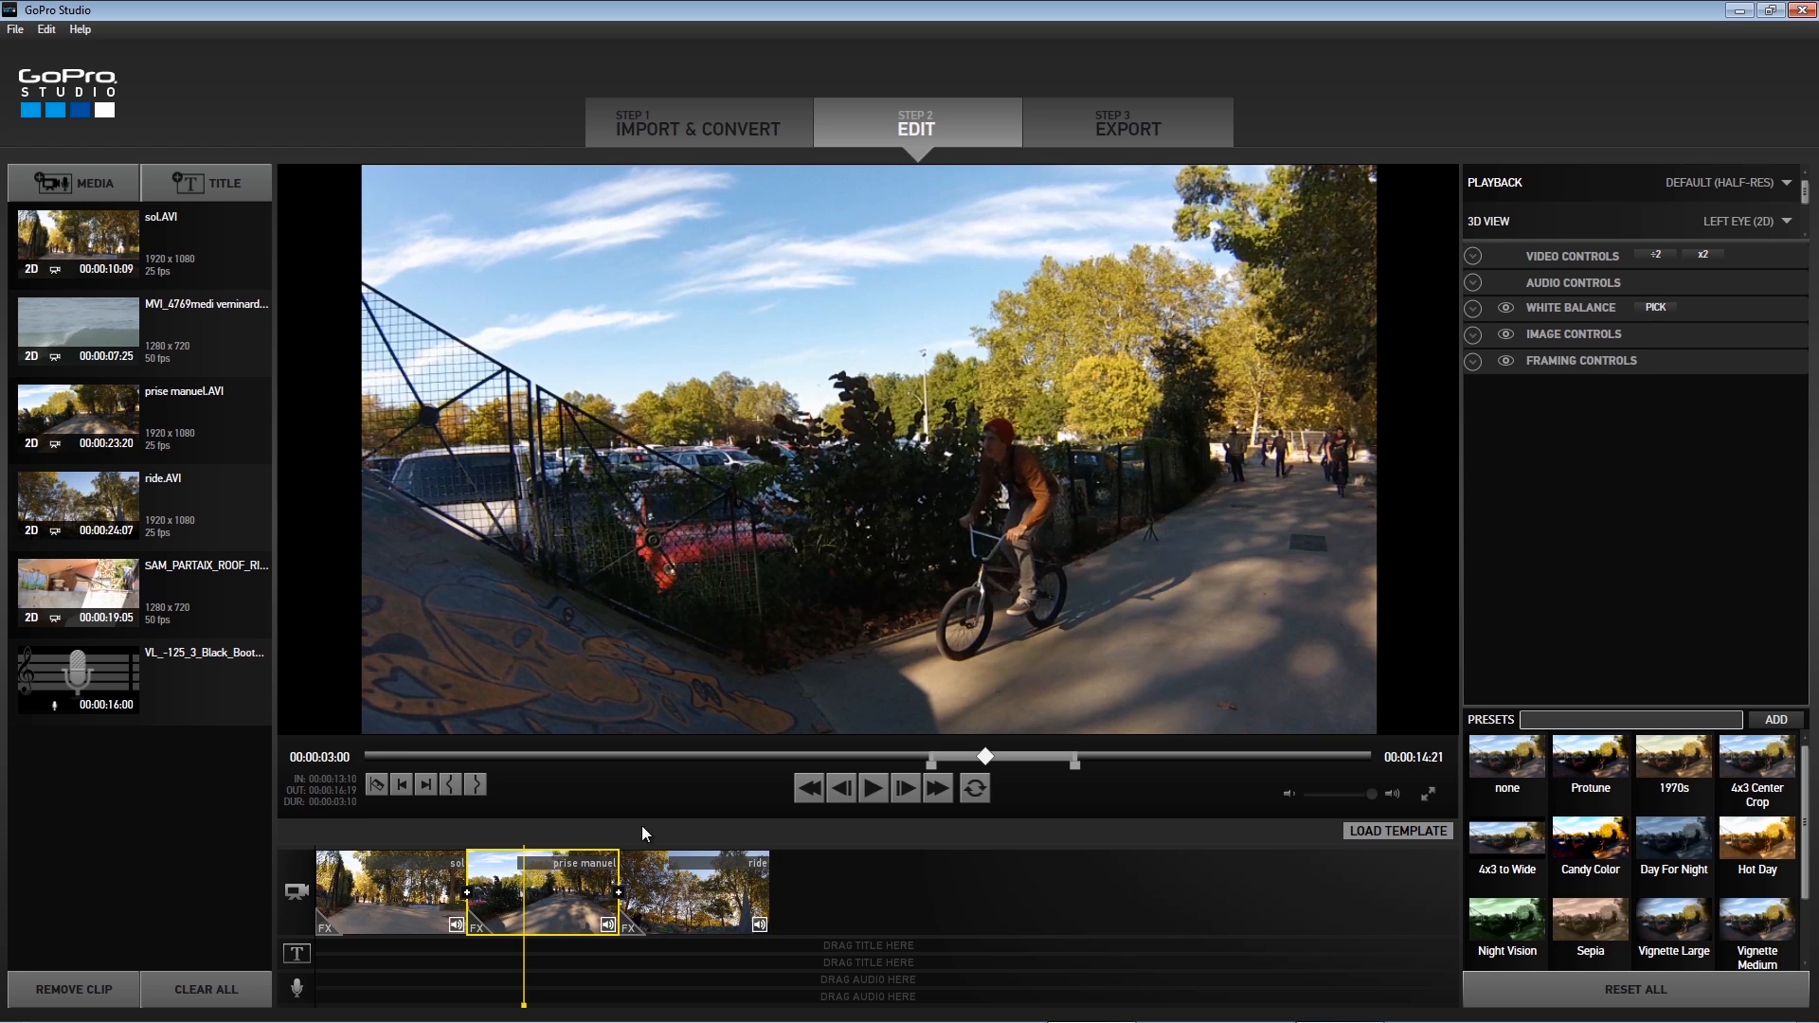
left_click(382, 786)
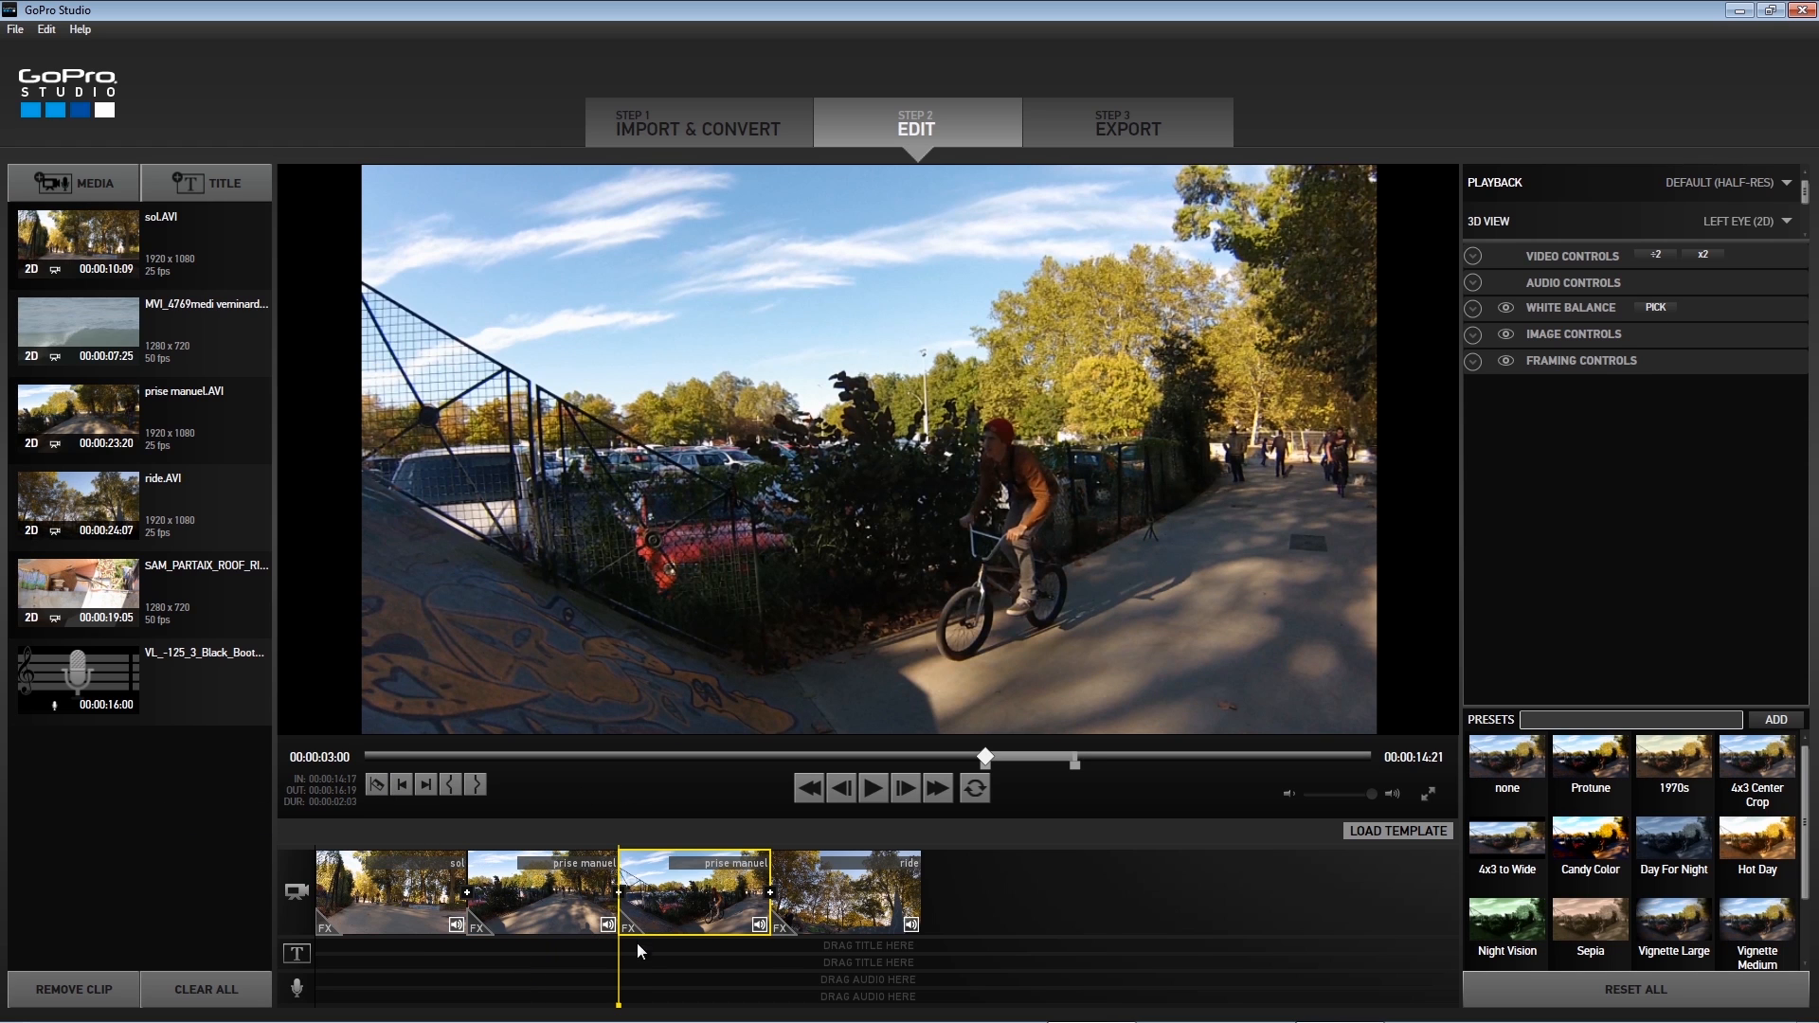
left_click_drag(620, 995, 400, 959)
left_click(381, 787)
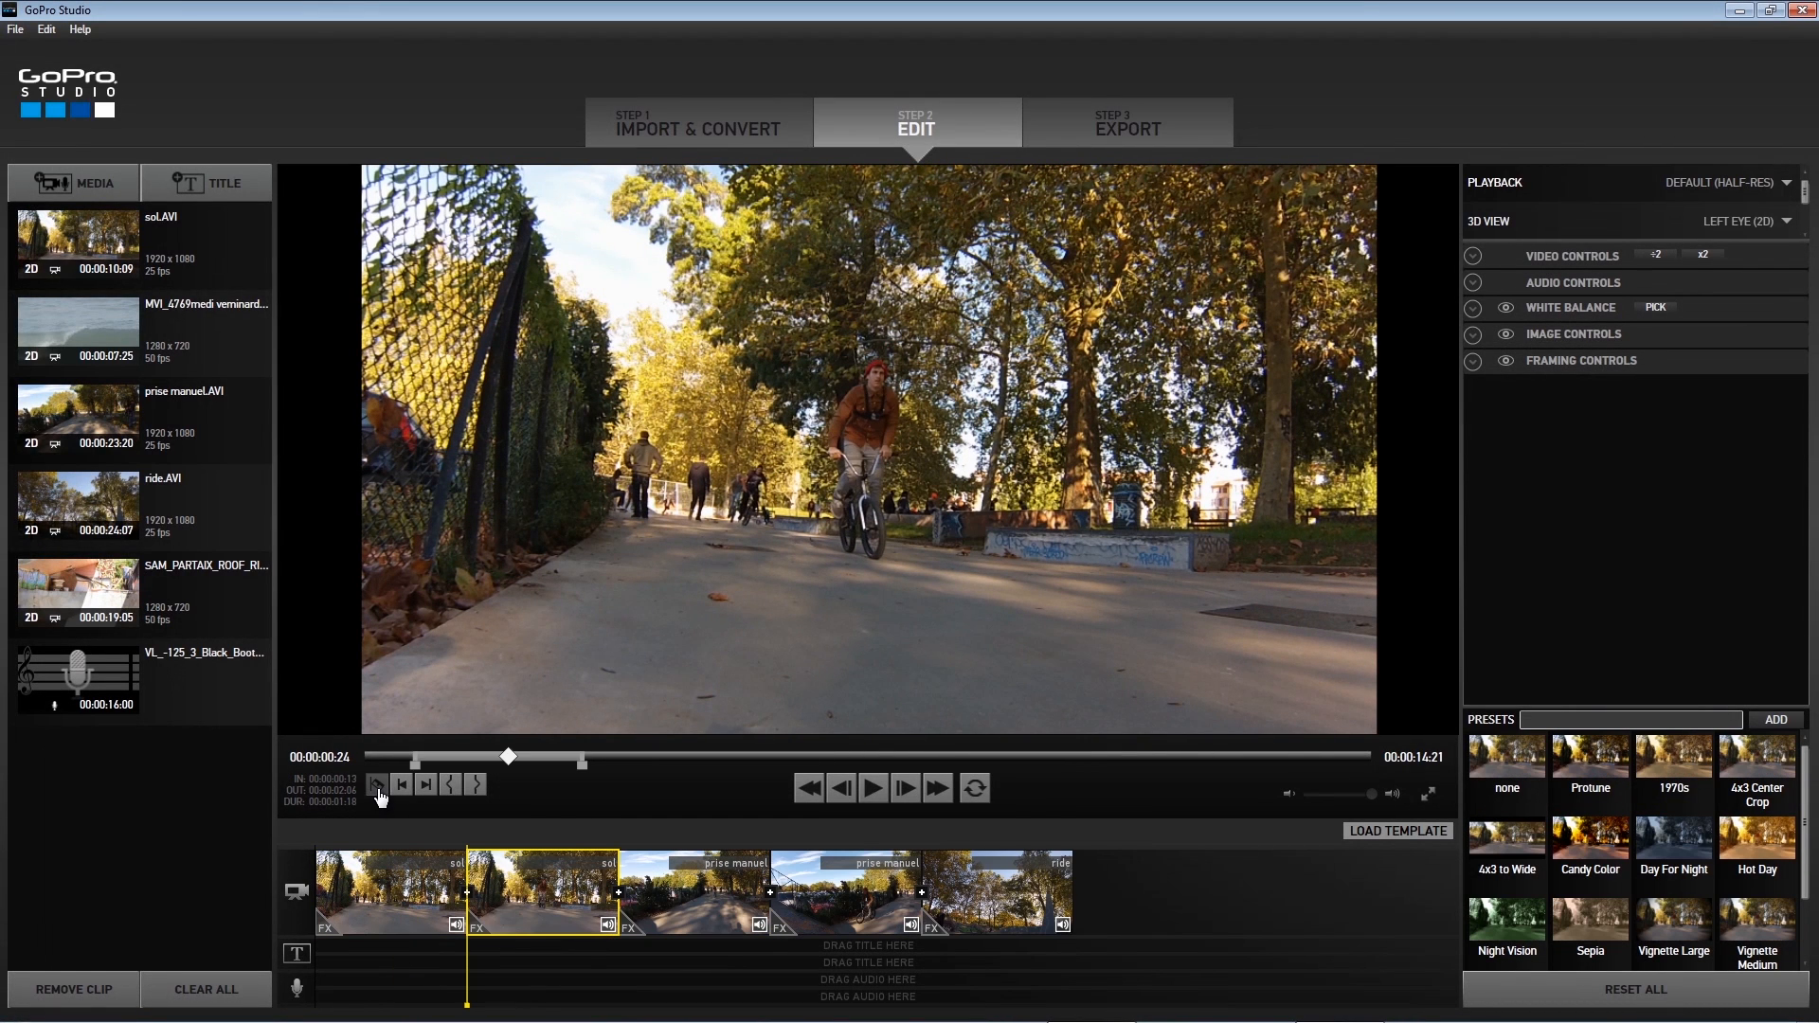
- Move the first prise manuel piece between the two sol pieces, and the ride clip ahead of the last prise manuel piece
left_click(701, 900)
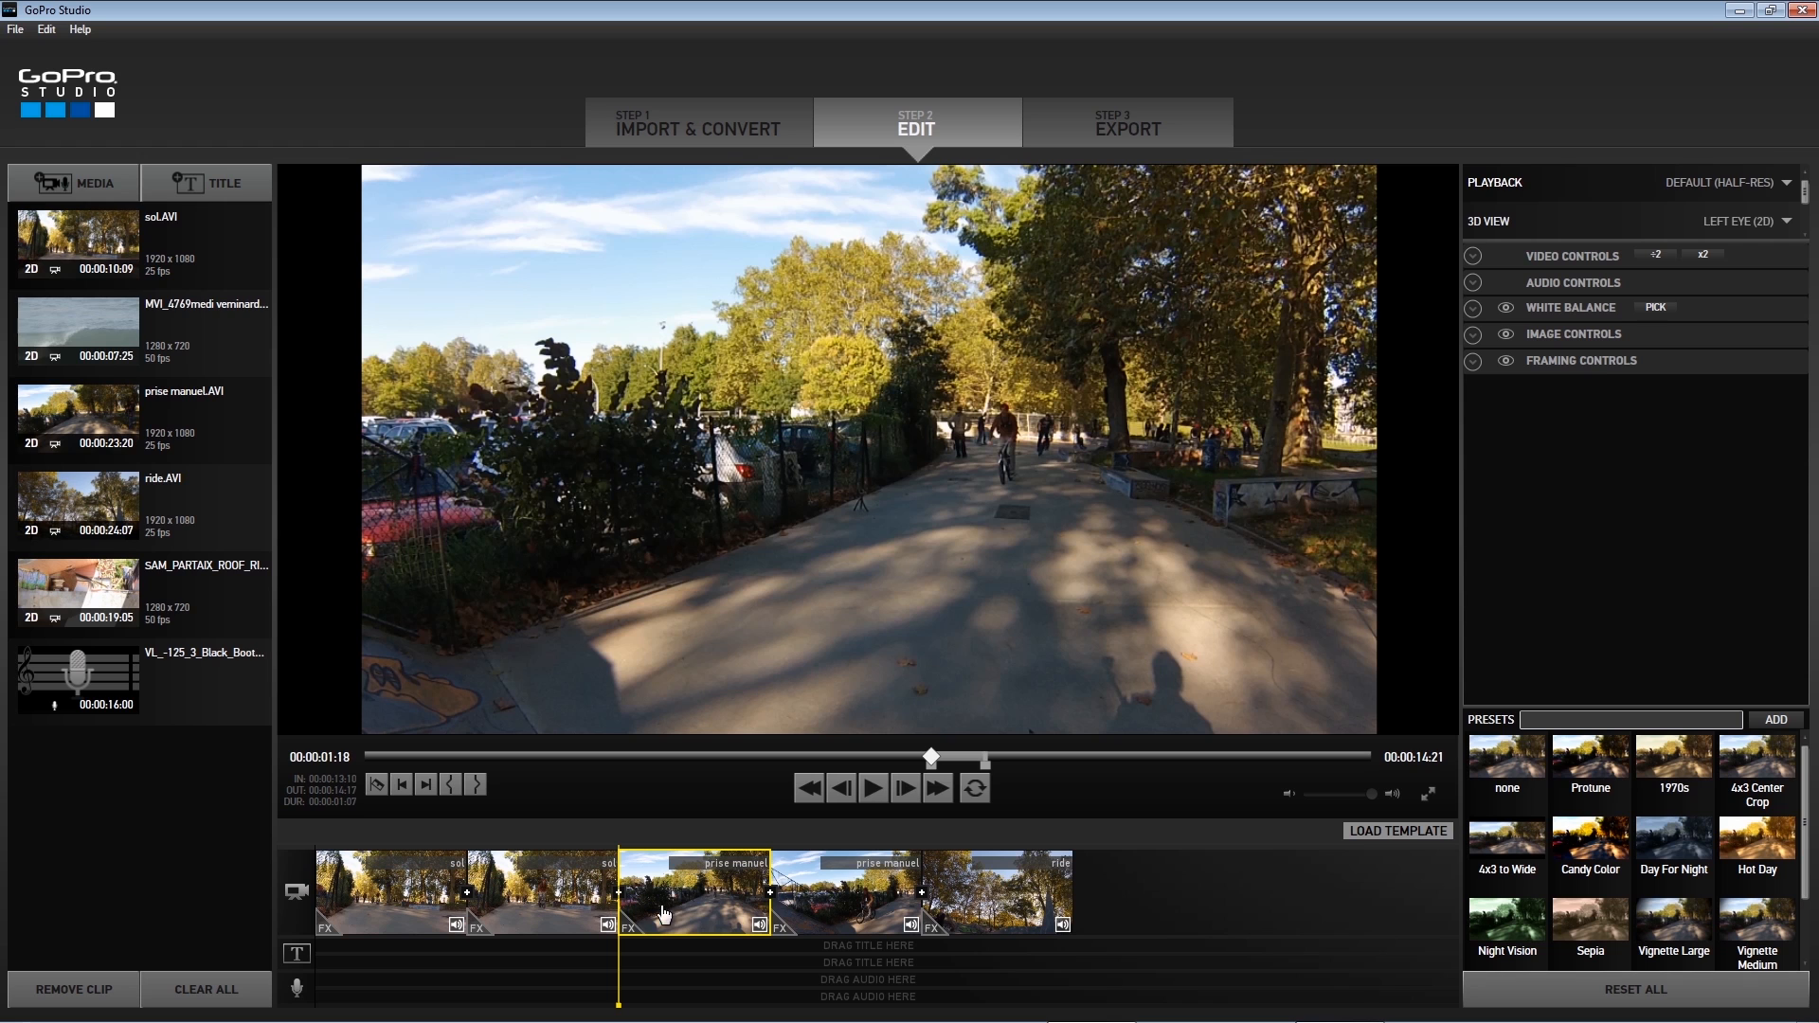
mouse_move(458, 906)
left_mouse_down()
mouse_move(788, 893)
mouse_move(521, 885)
left_mouse_up()
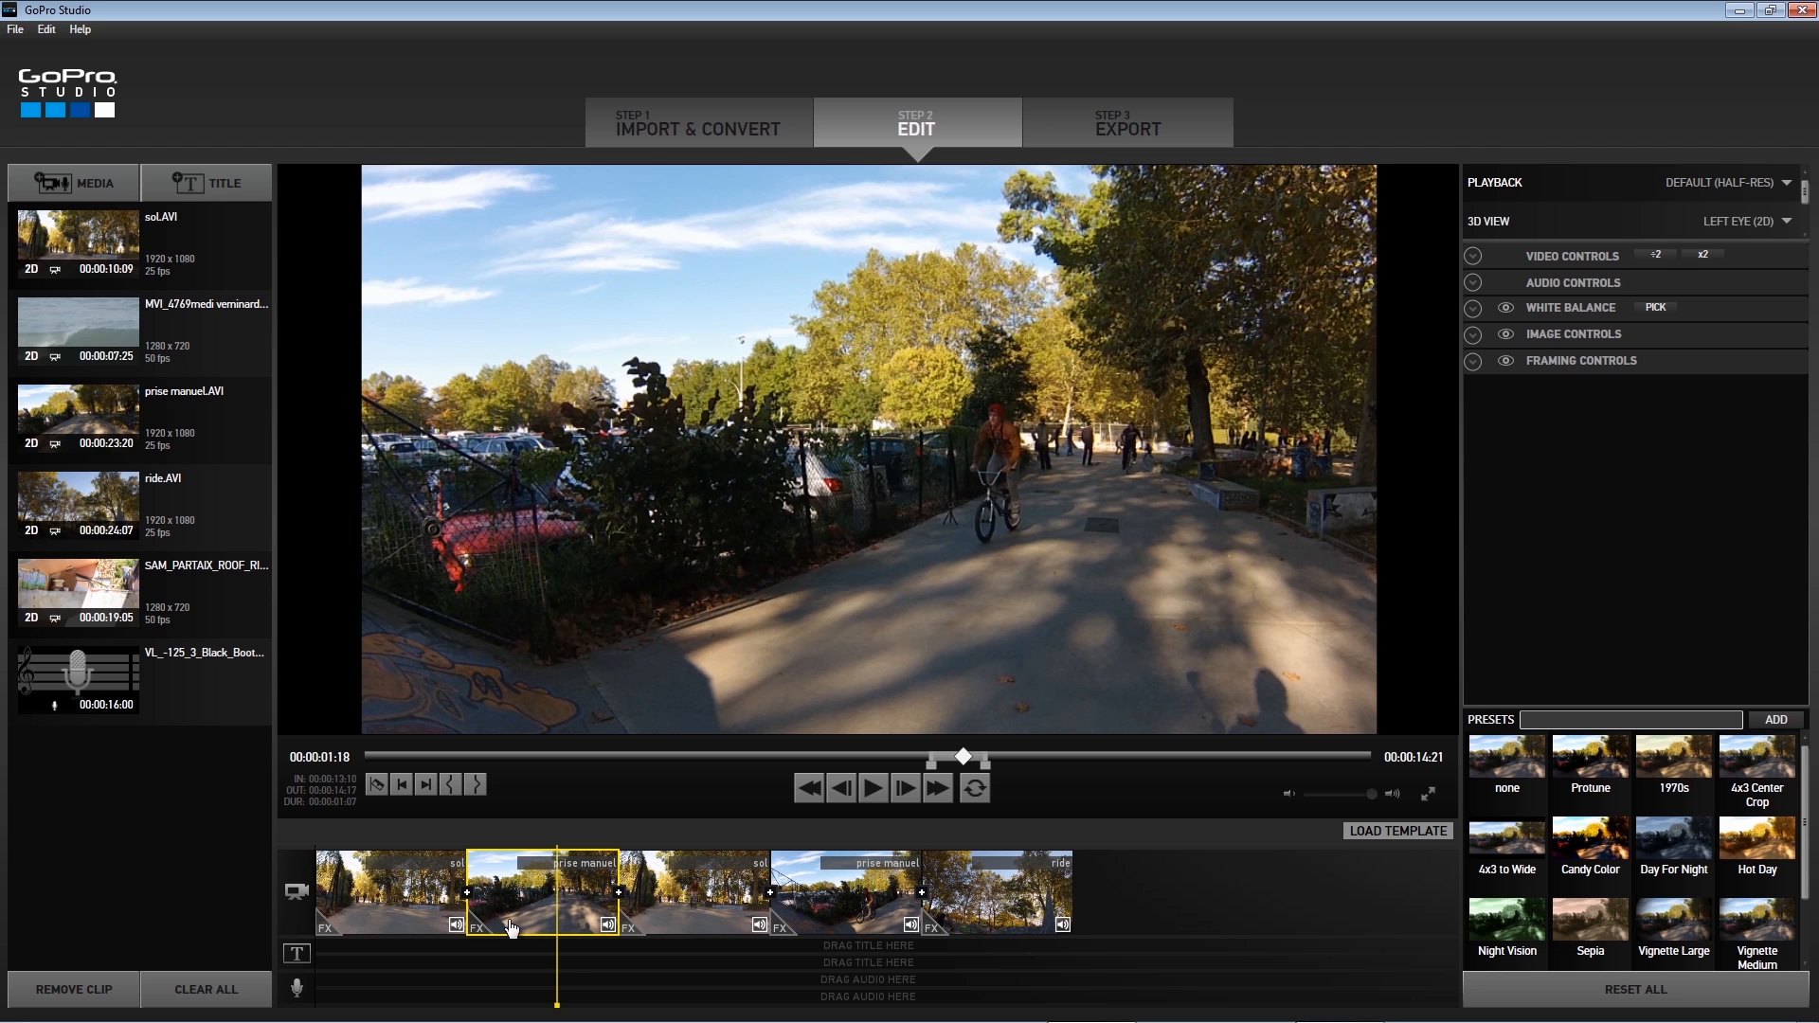
left_click_drag(557, 968, 287, 940)
key("space")
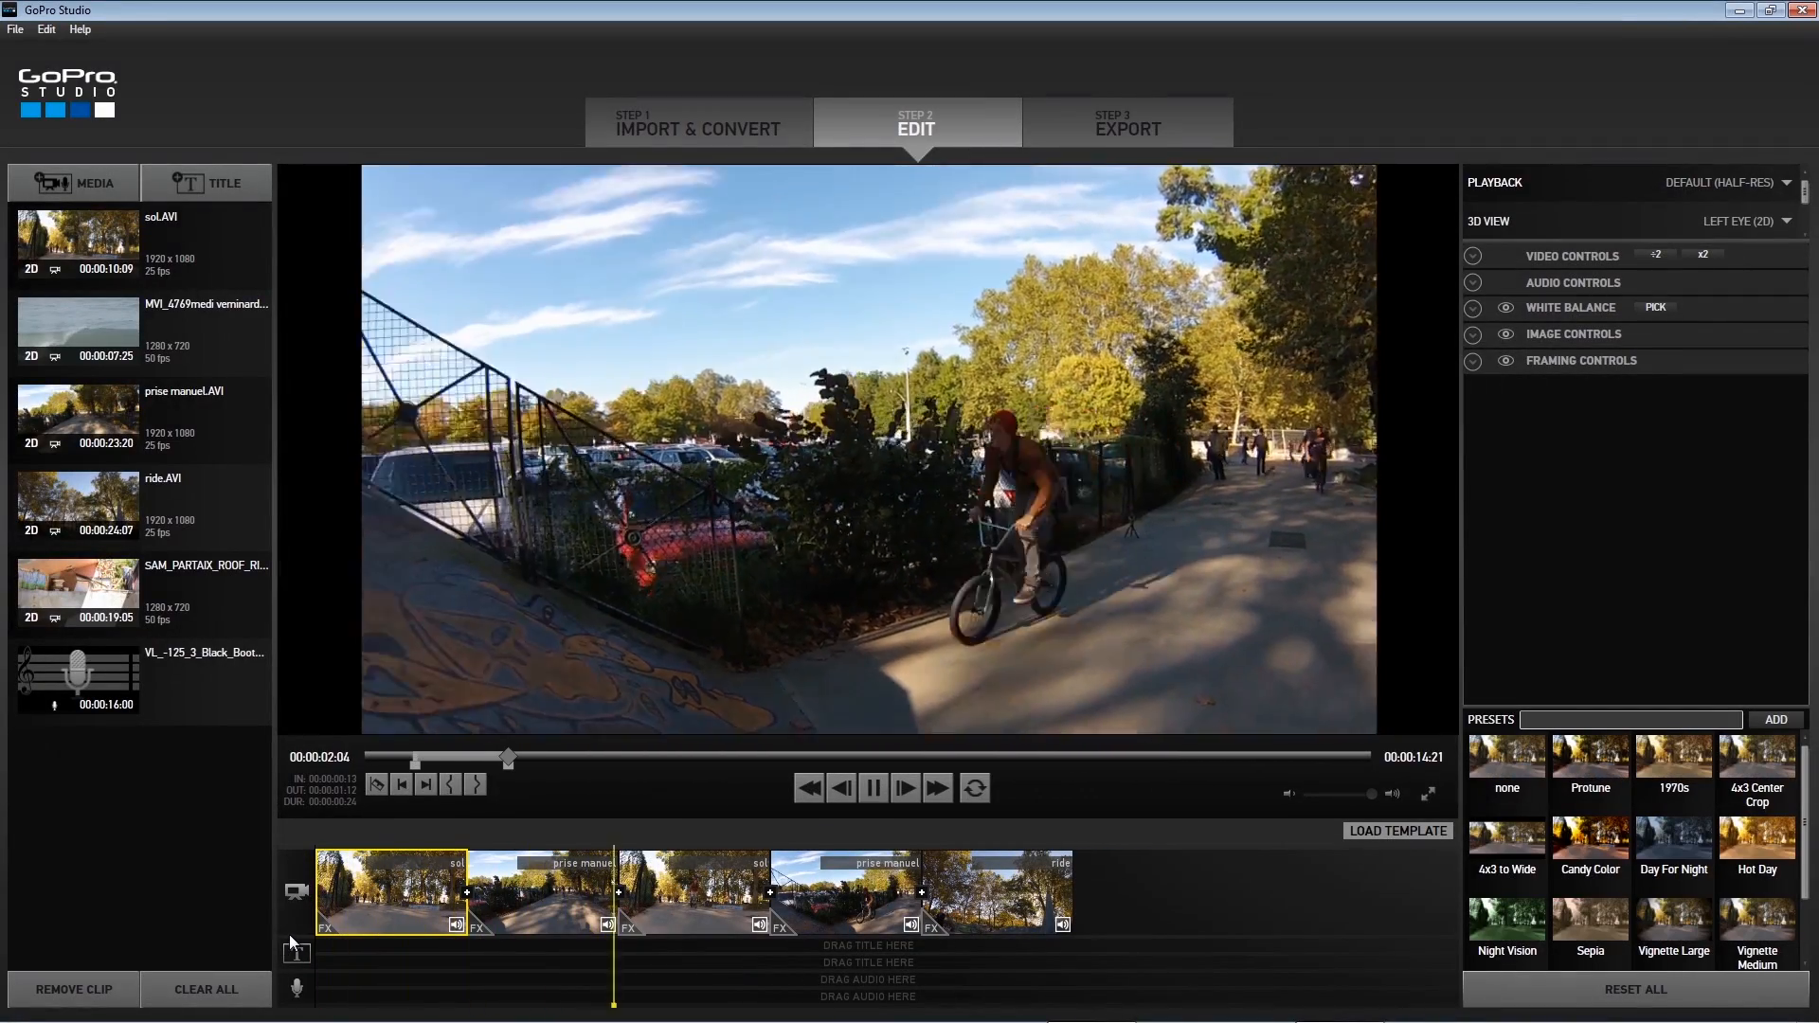
key("space")
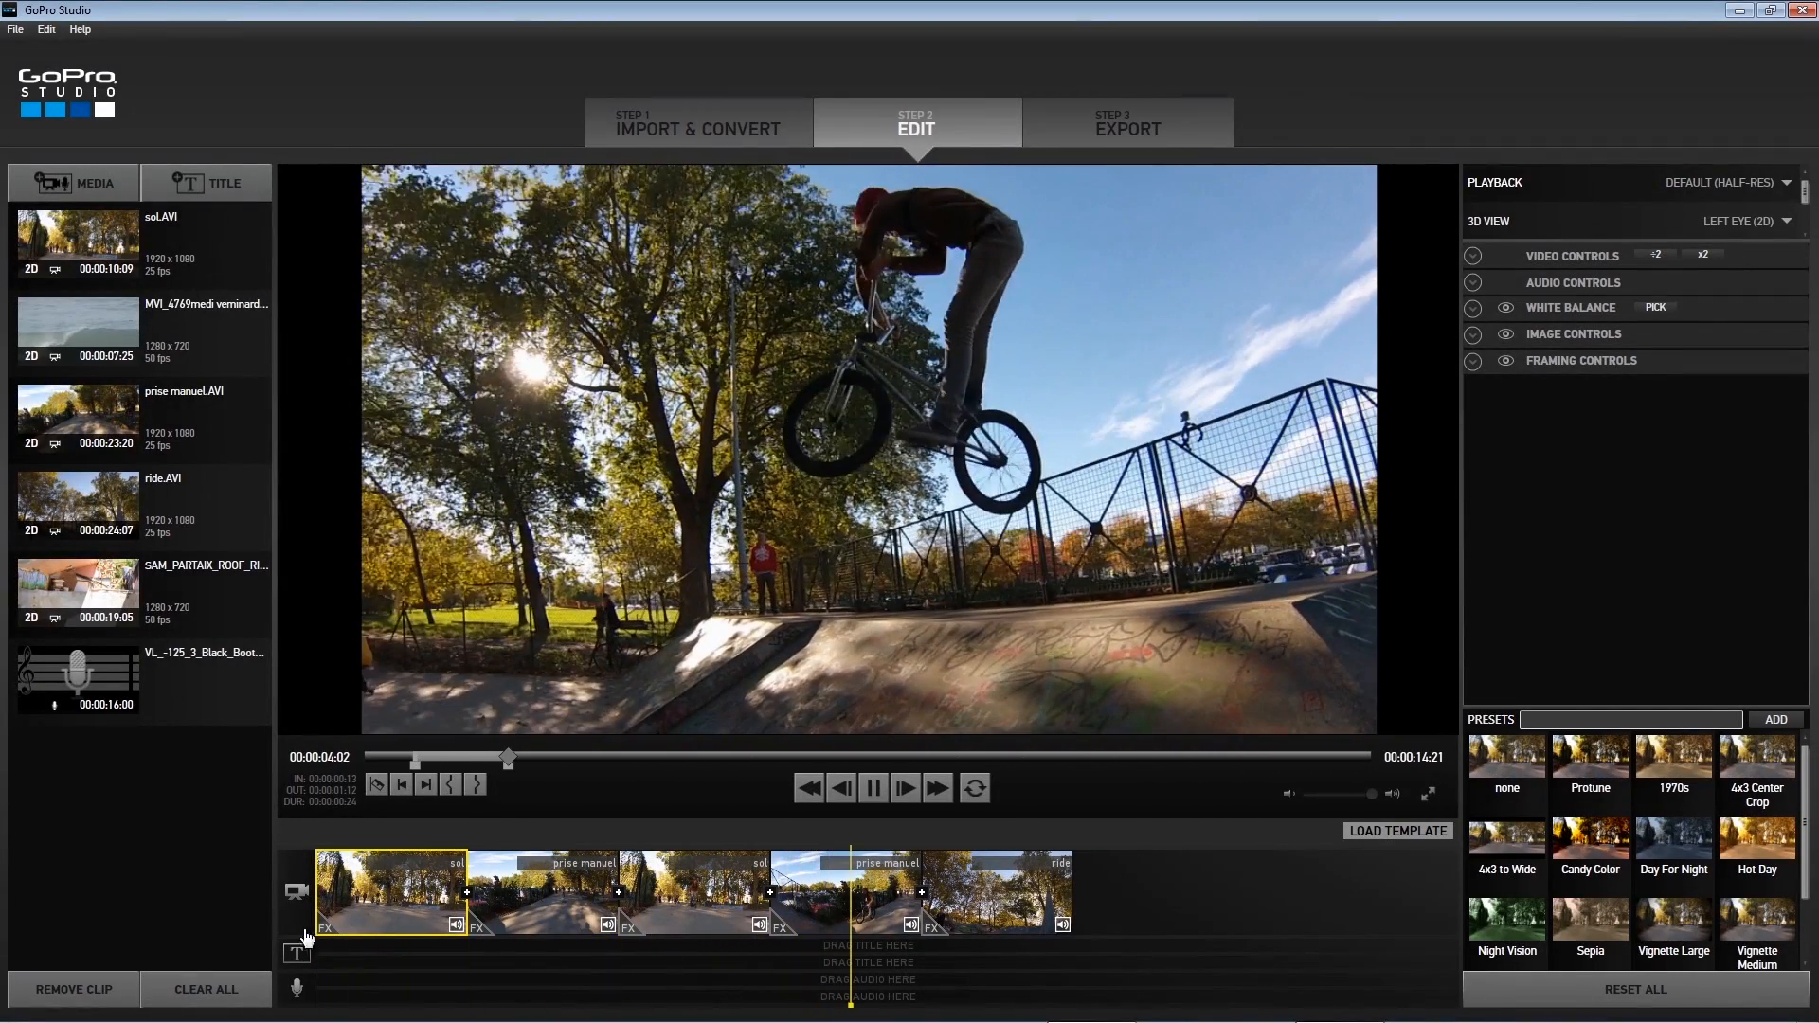
left_click(976, 915)
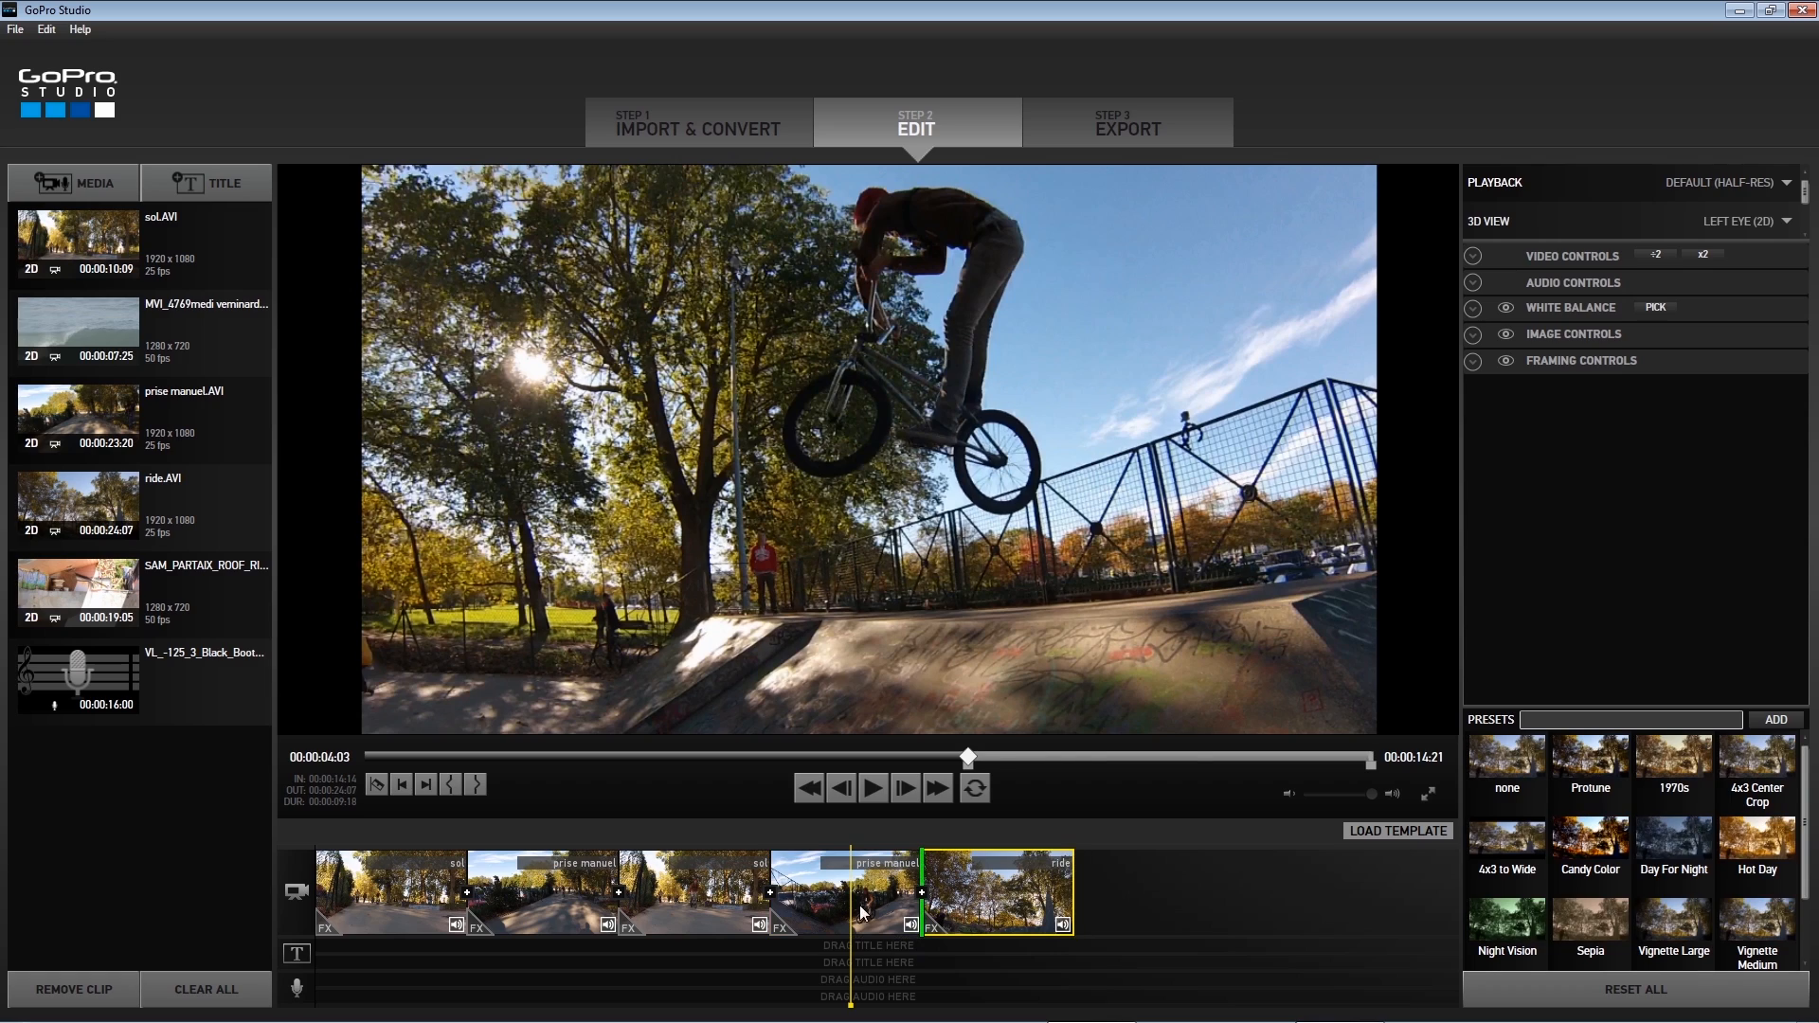
left_click_drag(775, 914, 703, 959)
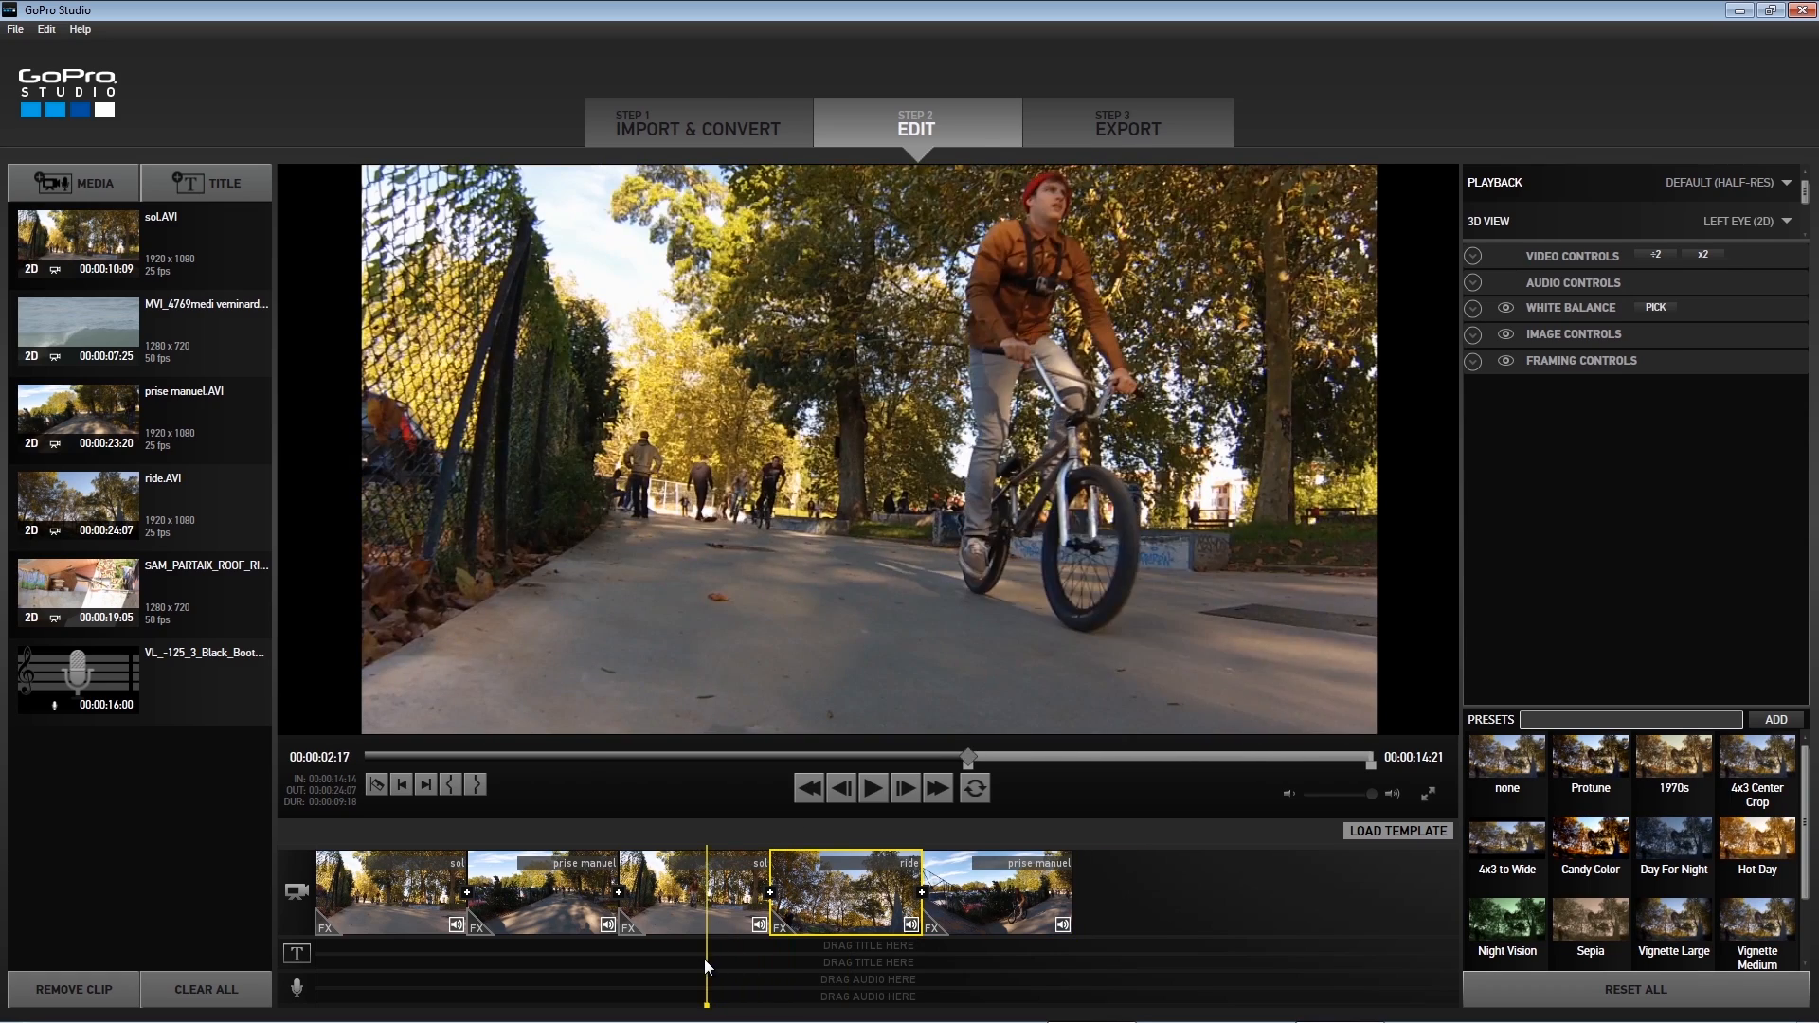
- Split the ride clip at 00:00:04:08, just after the jump, and delete the part after the cut
key("space")
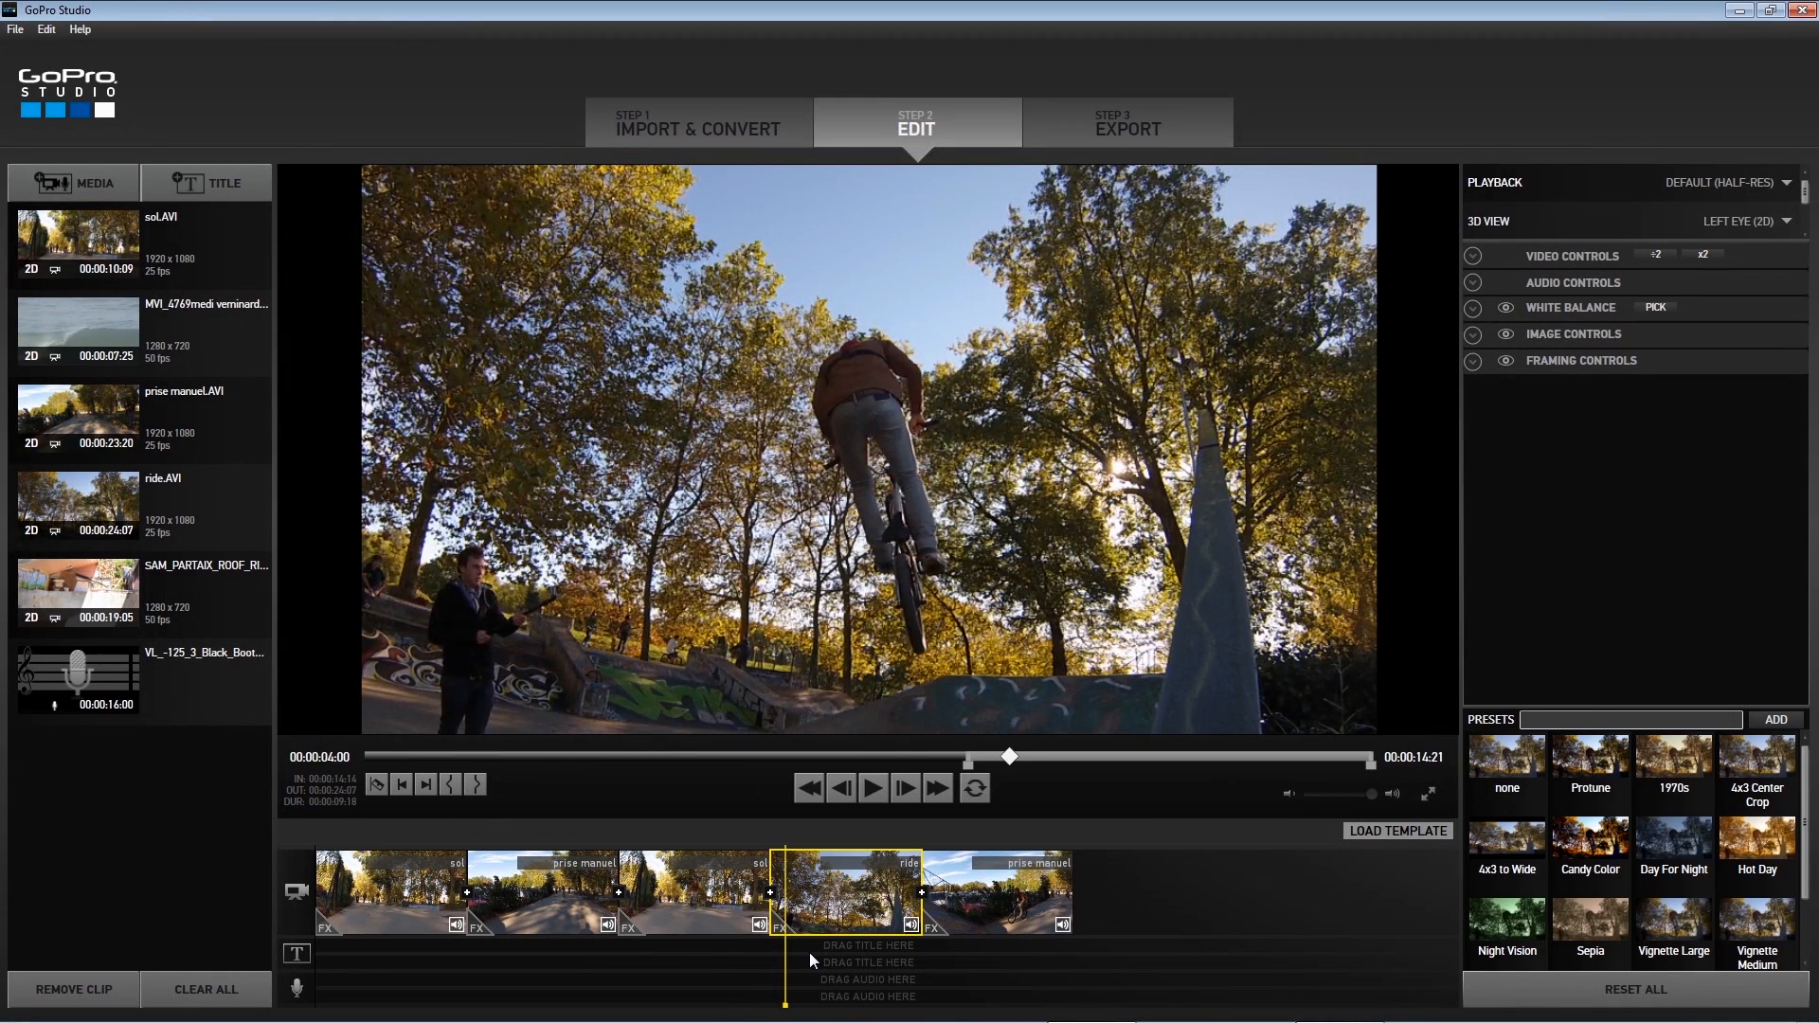
key("space")
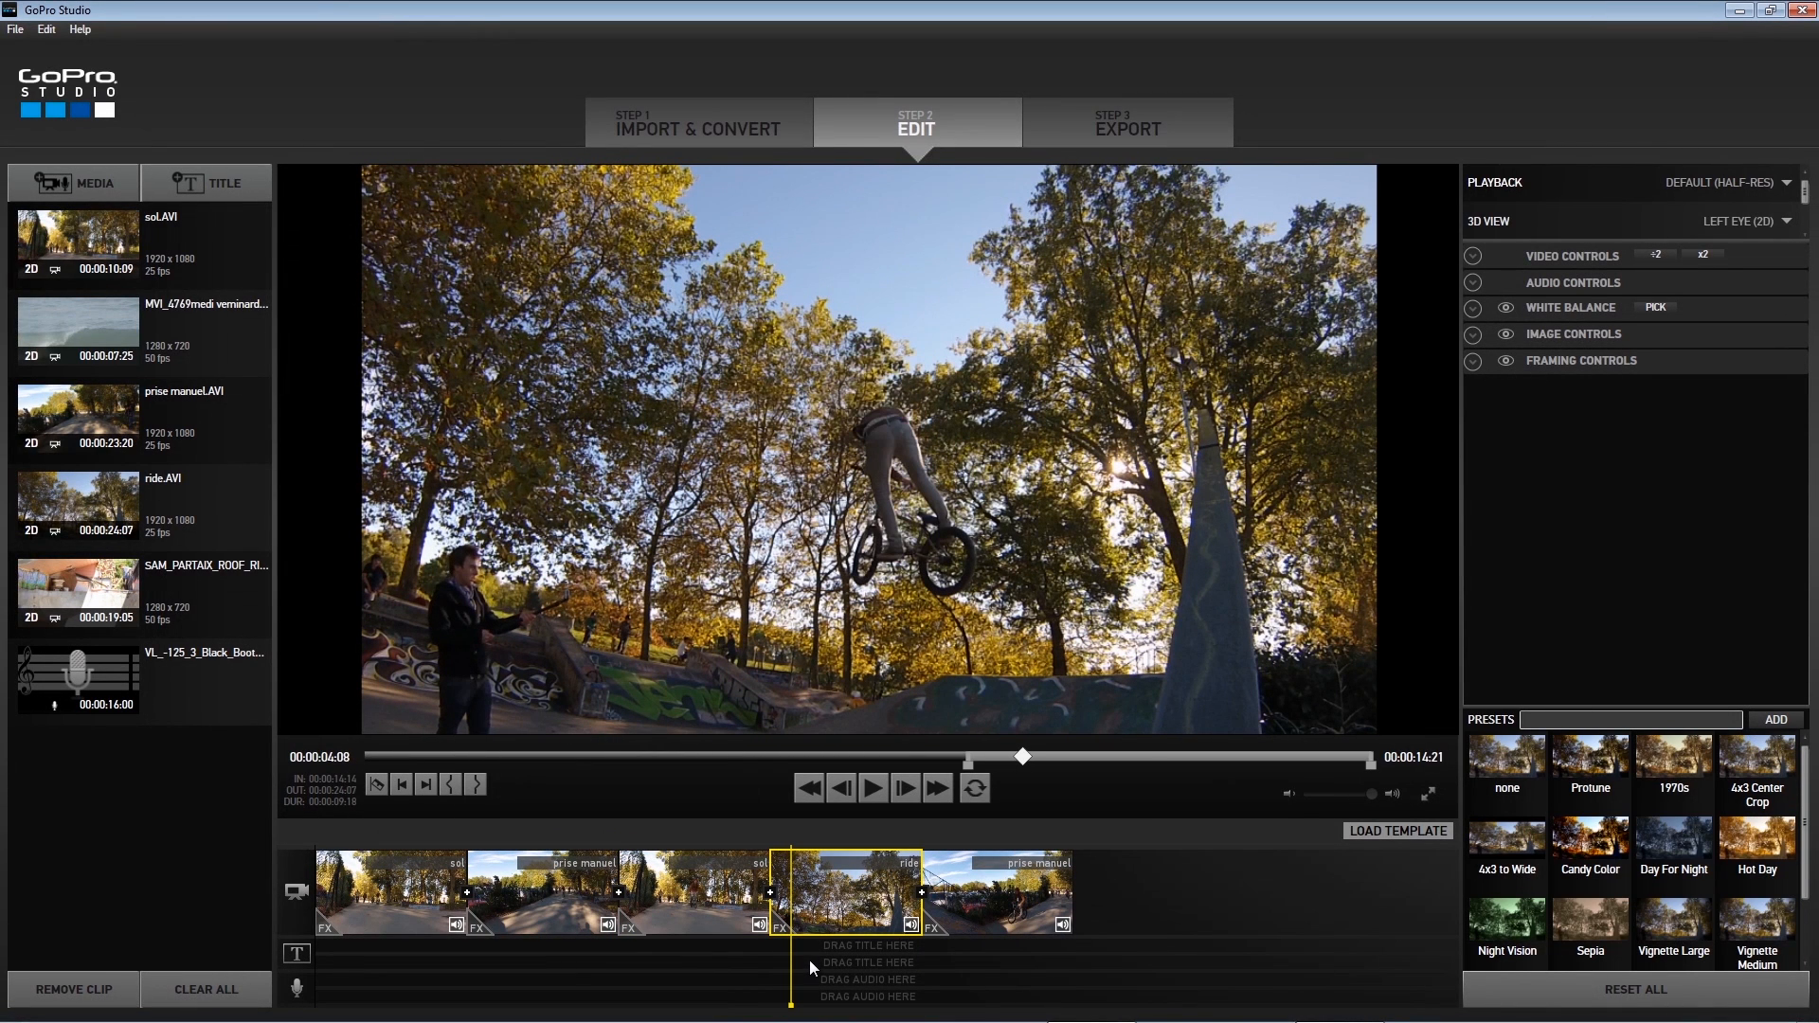
left_click(376, 785)
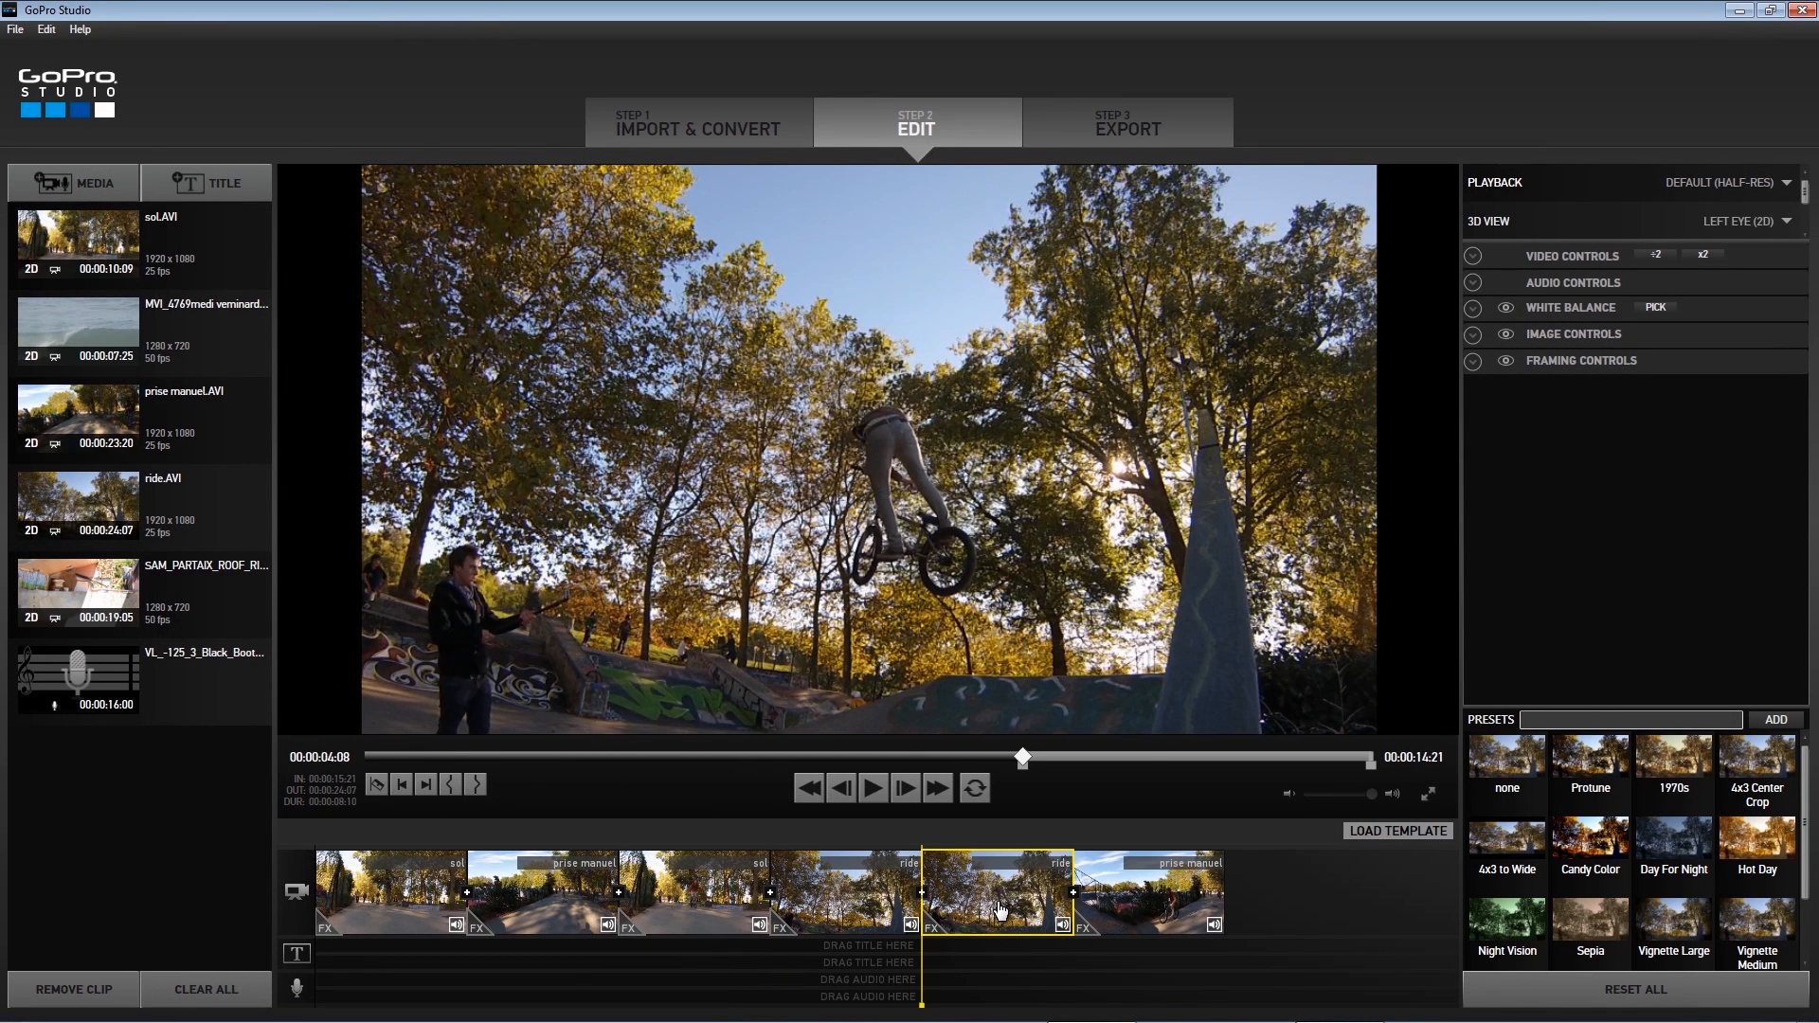
key("Delete")
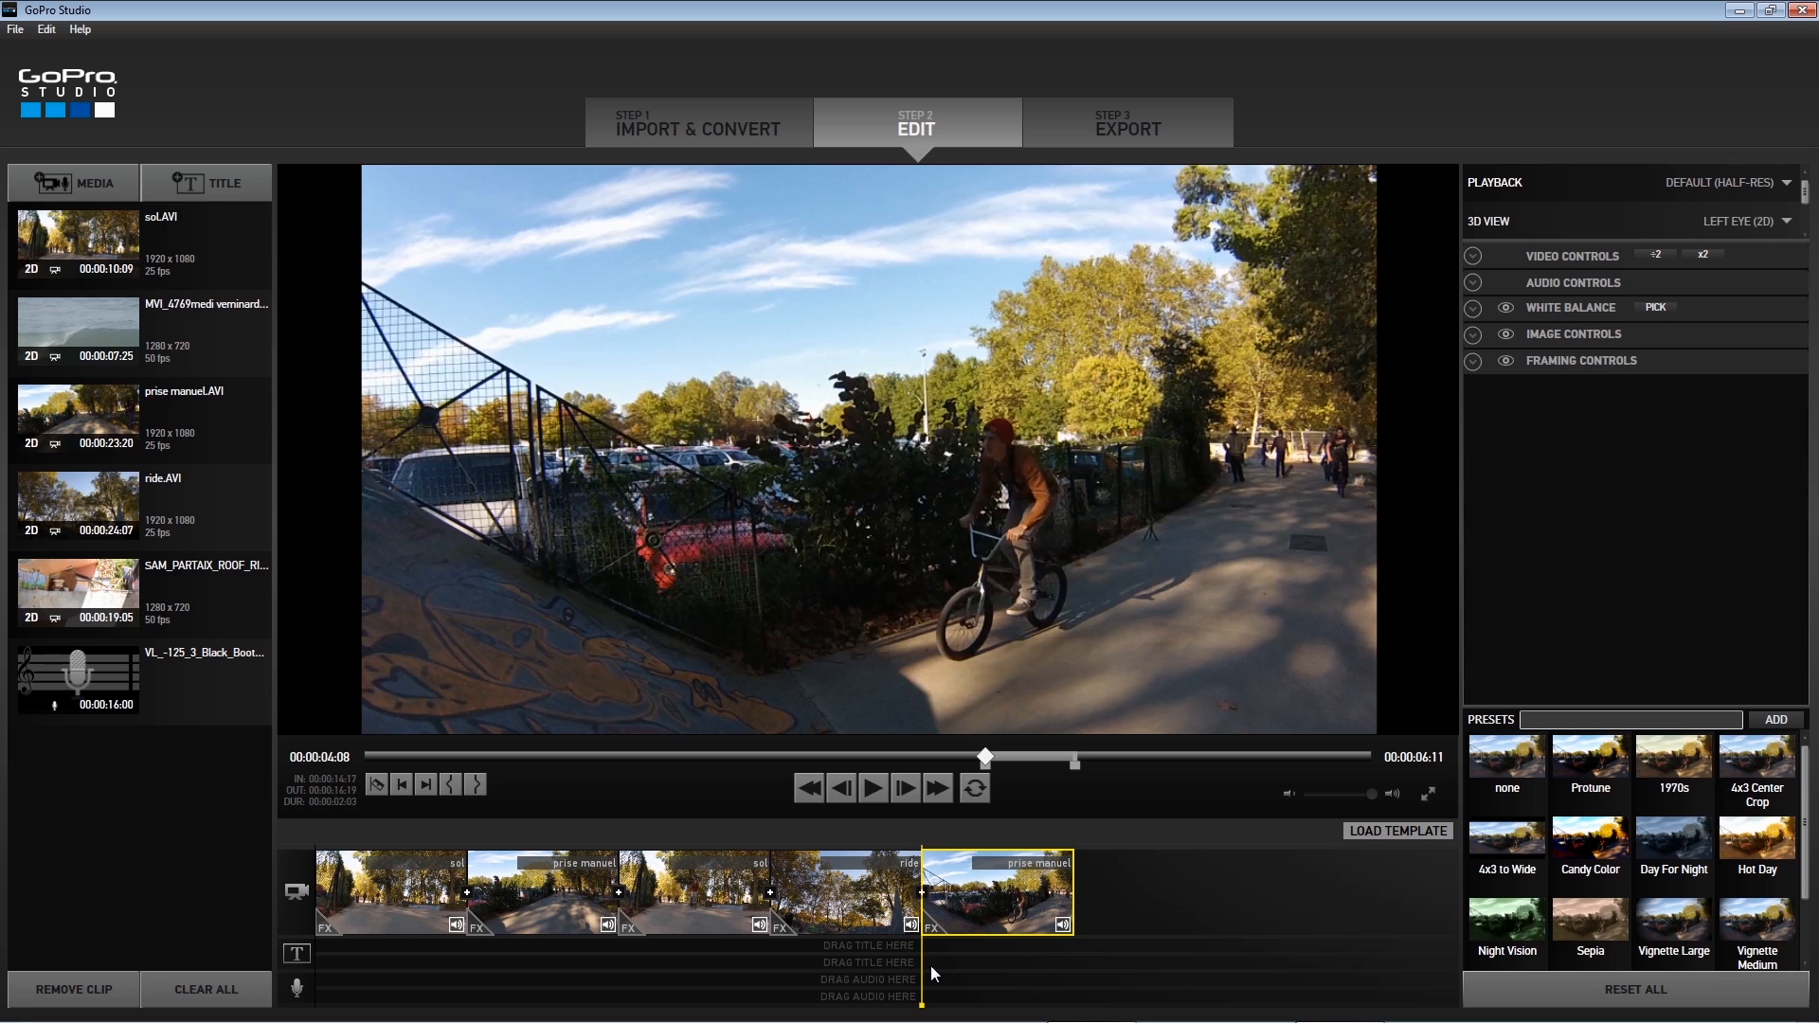
- Split the last prise manuel piece at 00:00:05:13 and delete the part before the cut
left_click_drag(921, 969, 1008, 962)
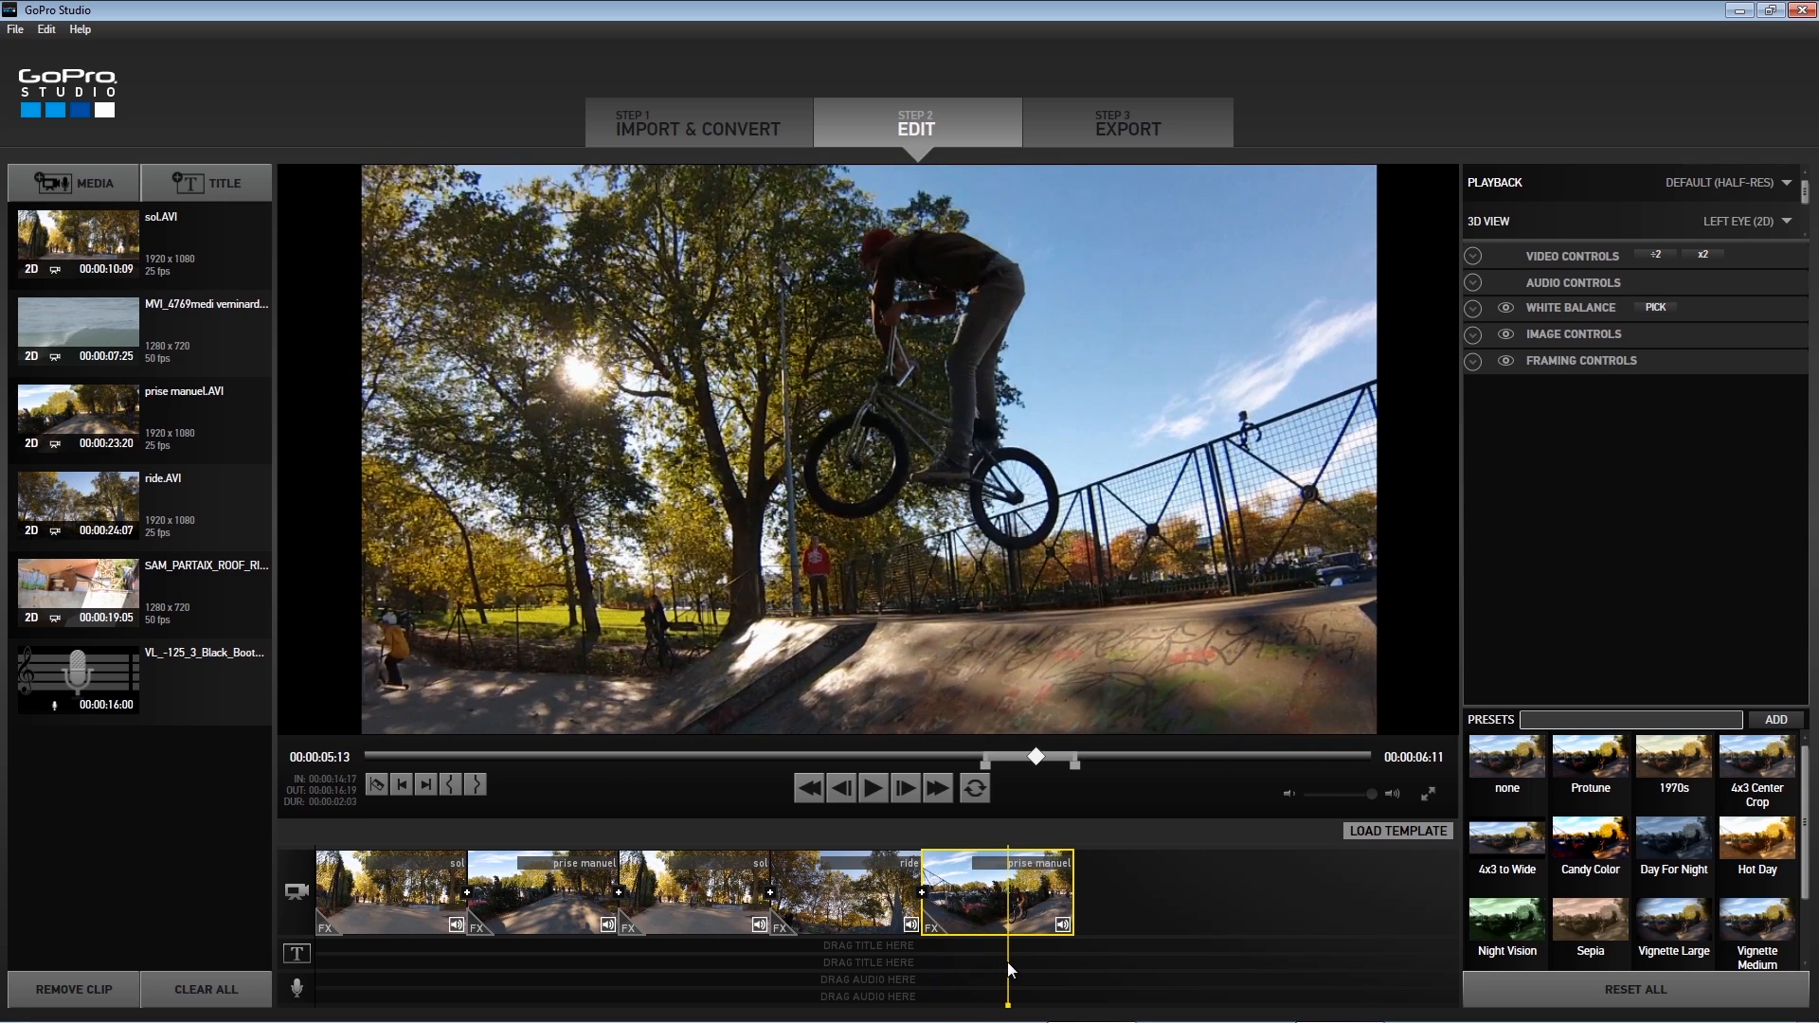
left_click(376, 787)
key("Delete")
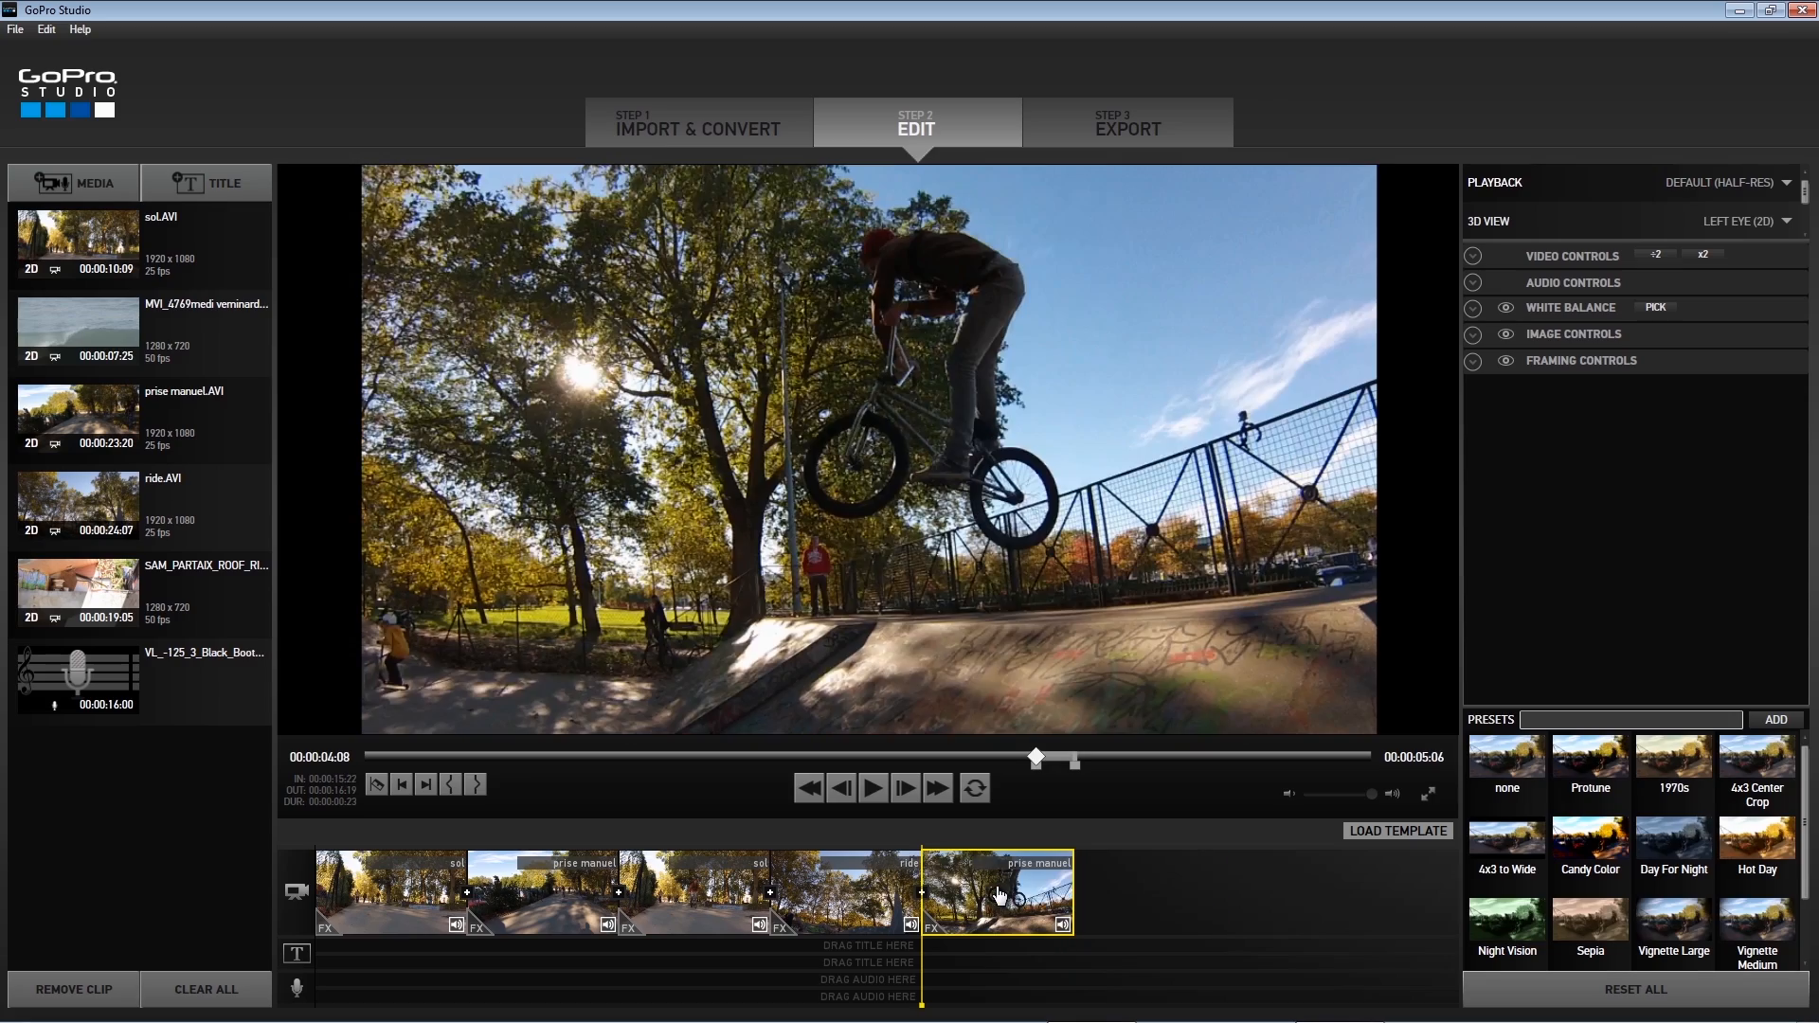
- Play the sequence, split the second sol piece at 00:00:02:14 and delete the part before the cut
left_click_drag(927, 979, 288, 959)
key("space")
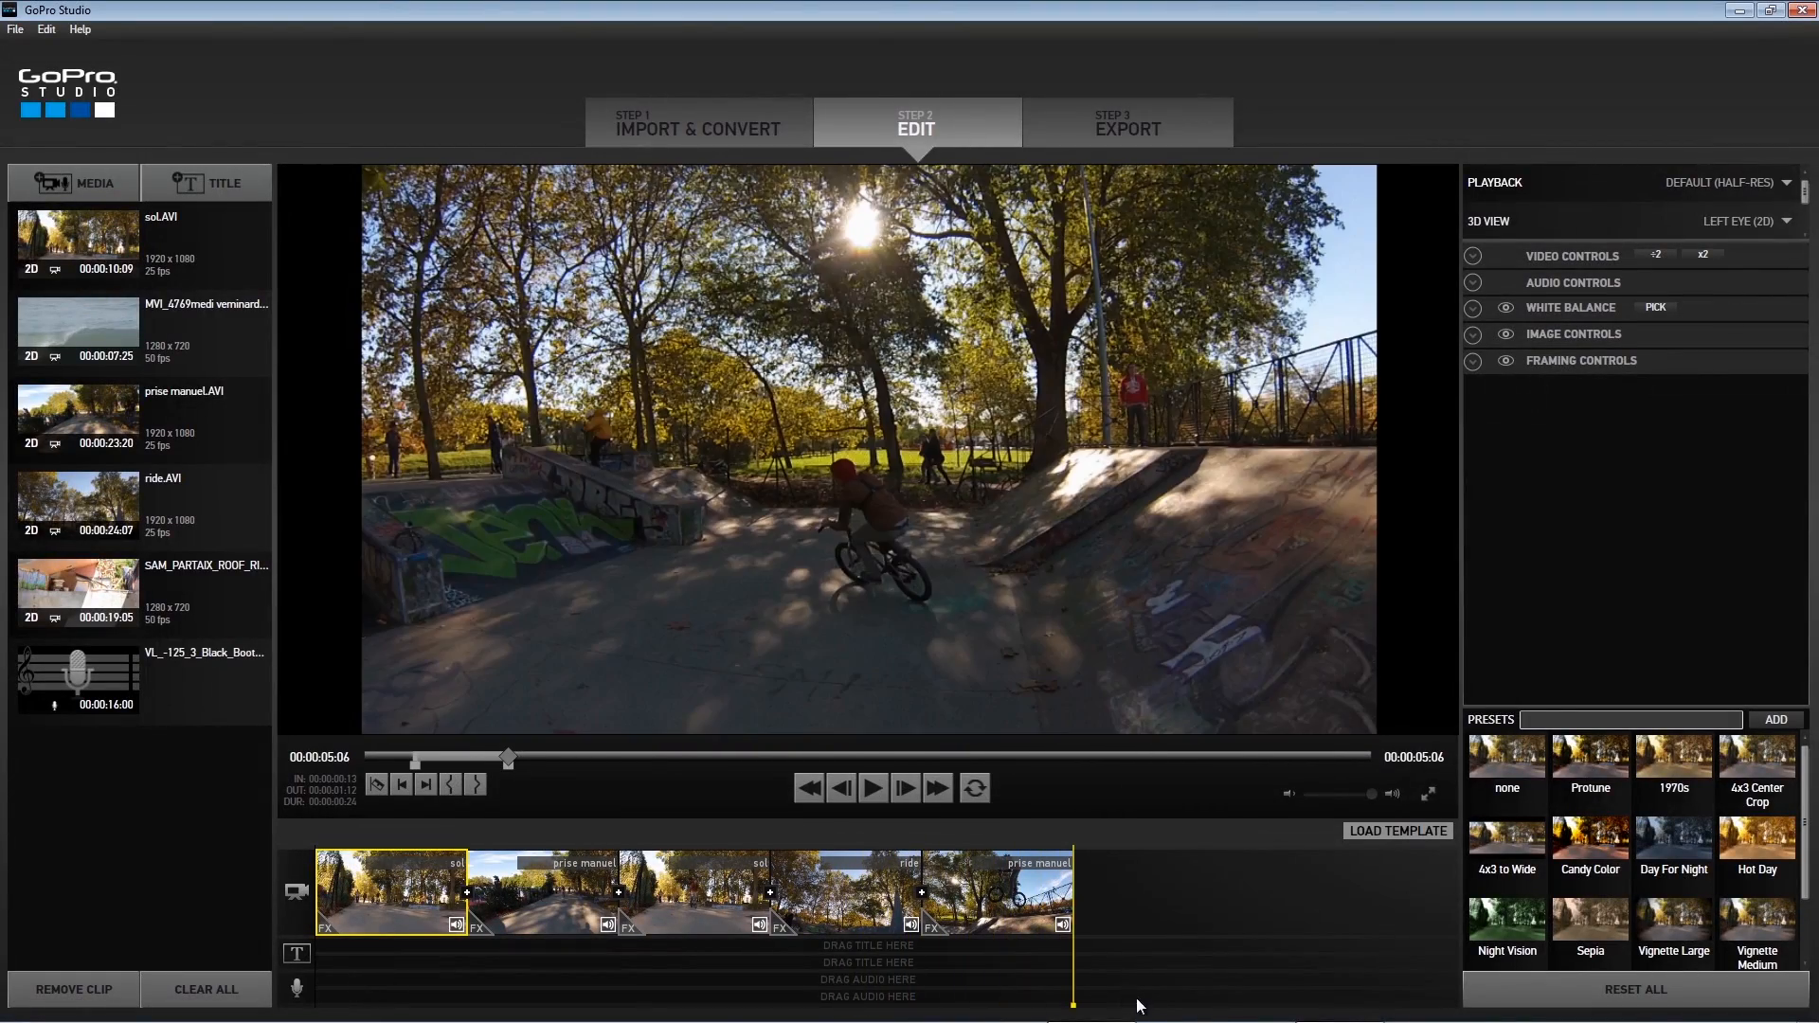
left_click_drag(1066, 966, 687, 963)
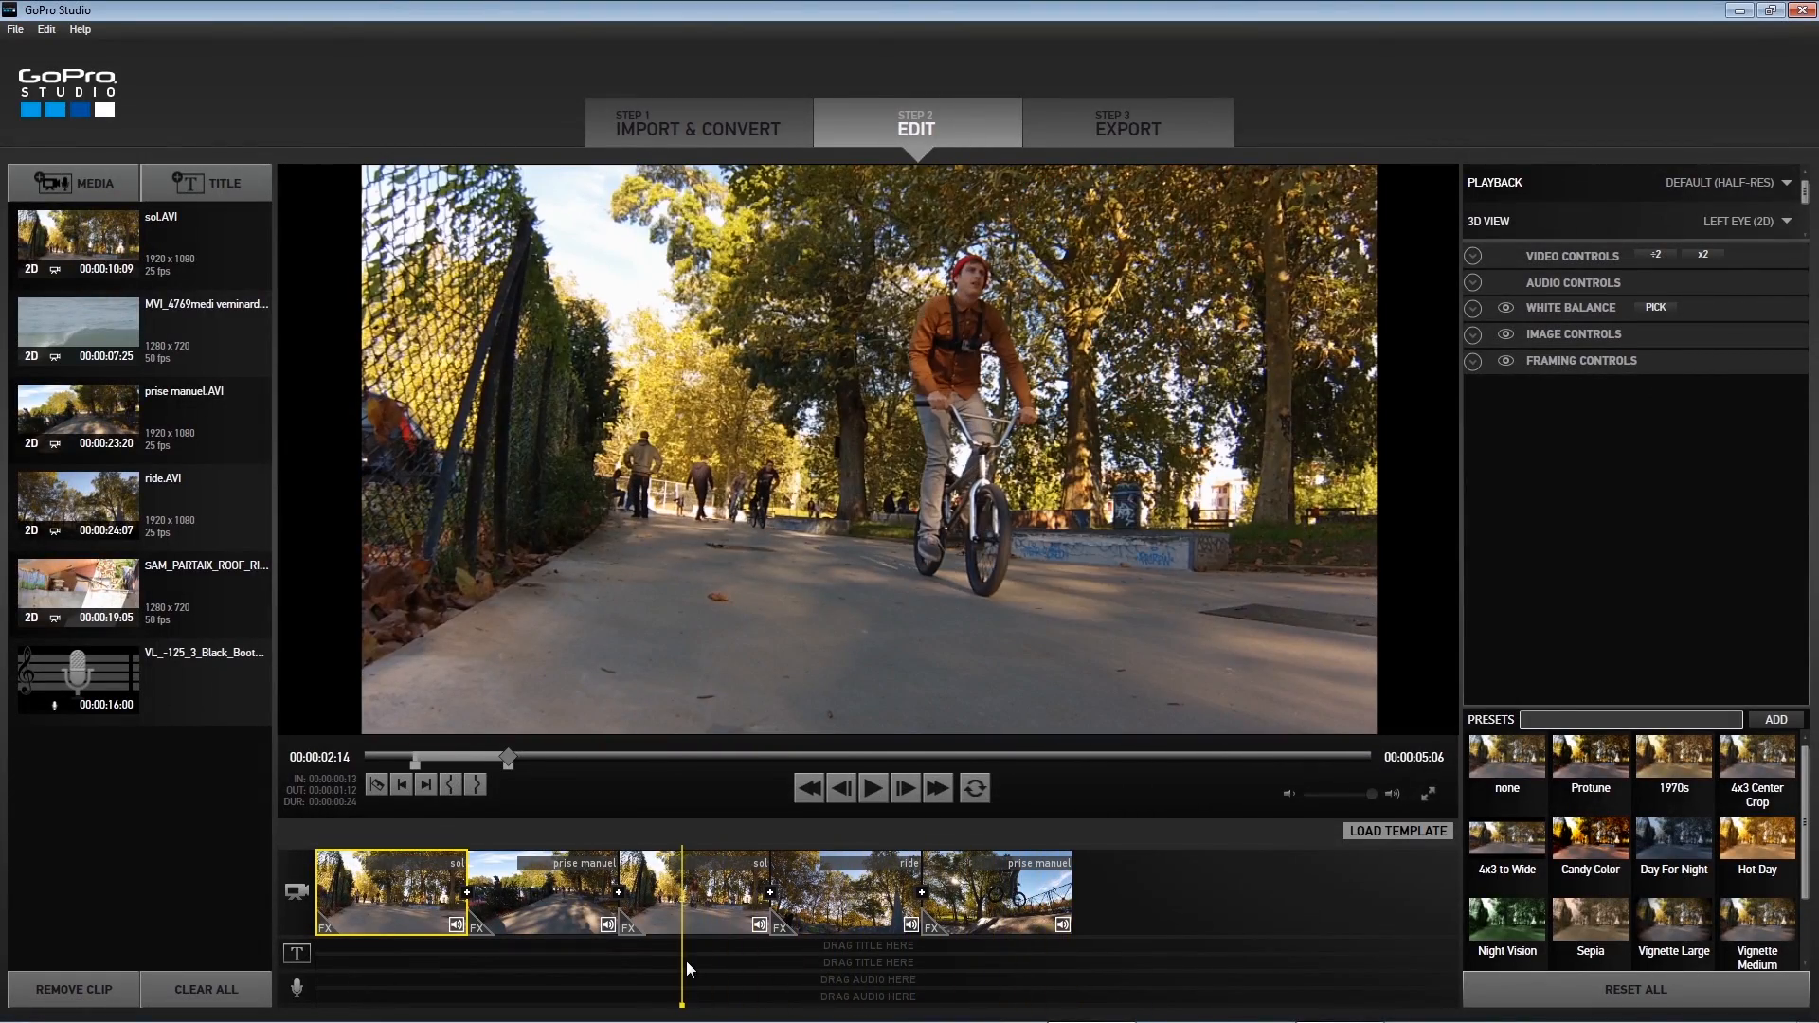
left_click(683, 919)
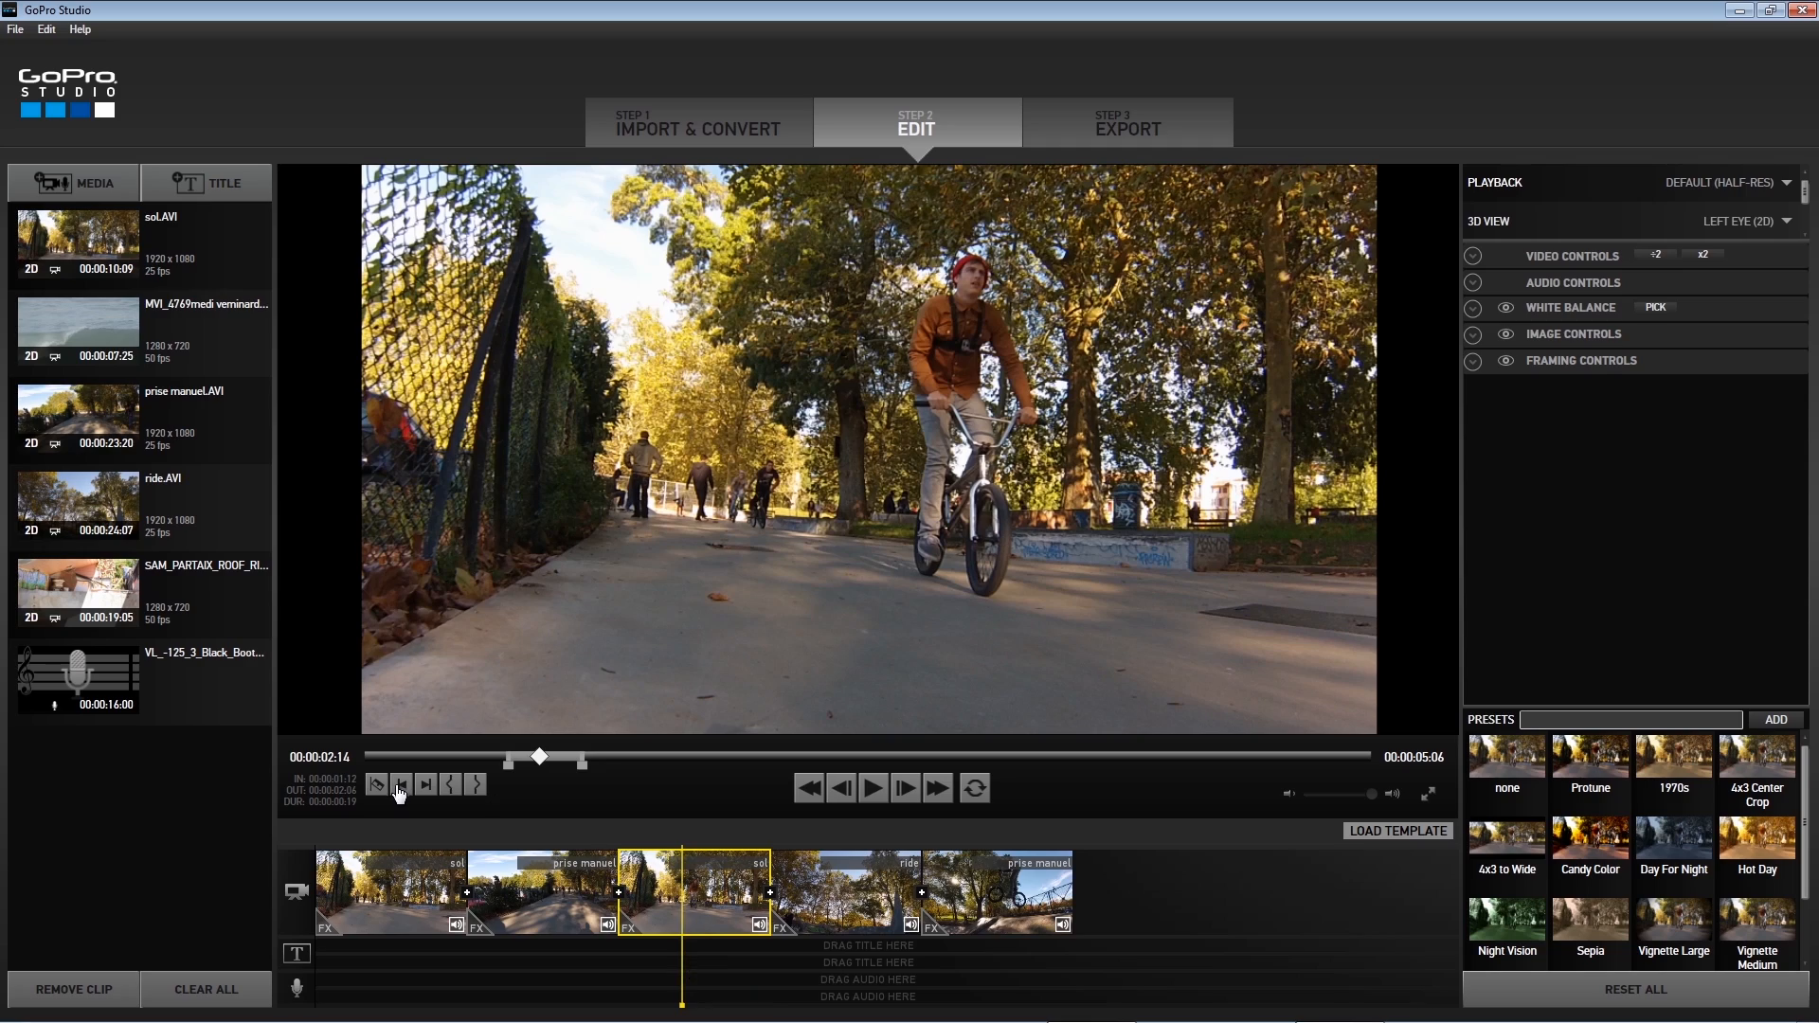
left_click(378, 785)
left_click(681, 896)
key("Delete")
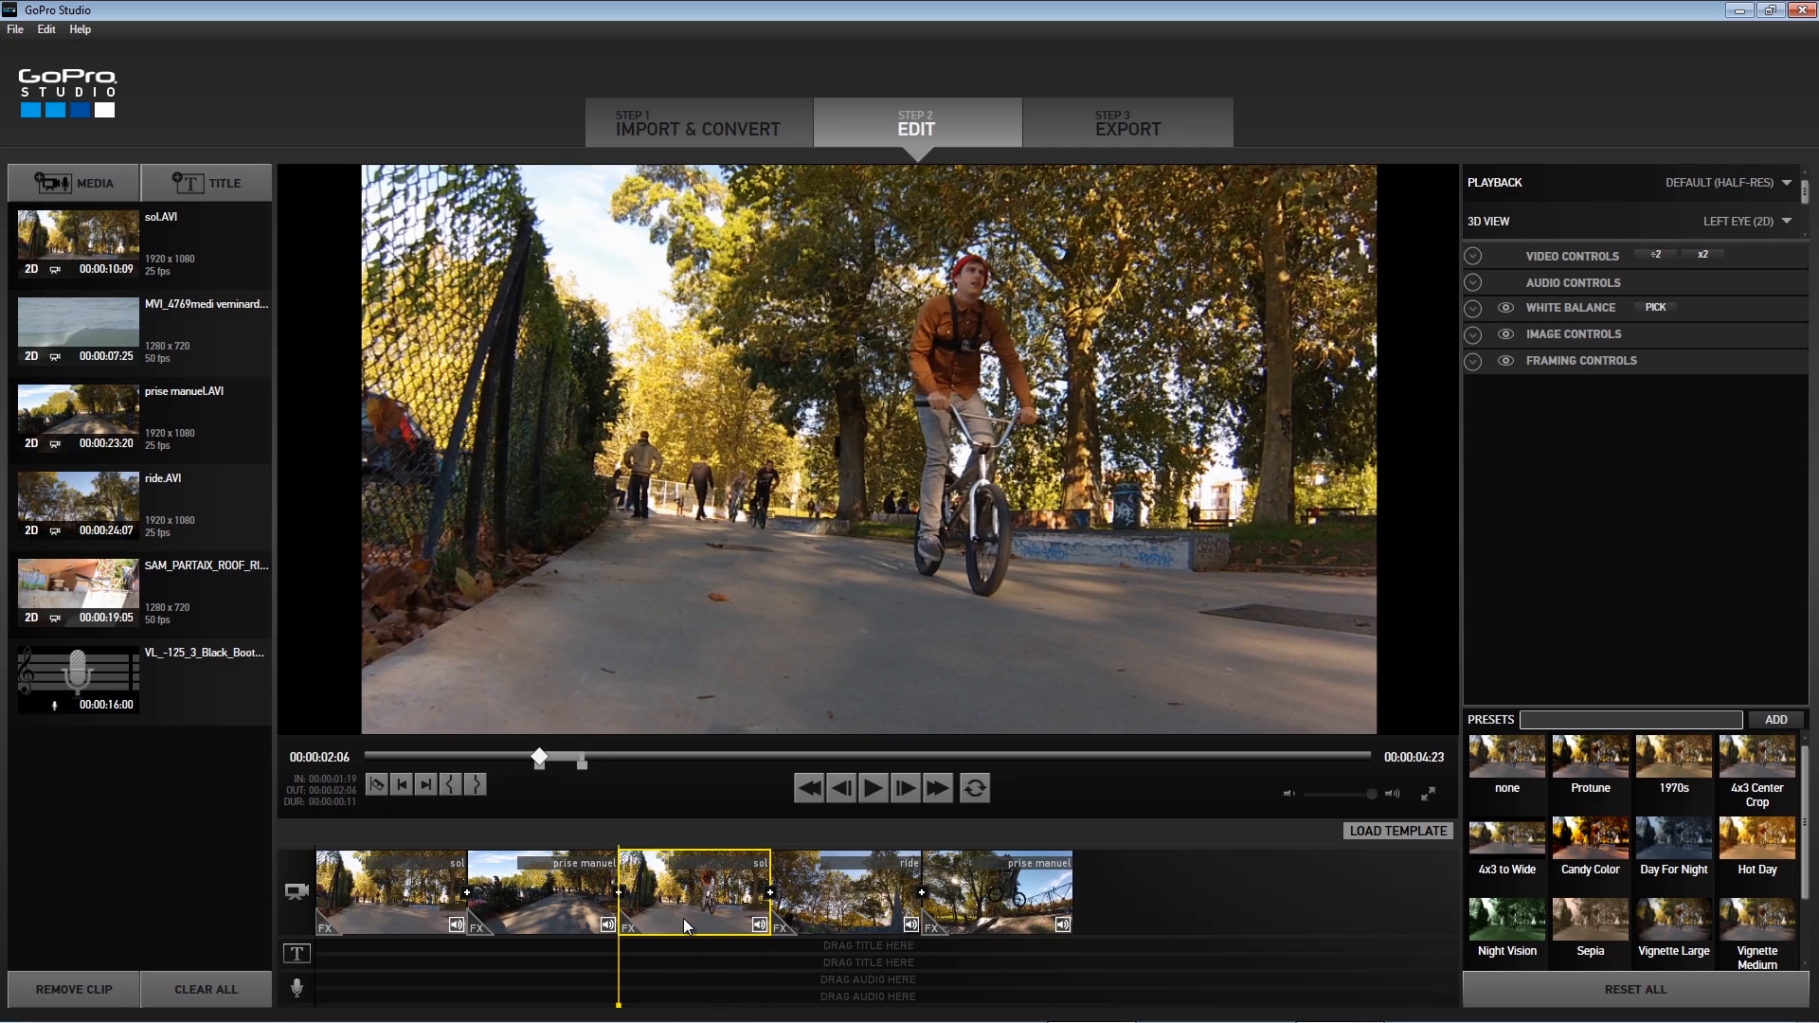
- Split the ride clip at 00:00:03:03, before the rider appears, and delete the part before the cut
left_click_drag(628, 963, 521, 967)
key("space")
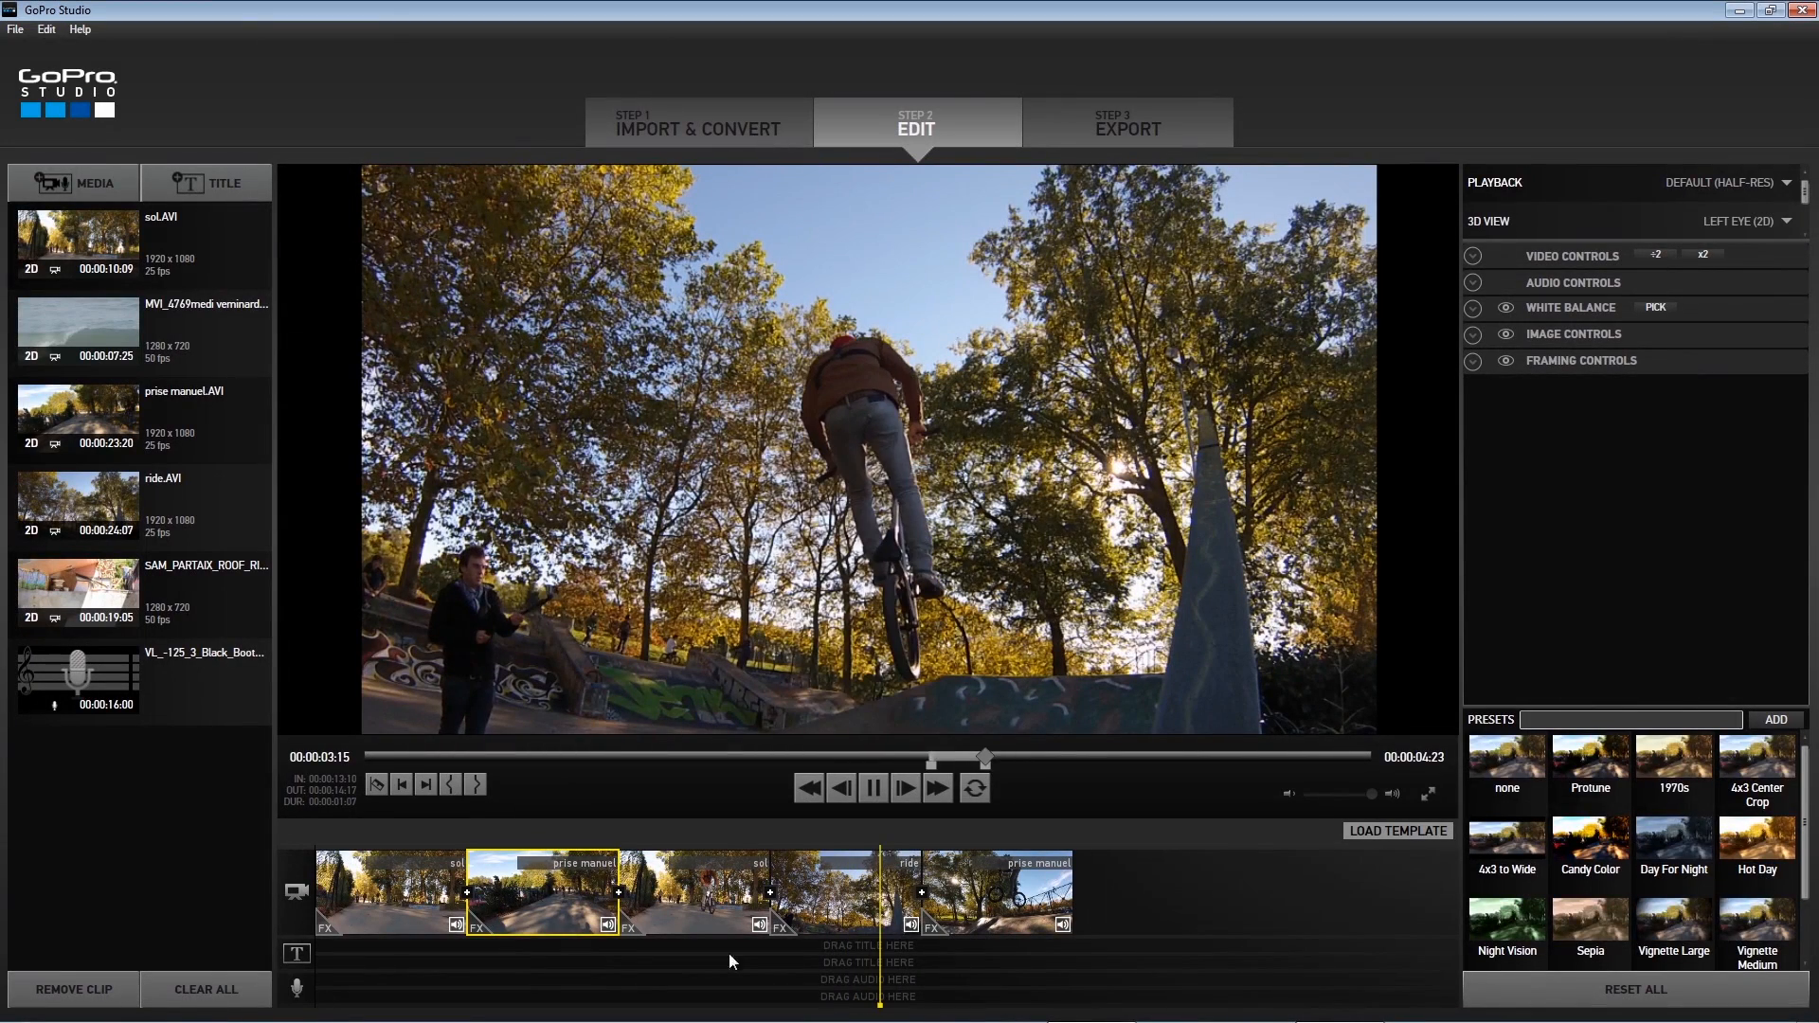
left_click(883, 953)
left_click_drag(883, 953, 822, 960)
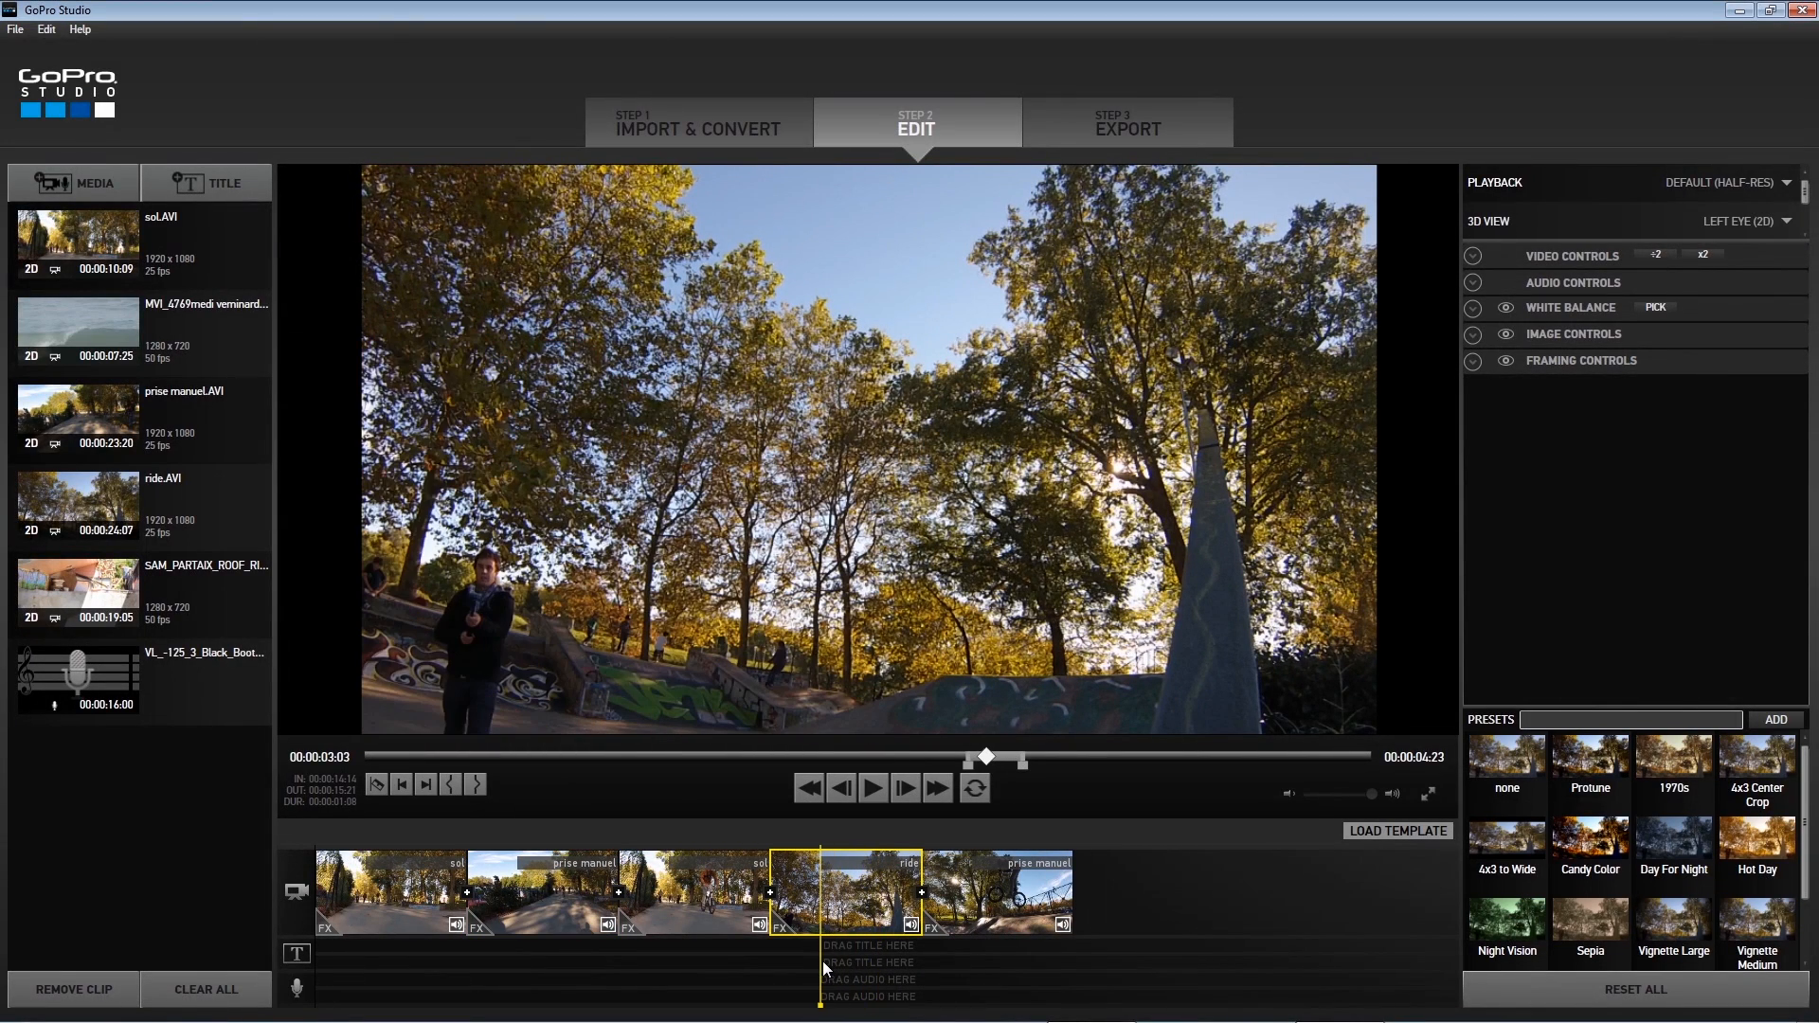
left_click(398, 787)
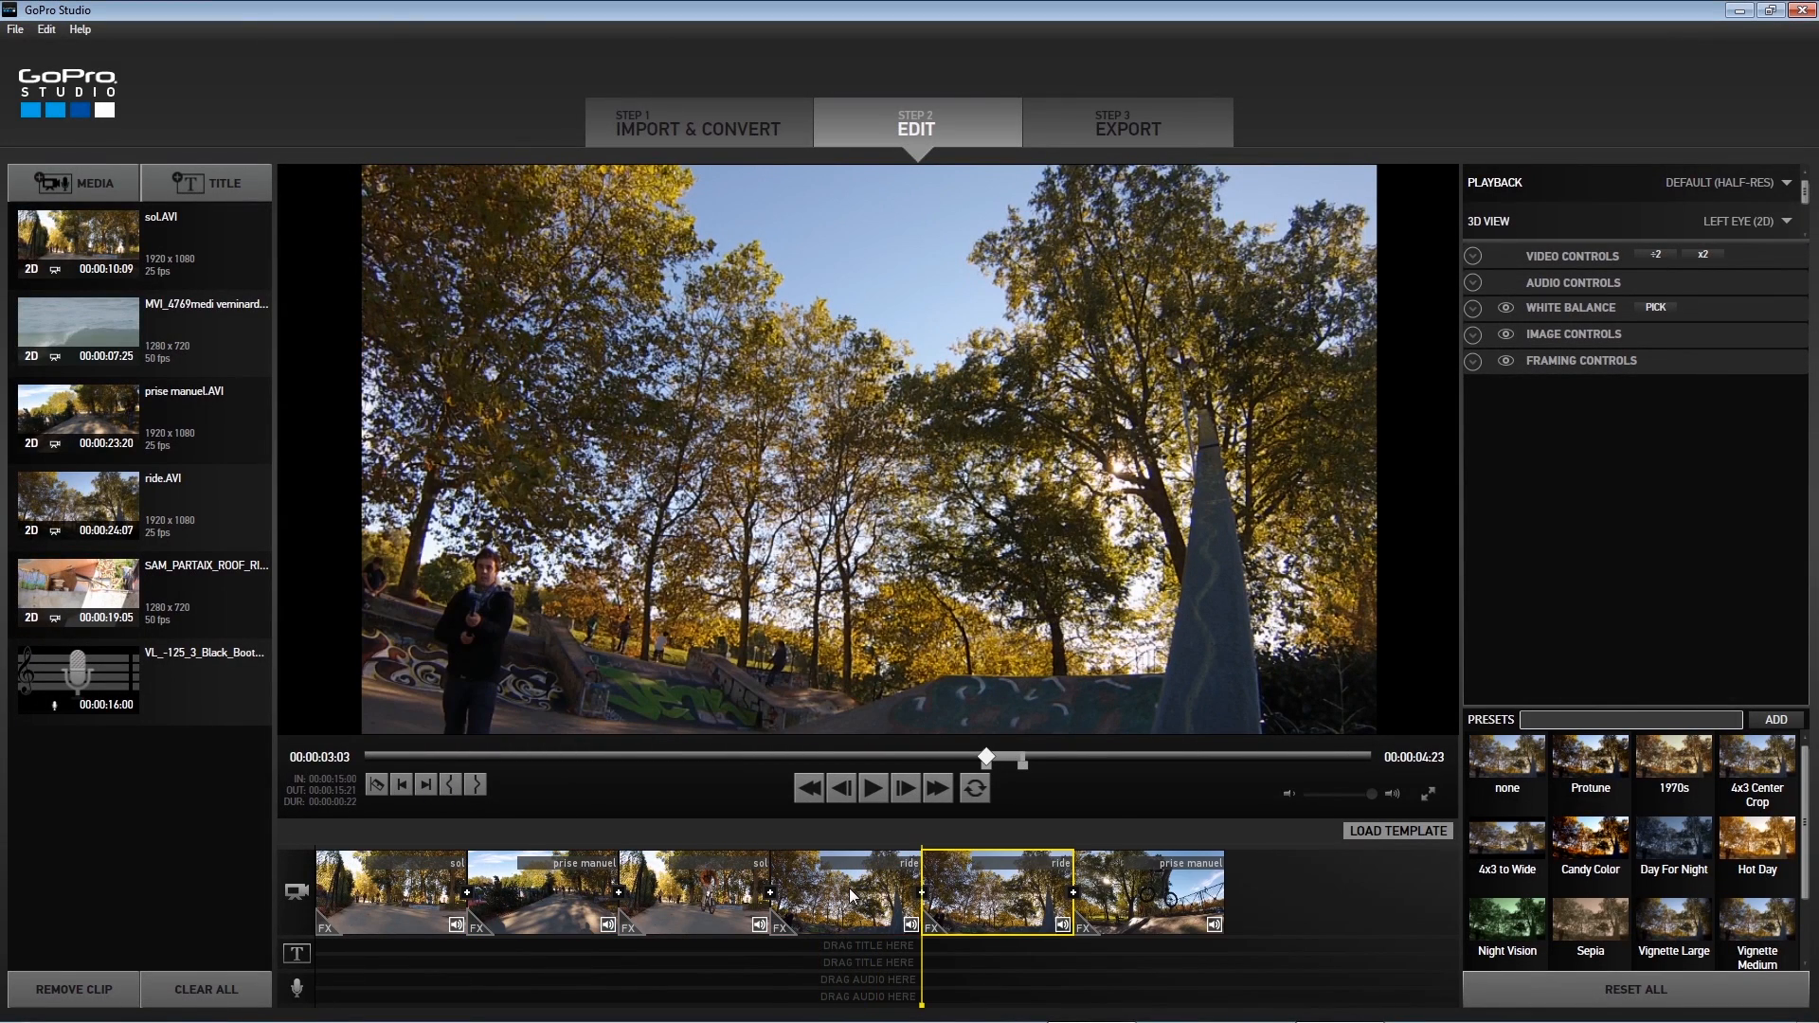
left_click(692, 995)
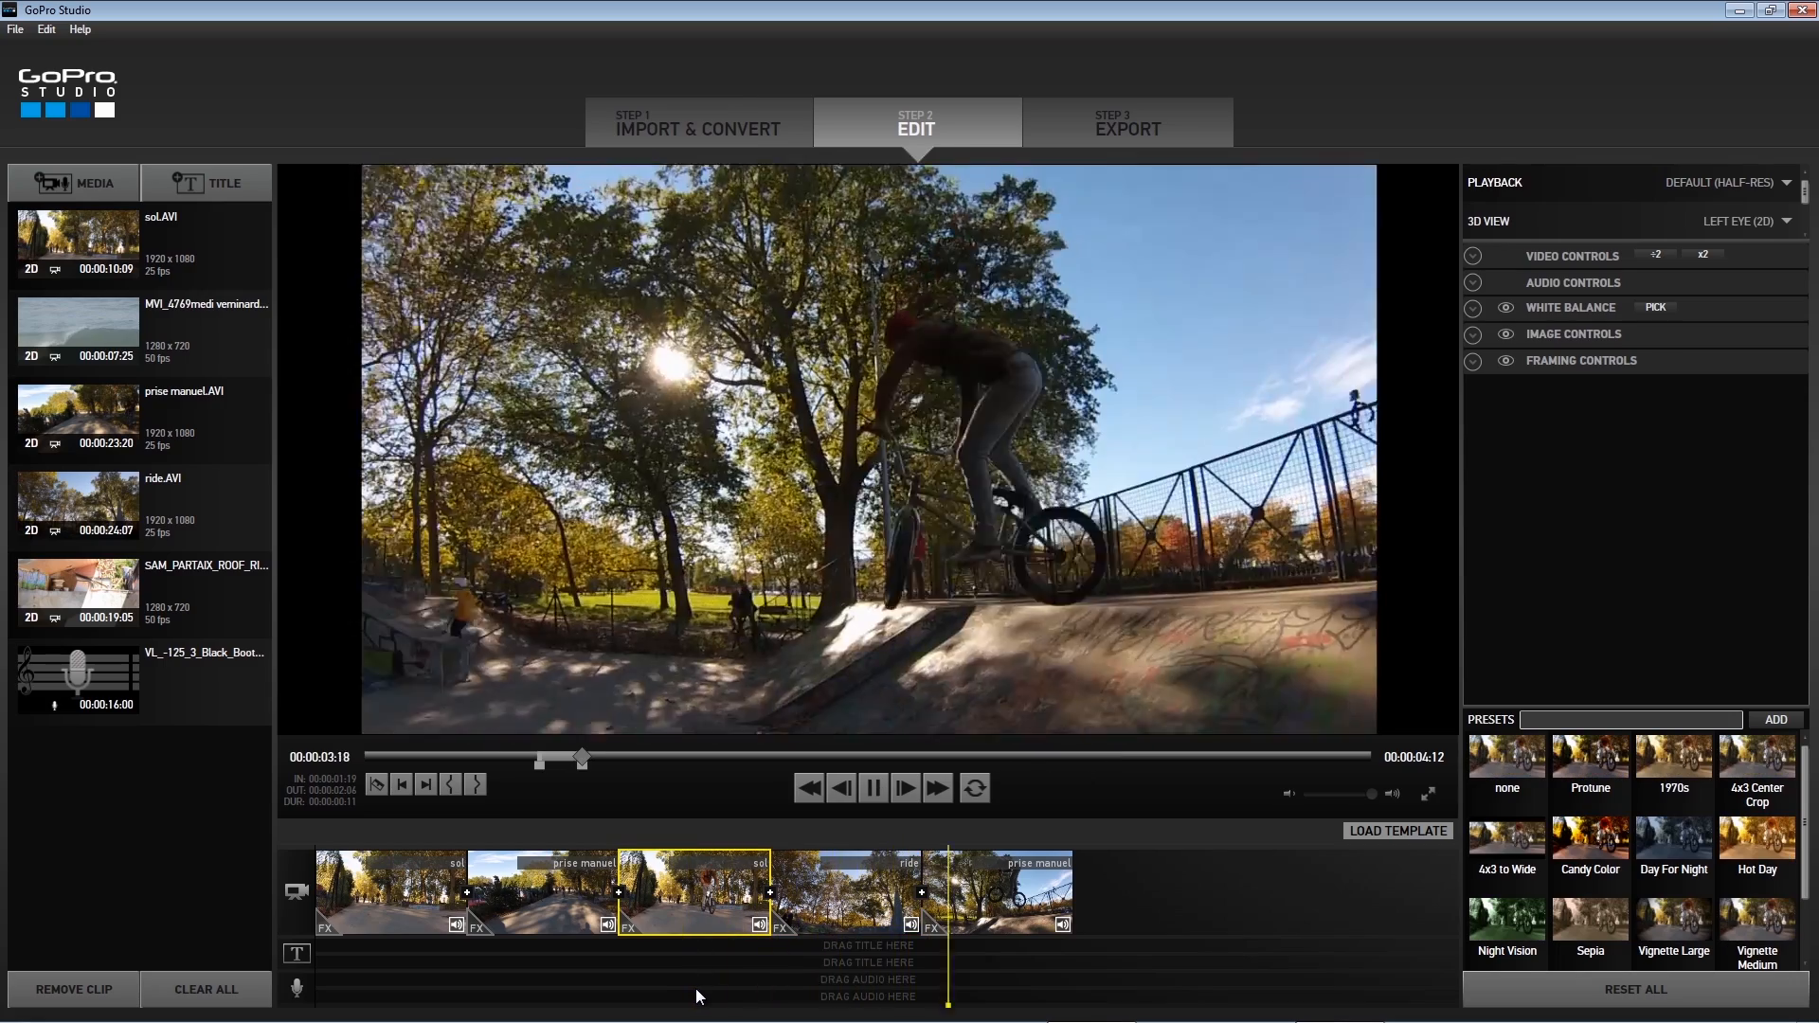
- Return to the start of the sequence and mute the audio of all five timeline clips
left_click_drag(1057, 991, 352, 989)
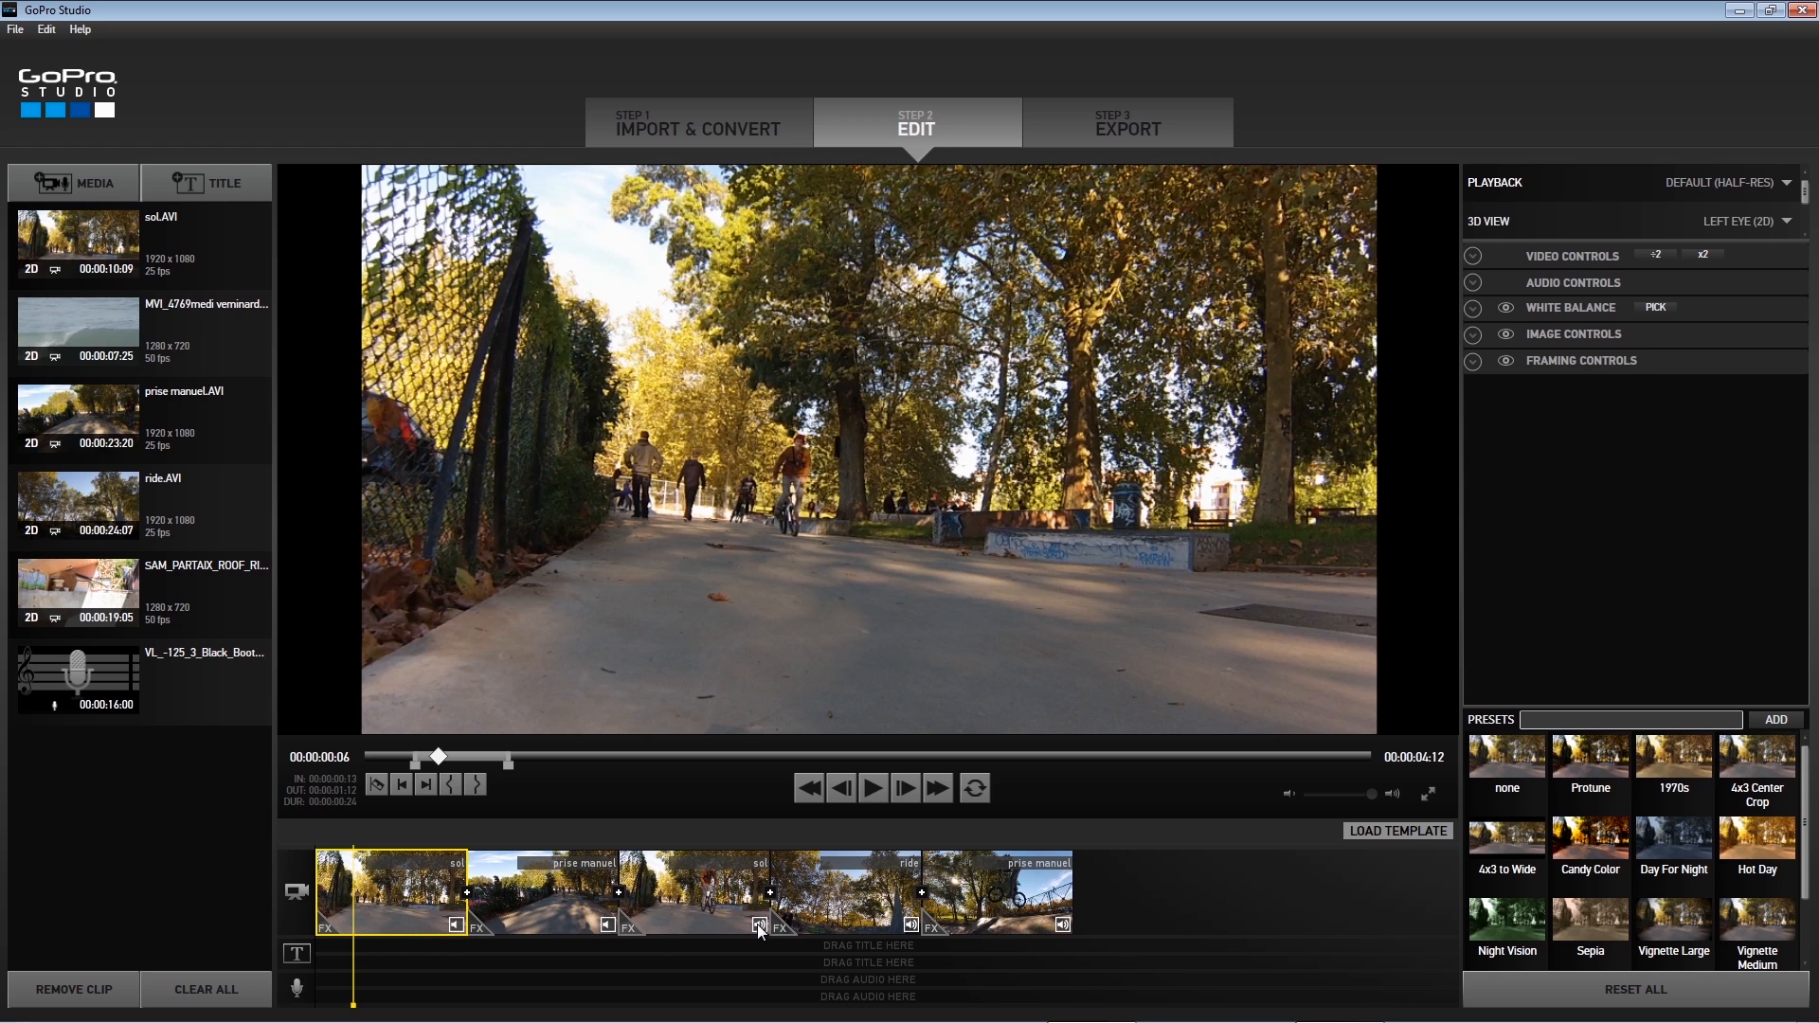
left_click(1061, 924)
- Add the skateboard roof-ride clip at the end of the timeline, split it at 00:00:10:10 and delete the part before the cut
left_click_drag(222, 589, 1135, 894)
left_click_drag(1077, 977, 1081, 980)
left_click(376, 784)
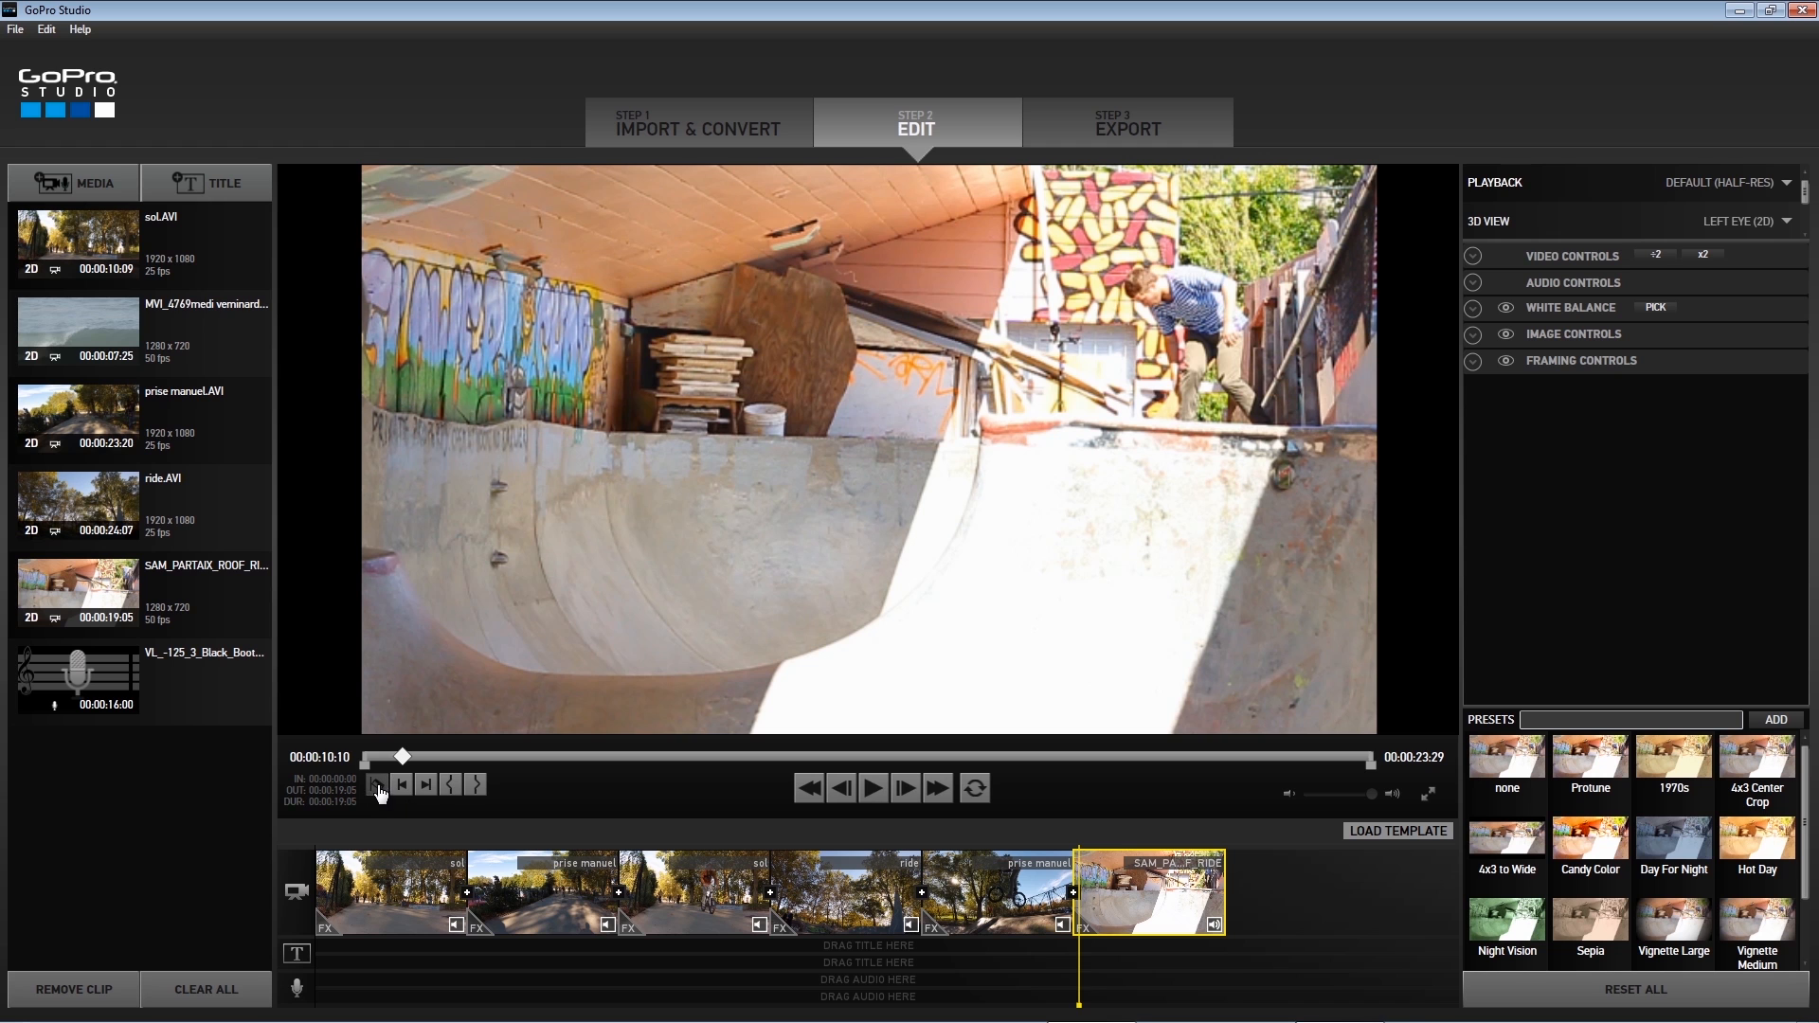
left_click(1142, 897)
key("Delete")
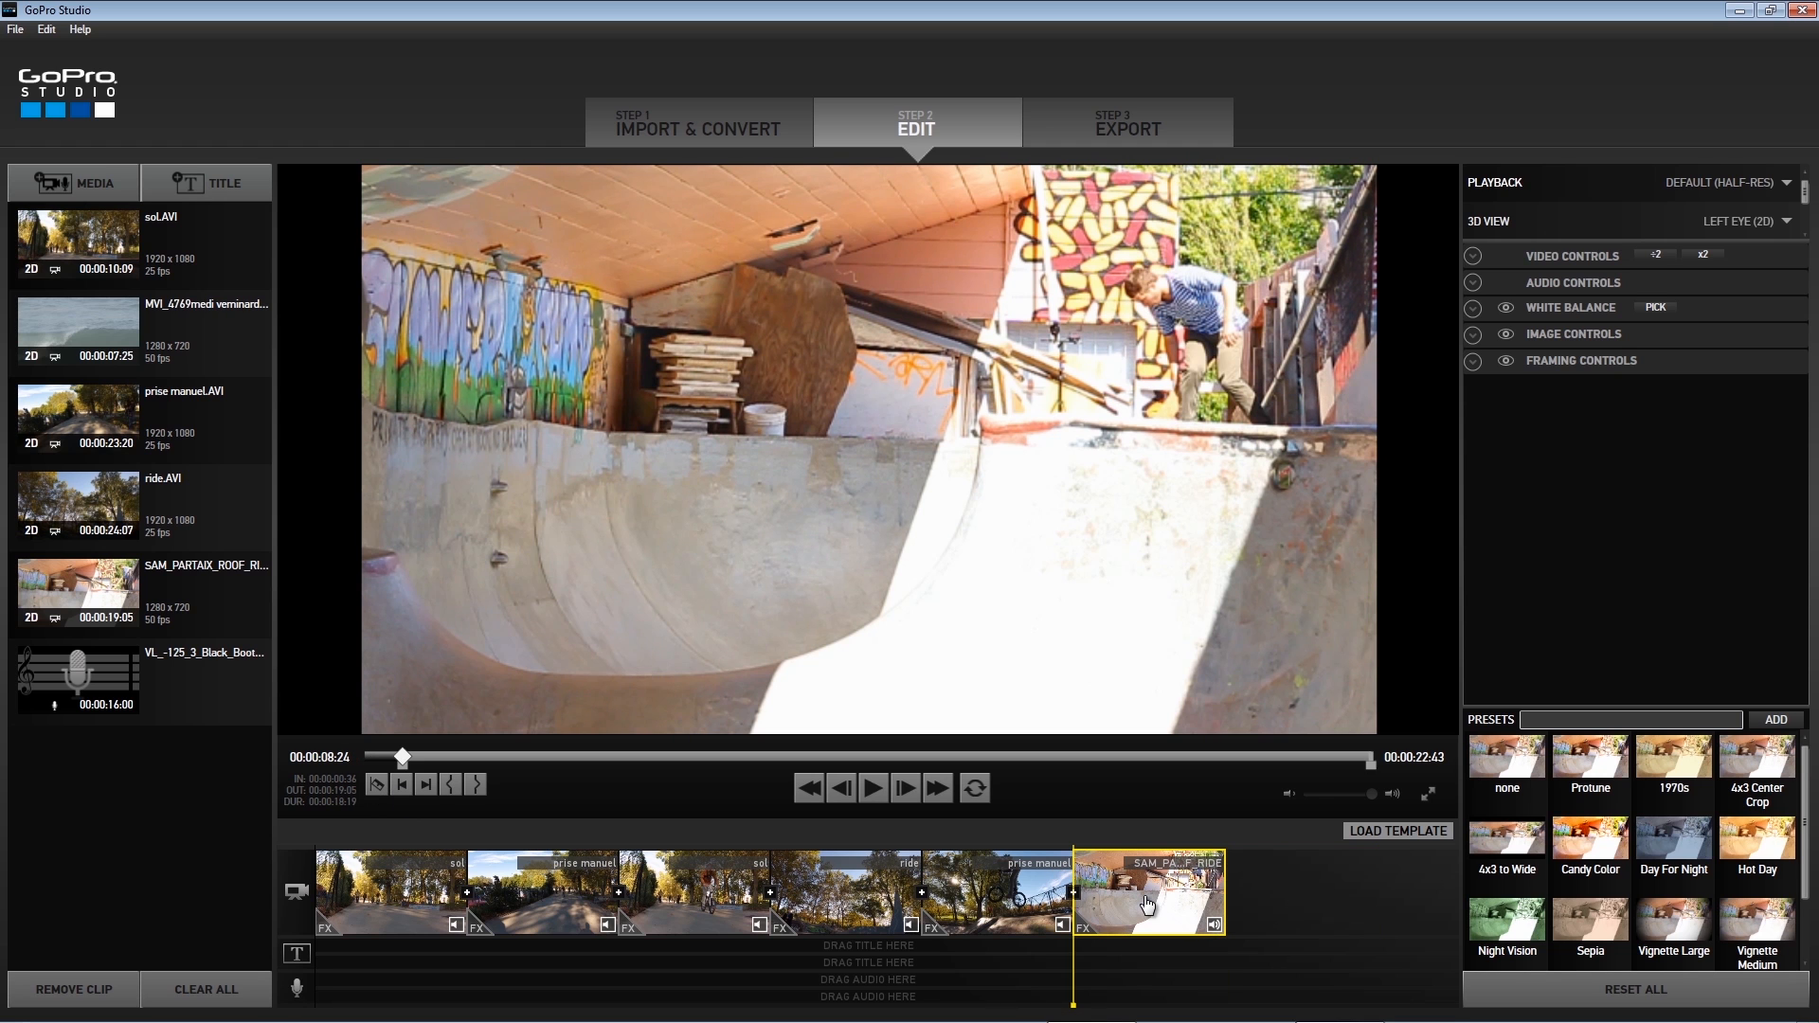
- Split the skateboard clip at 00:00:14:06, delete the part after the cut and play the passage from the last prise manuel piece
left_click_drag(1077, 1004, 1099, 1002)
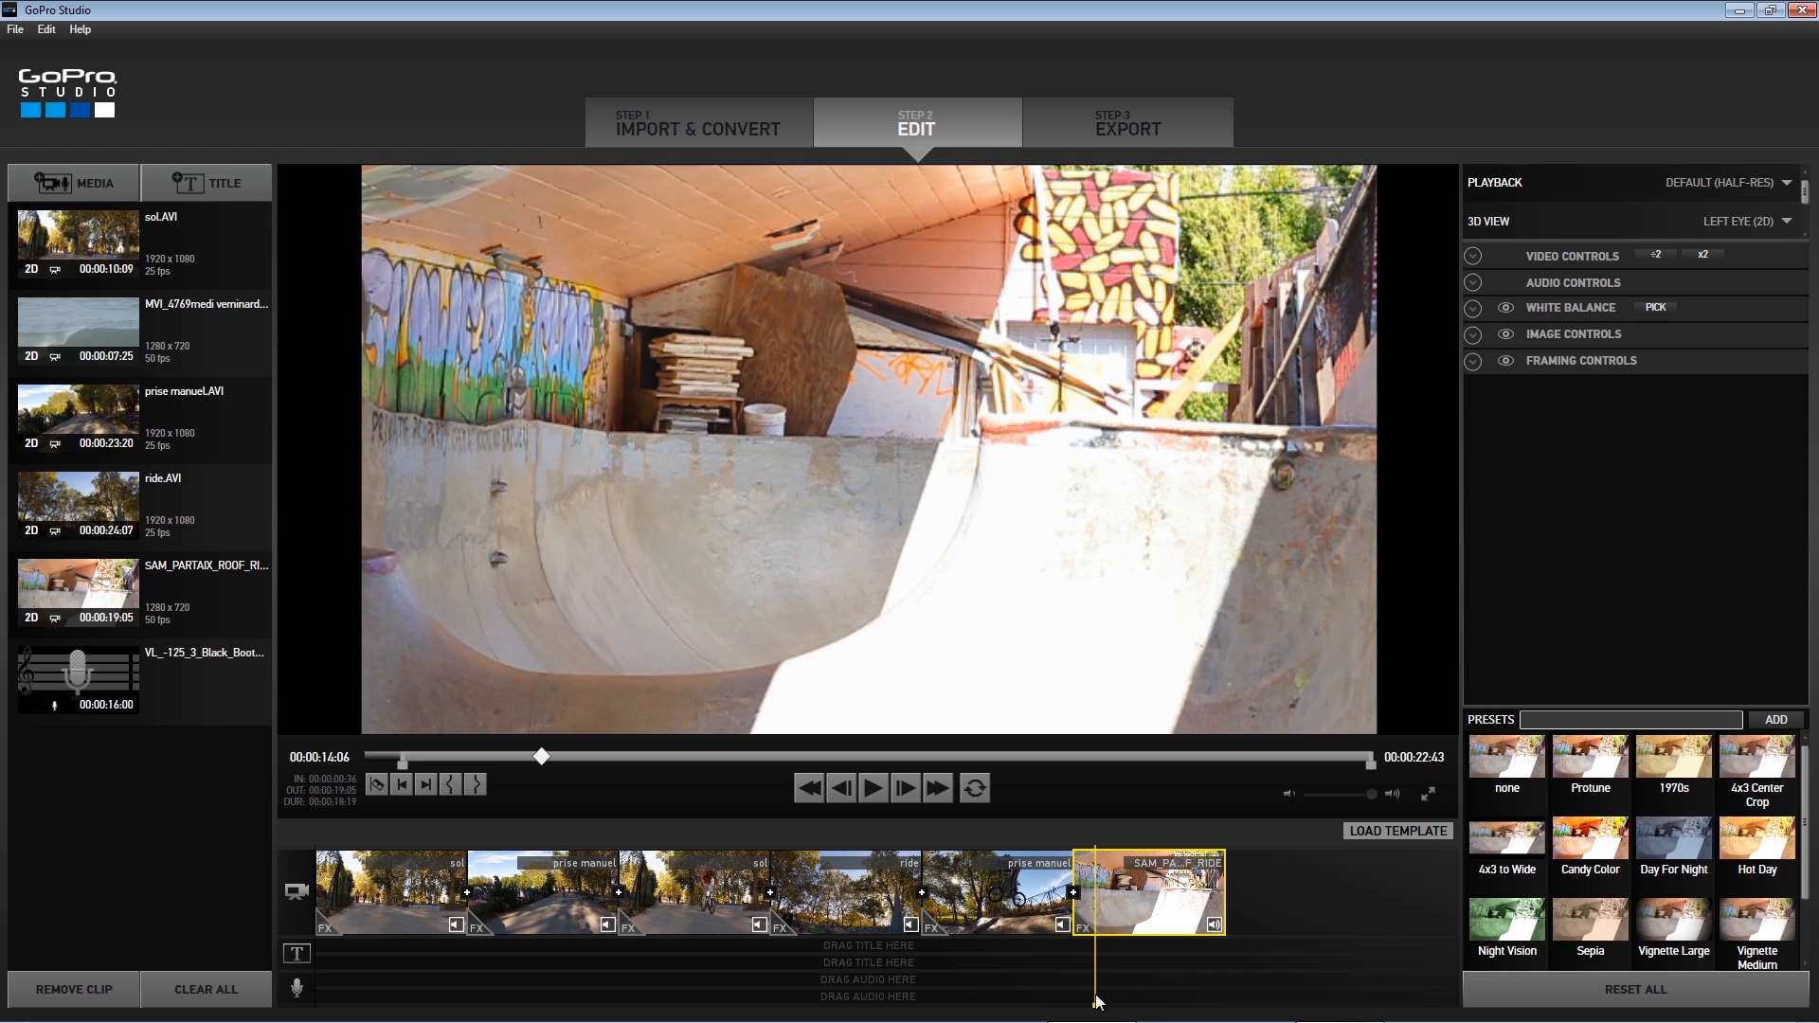
left_click(376, 785)
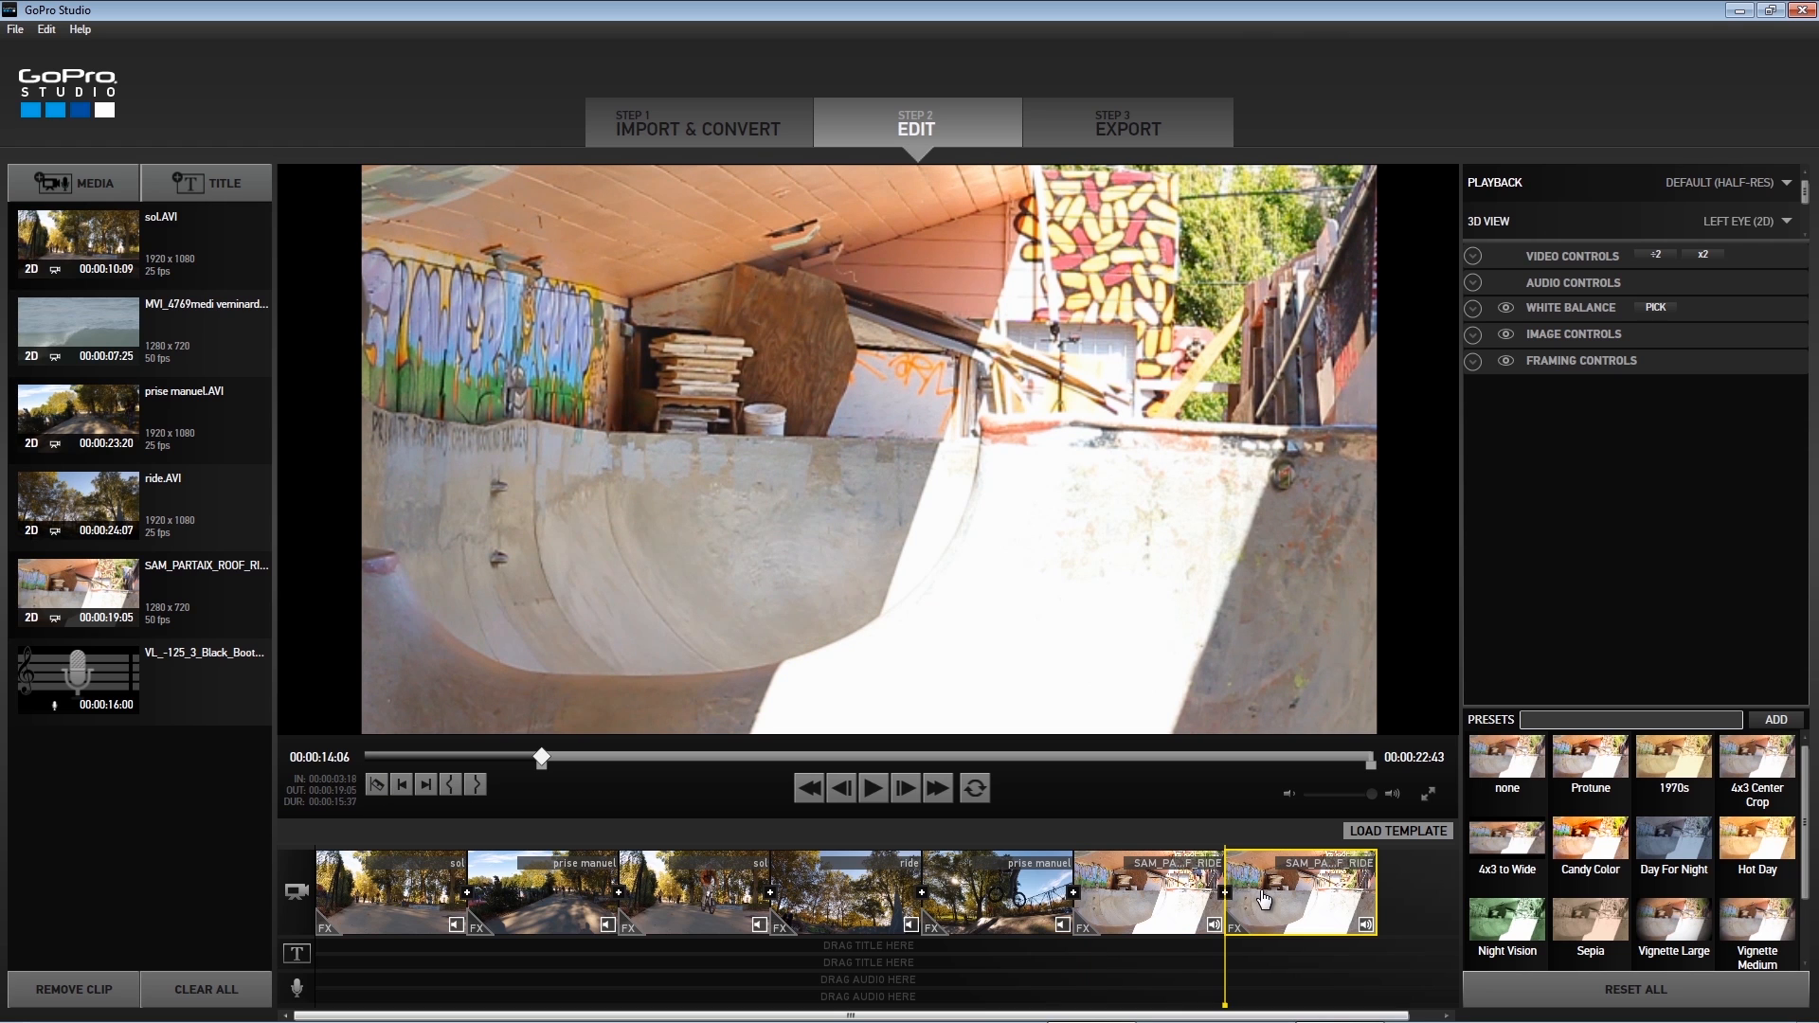
key("Delete")
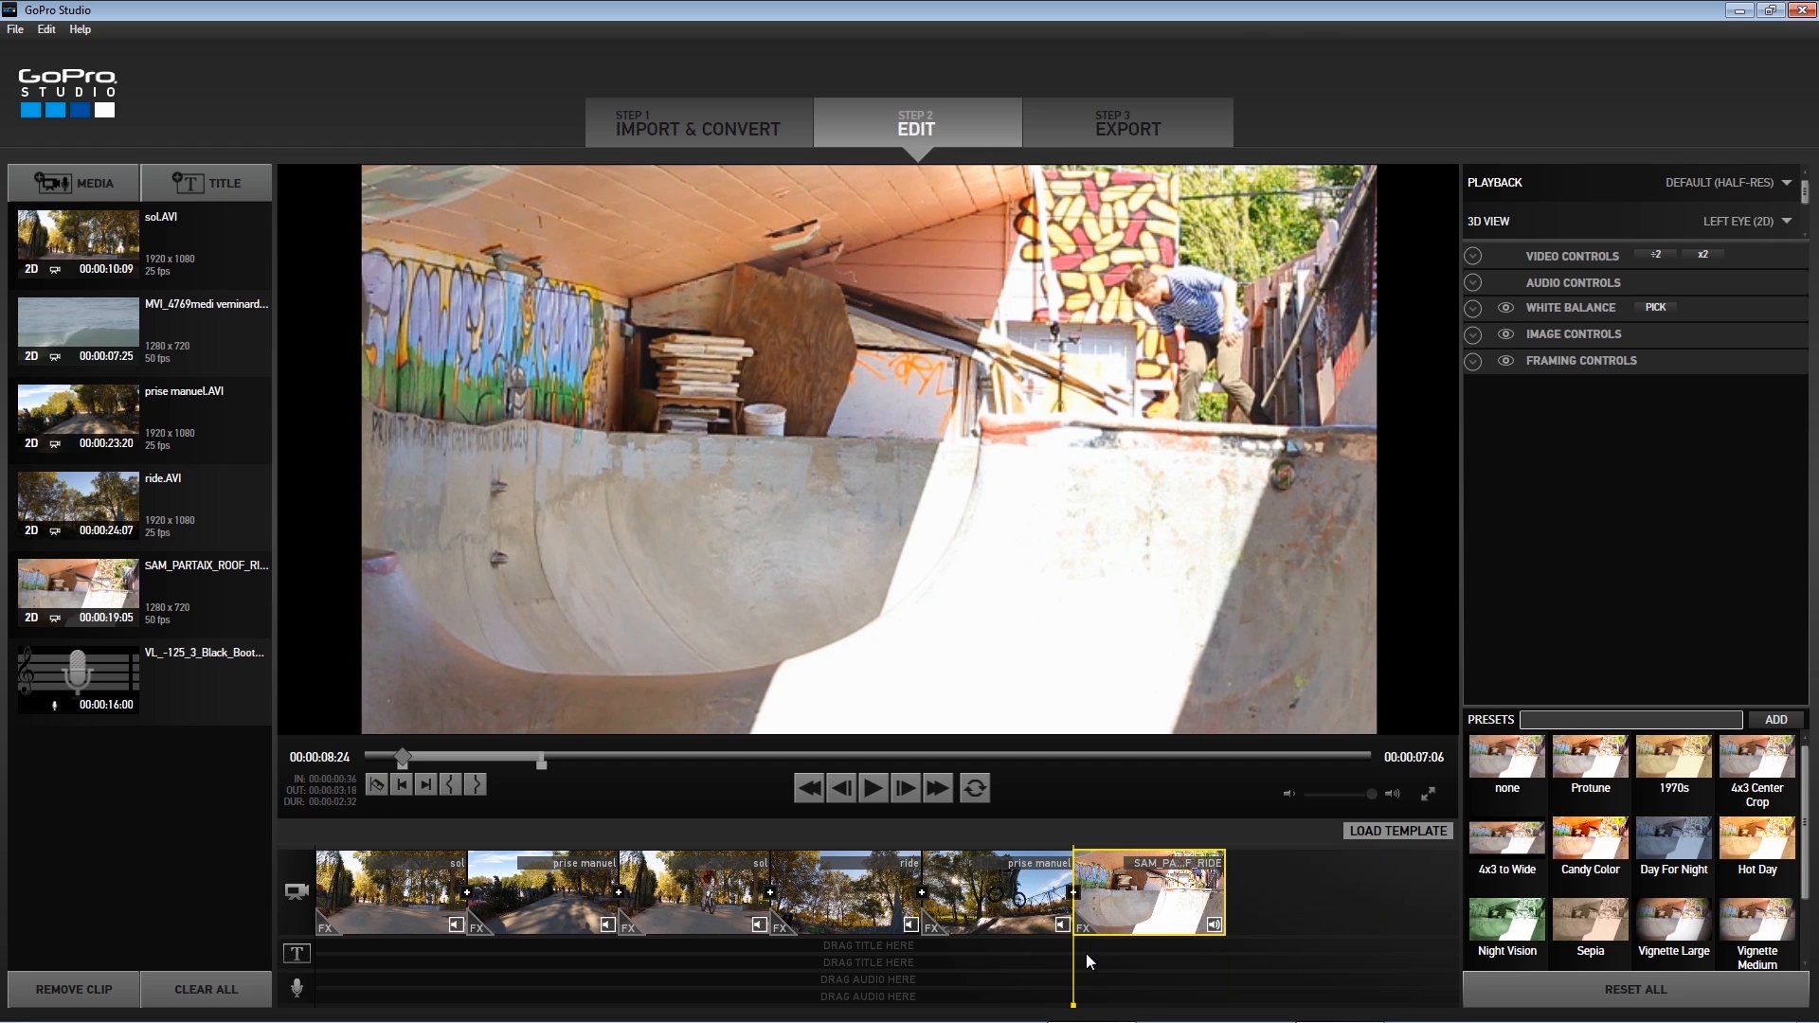
left_click_drag(1073, 992, 1022, 987)
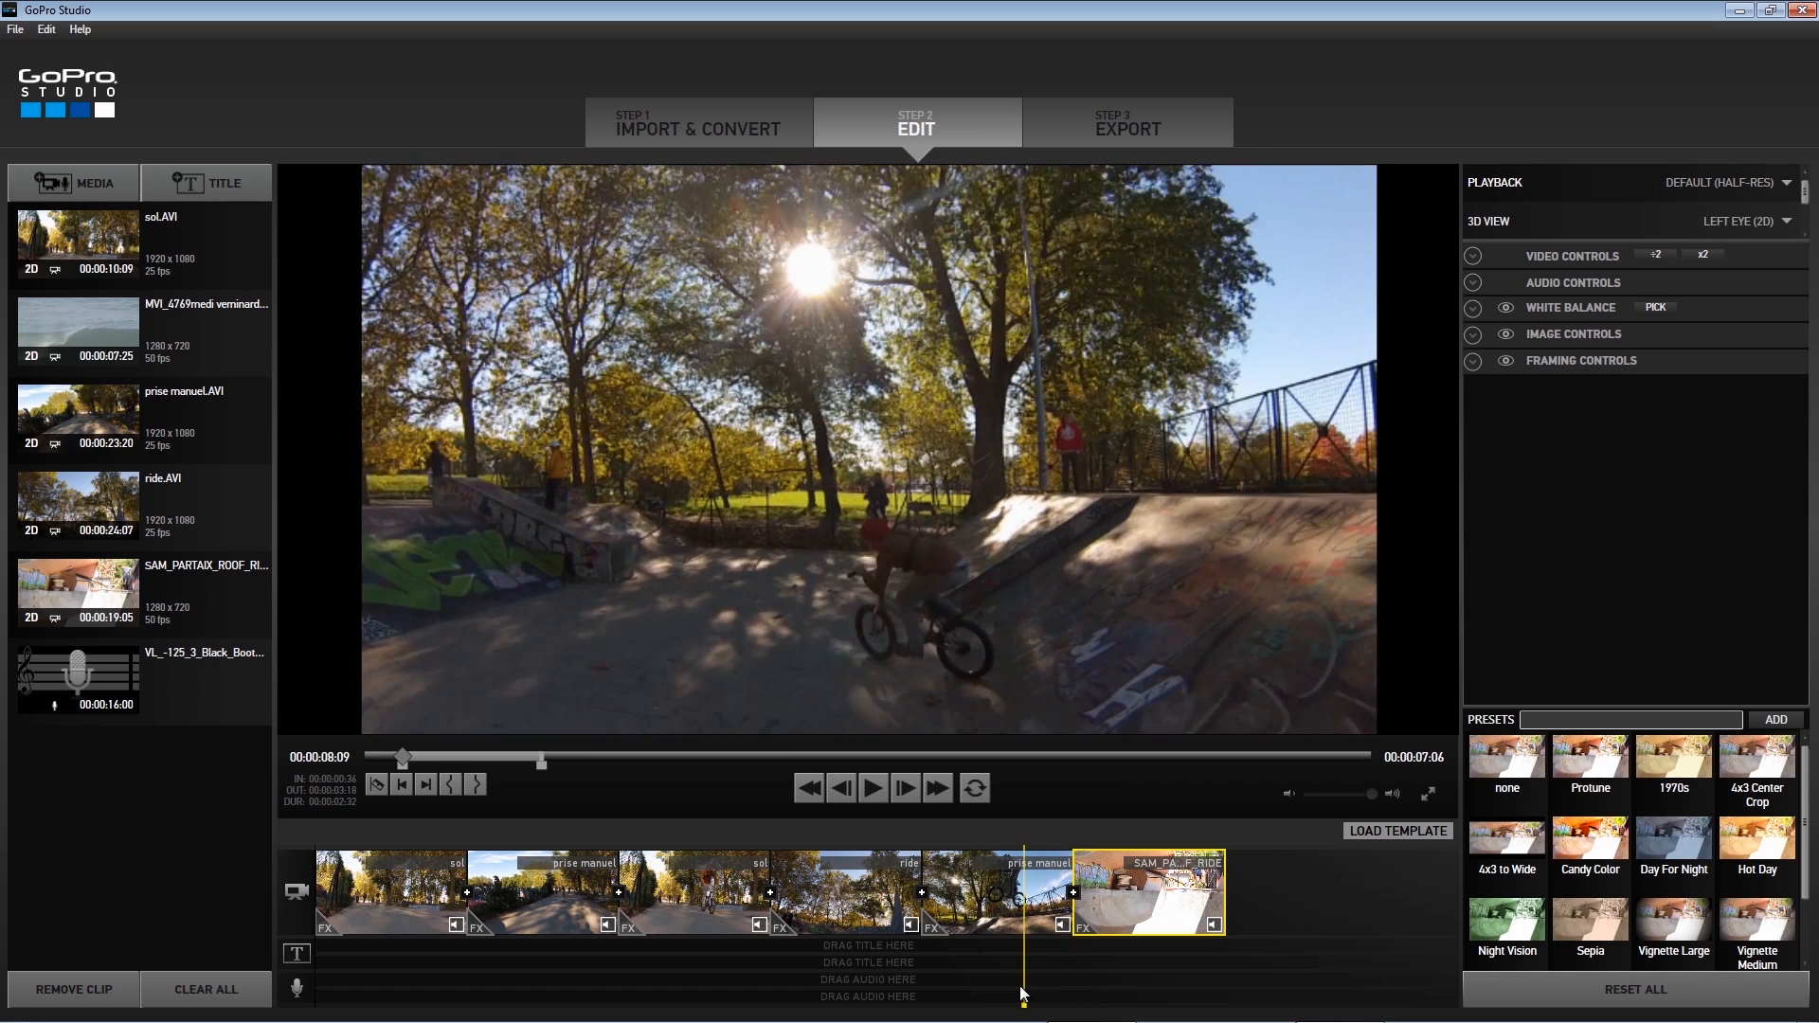
key("space")
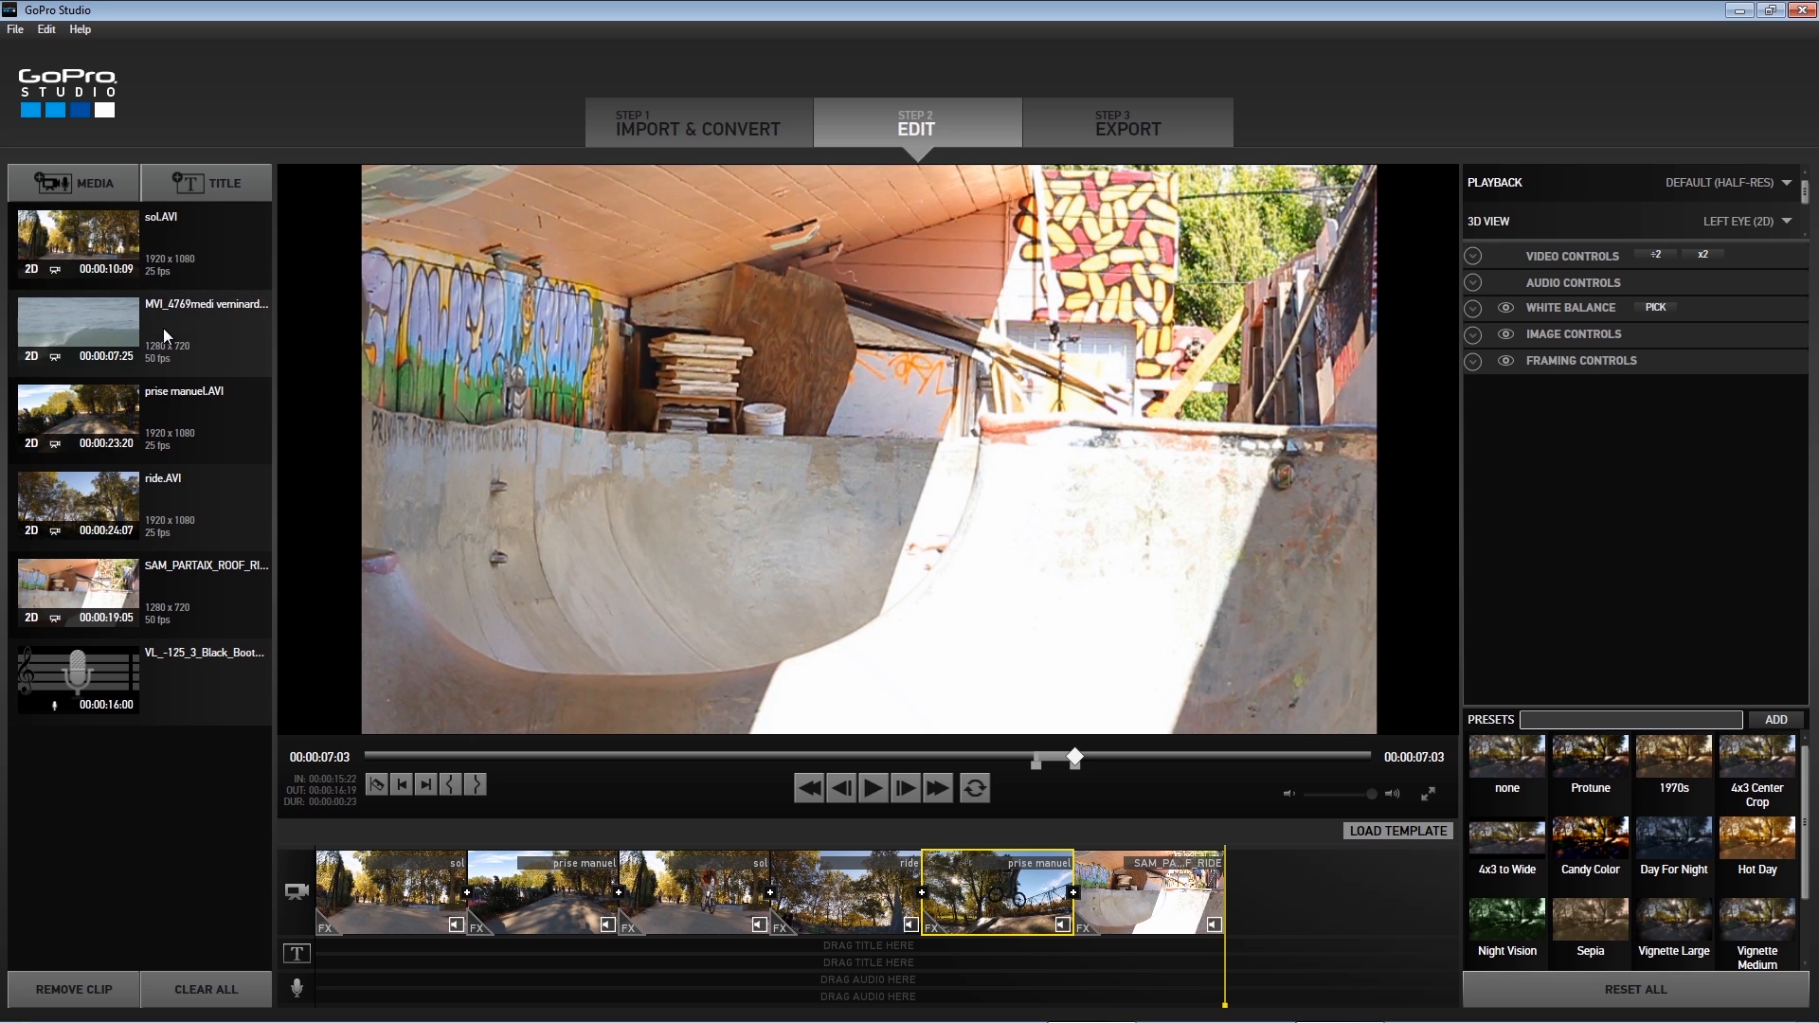
- Add the MVI_4769 surf clip at the end of the timeline, split it at 00:00:16:08 and delete the part before the cut
left_click_drag(166, 331, 1268, 896)
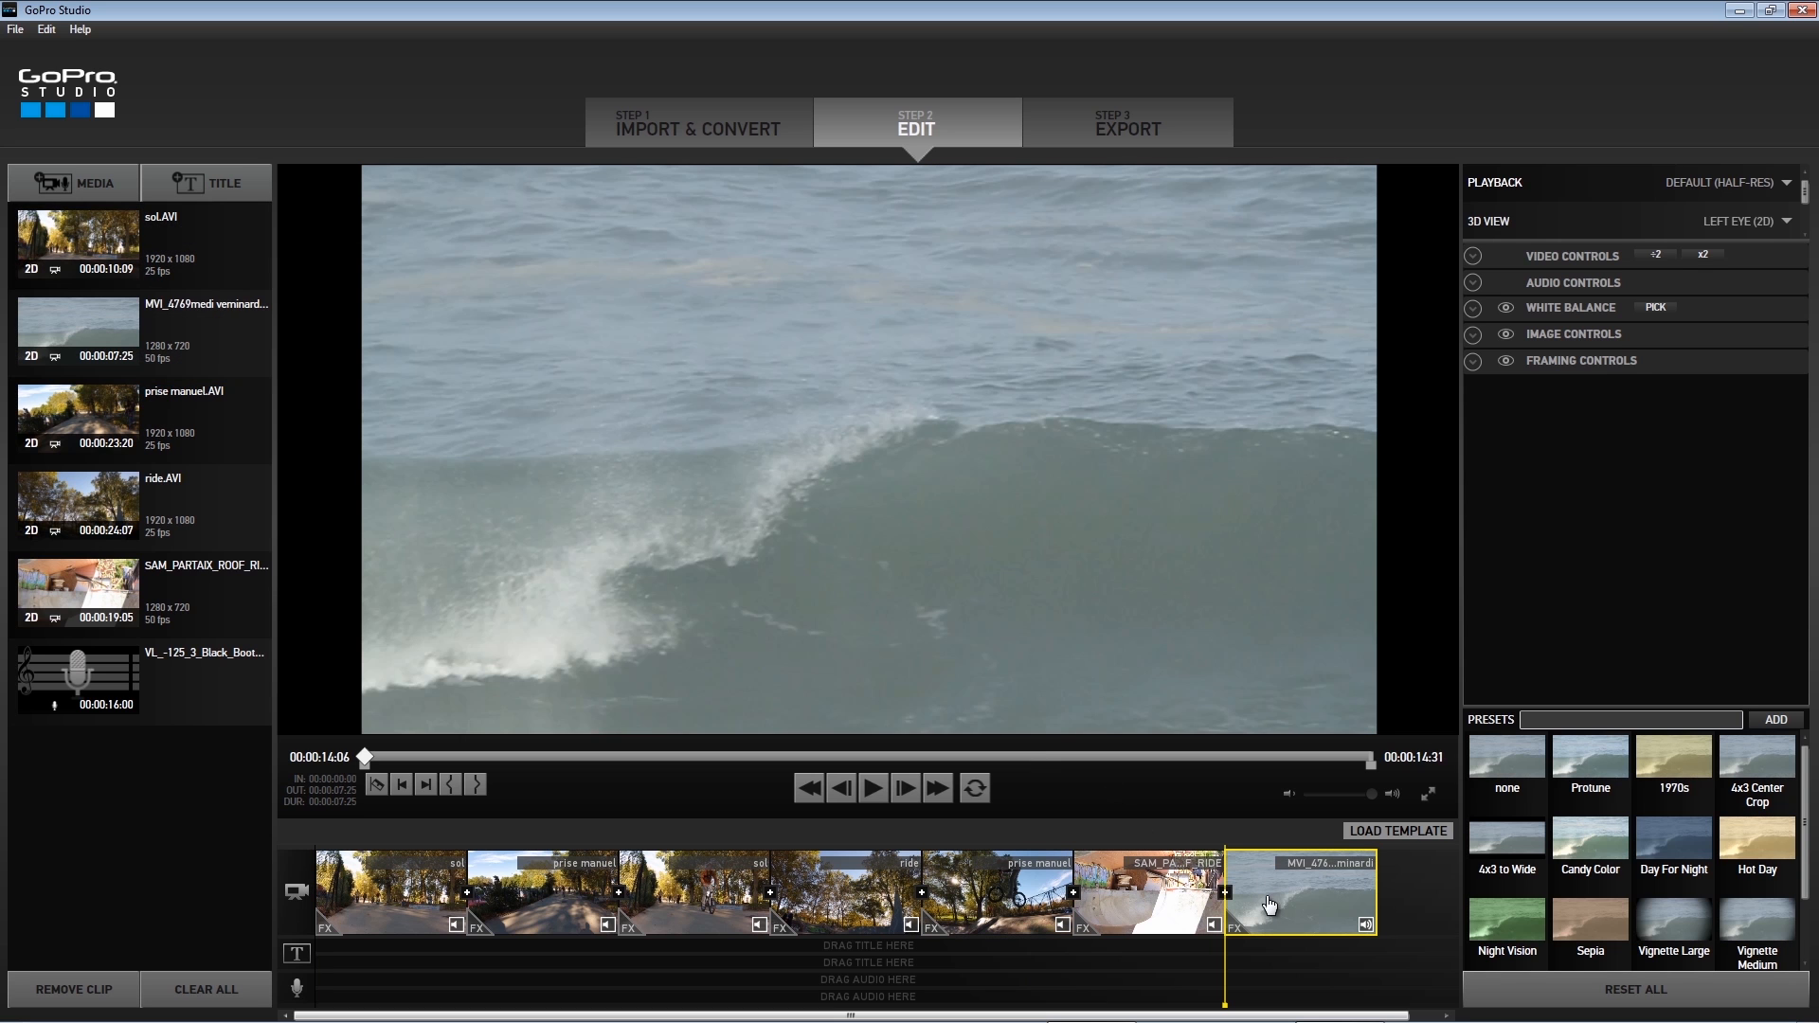
left_click_drag(1231, 953, 1246, 963)
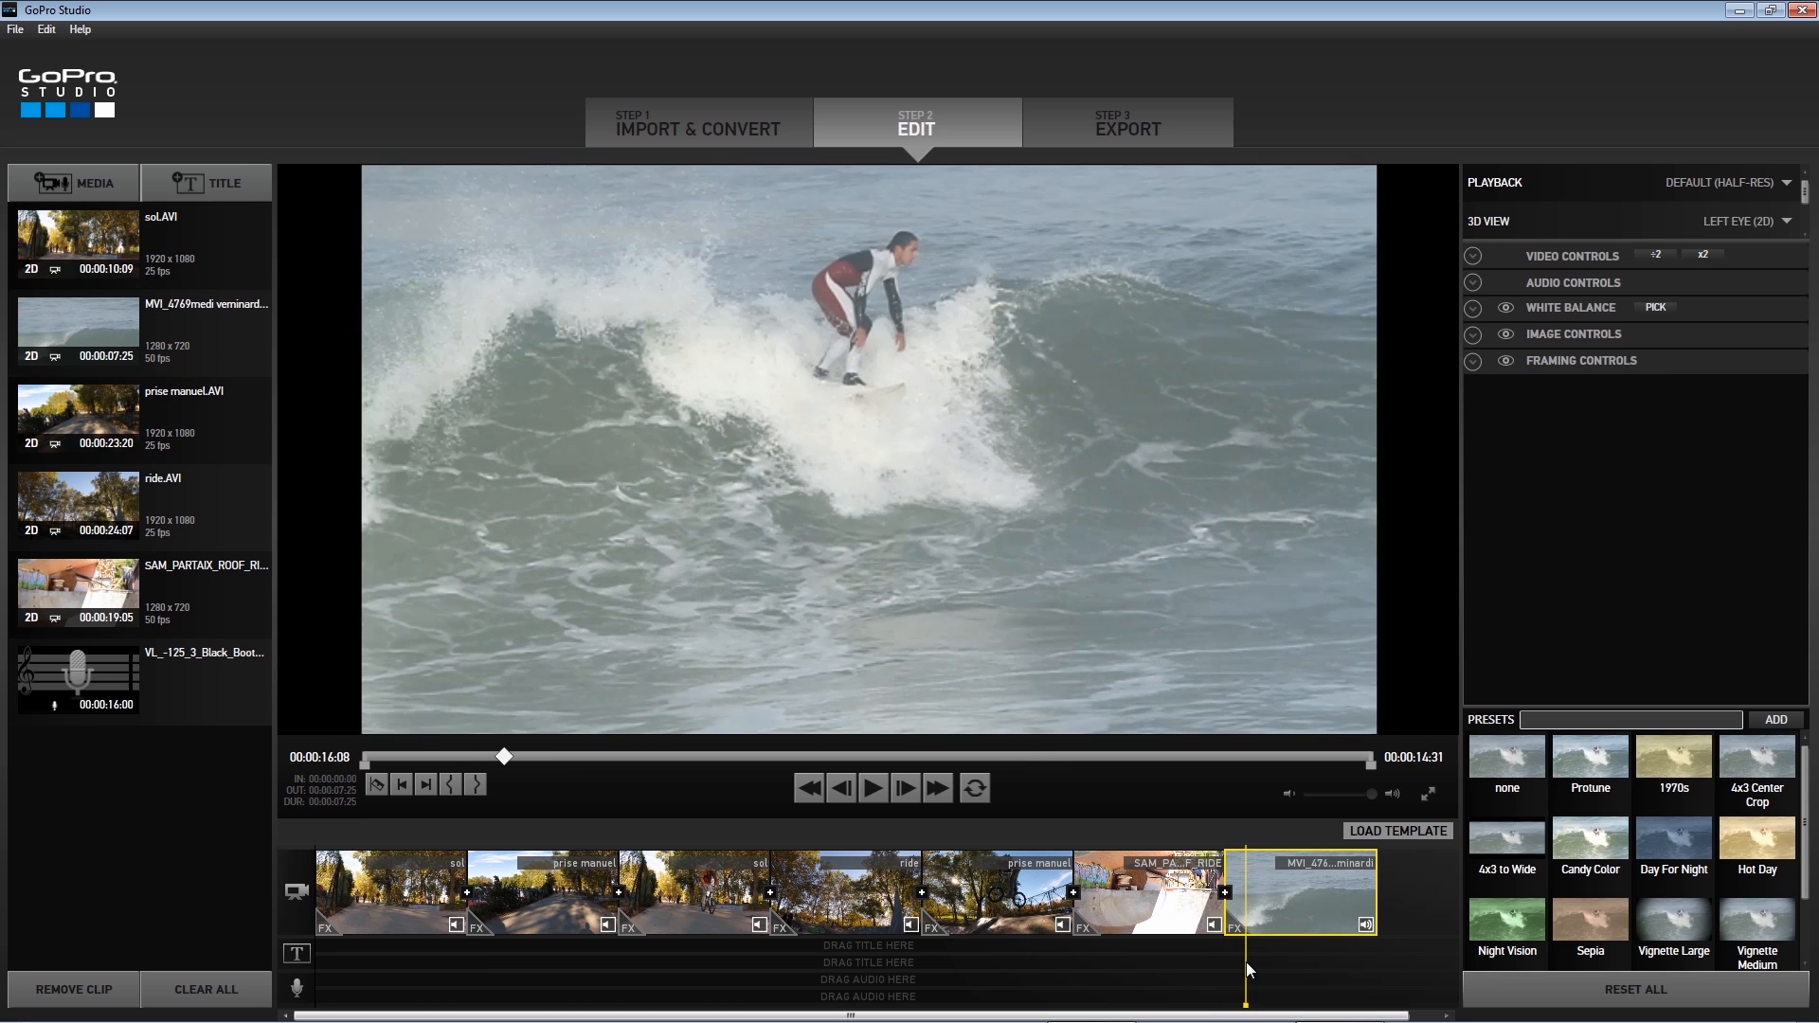
left_click(379, 787)
left_click(1196, 903)
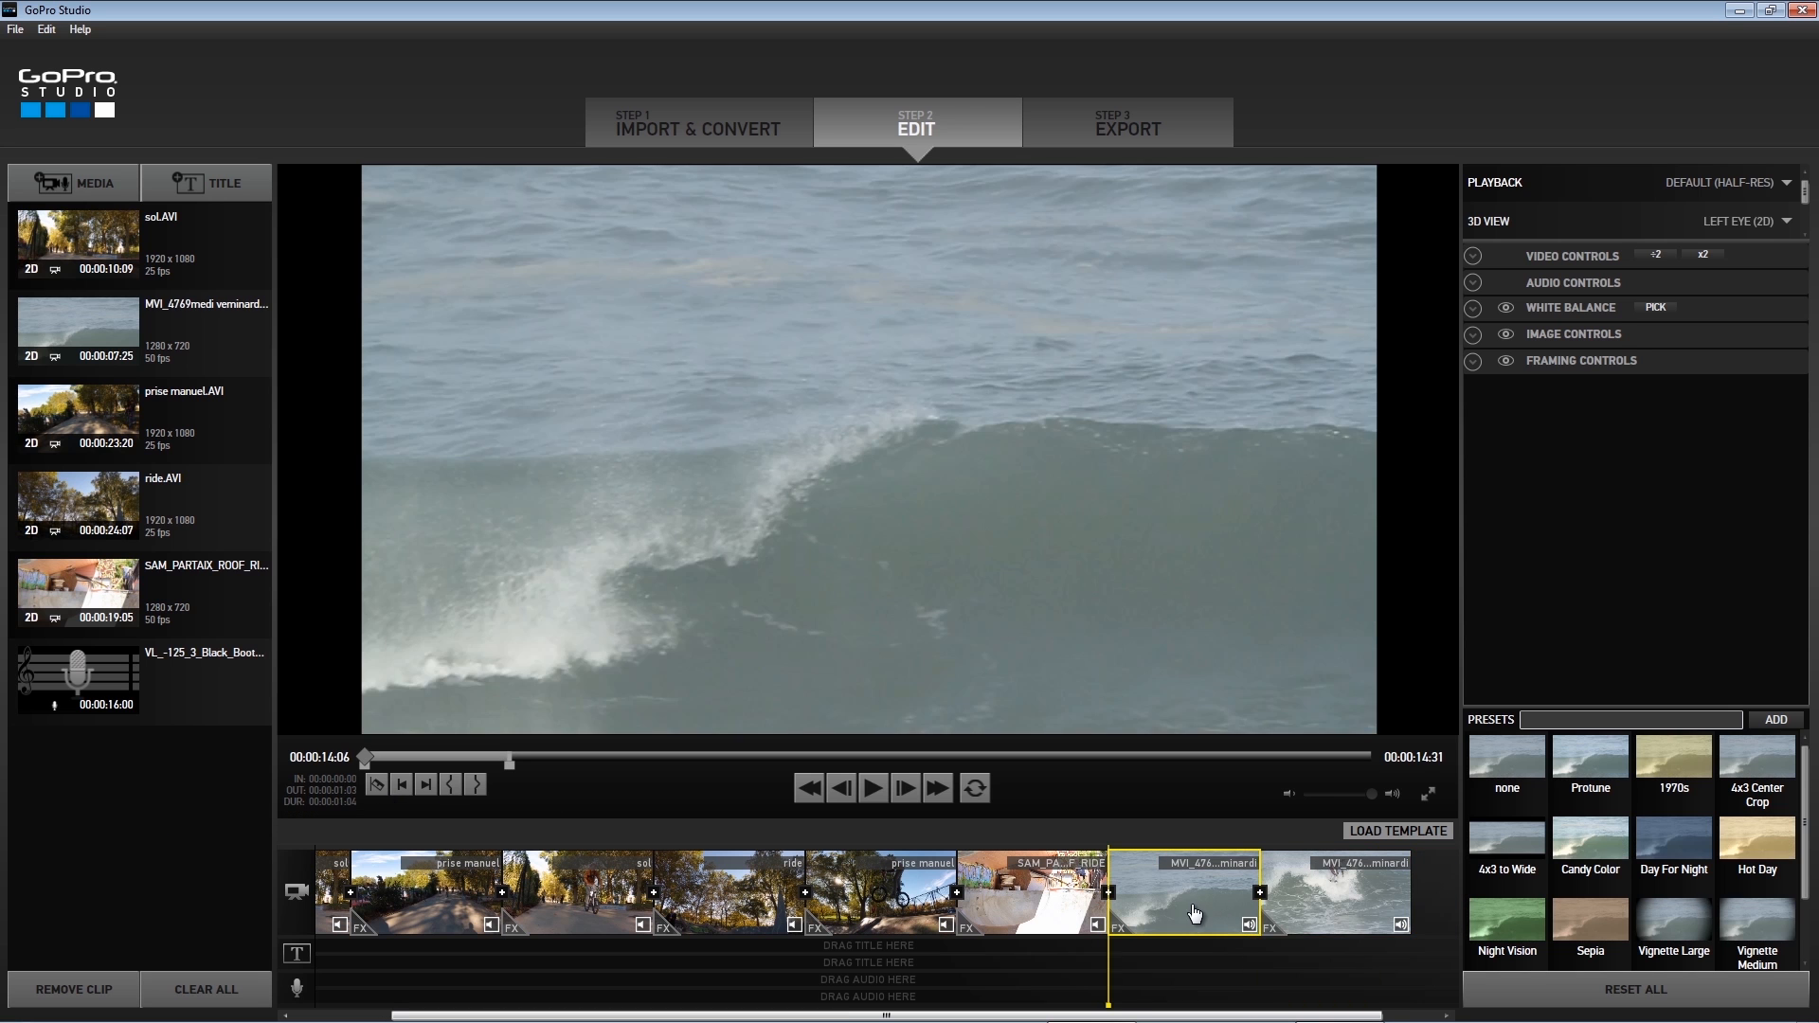
key("Delete")
- Split the surf clip at 00:00:22:05, delete the part after the cut and return to the start of the sequence
left_click_drag(1198, 987, 1289, 992)
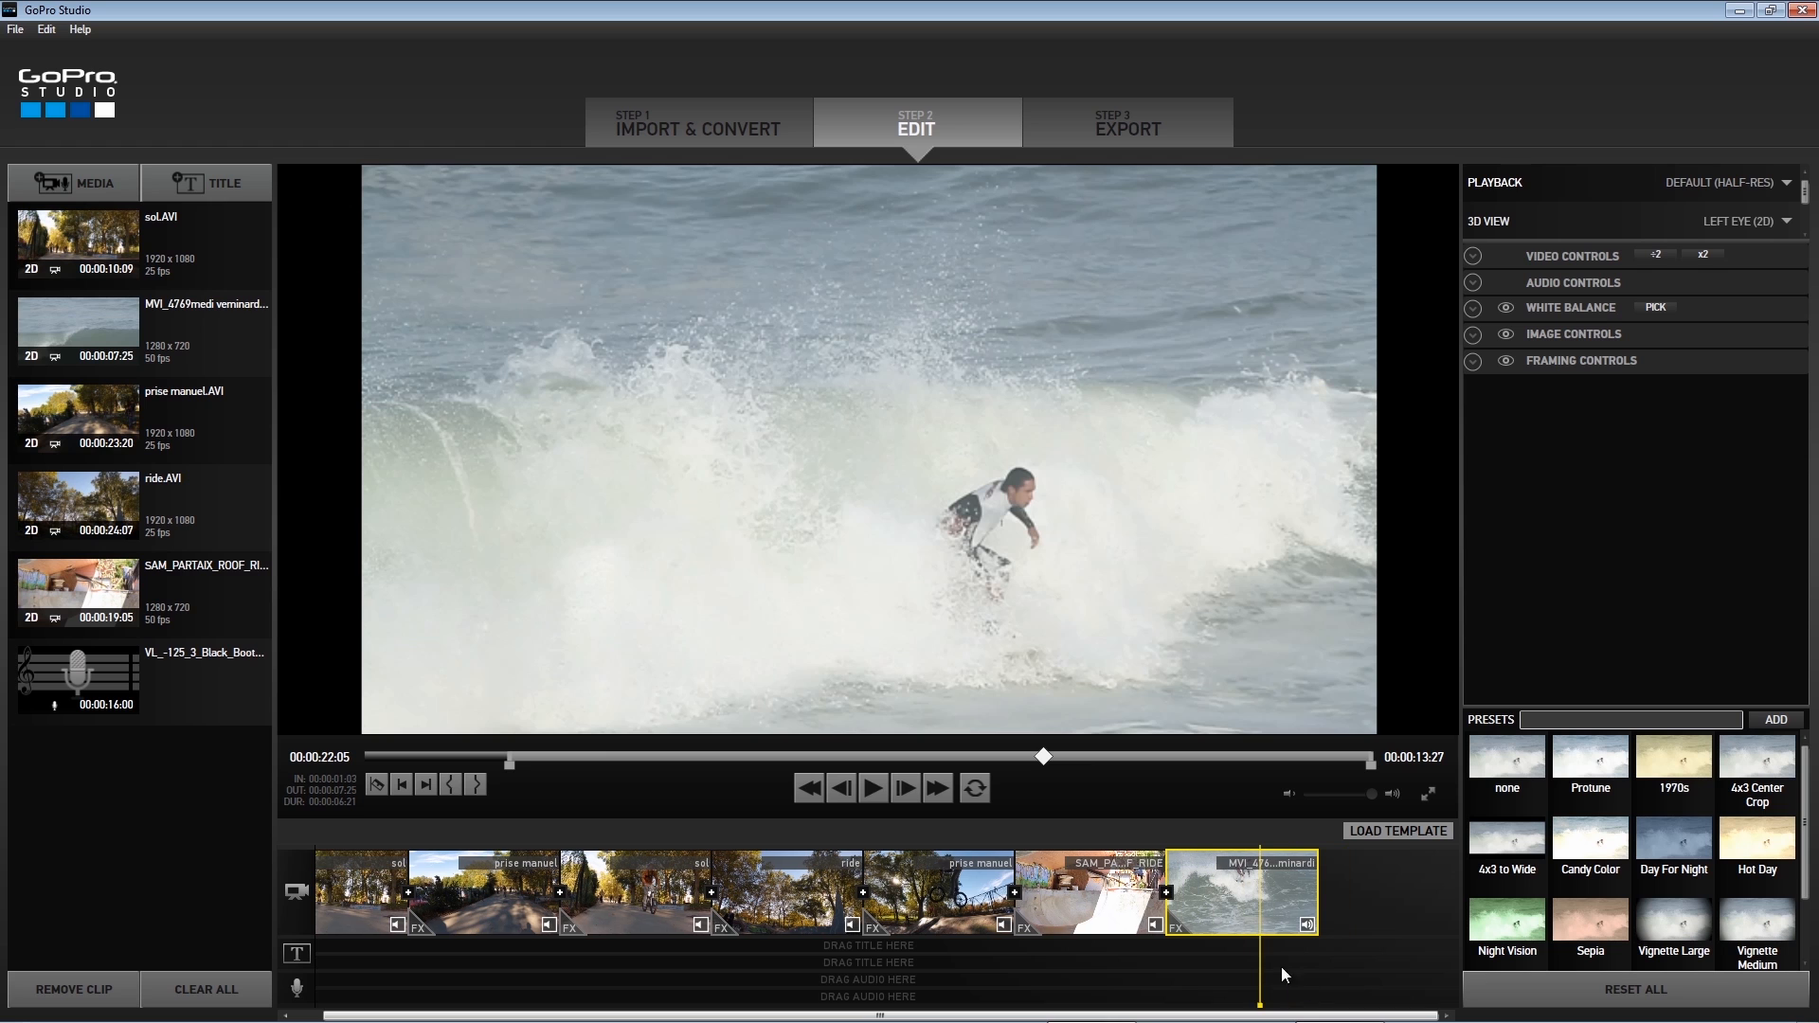
left_click(377, 786)
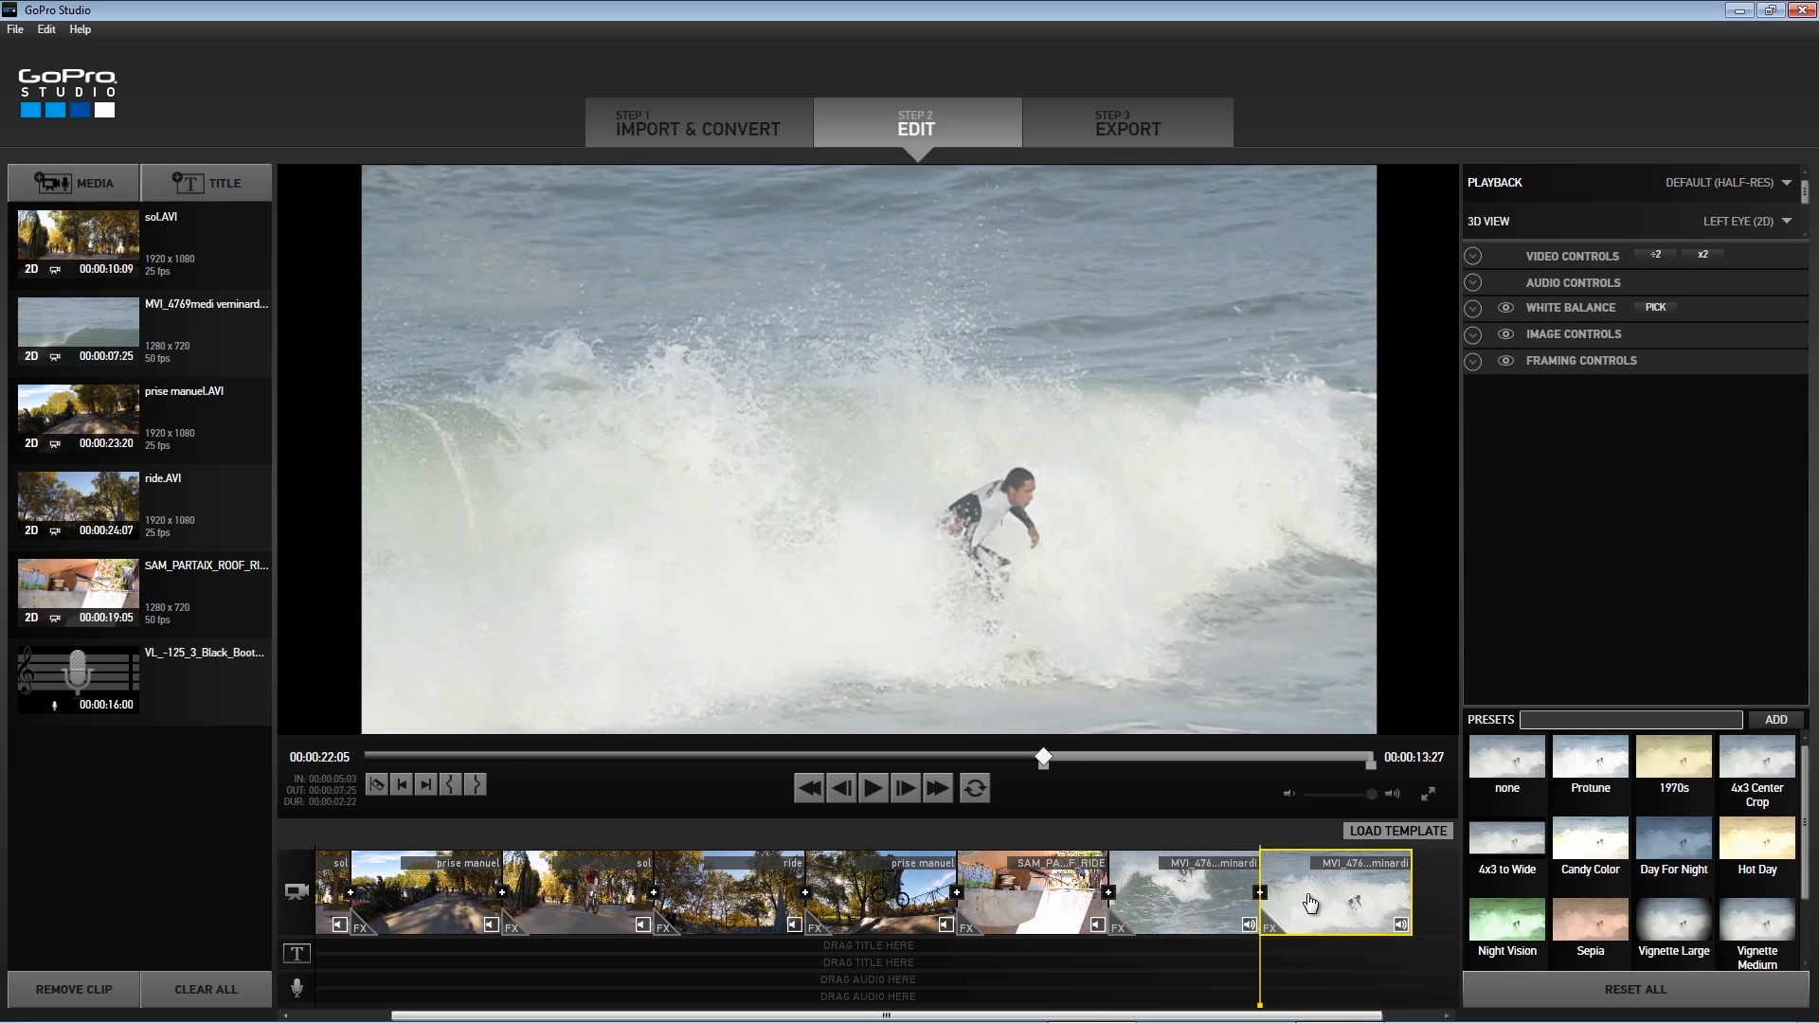
key("Delete")
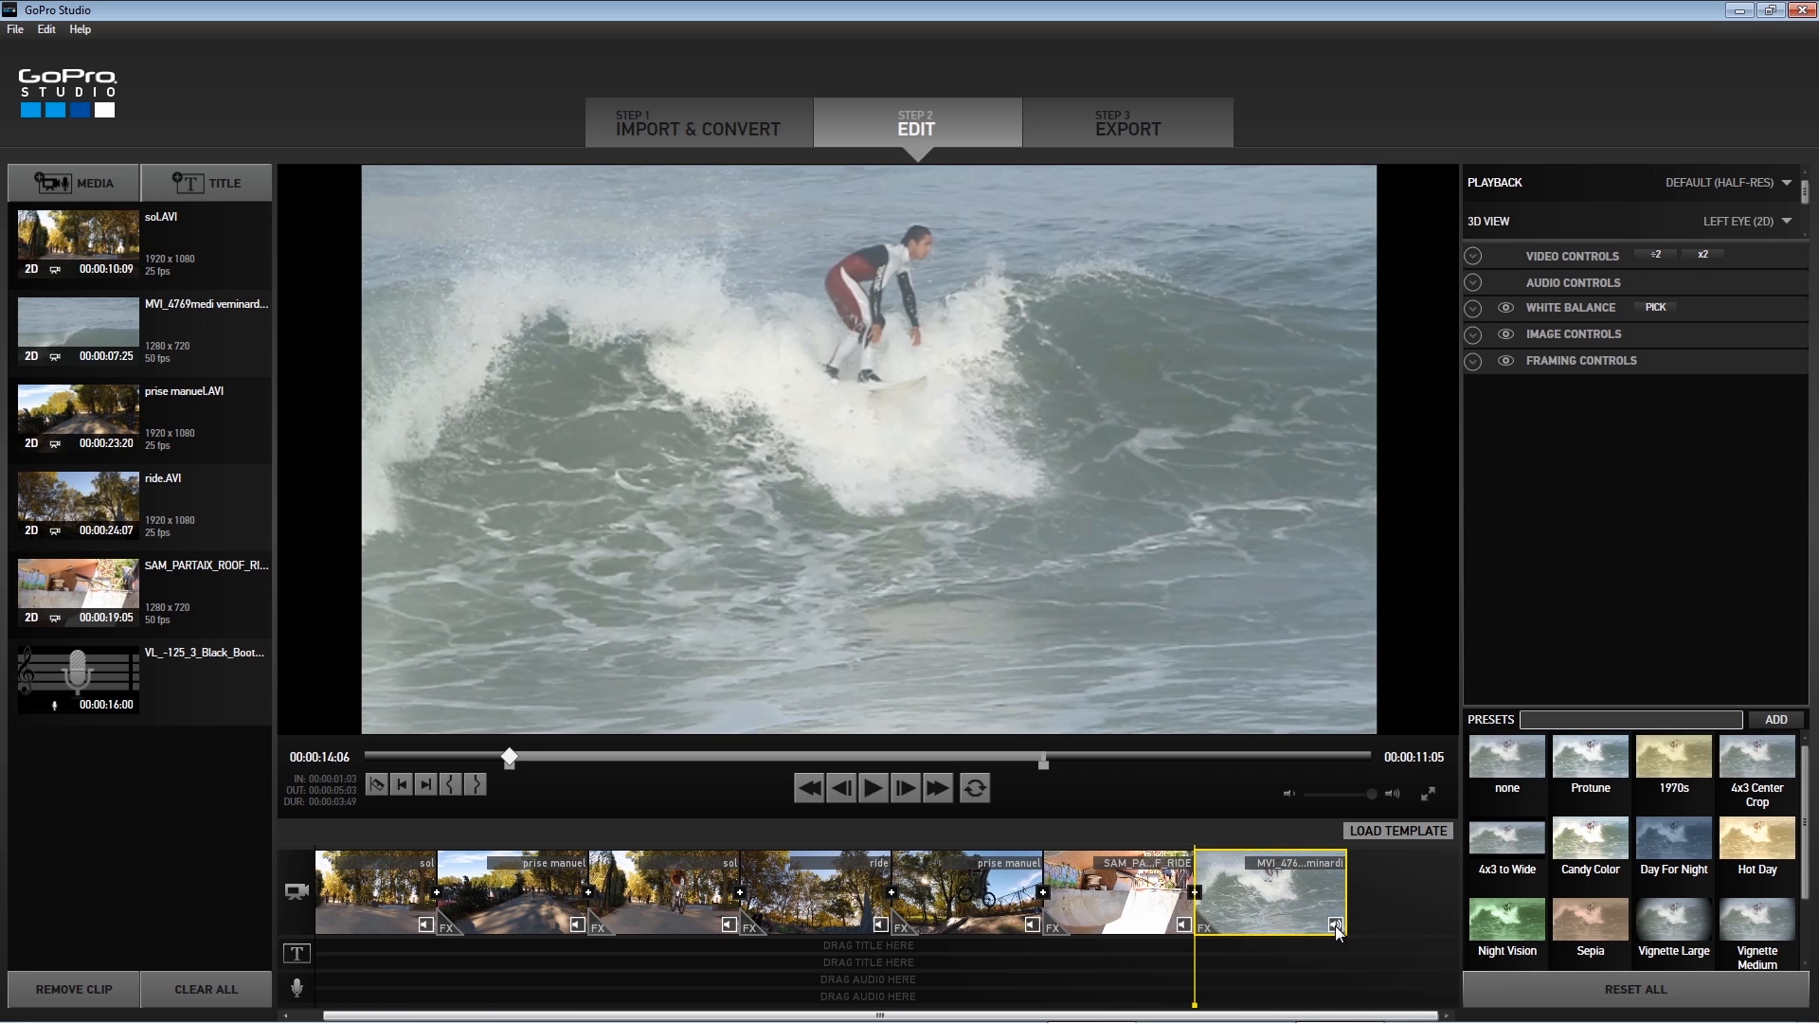
left_click_drag(1202, 984, 237, 948)
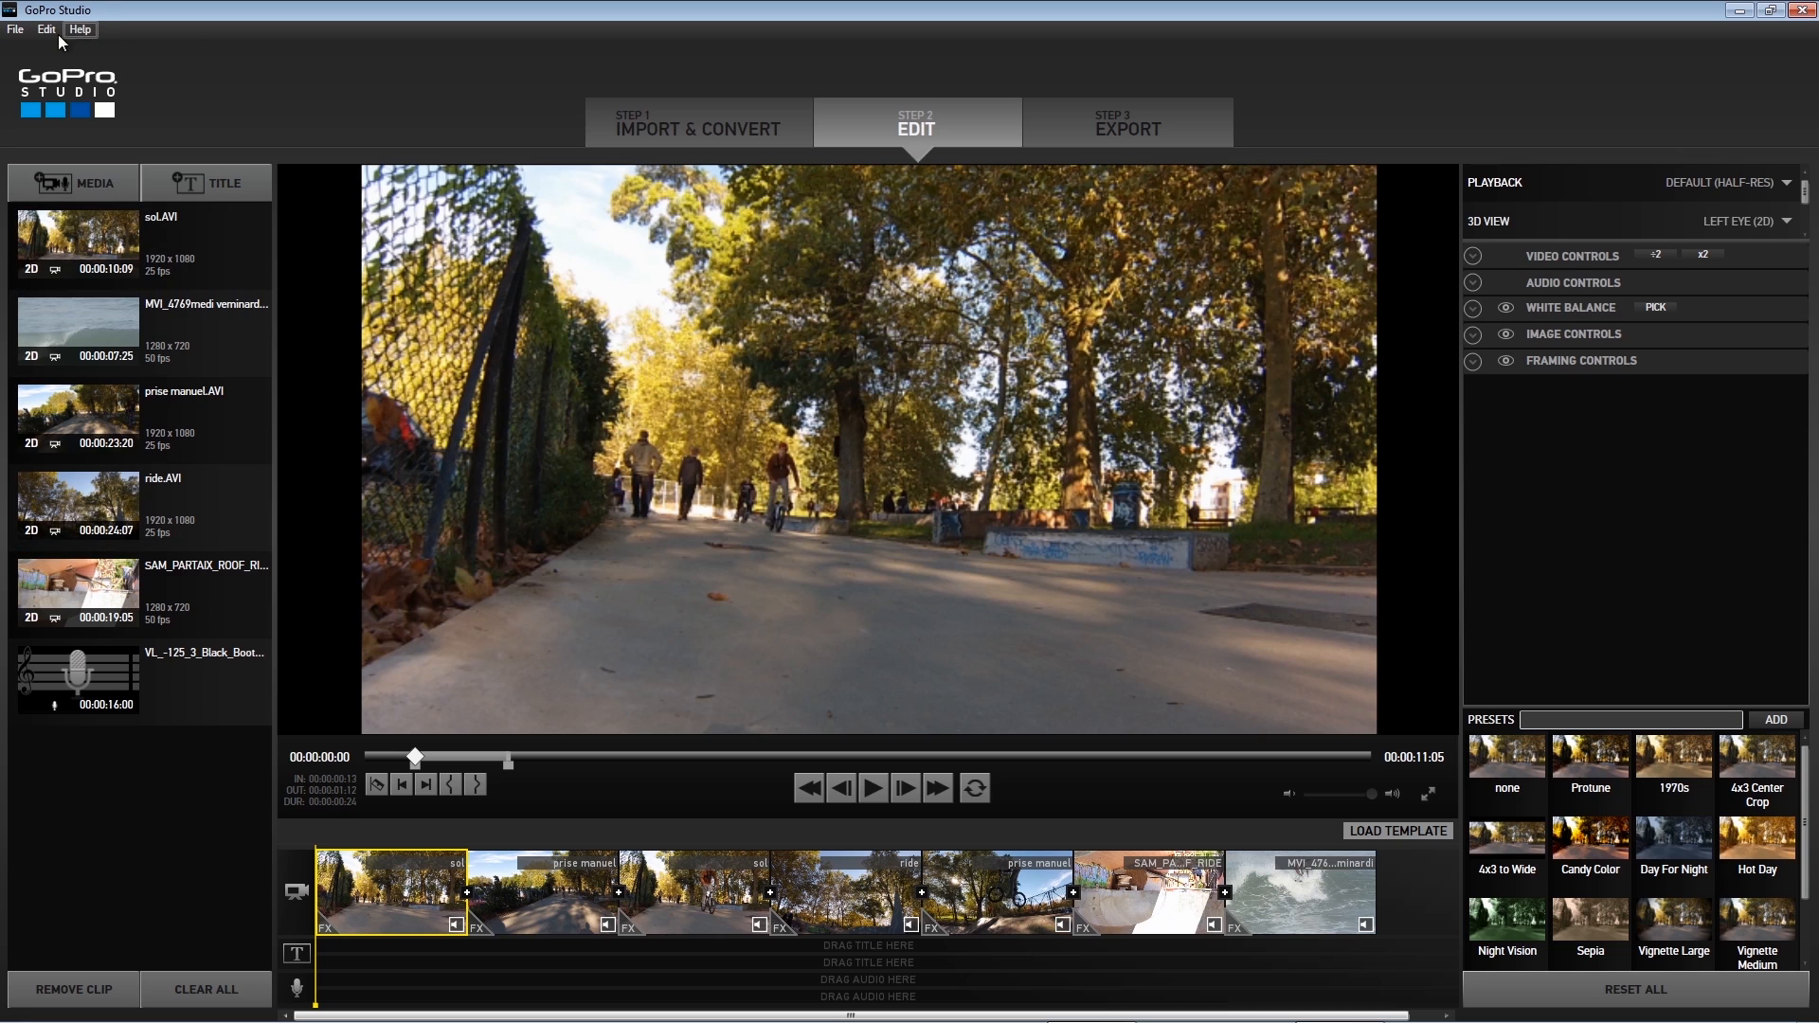
left_click(15, 29)
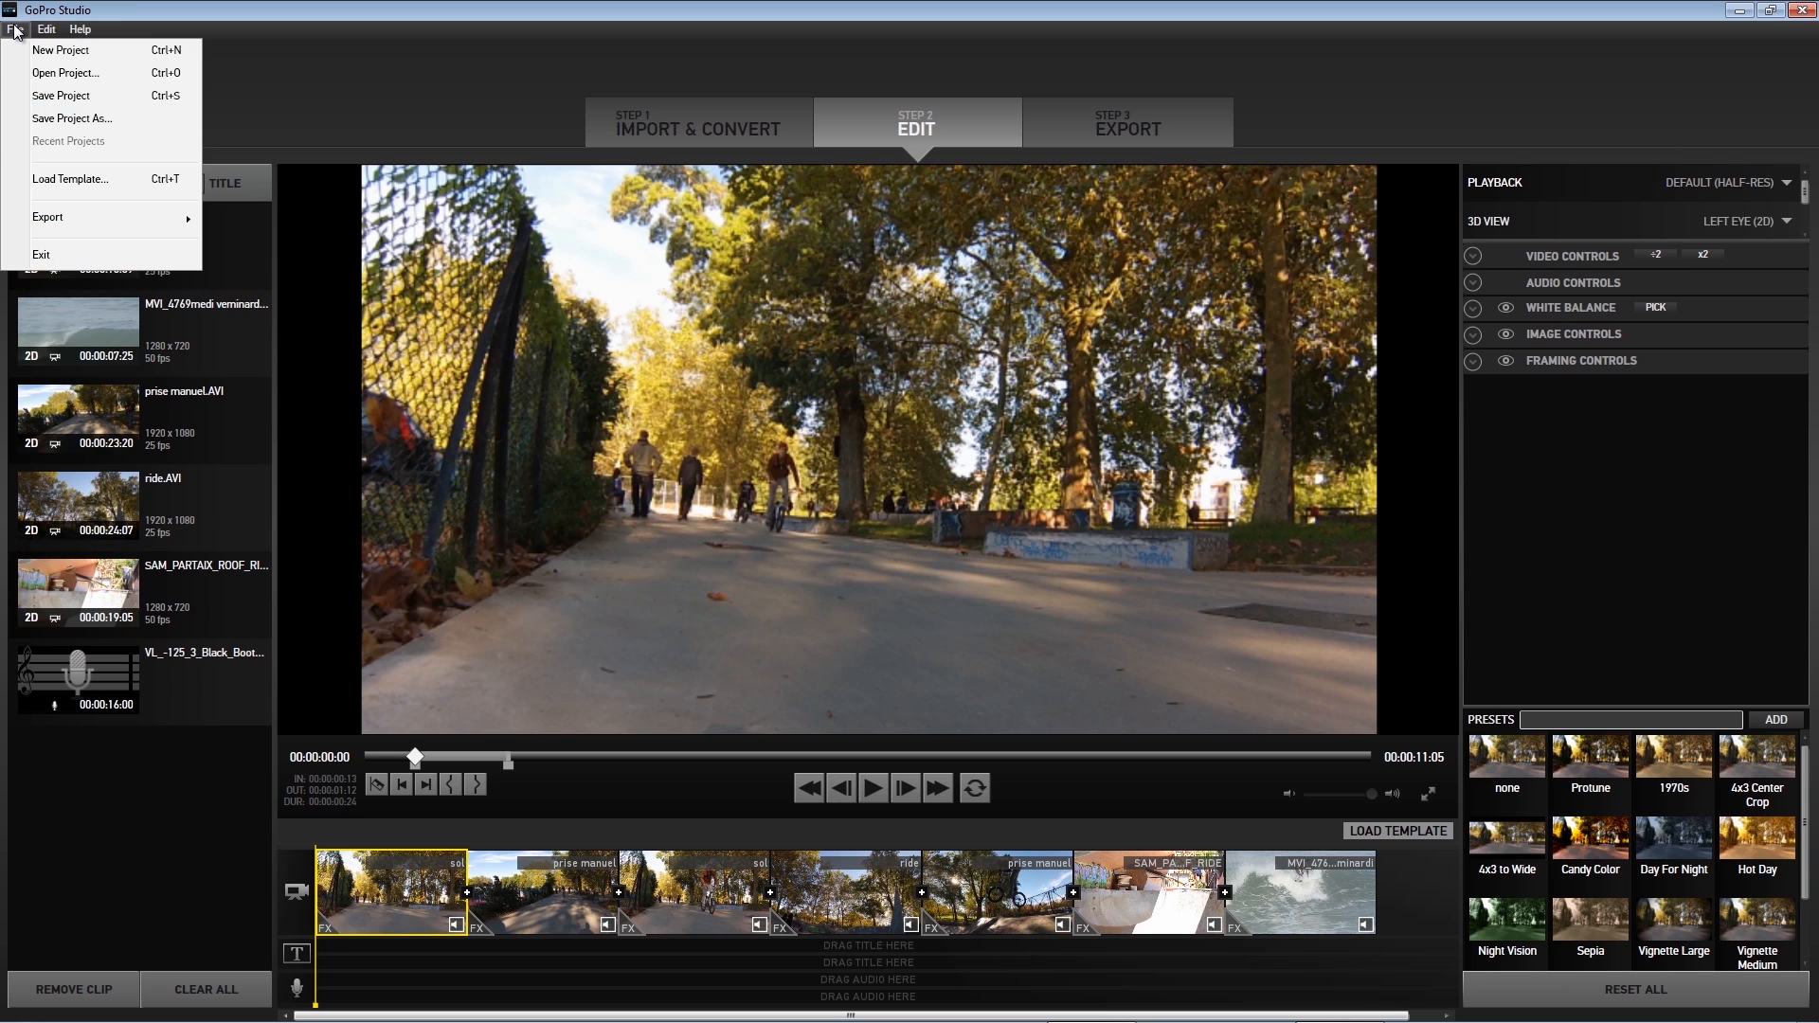
left_click(374, 38)
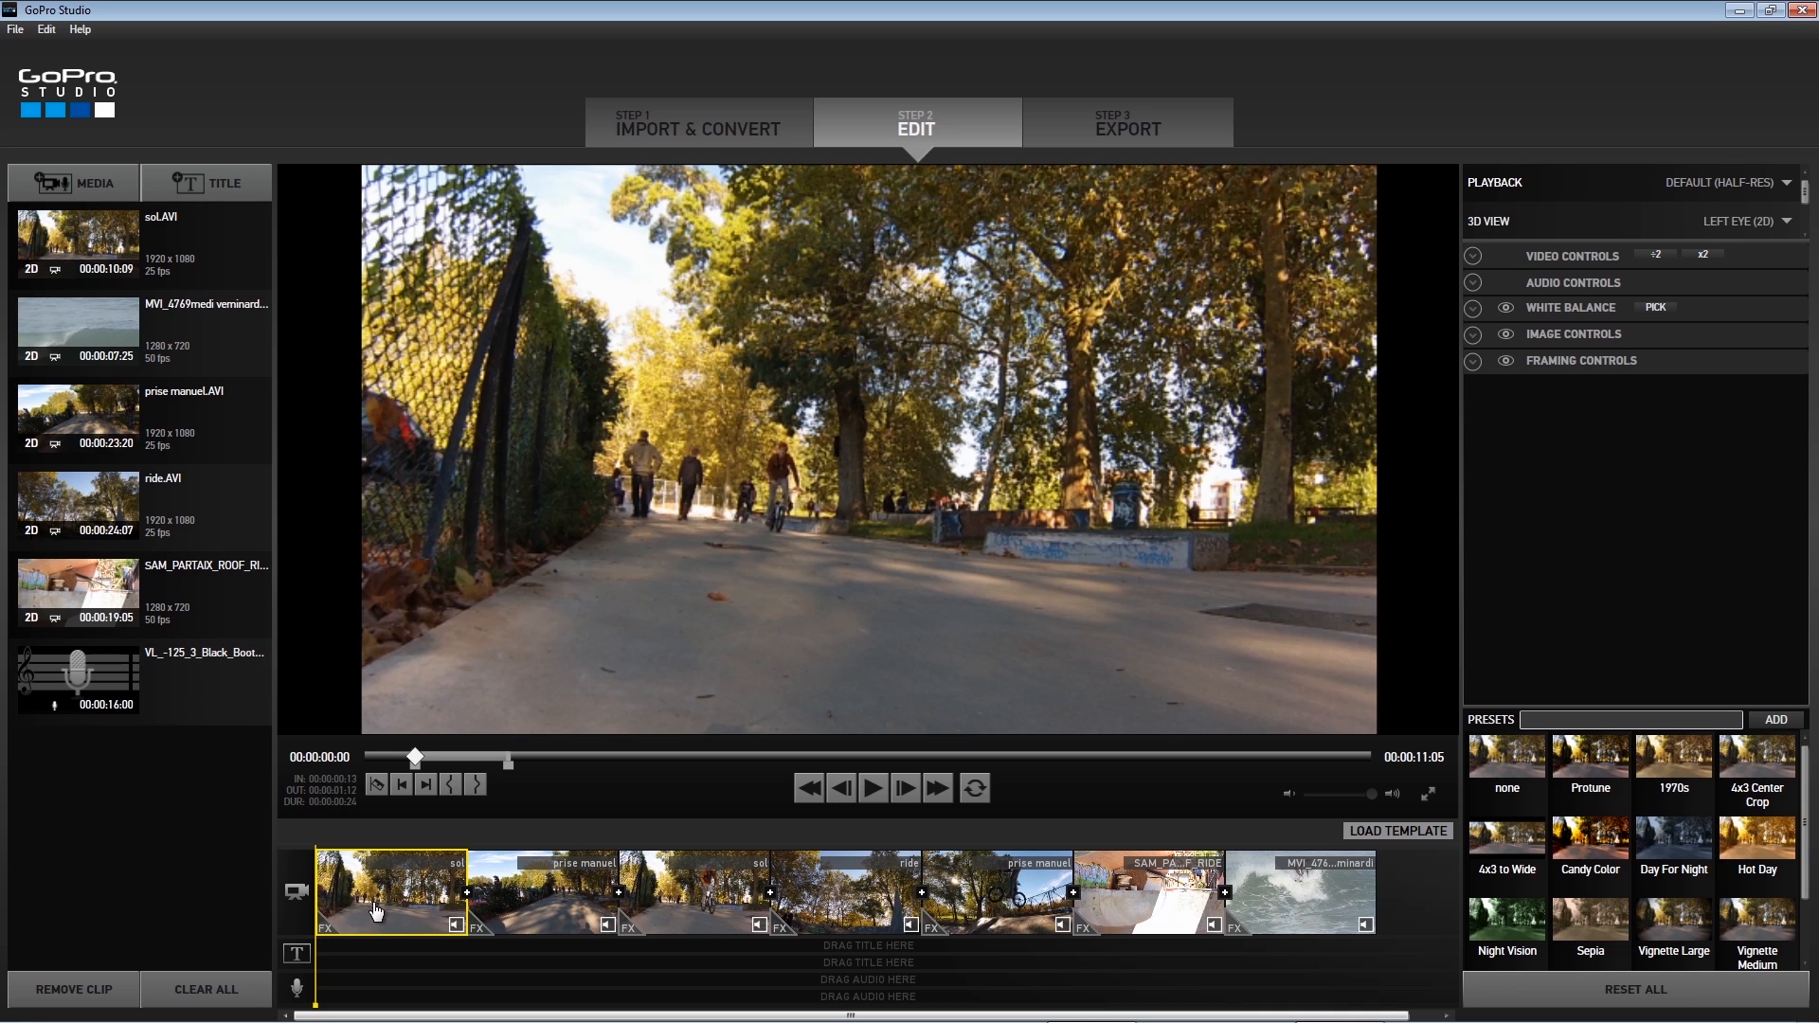
- Place the VL_-125_3_Black_Boot music on the first audio track from the sequence start and play it with the video
left_click_drag(162, 682, 313, 997)
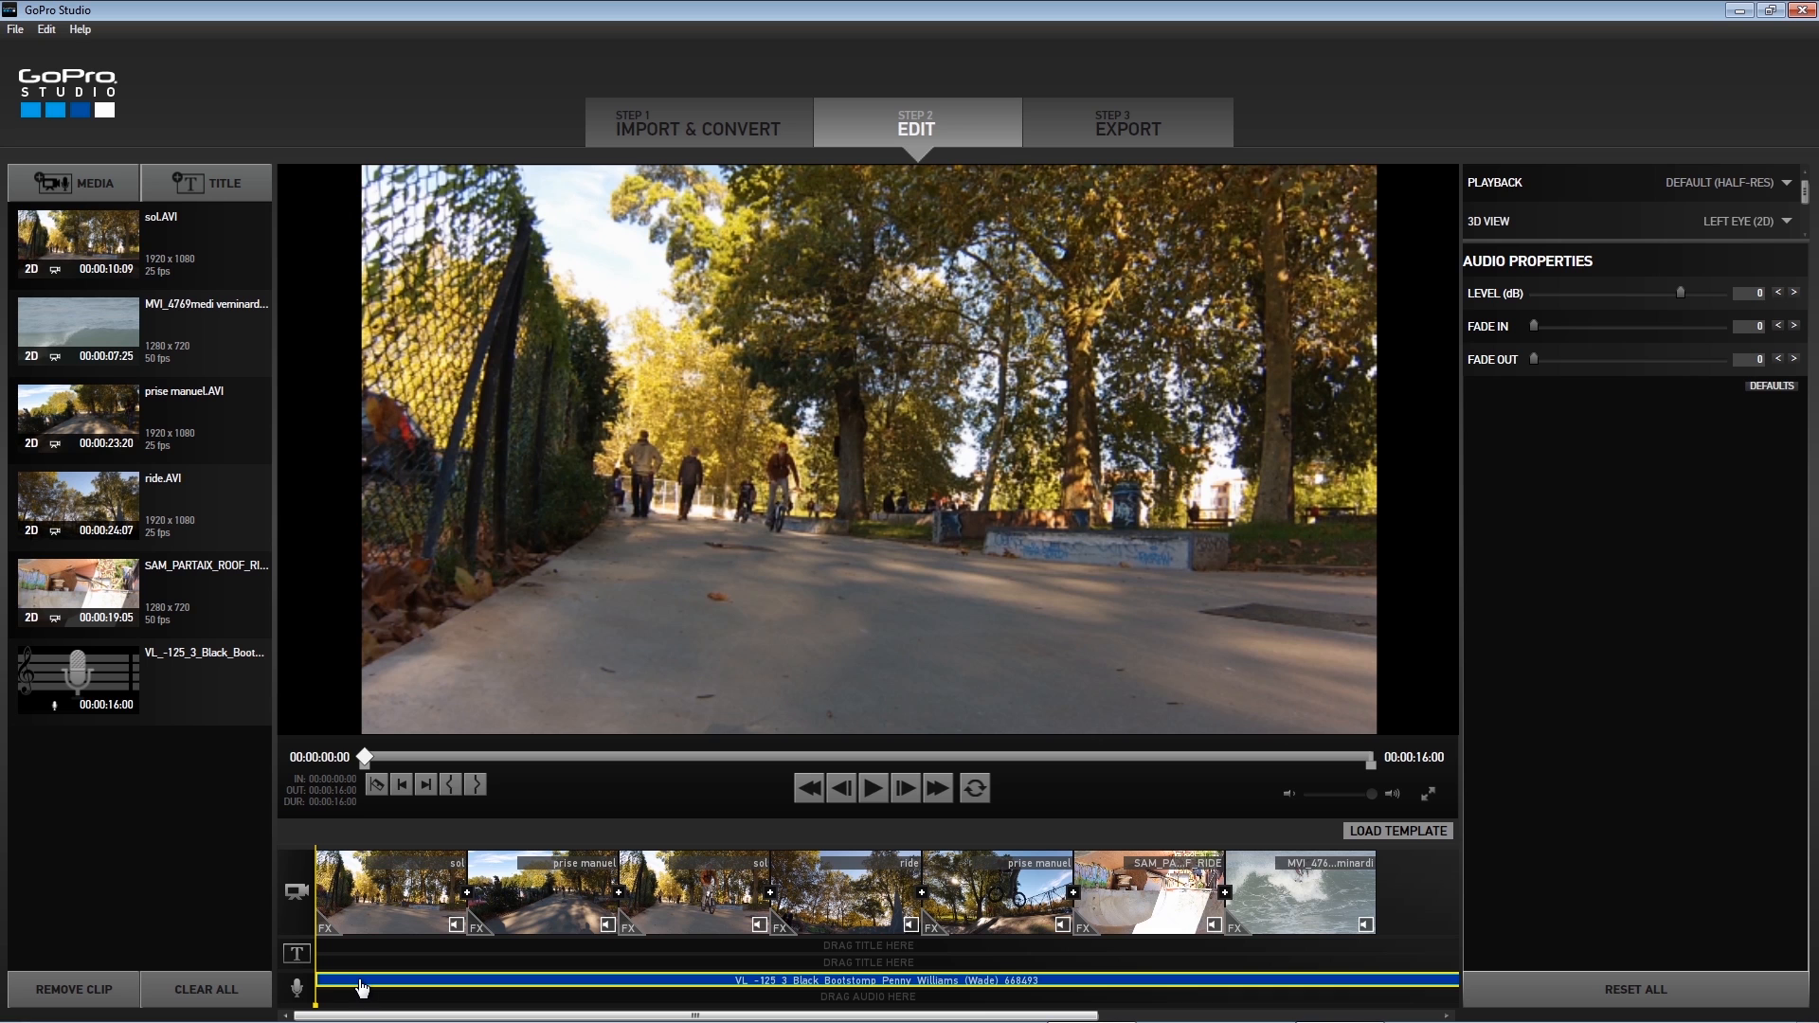
key("space")
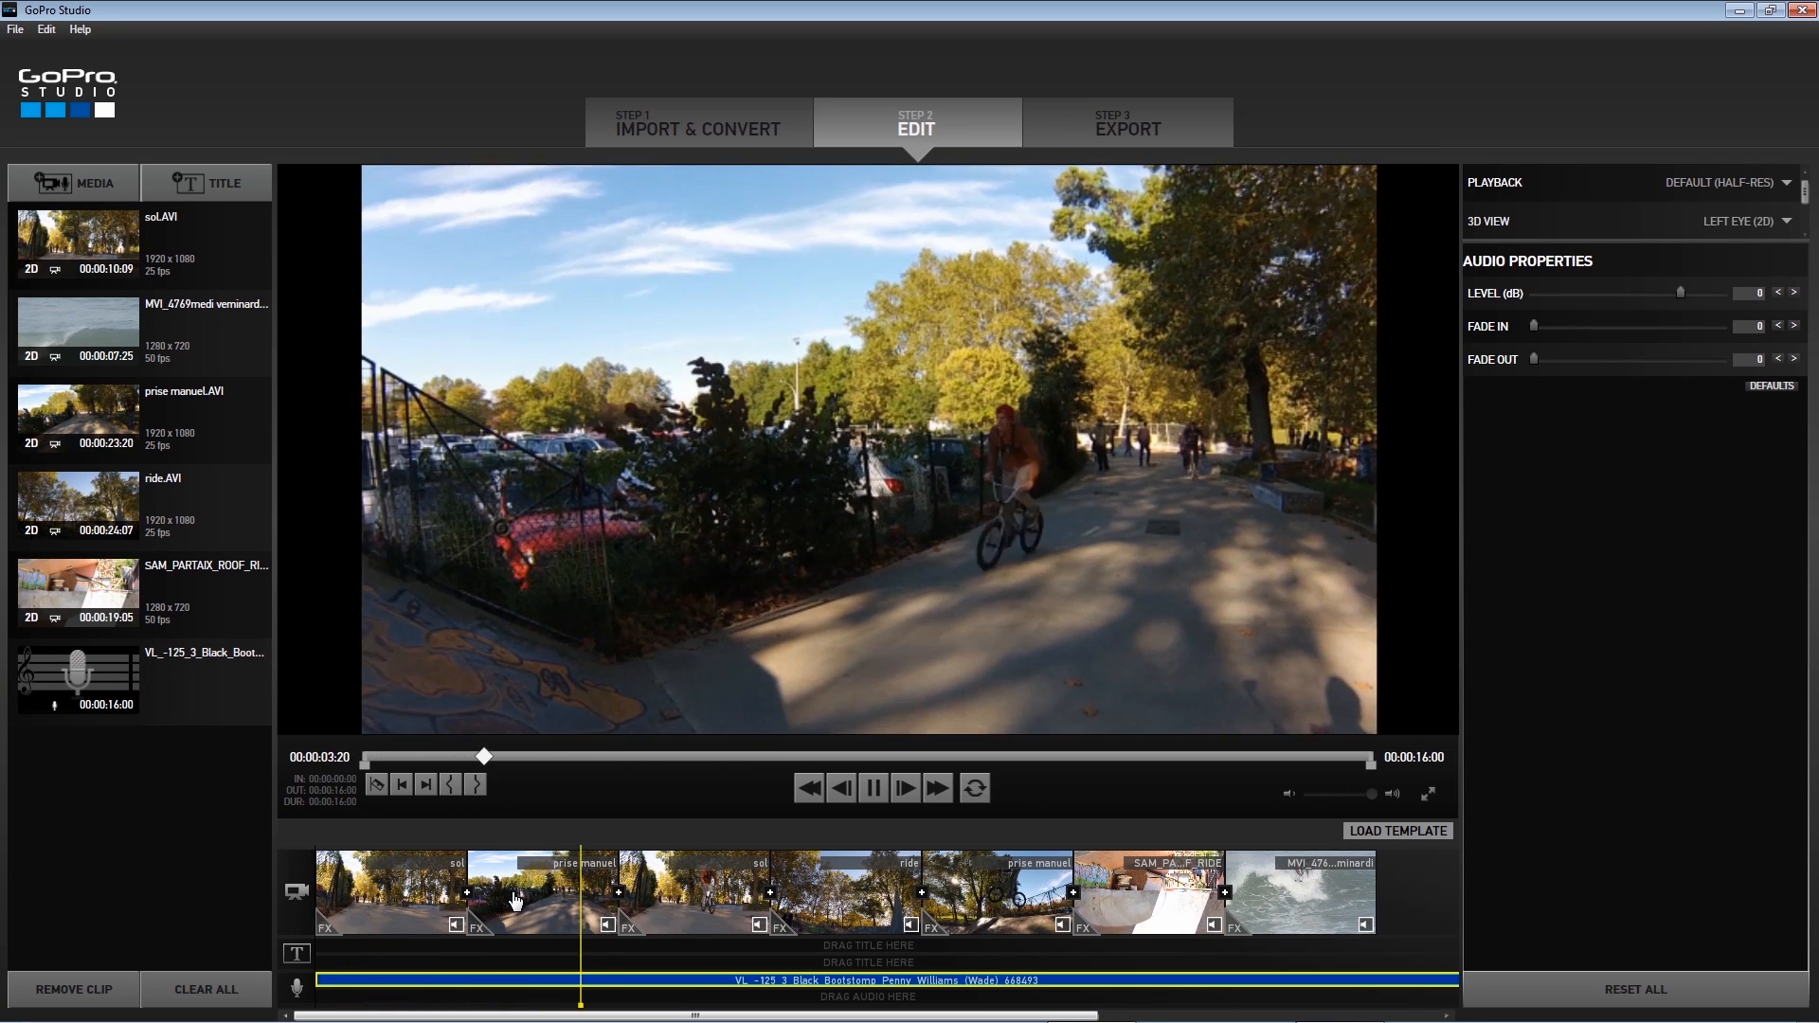
key("space")
left_click_drag(689, 1006, 302, 993)
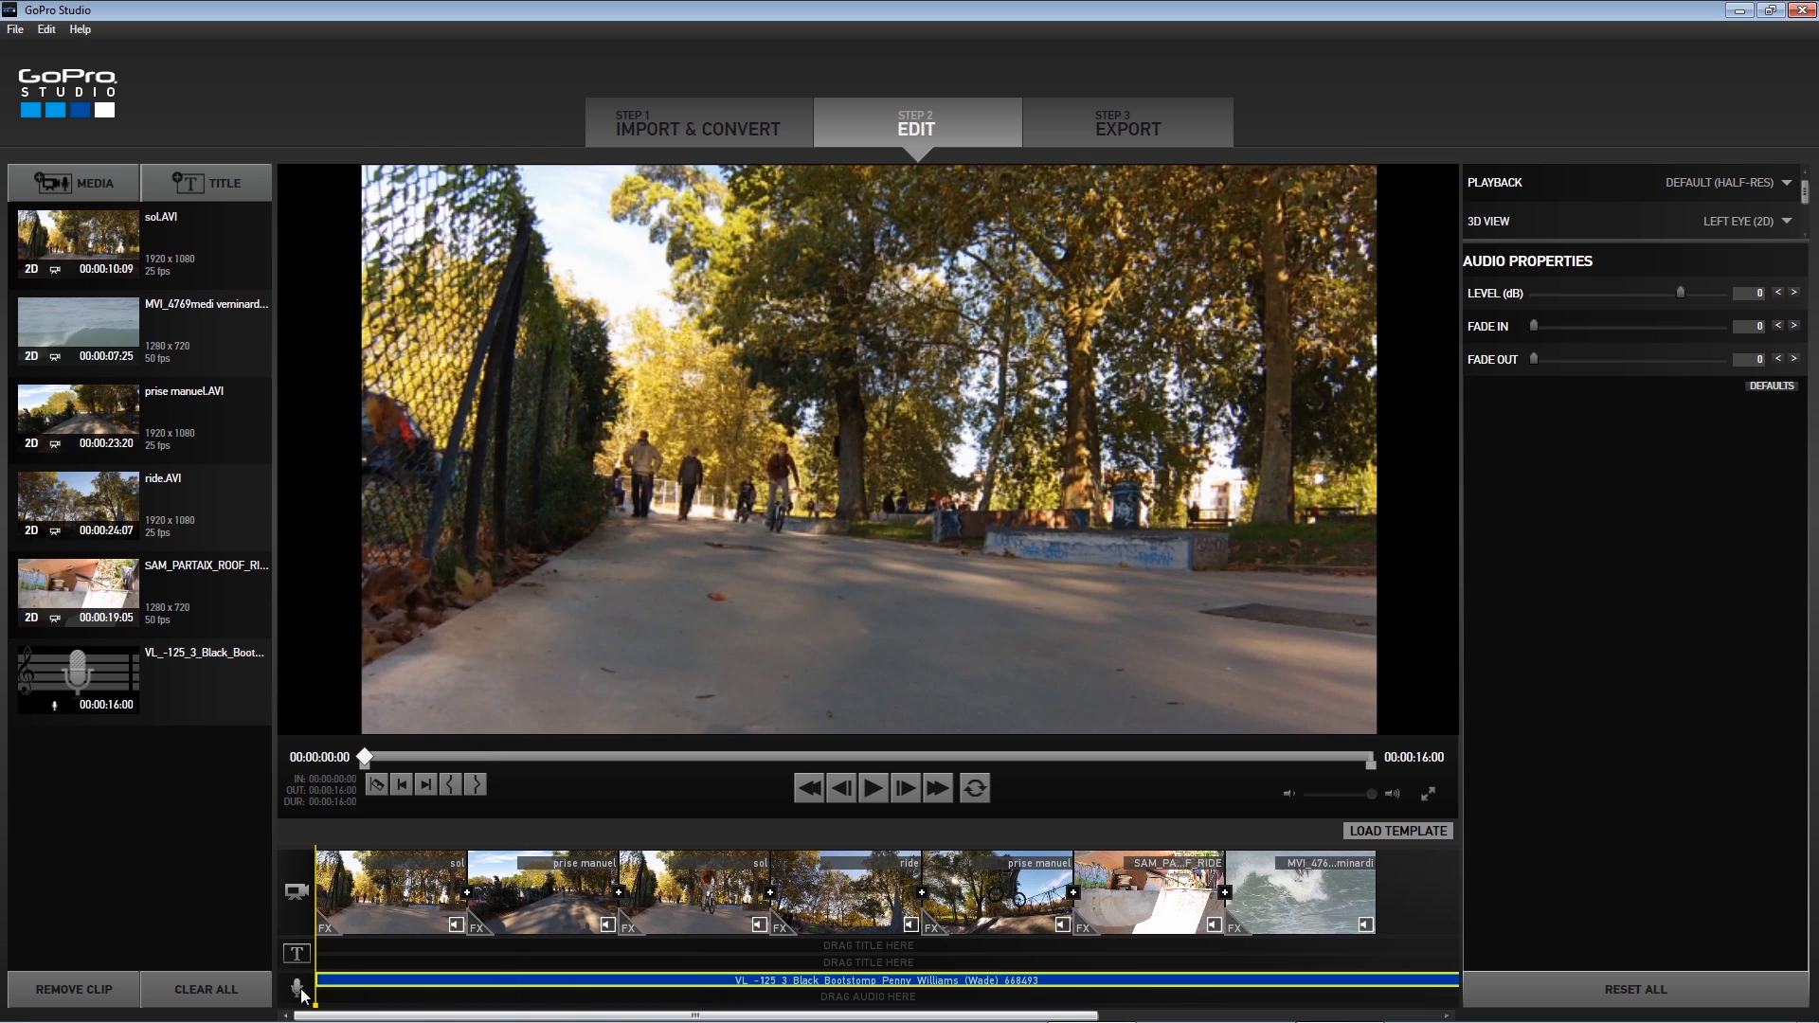
key("space")
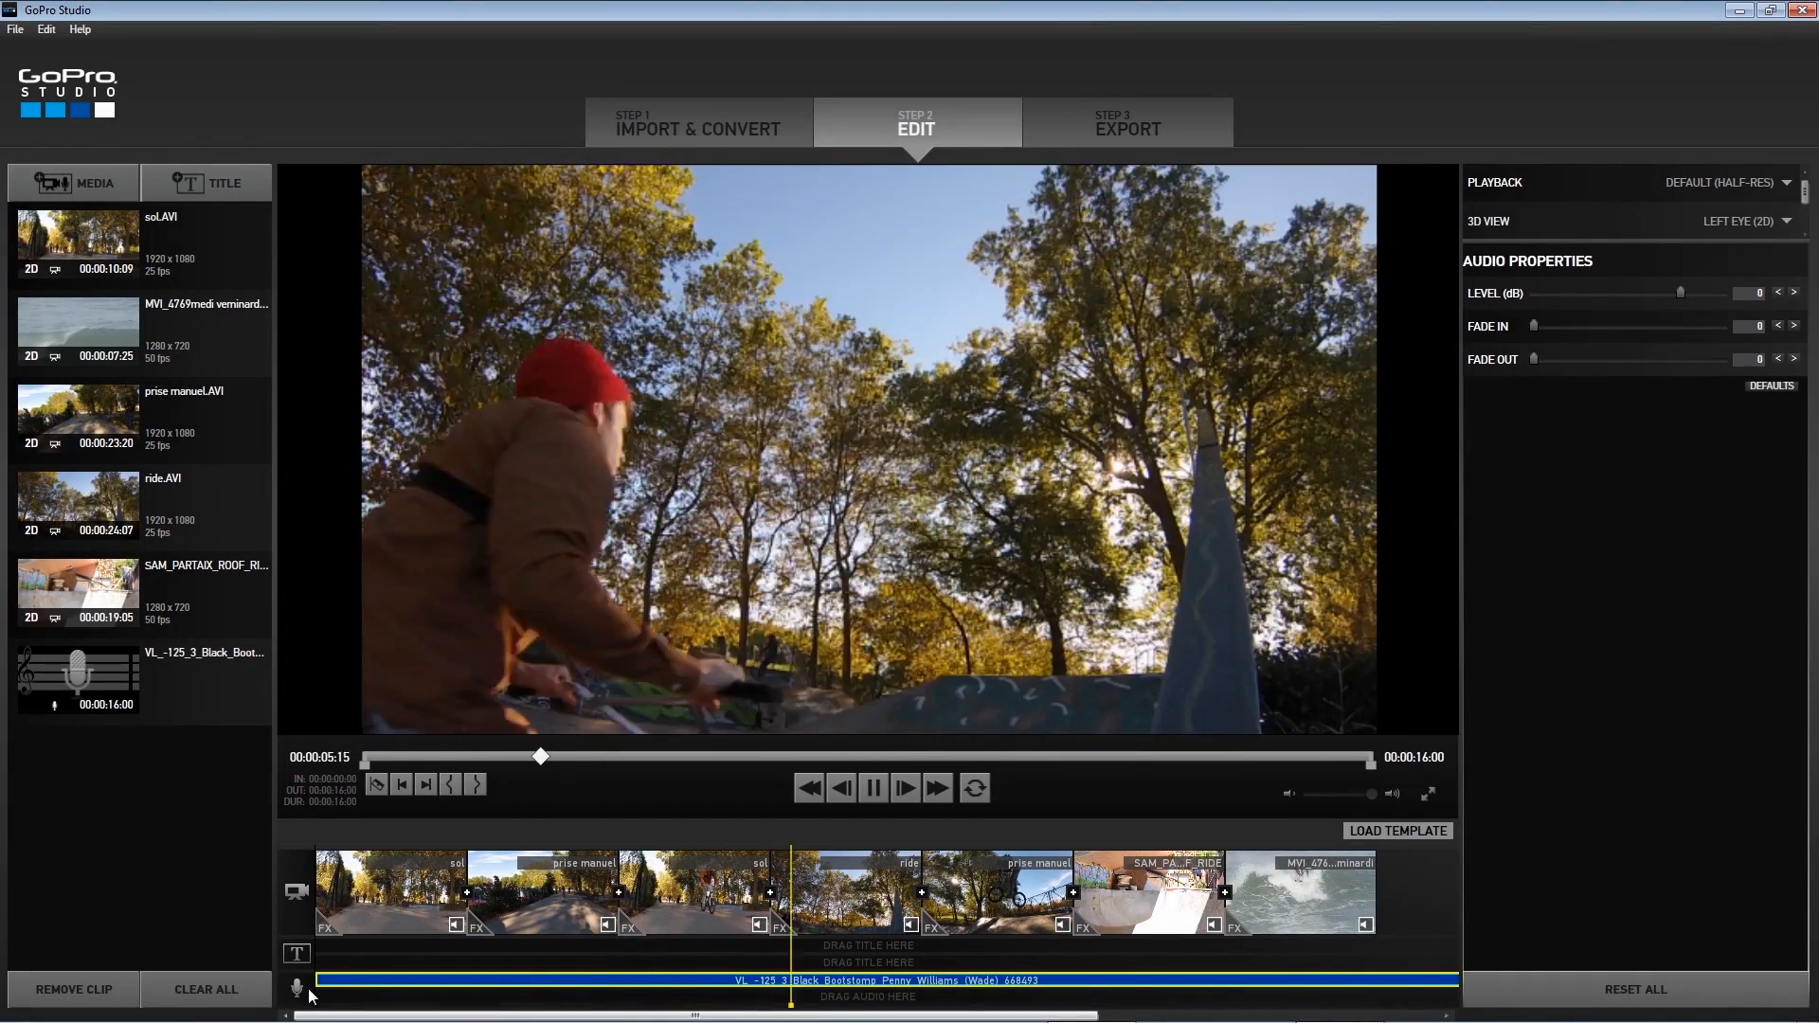
key("space")
left_click_drag(955, 1010, 297, 997)
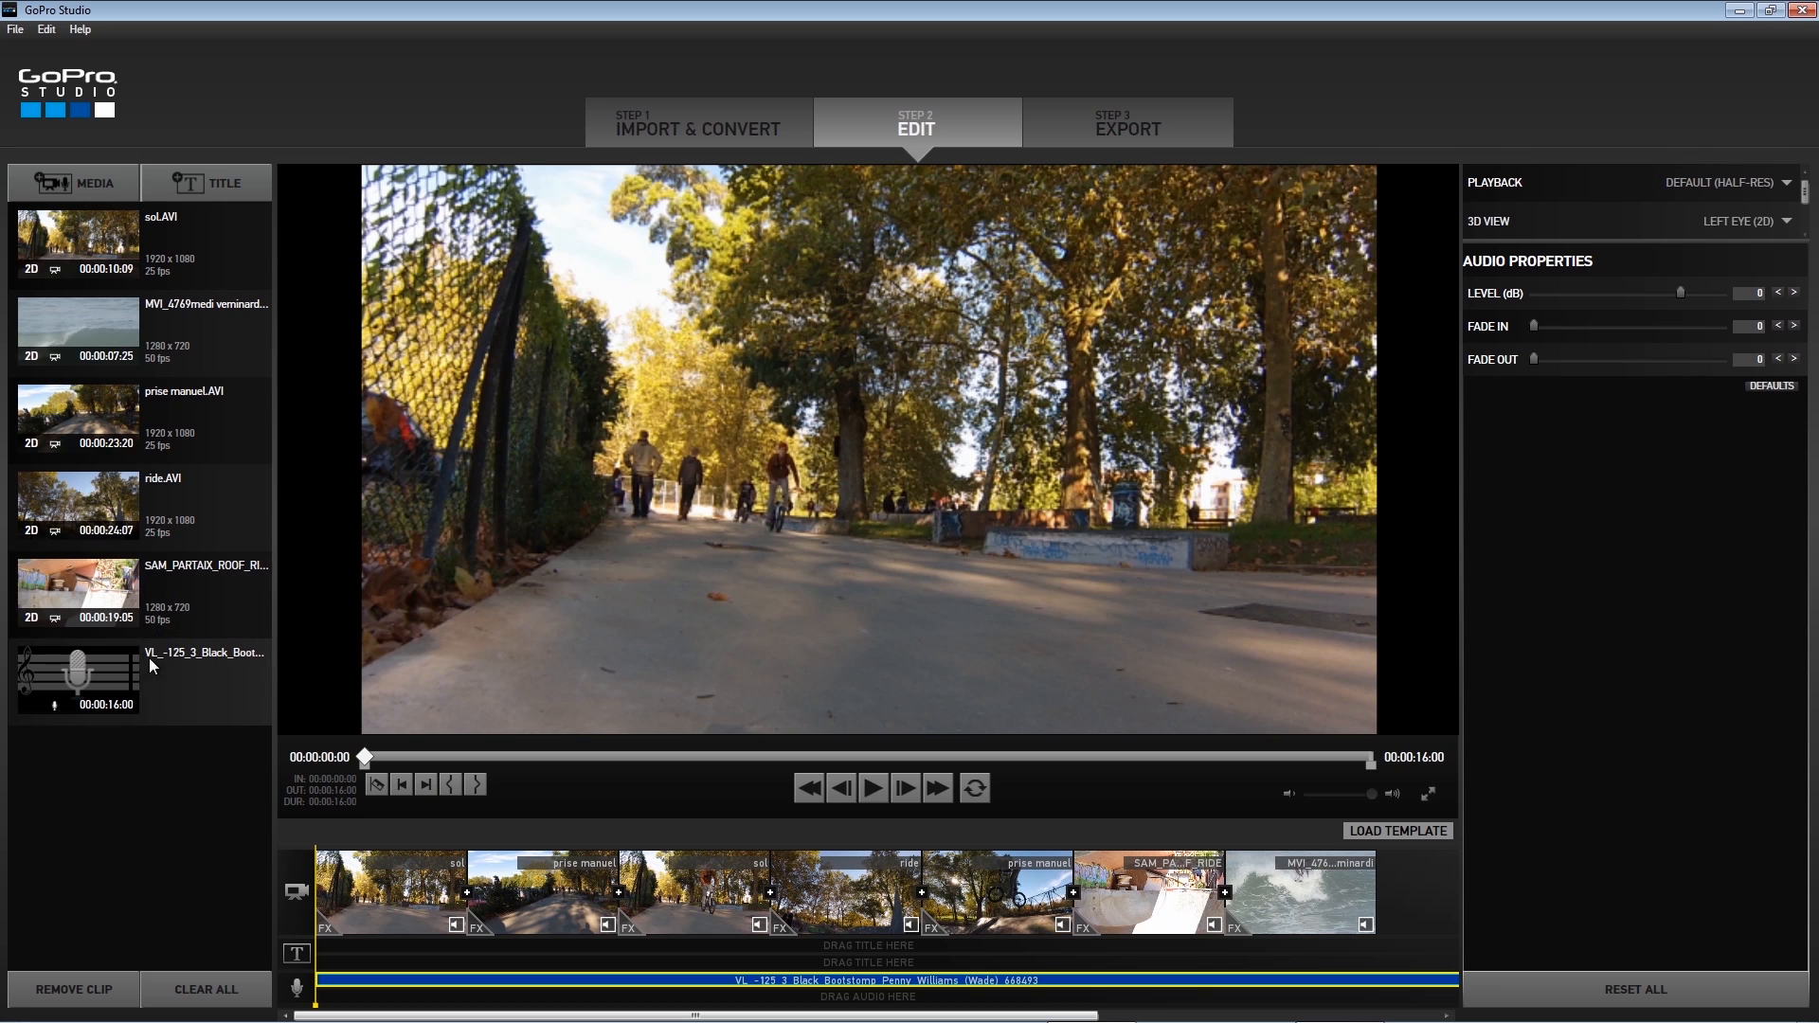
- Create a title reading "Demo Tuto" and slightly increase its font size
left_click(207, 183)
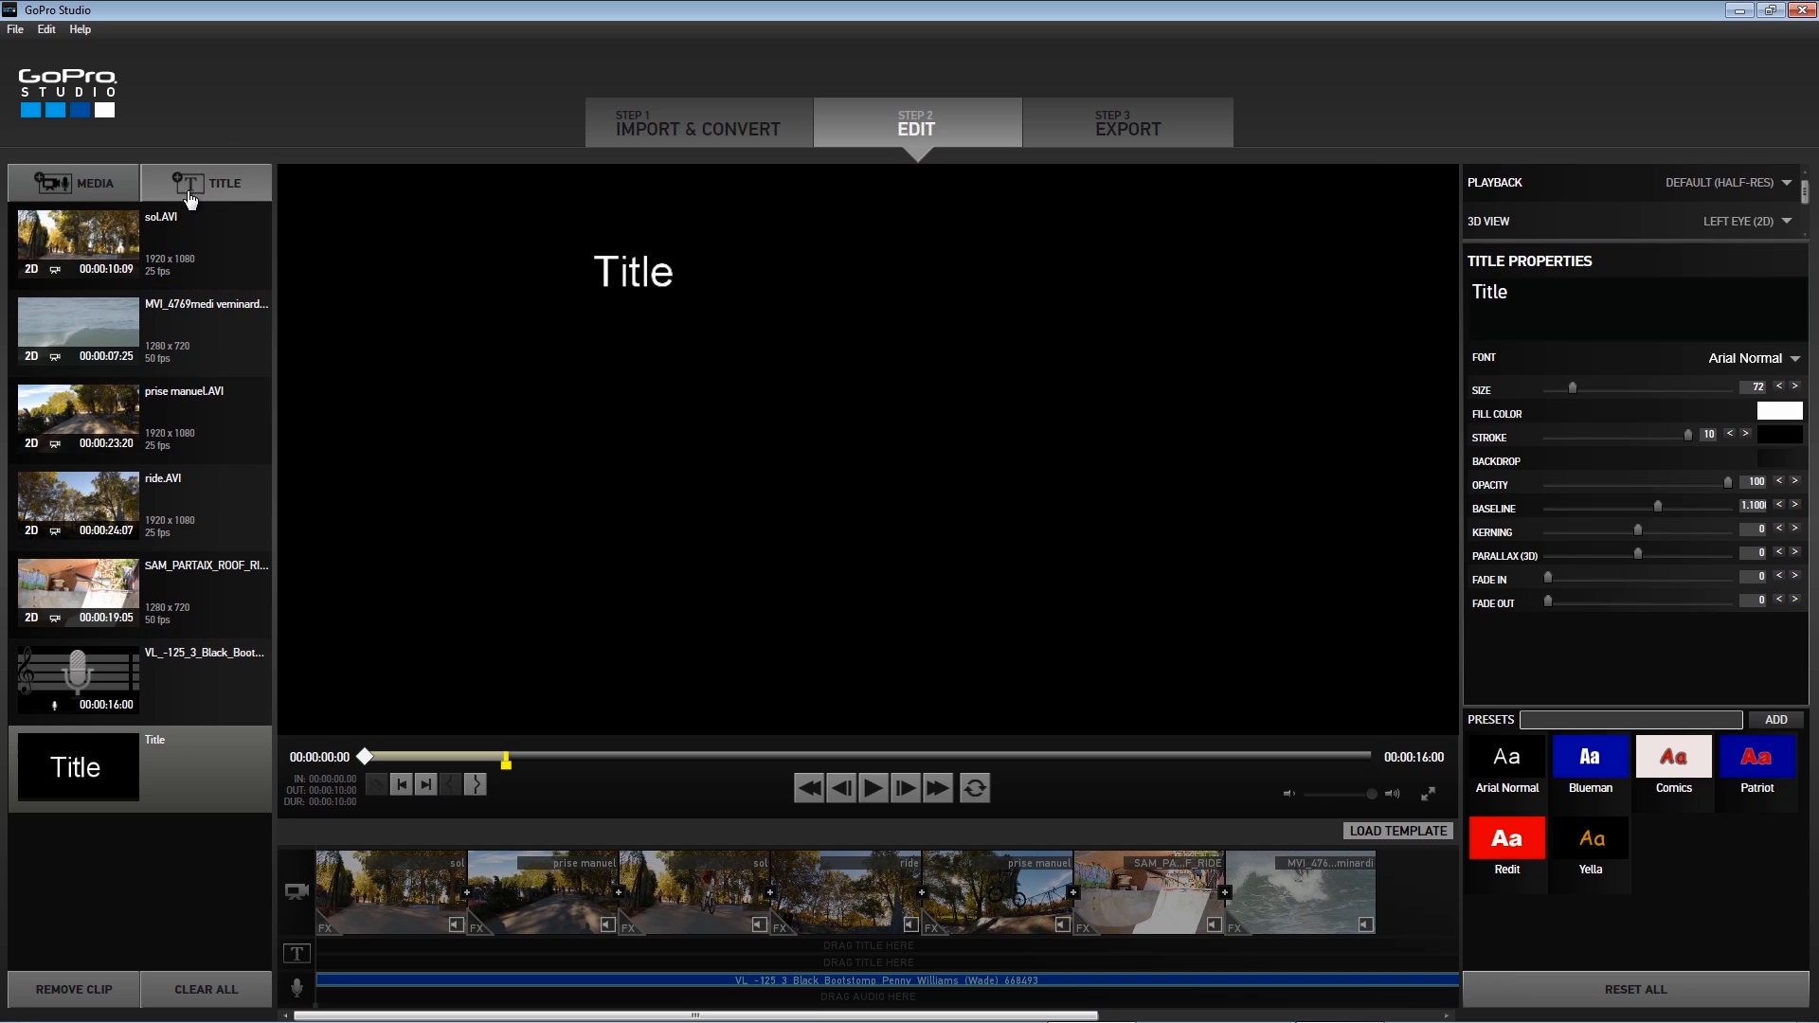
left_click_drag(1534, 292, 1395, 298)
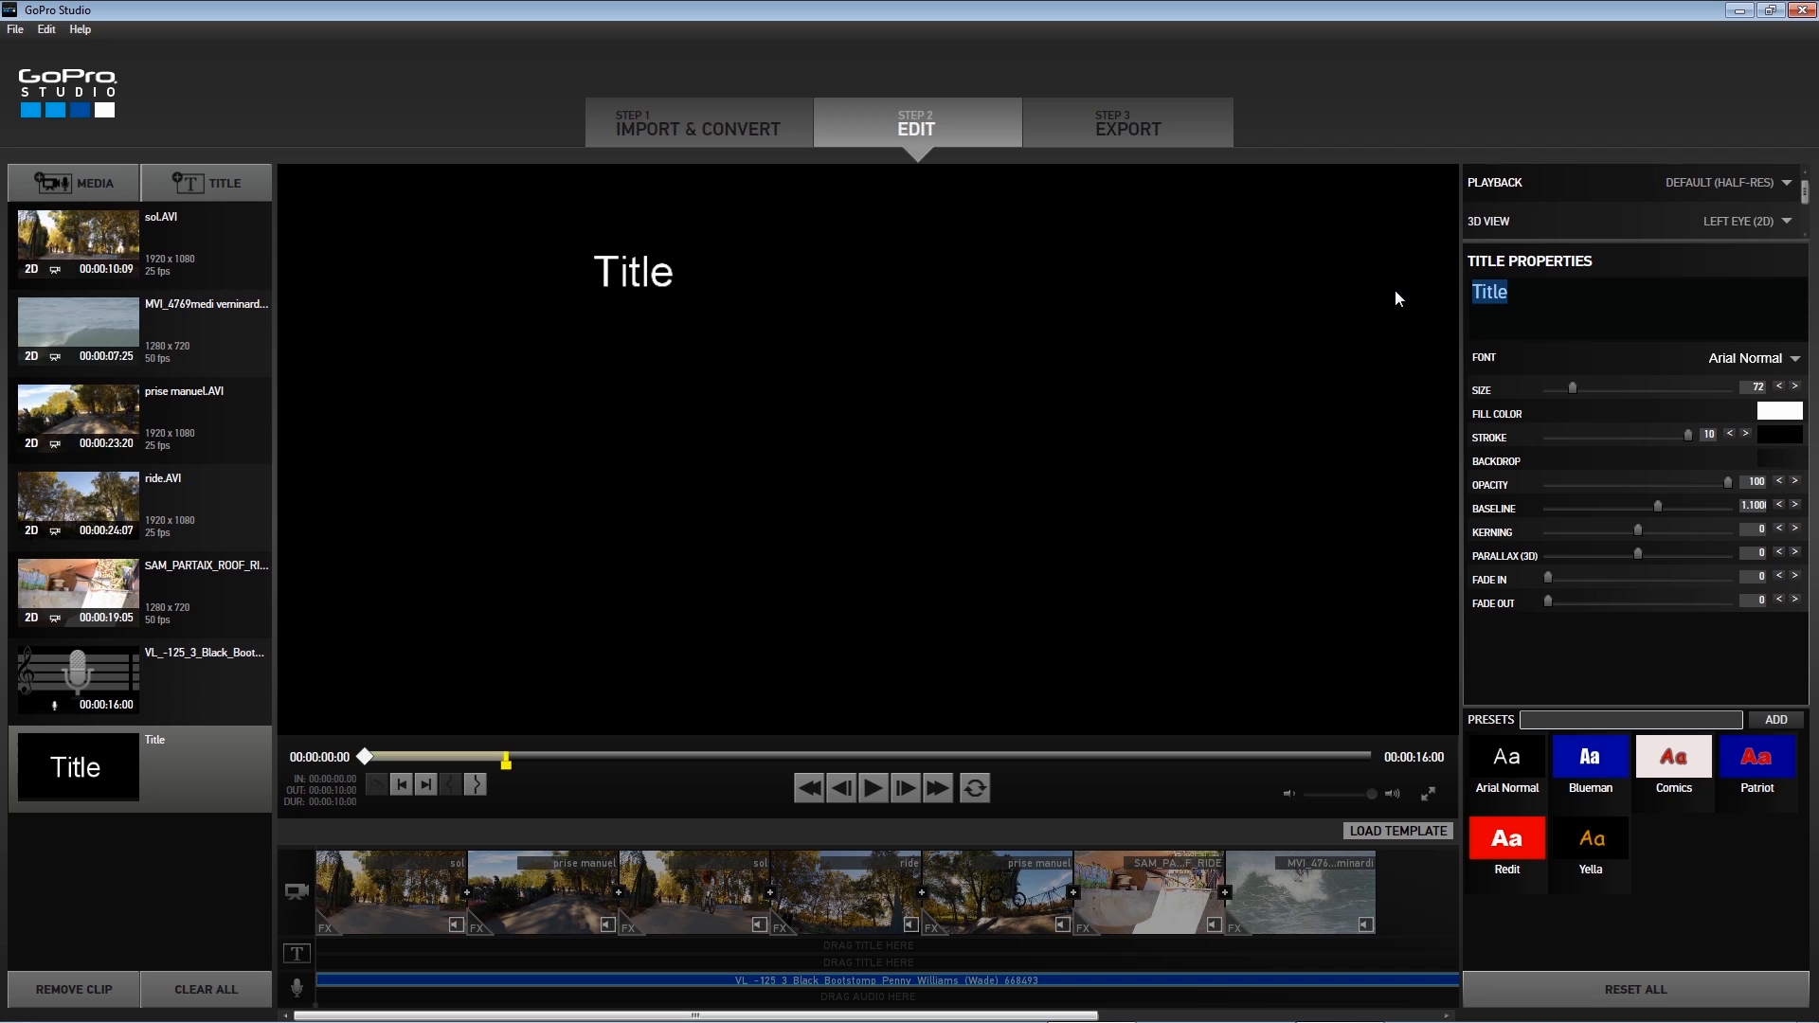
type("Dem")
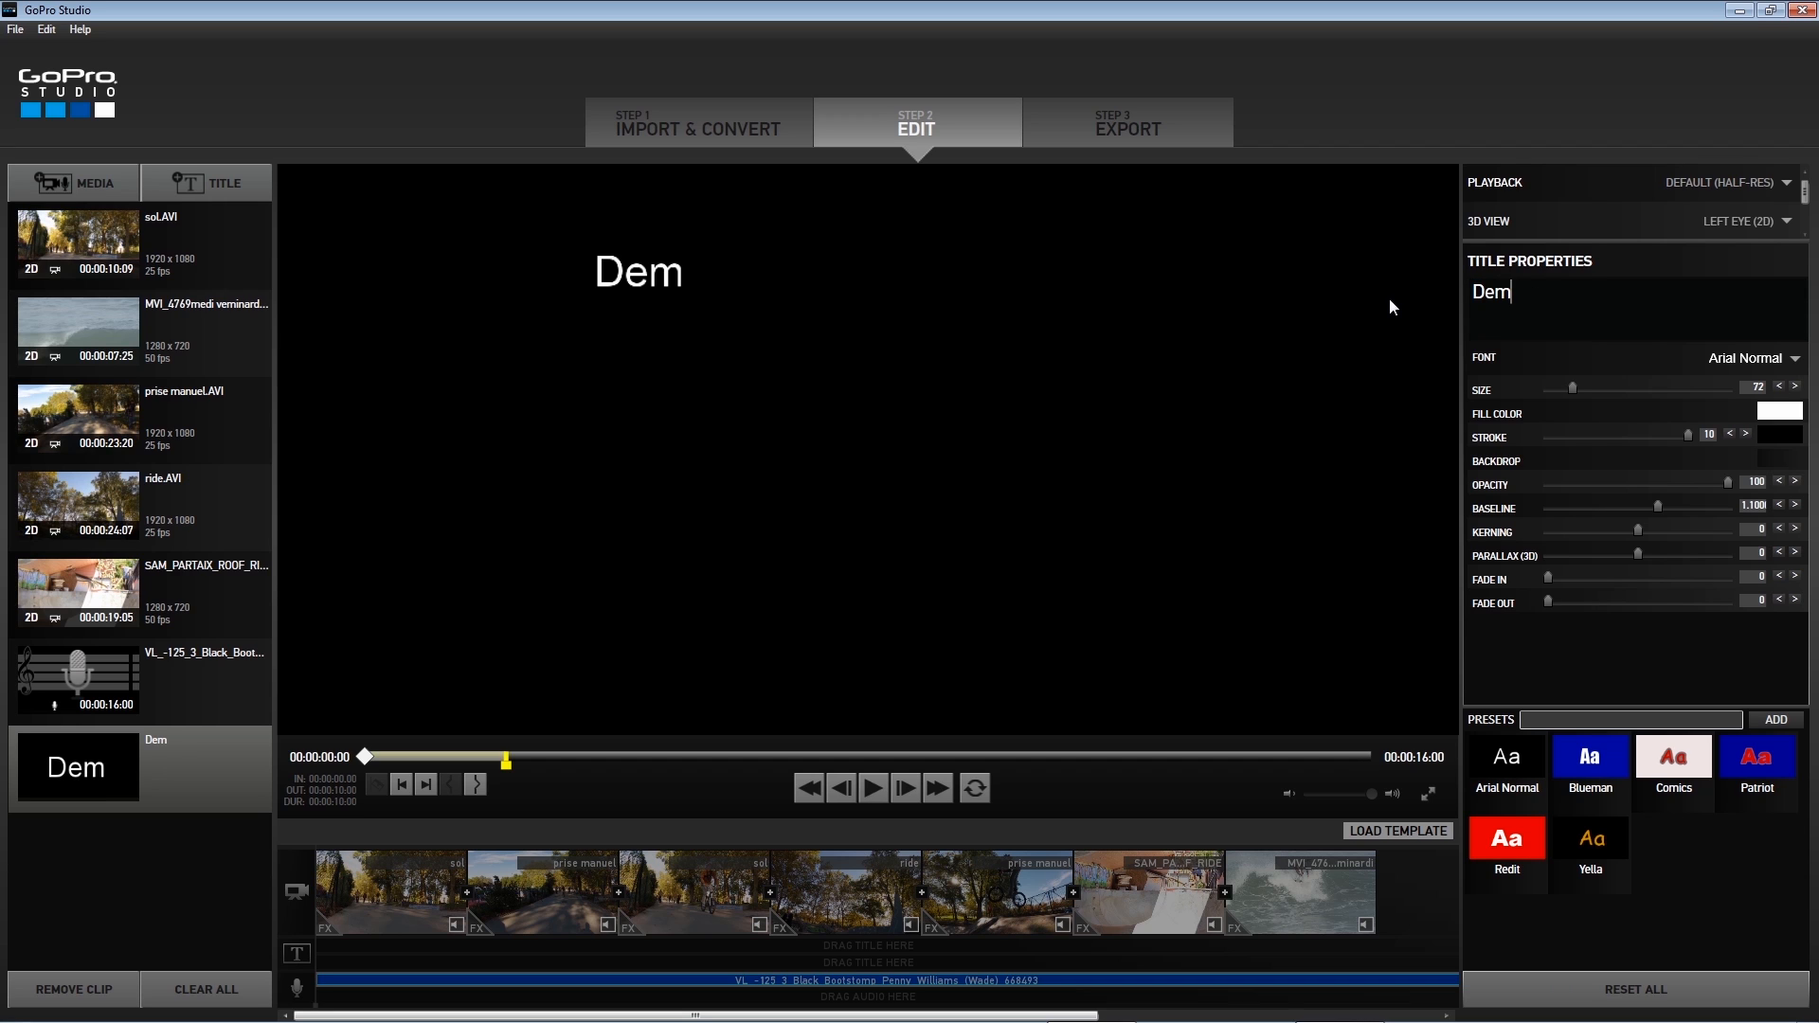
type("o Tuto")
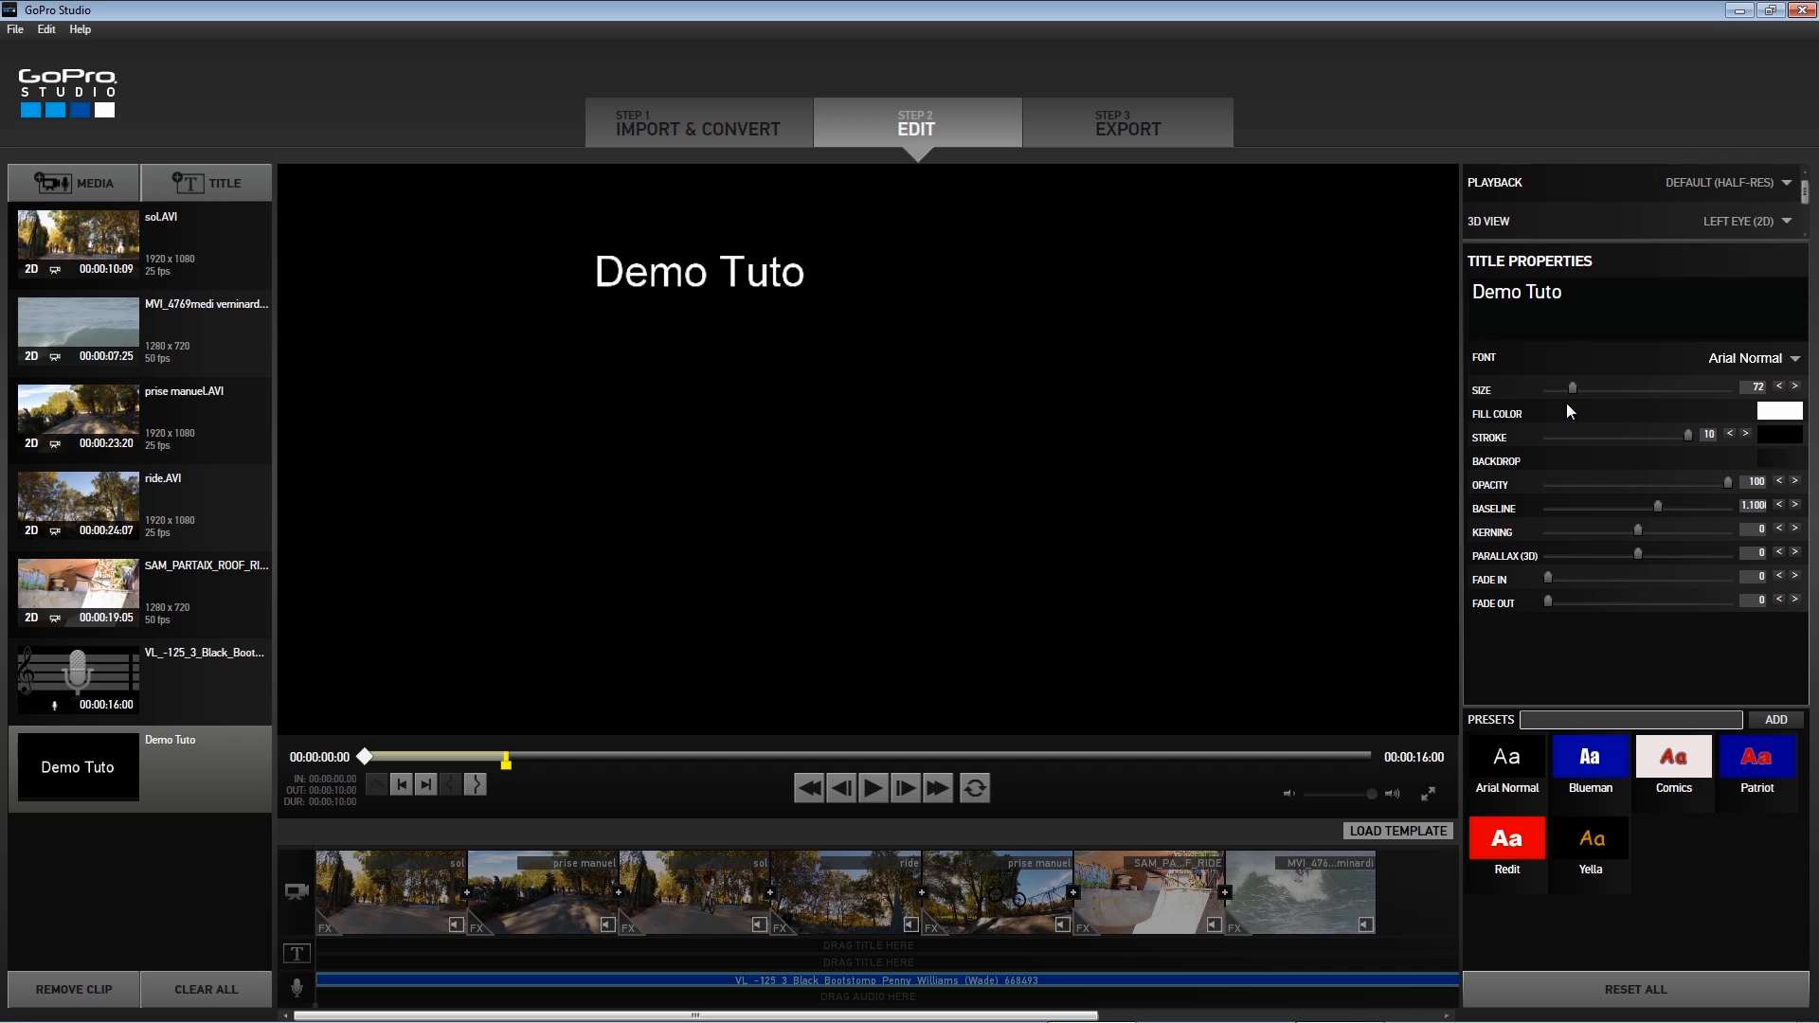
mouse_move(1571, 389)
left_mouse_down()
mouse_move(1615, 389)
mouse_move(1584, 394)
left_mouse_up()
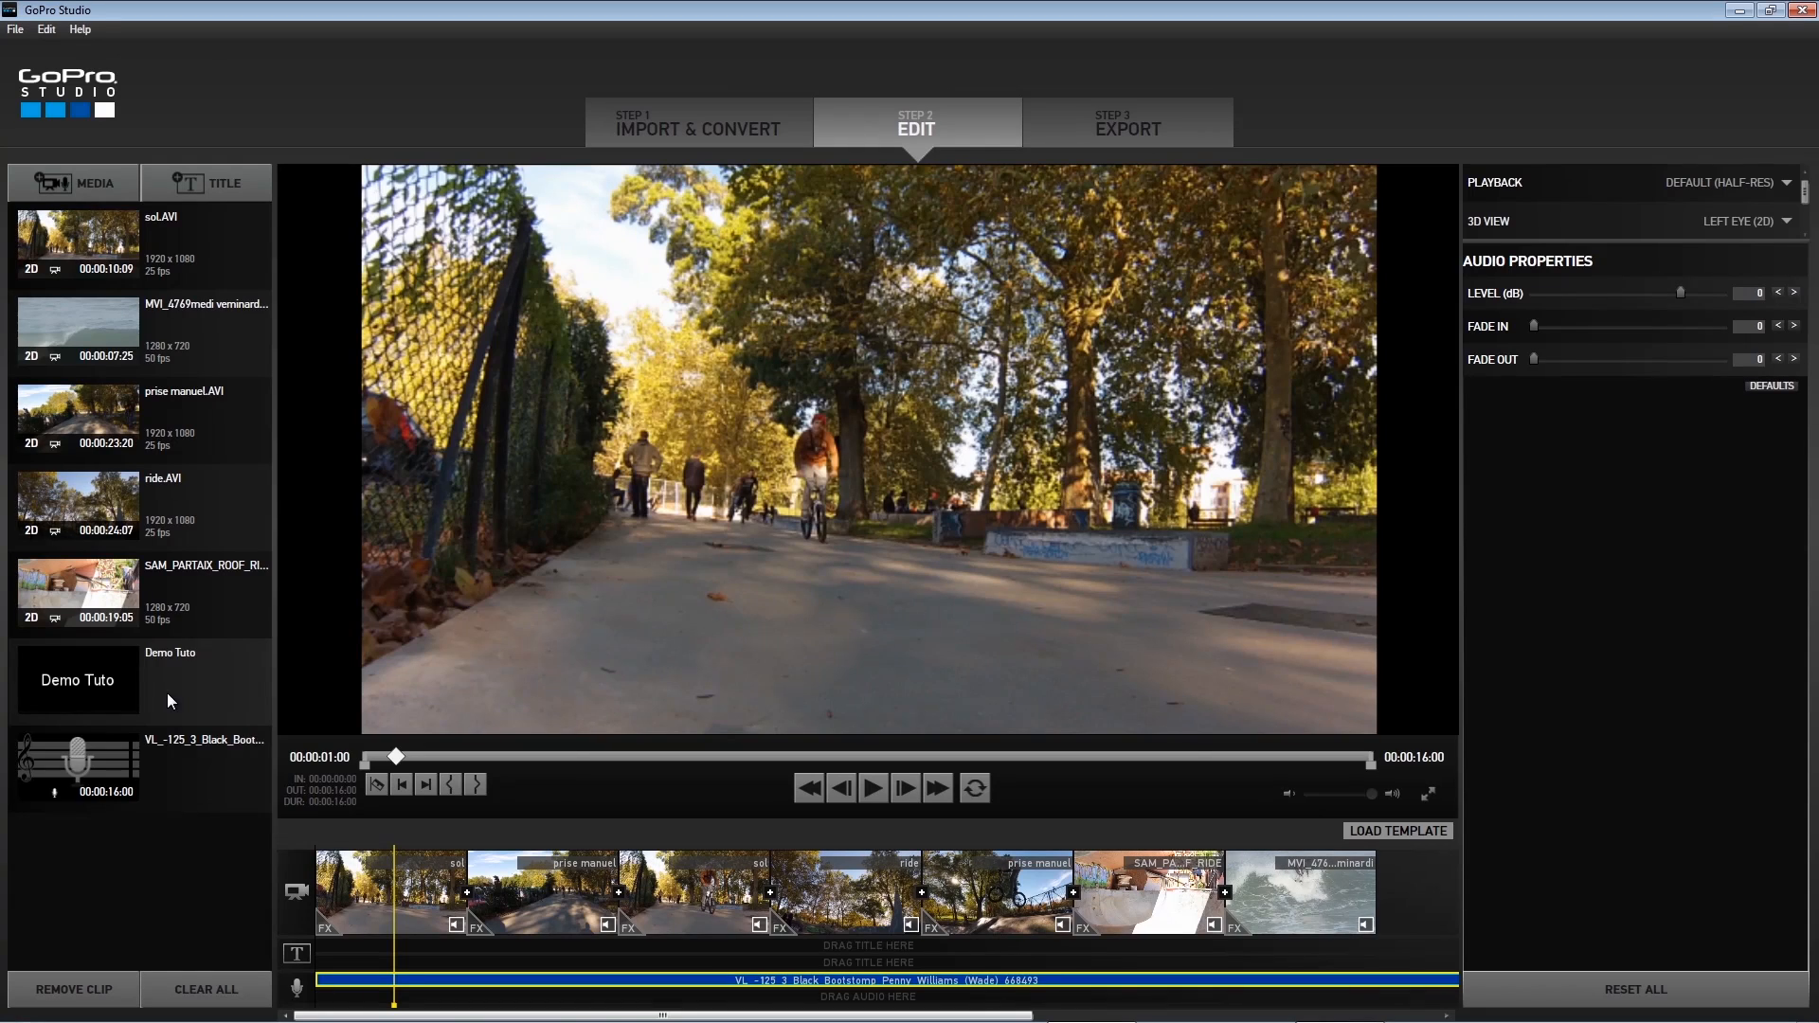
- Place the "Demo Tuto" title on the first title track, starting at the beginning of the sequence
mouse_move(166, 692)
left_mouse_down()
mouse_move(333, 946)
mouse_move(320, 881)
left_mouse_up()
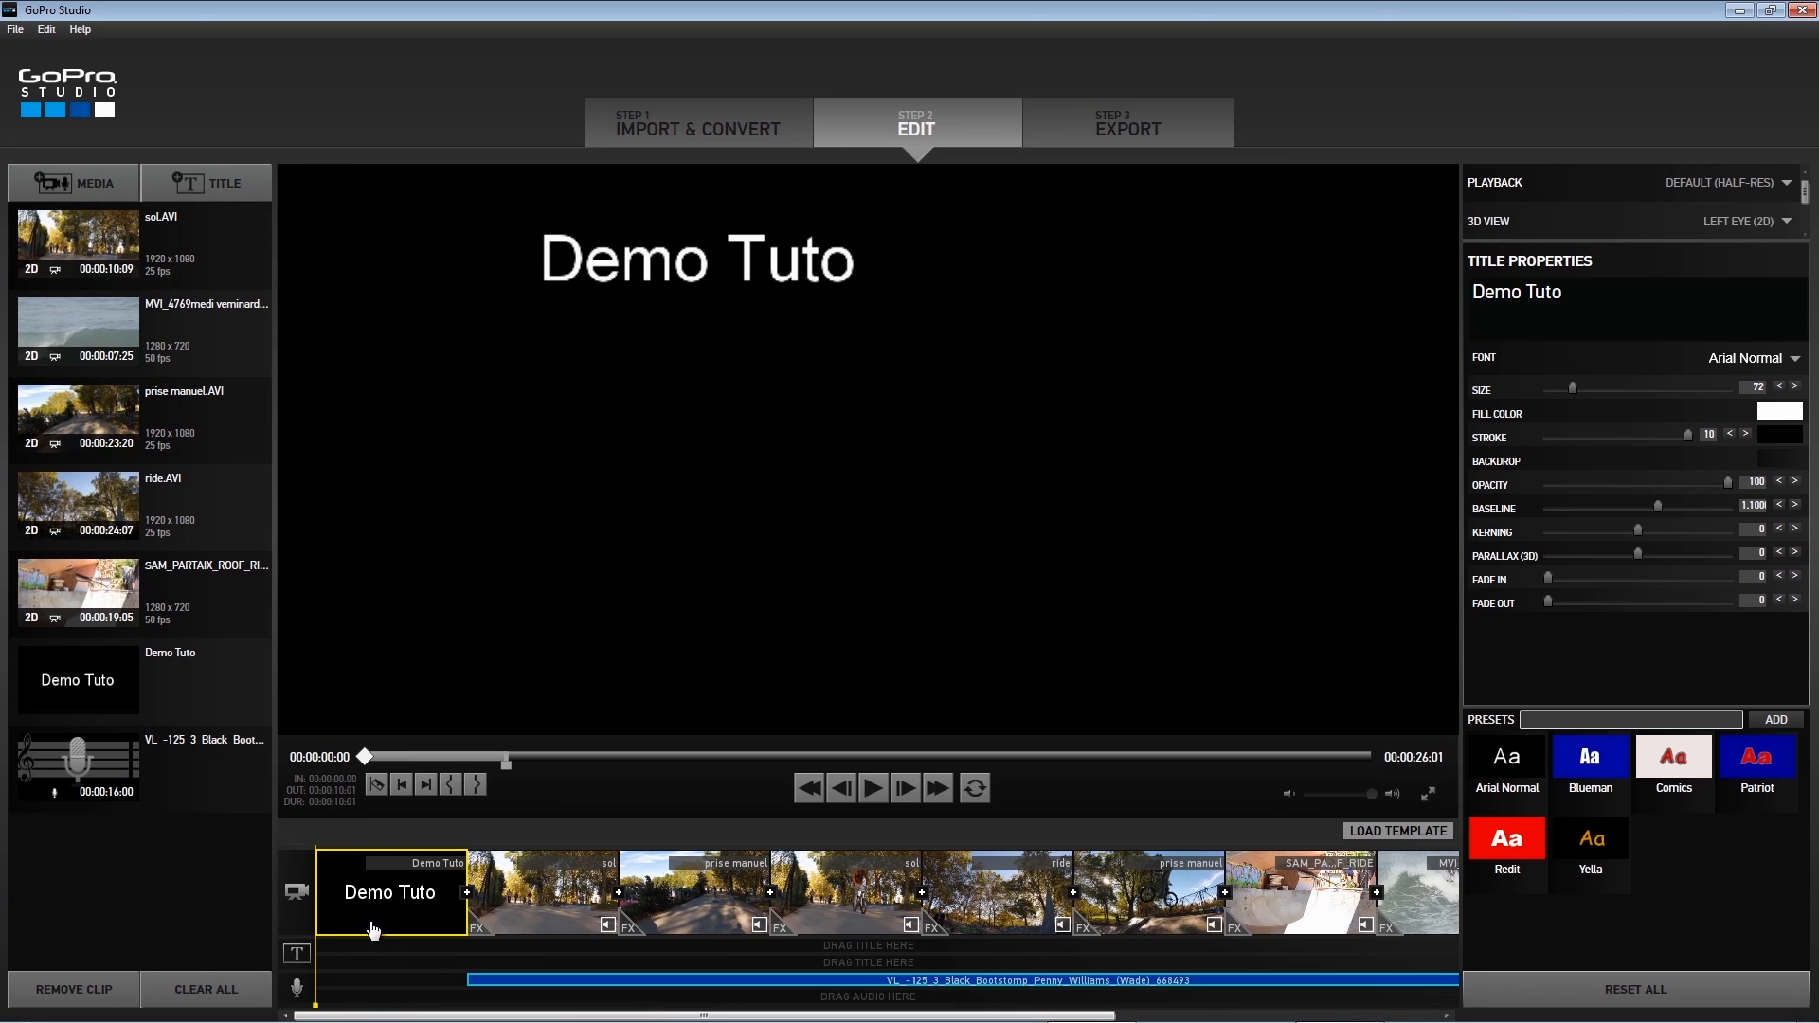
mouse_move(315, 967)
left_mouse_down()
mouse_move(587, 944)
mouse_move(377, 965)
mouse_move(293, 948)
left_mouse_up()
left_click_drag(389, 891, 317, 948)
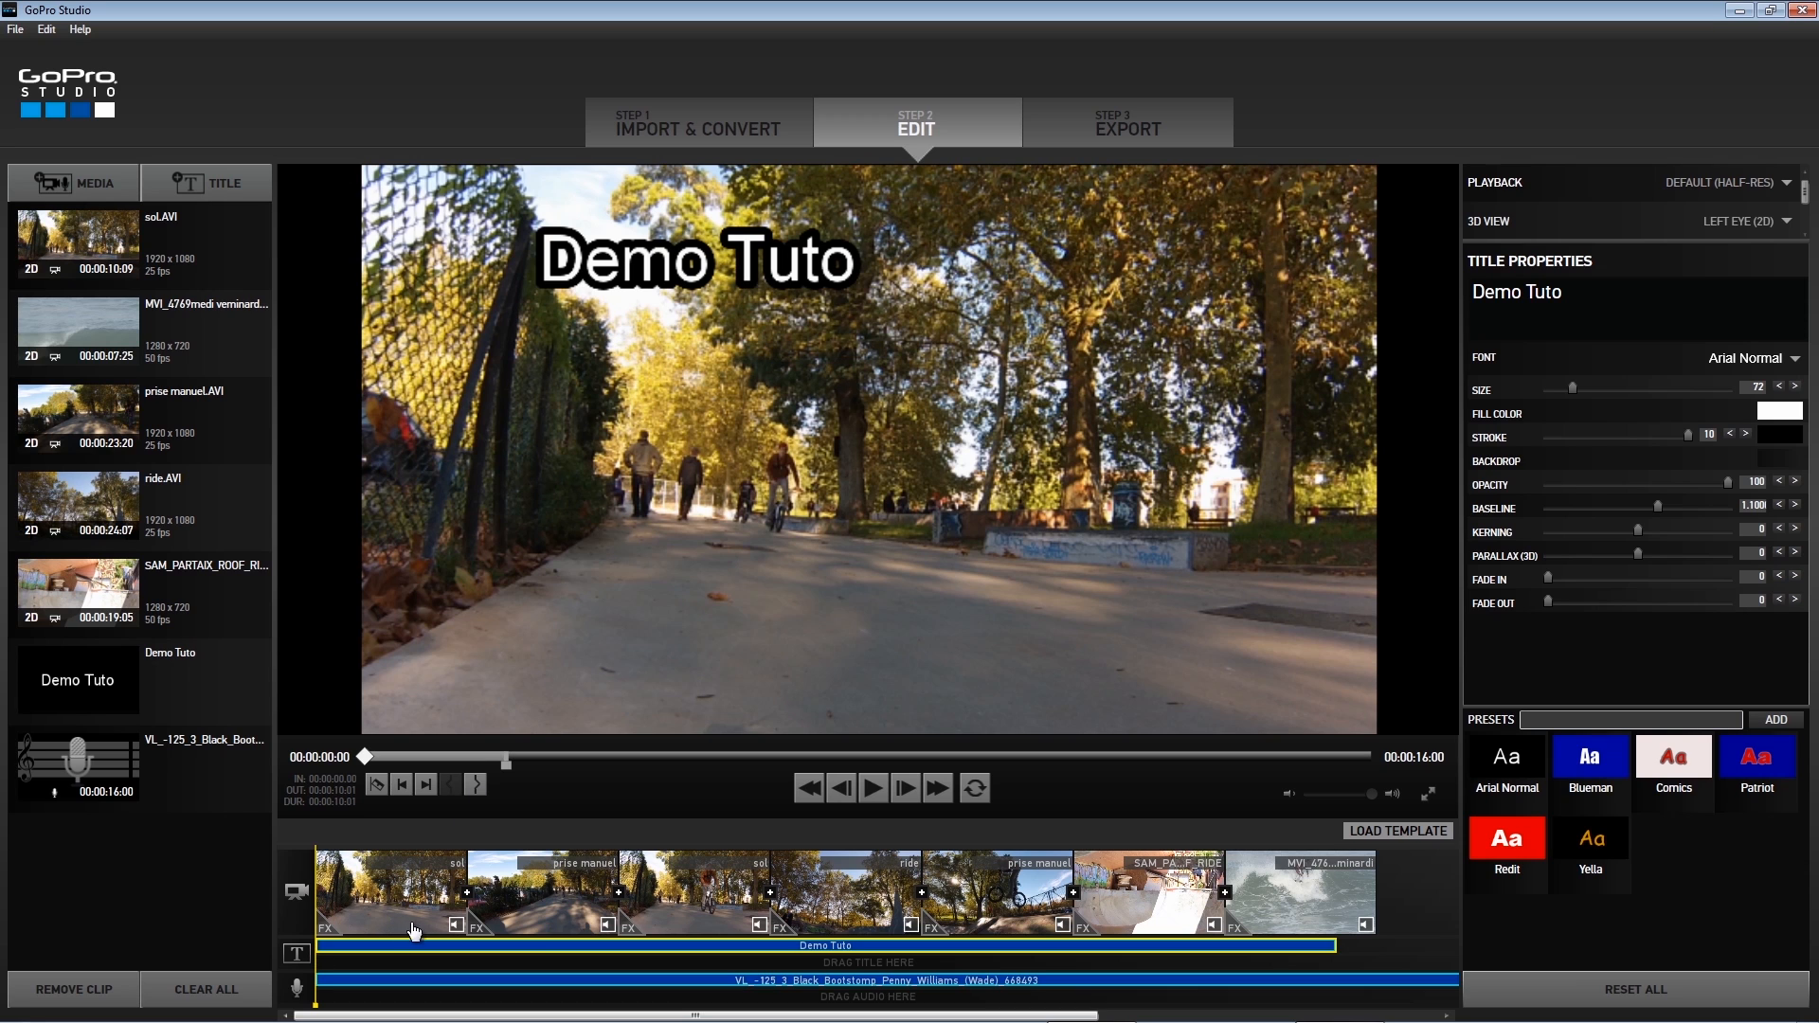
- Move the "Demo Tuto" title to the middle of the picture and set its stroke to 0
left_click_drag(706, 296, 859, 452)
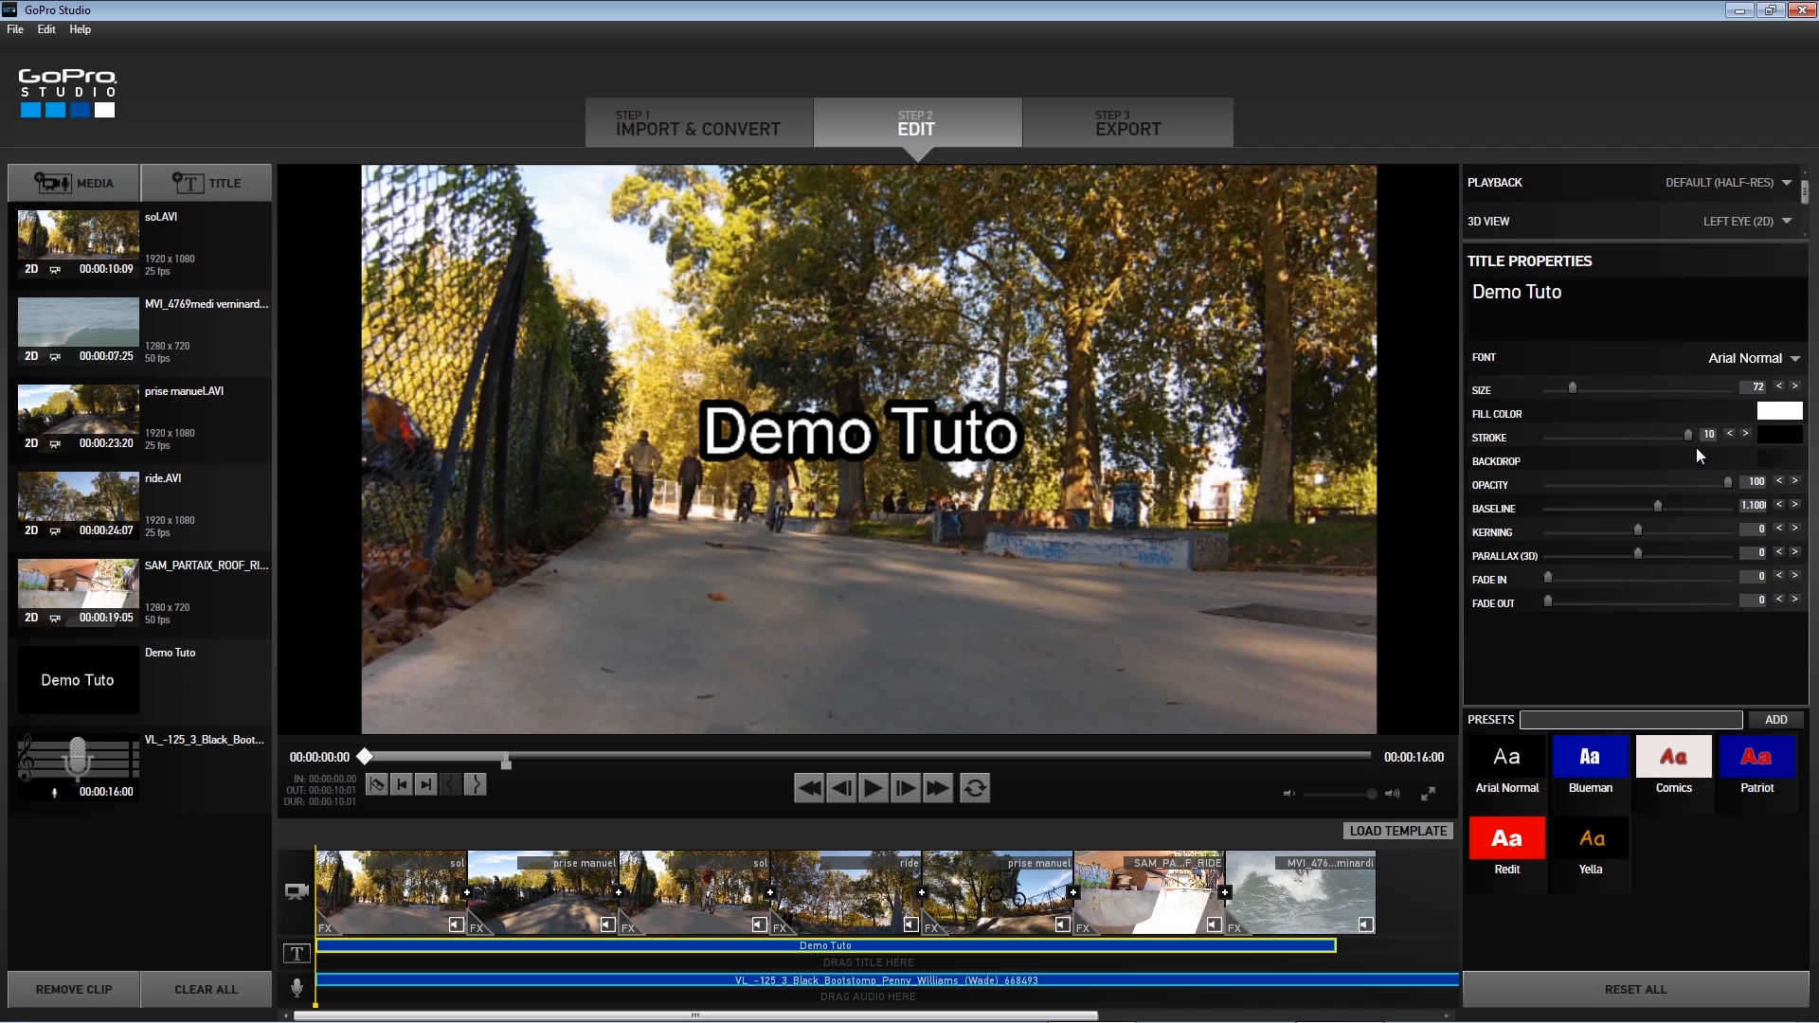
left_click_drag(1688, 436, 1408, 439)
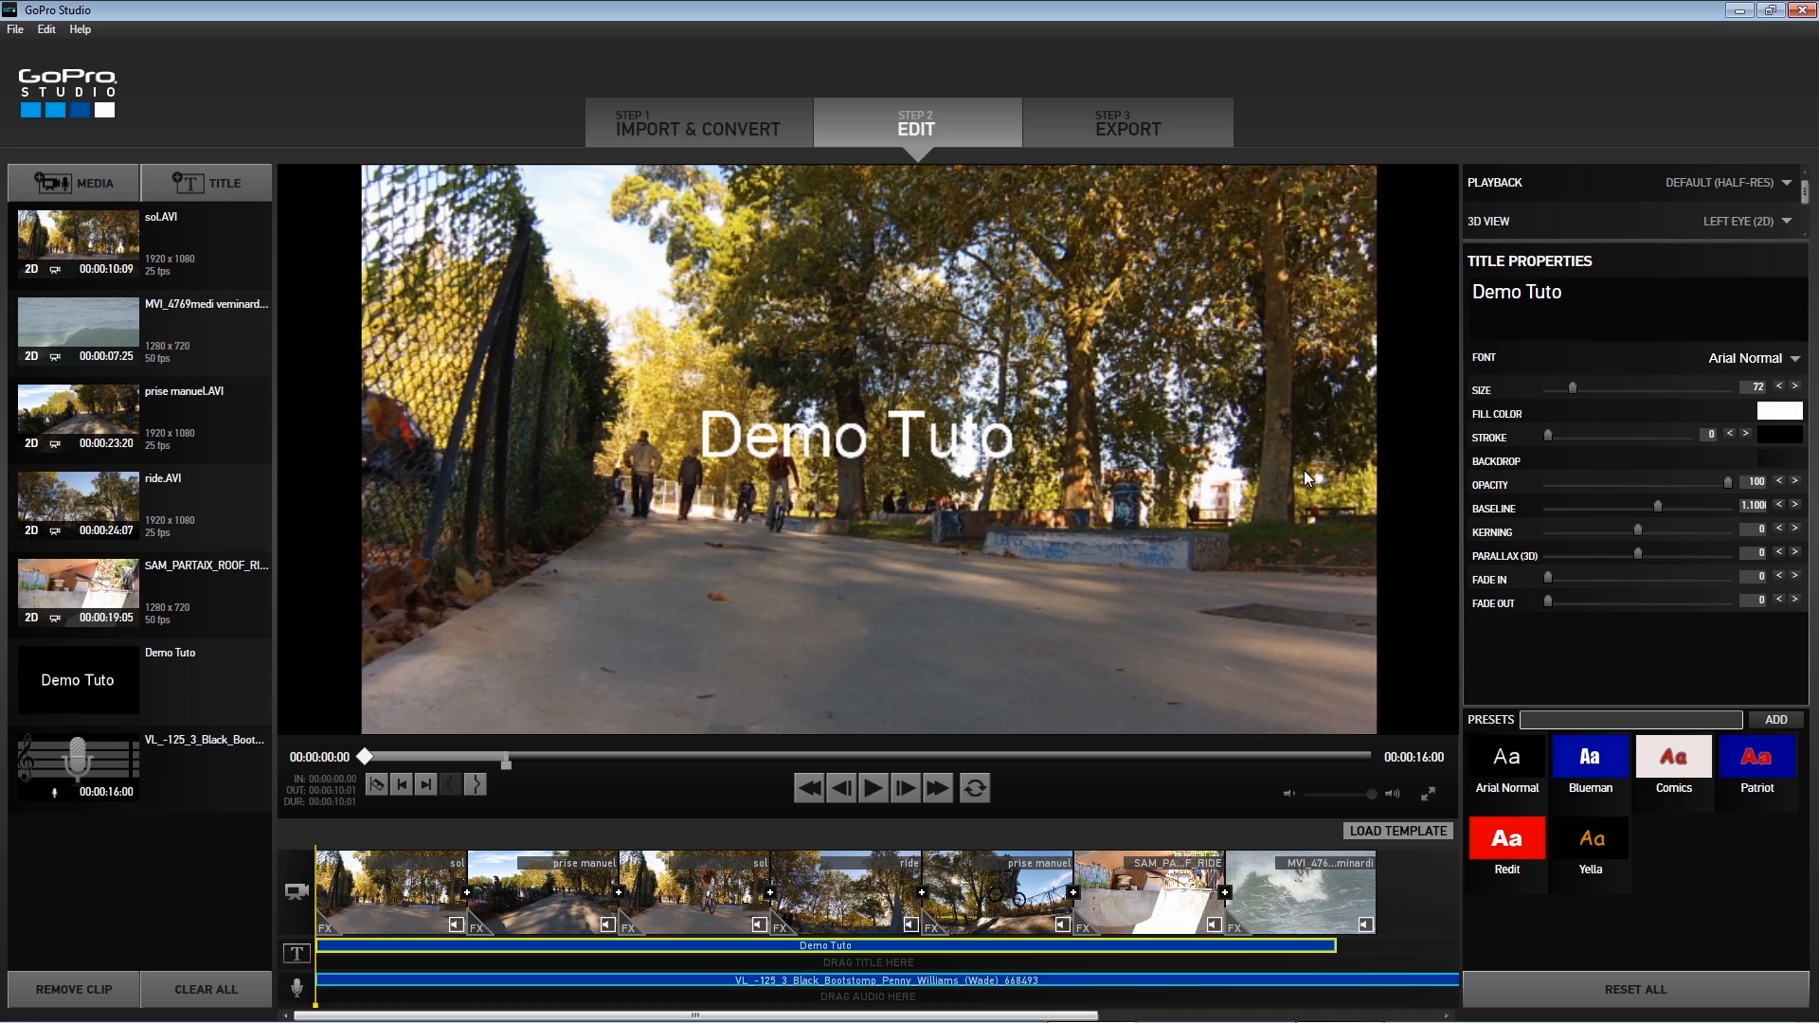
- Try the Draft (Quarter-Res) playback quality, then set playback to Best (Full-Res)
left_click(1724, 176)
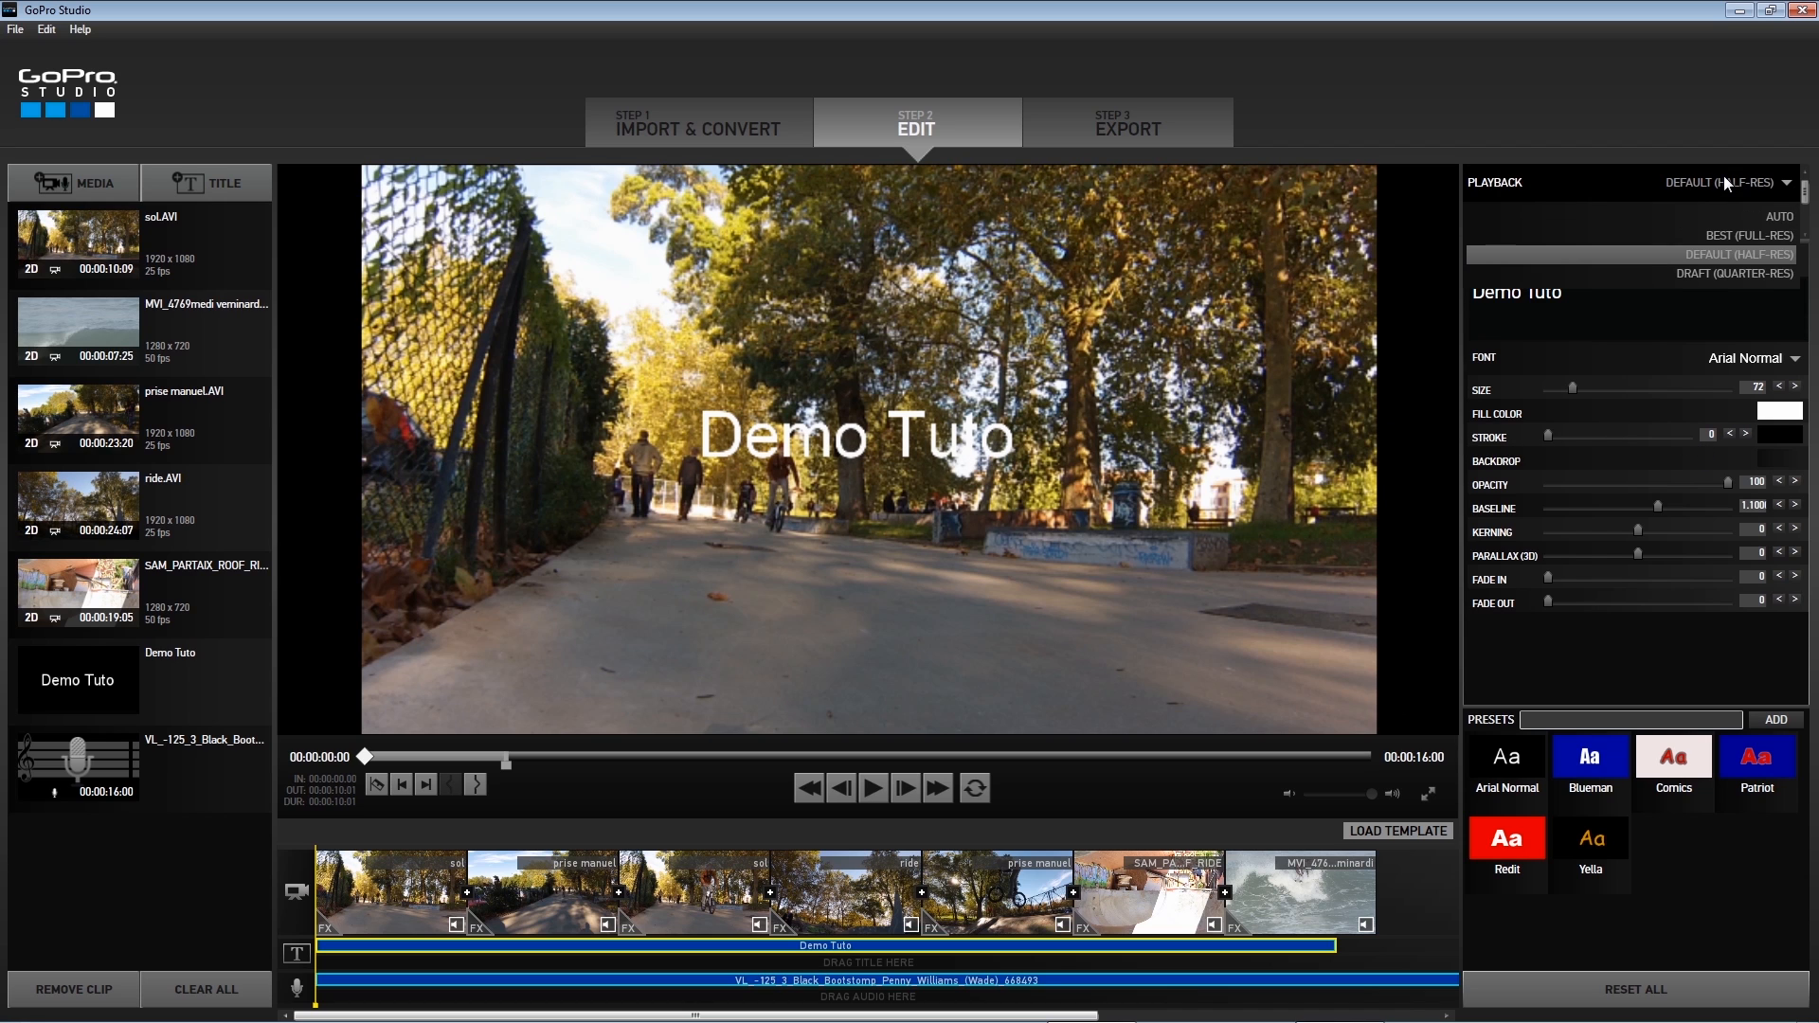
left_click(1720, 276)
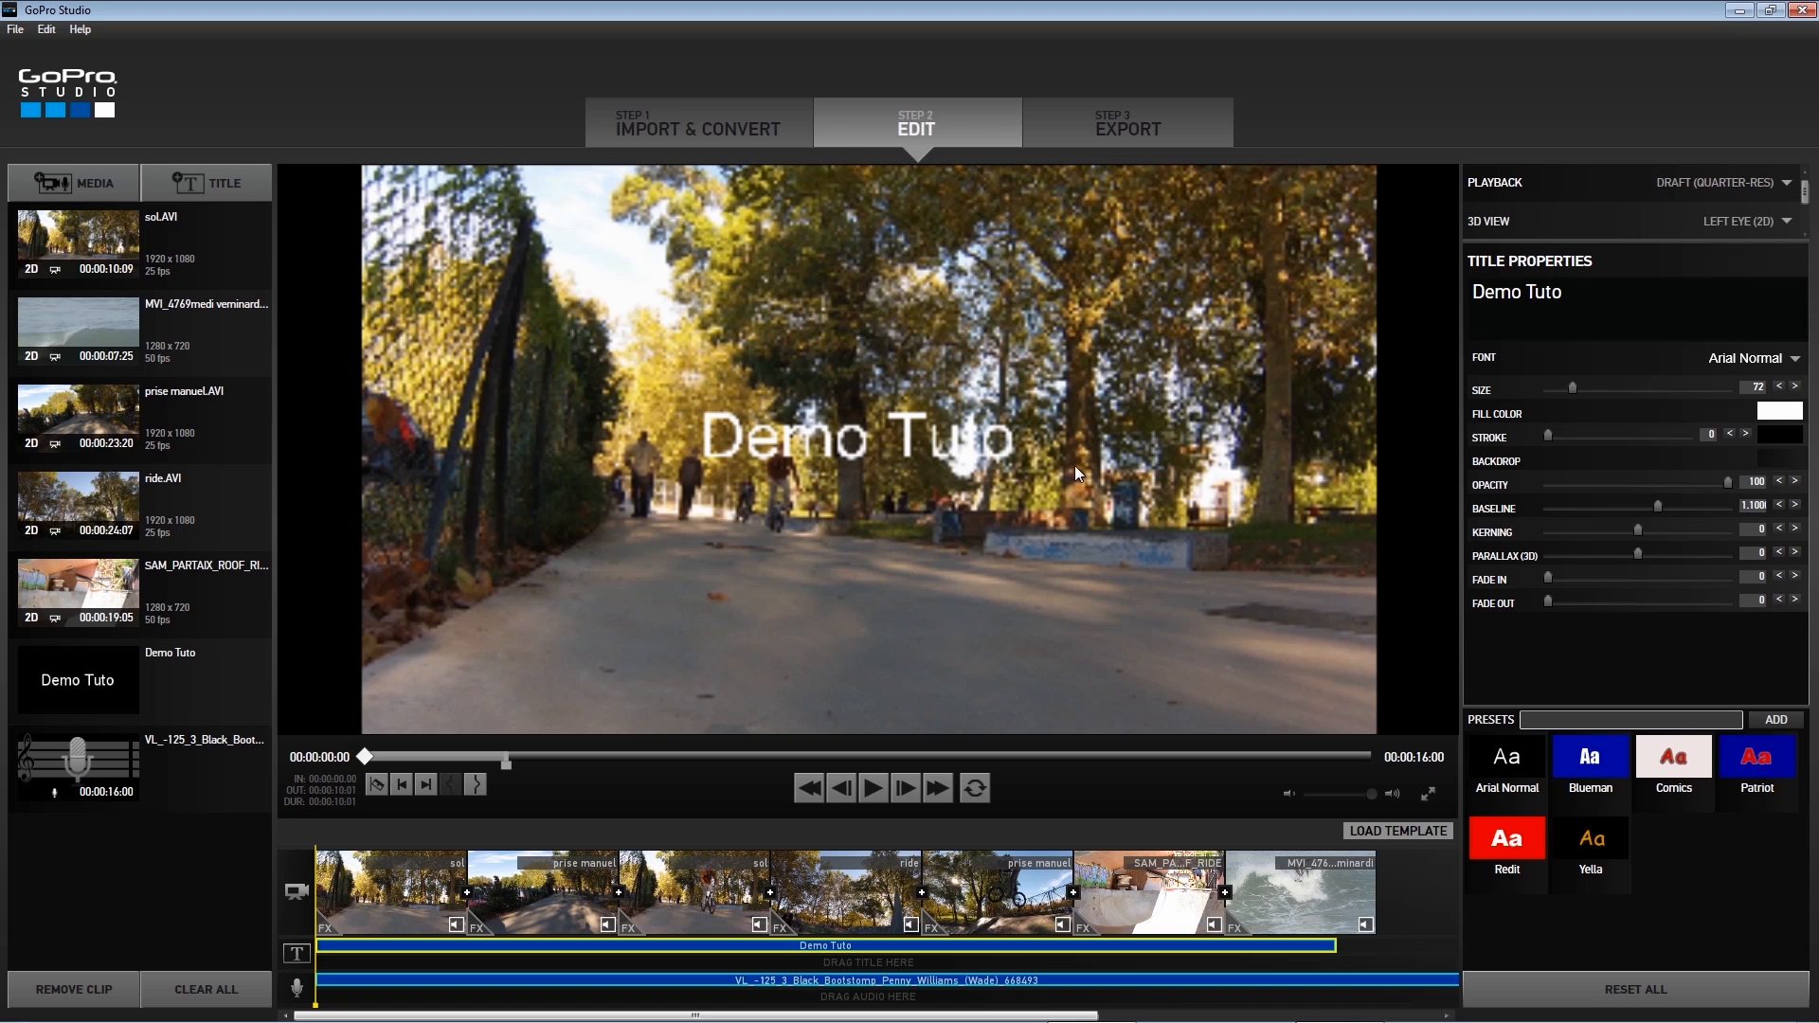
left_click(1707, 195)
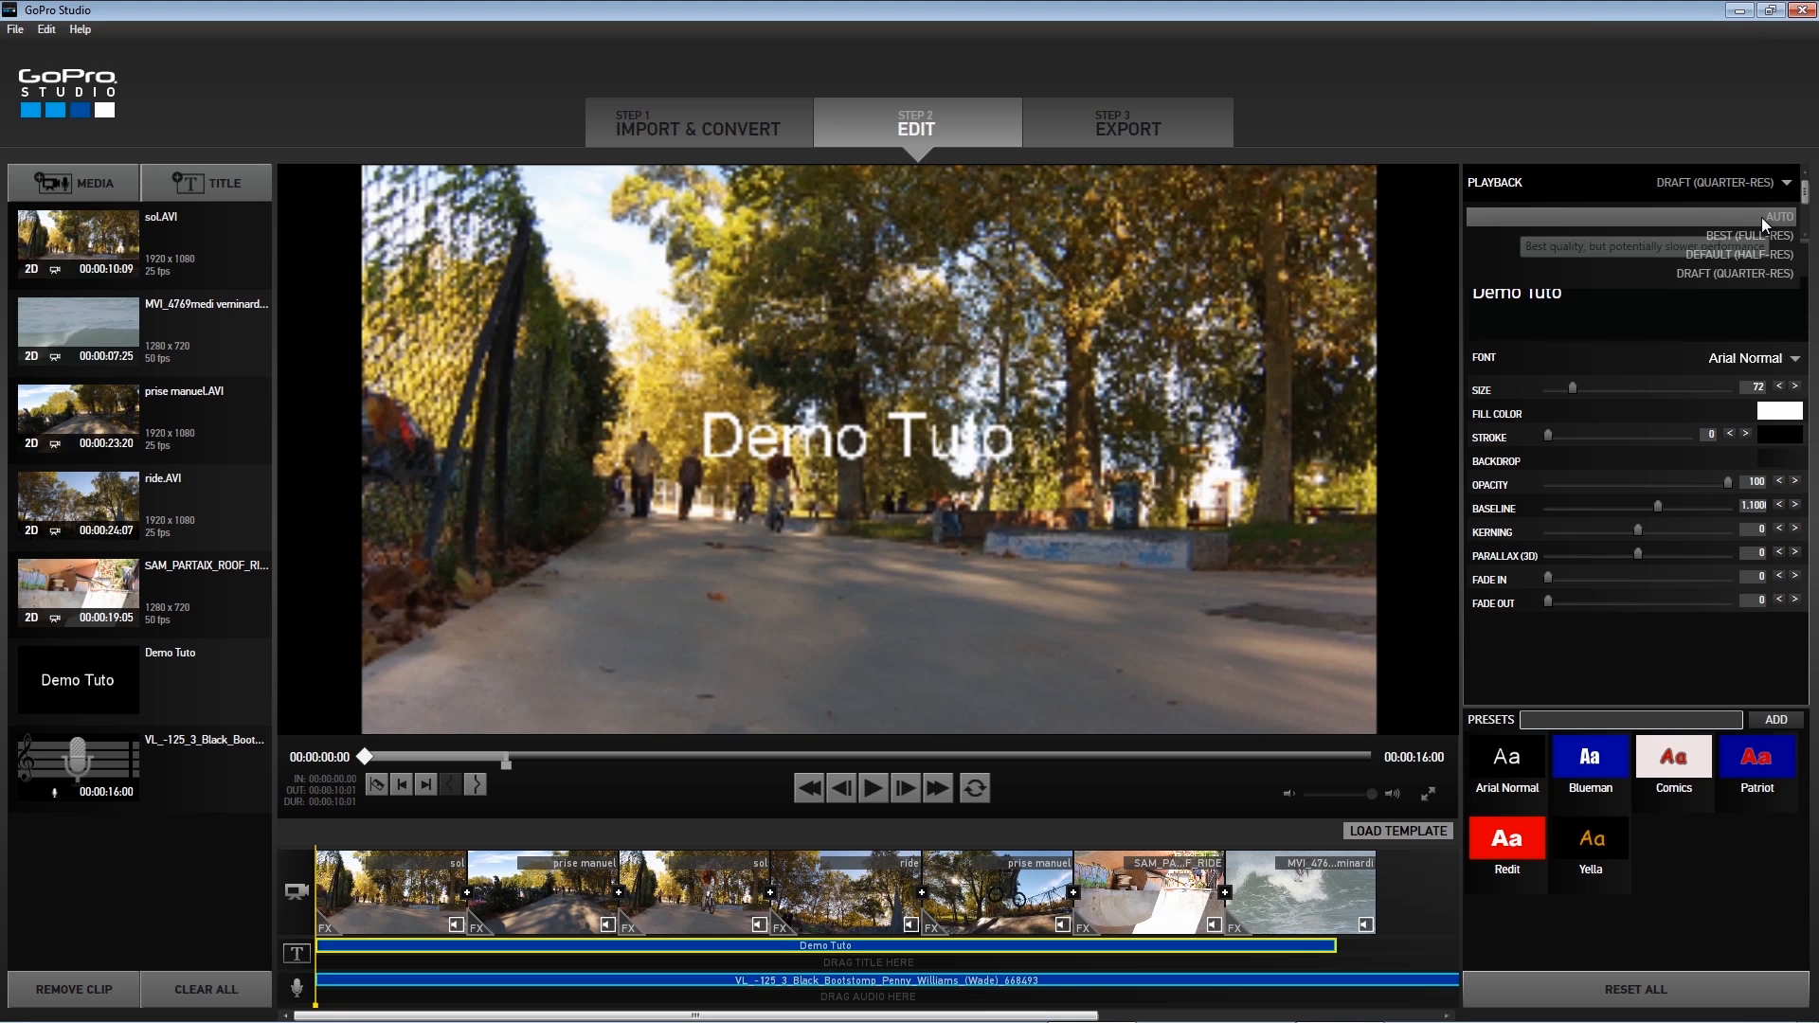
left_click(1760, 231)
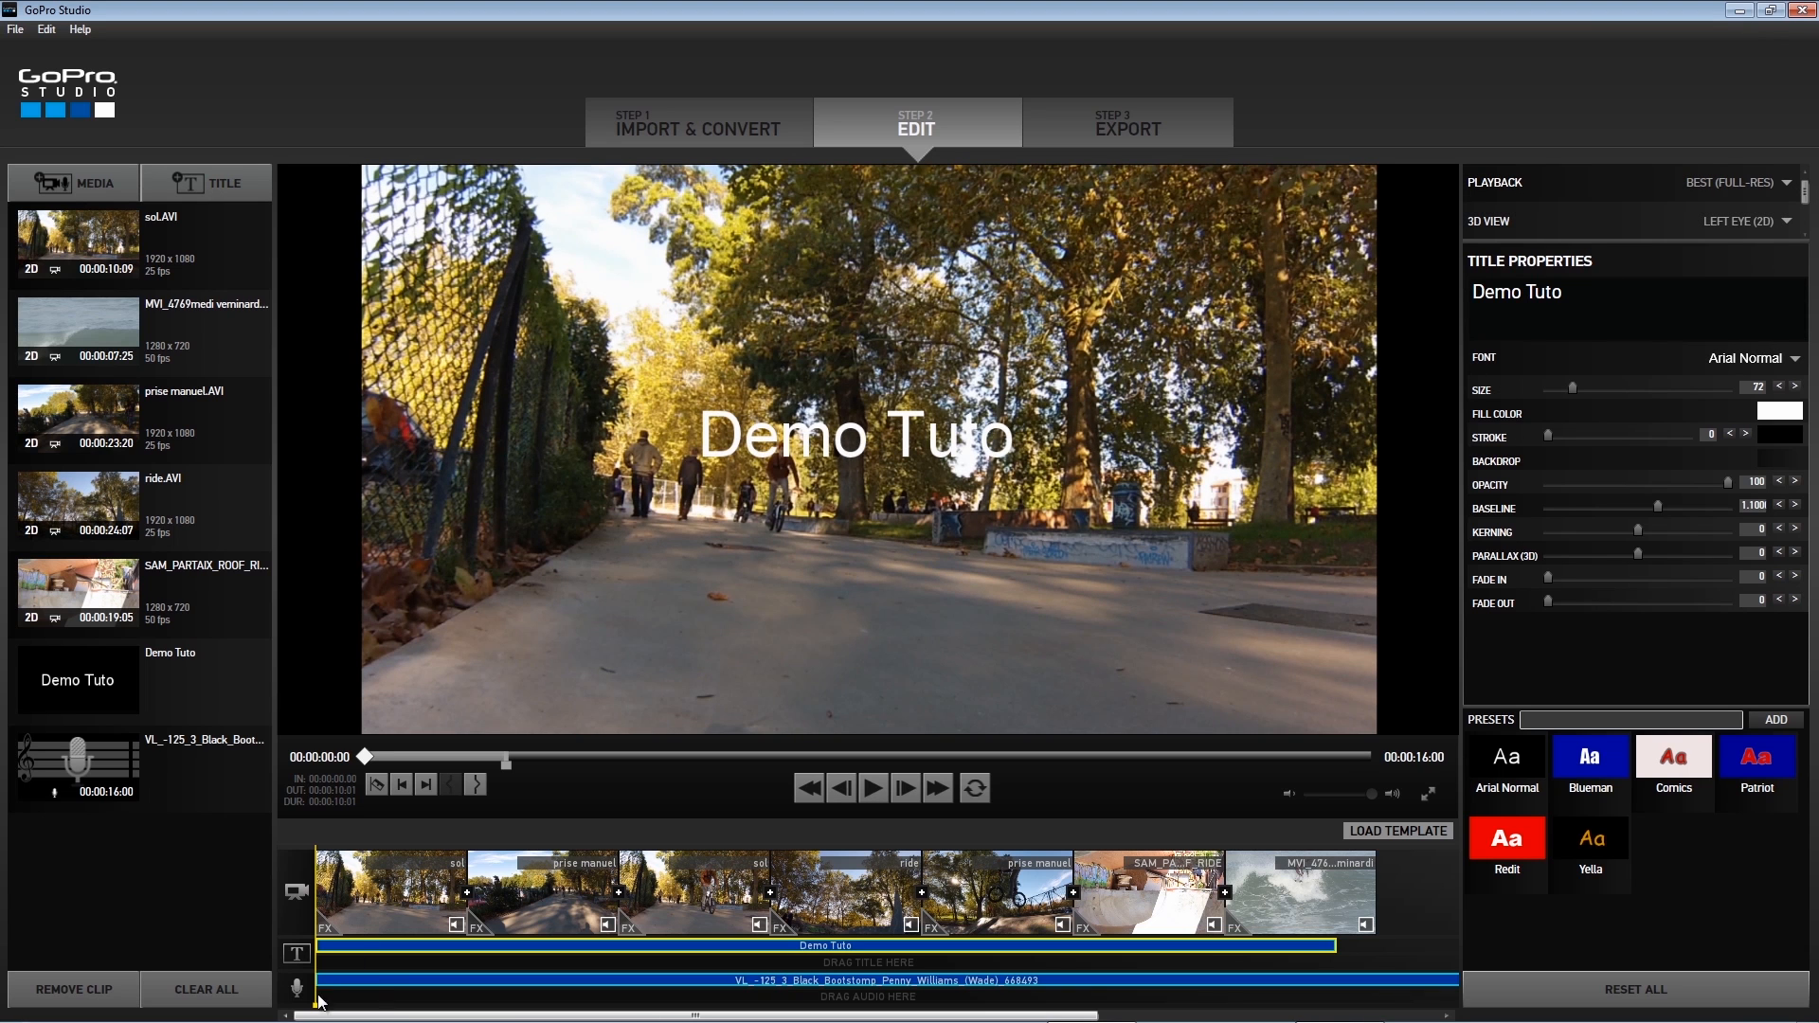
- Split the title at 00:00:01:23 where the first clip ends, delete the part after the cut and play the beginning
left_click_drag(314, 1008, 467, 1019)
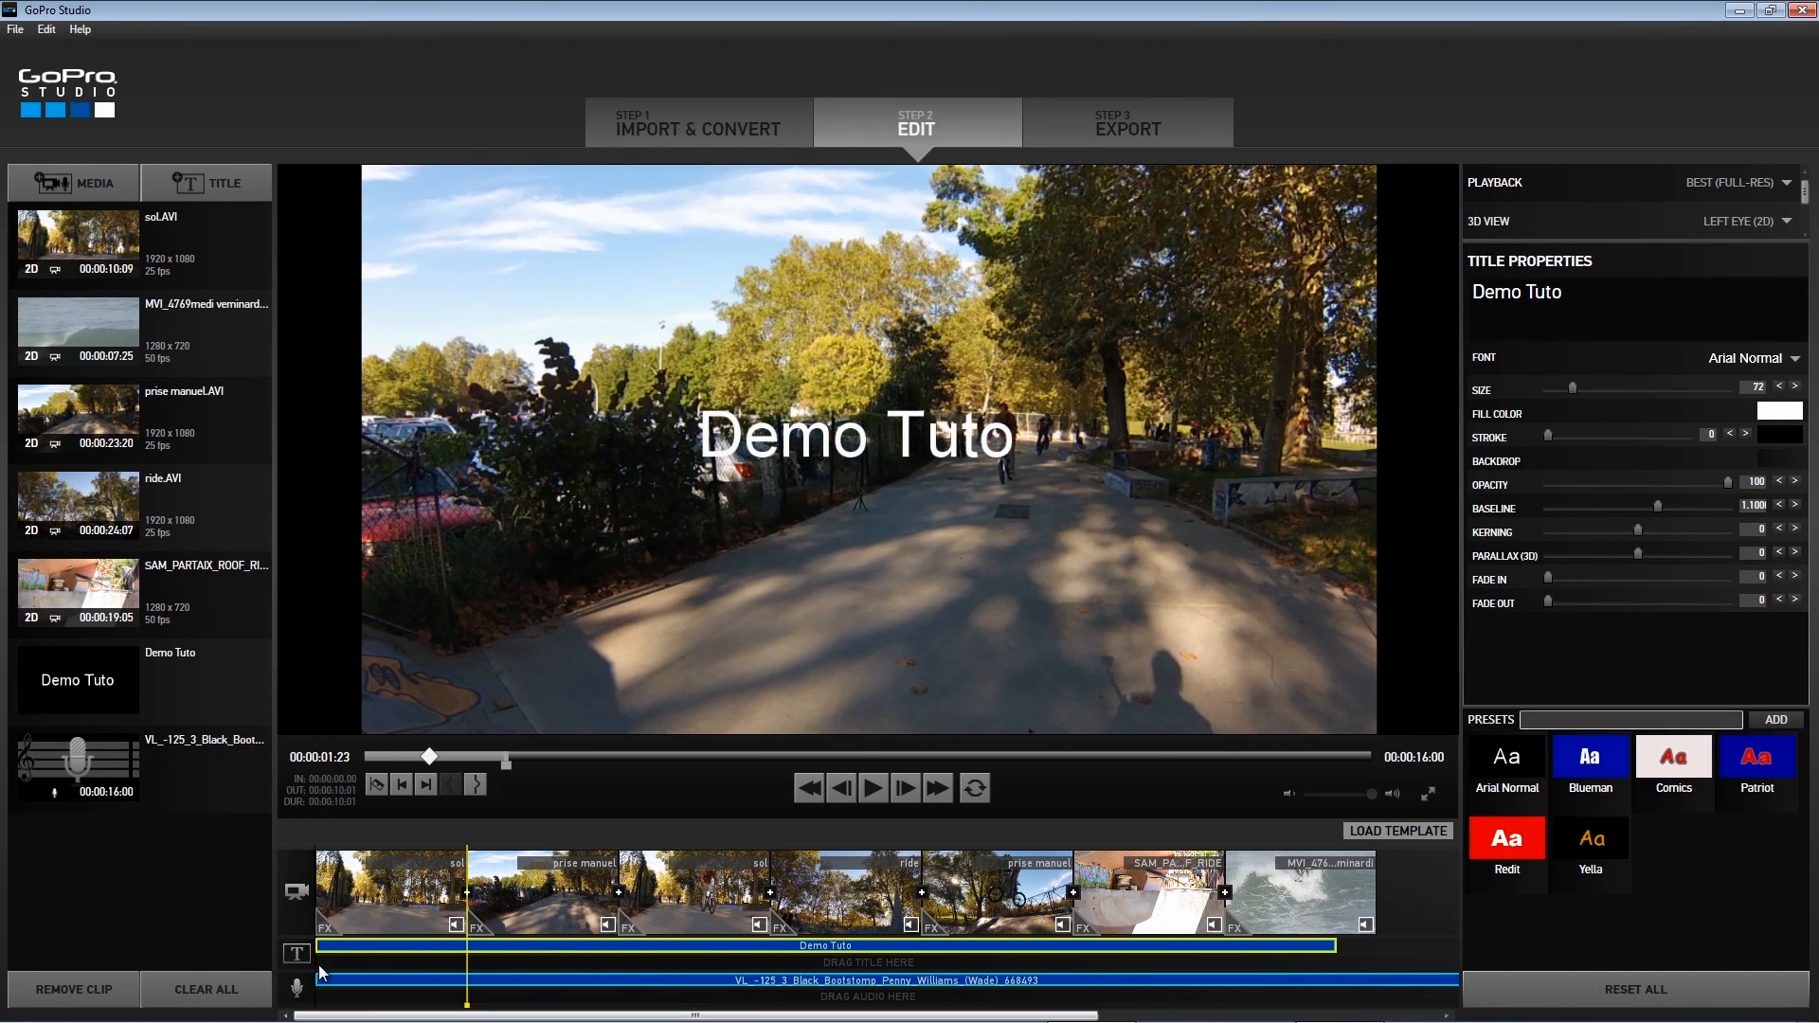
left_click(428, 925)
left_click(423, 945)
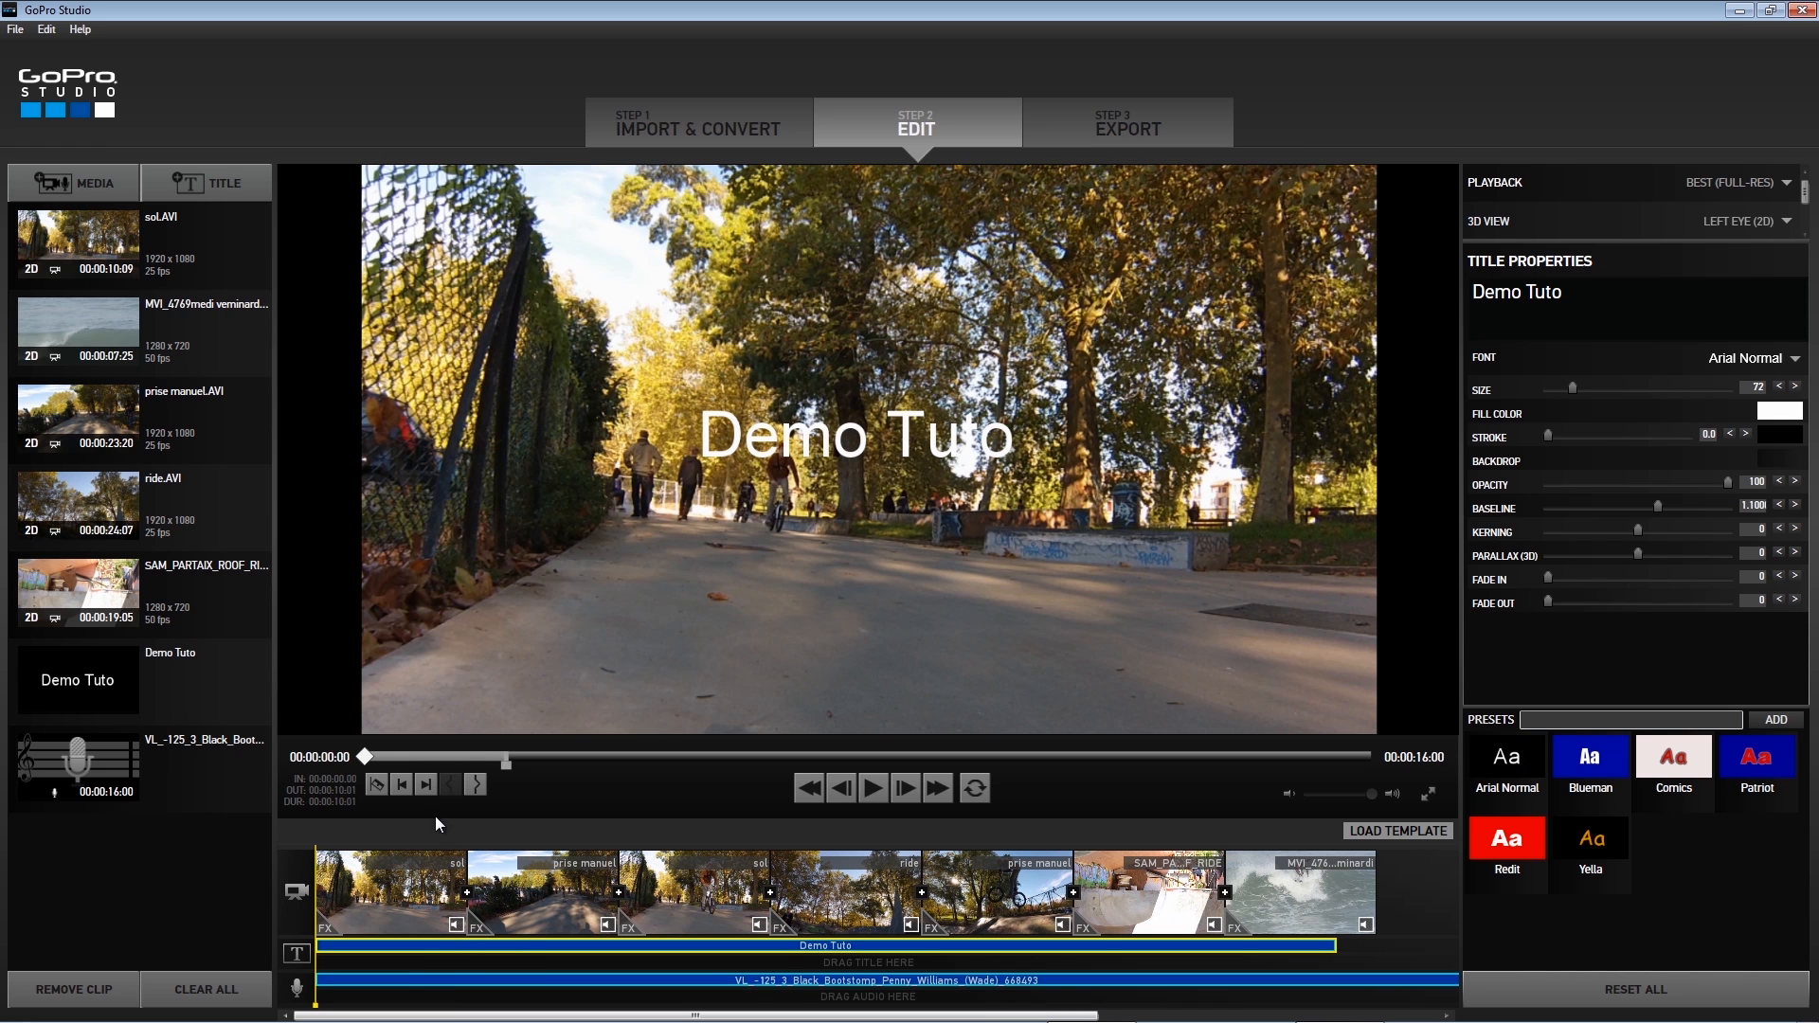
left_click(378, 794)
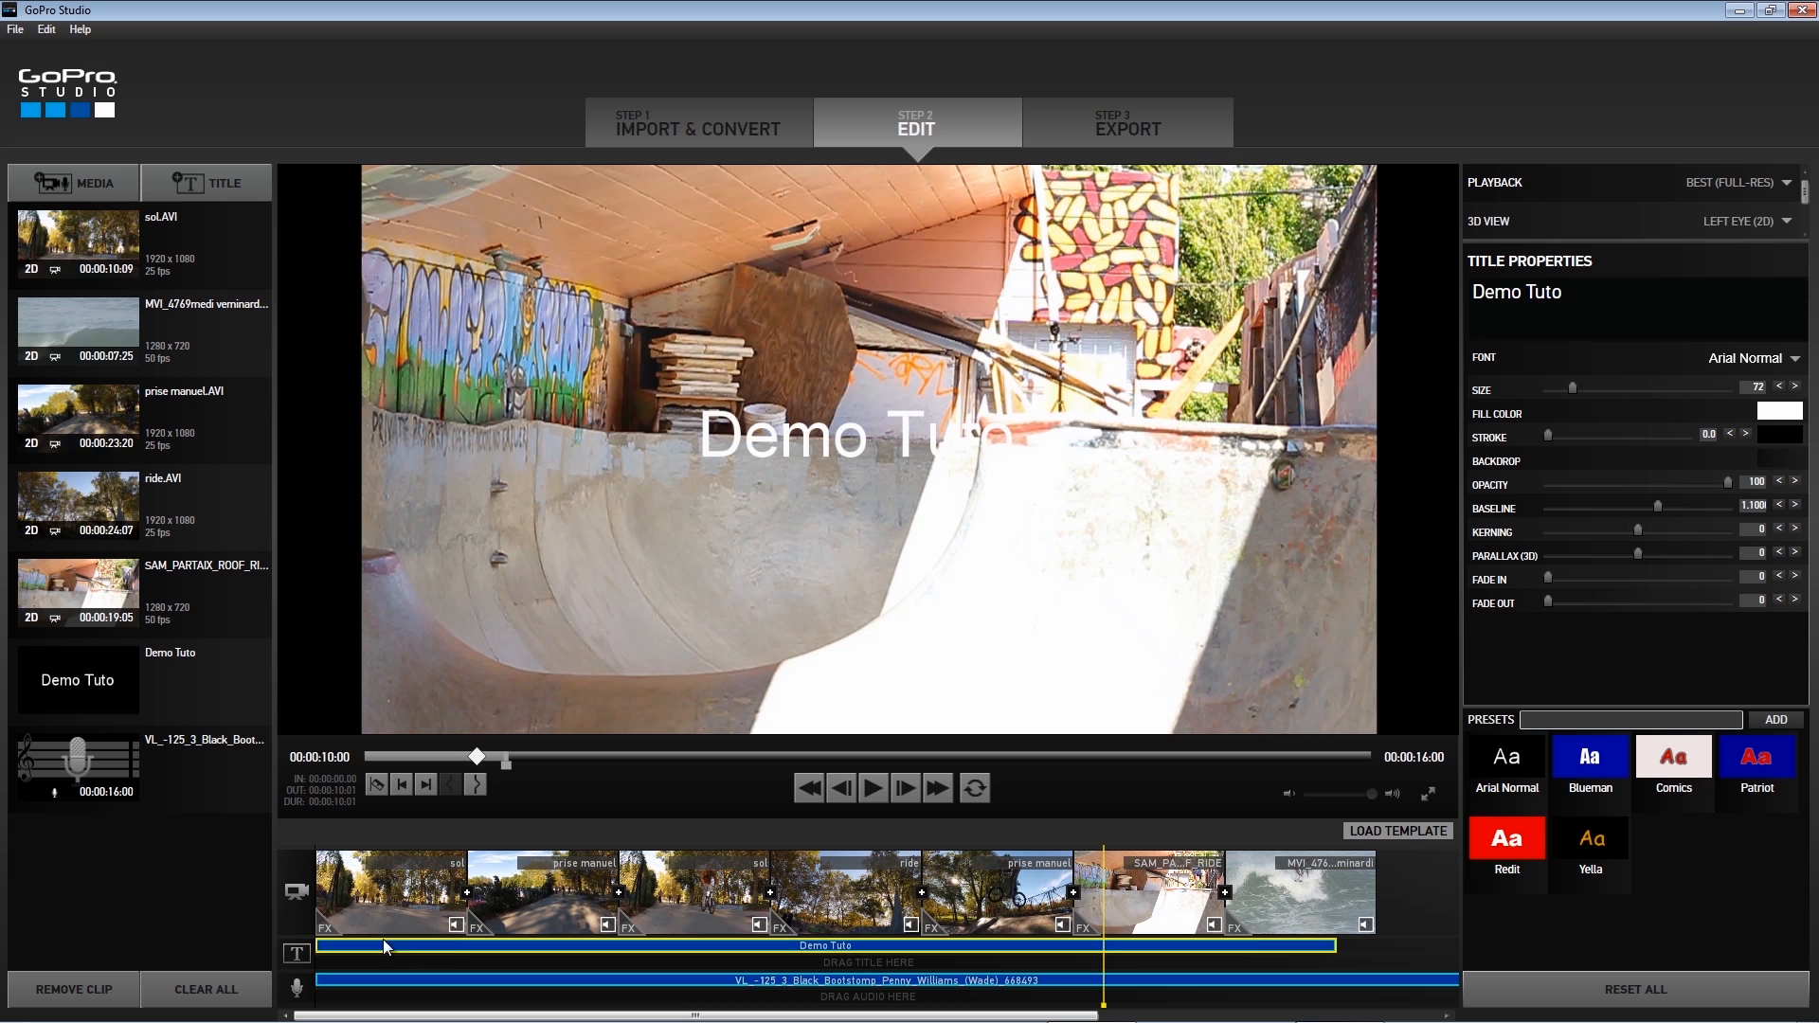
left_click_drag(1105, 972, 469, 940)
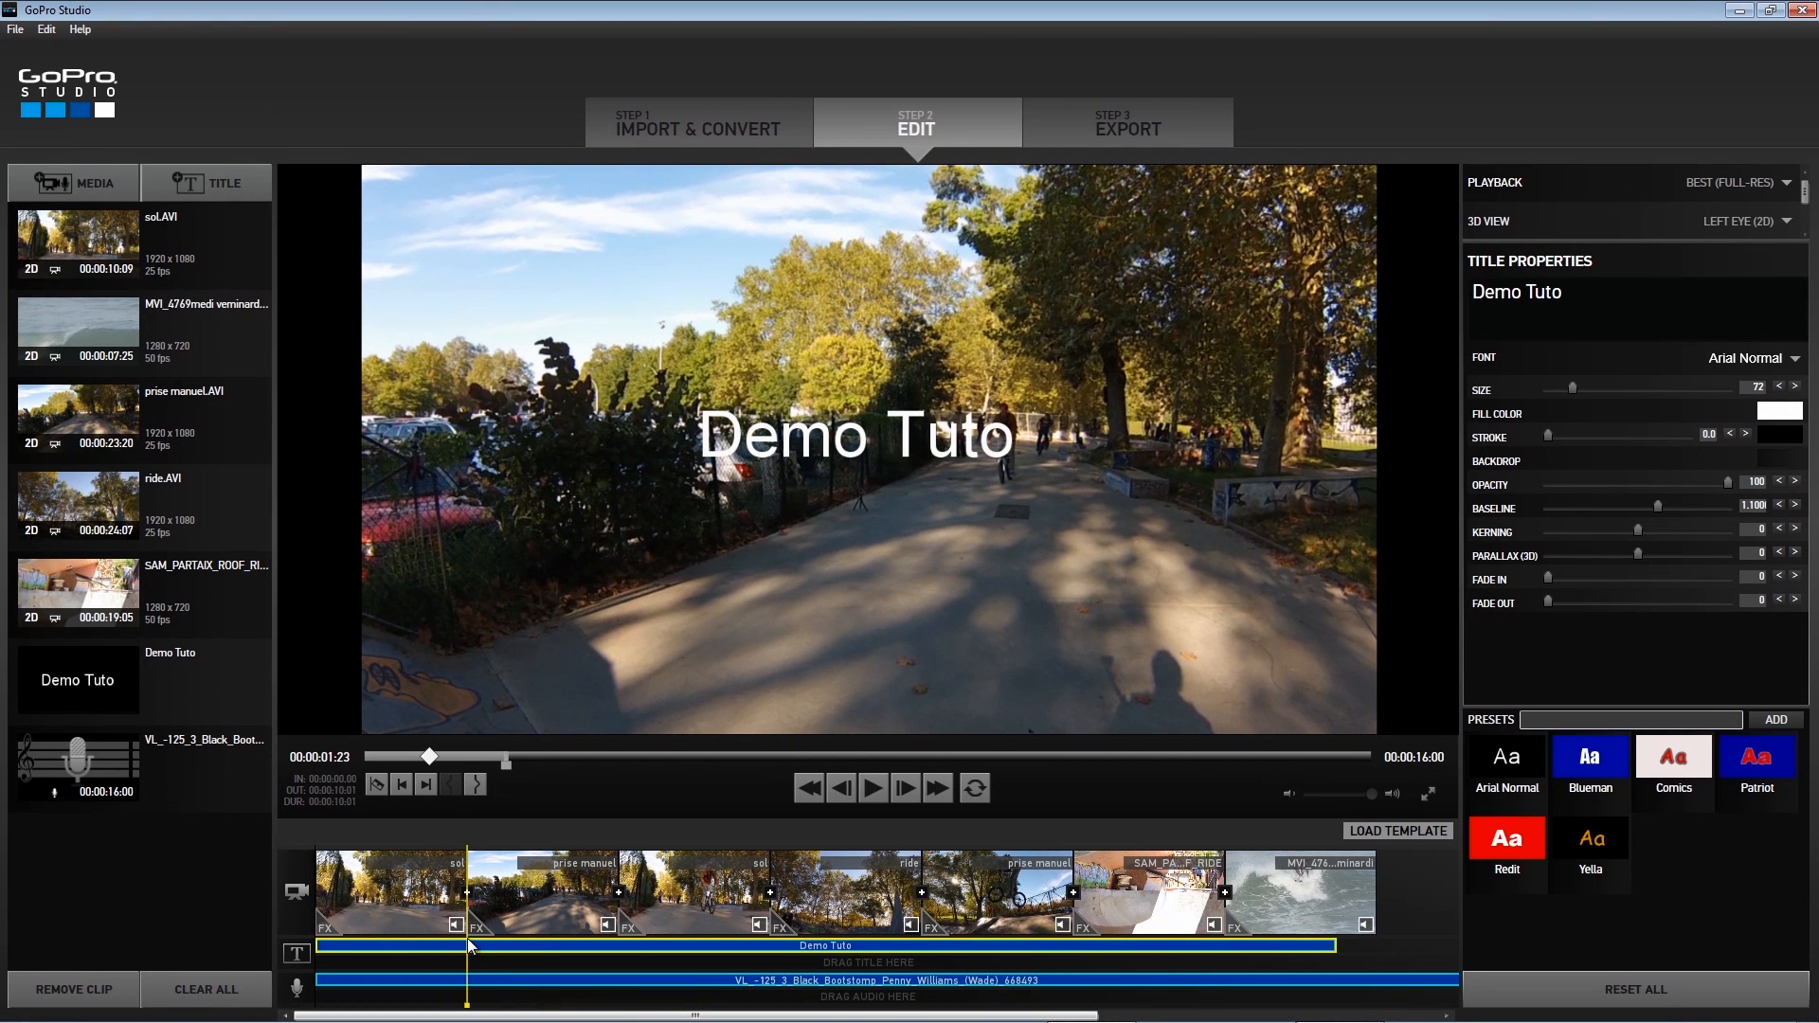
left_click(377, 784)
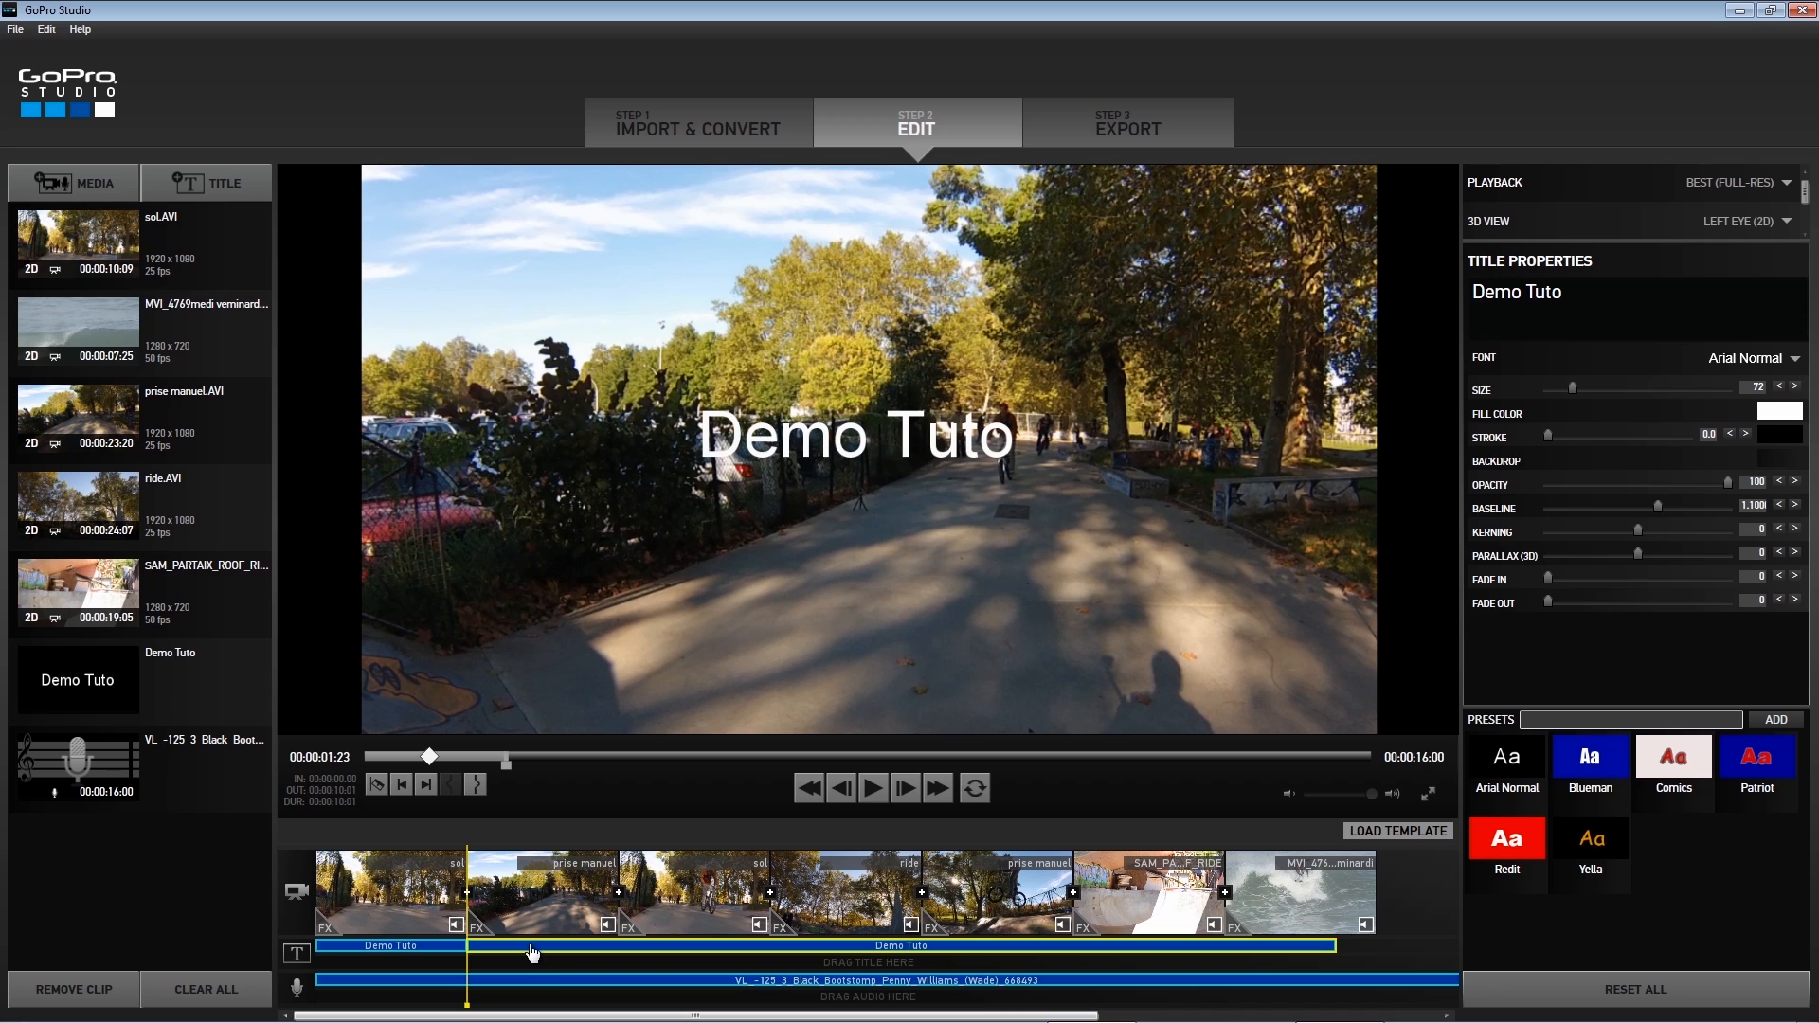
key("Delete")
left_click_drag(471, 1011, 275, 966)
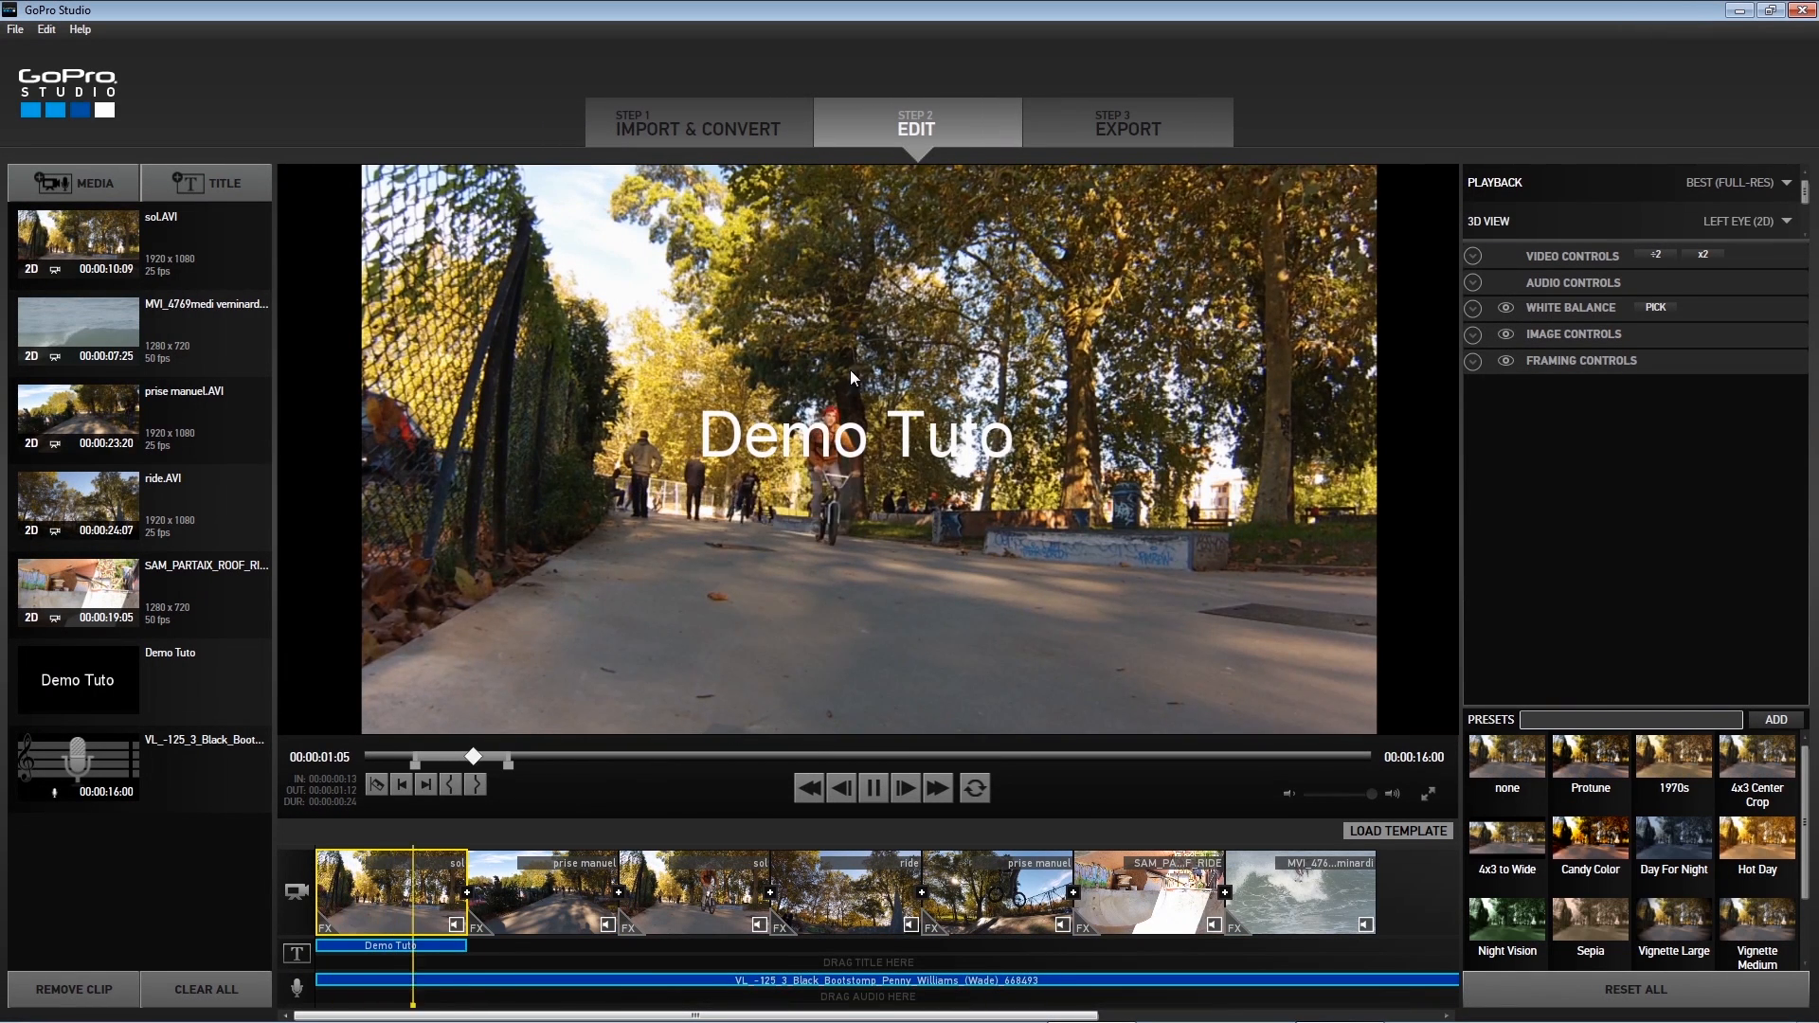
left_click(561, 874)
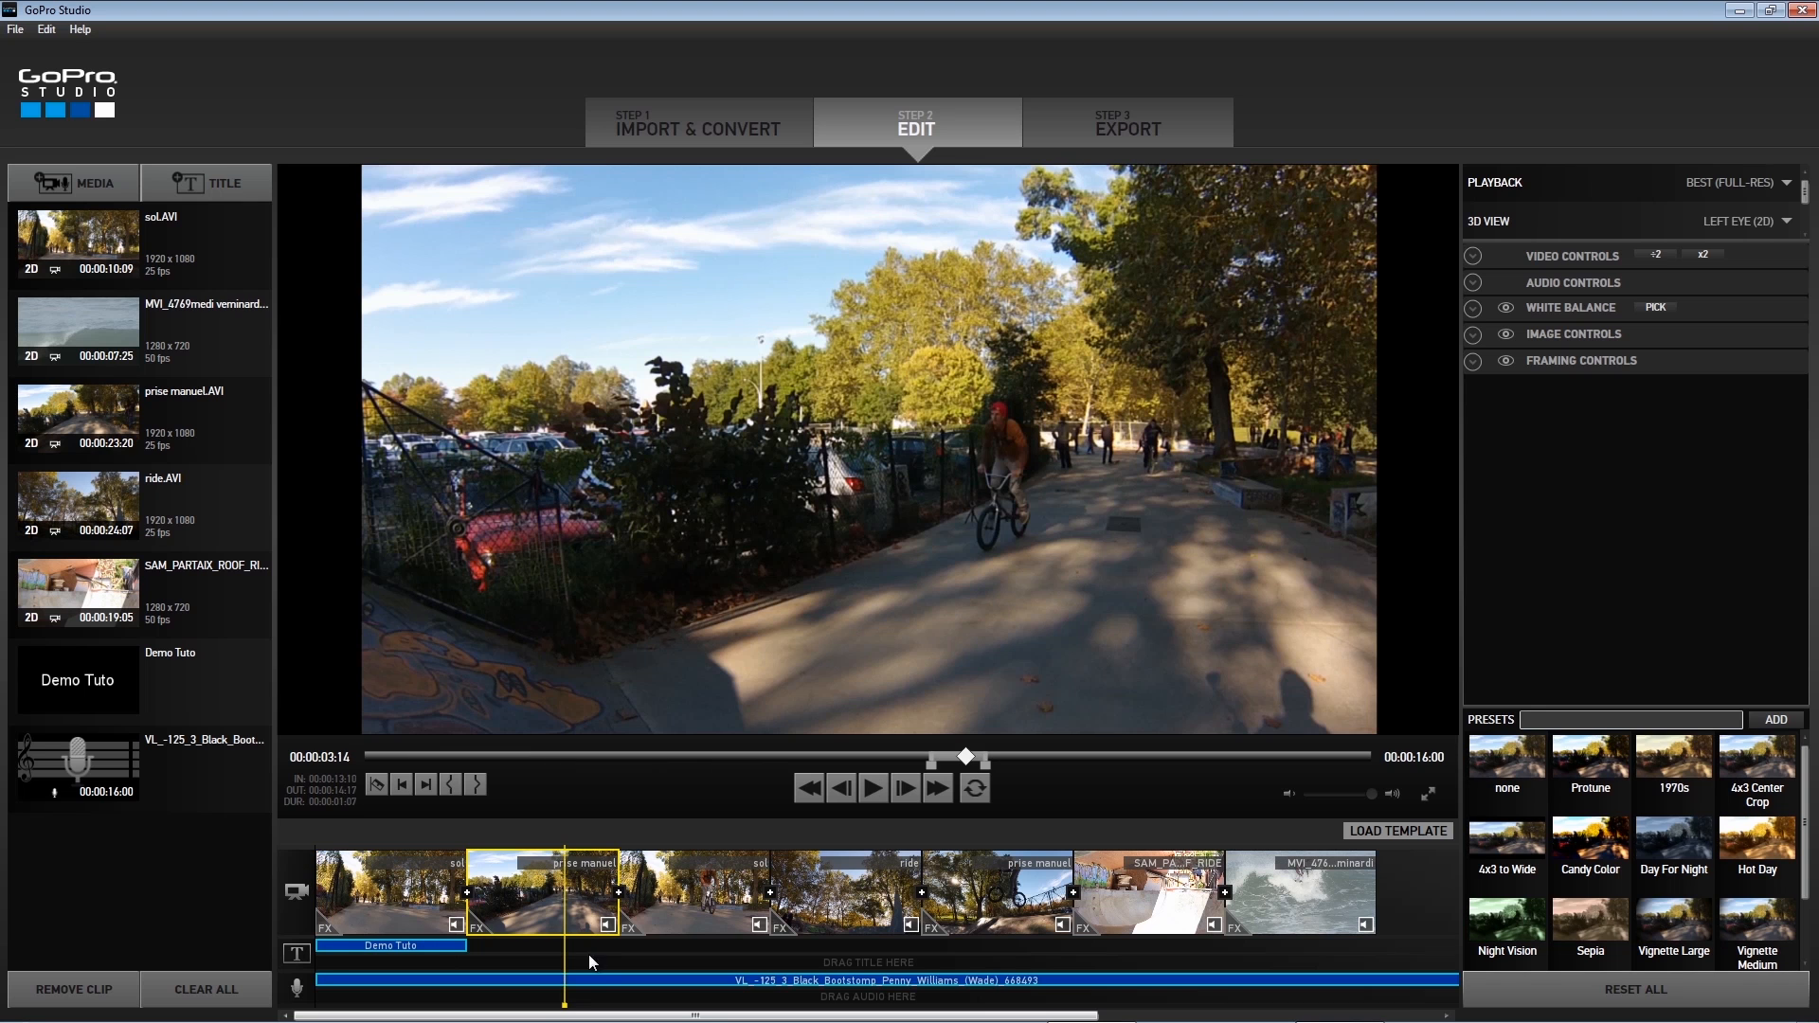
- Try the Protune preset on the first sol clip, undo it and apply the 1970s preset instead
left_click_drag(566, 1002, 385, 1000)
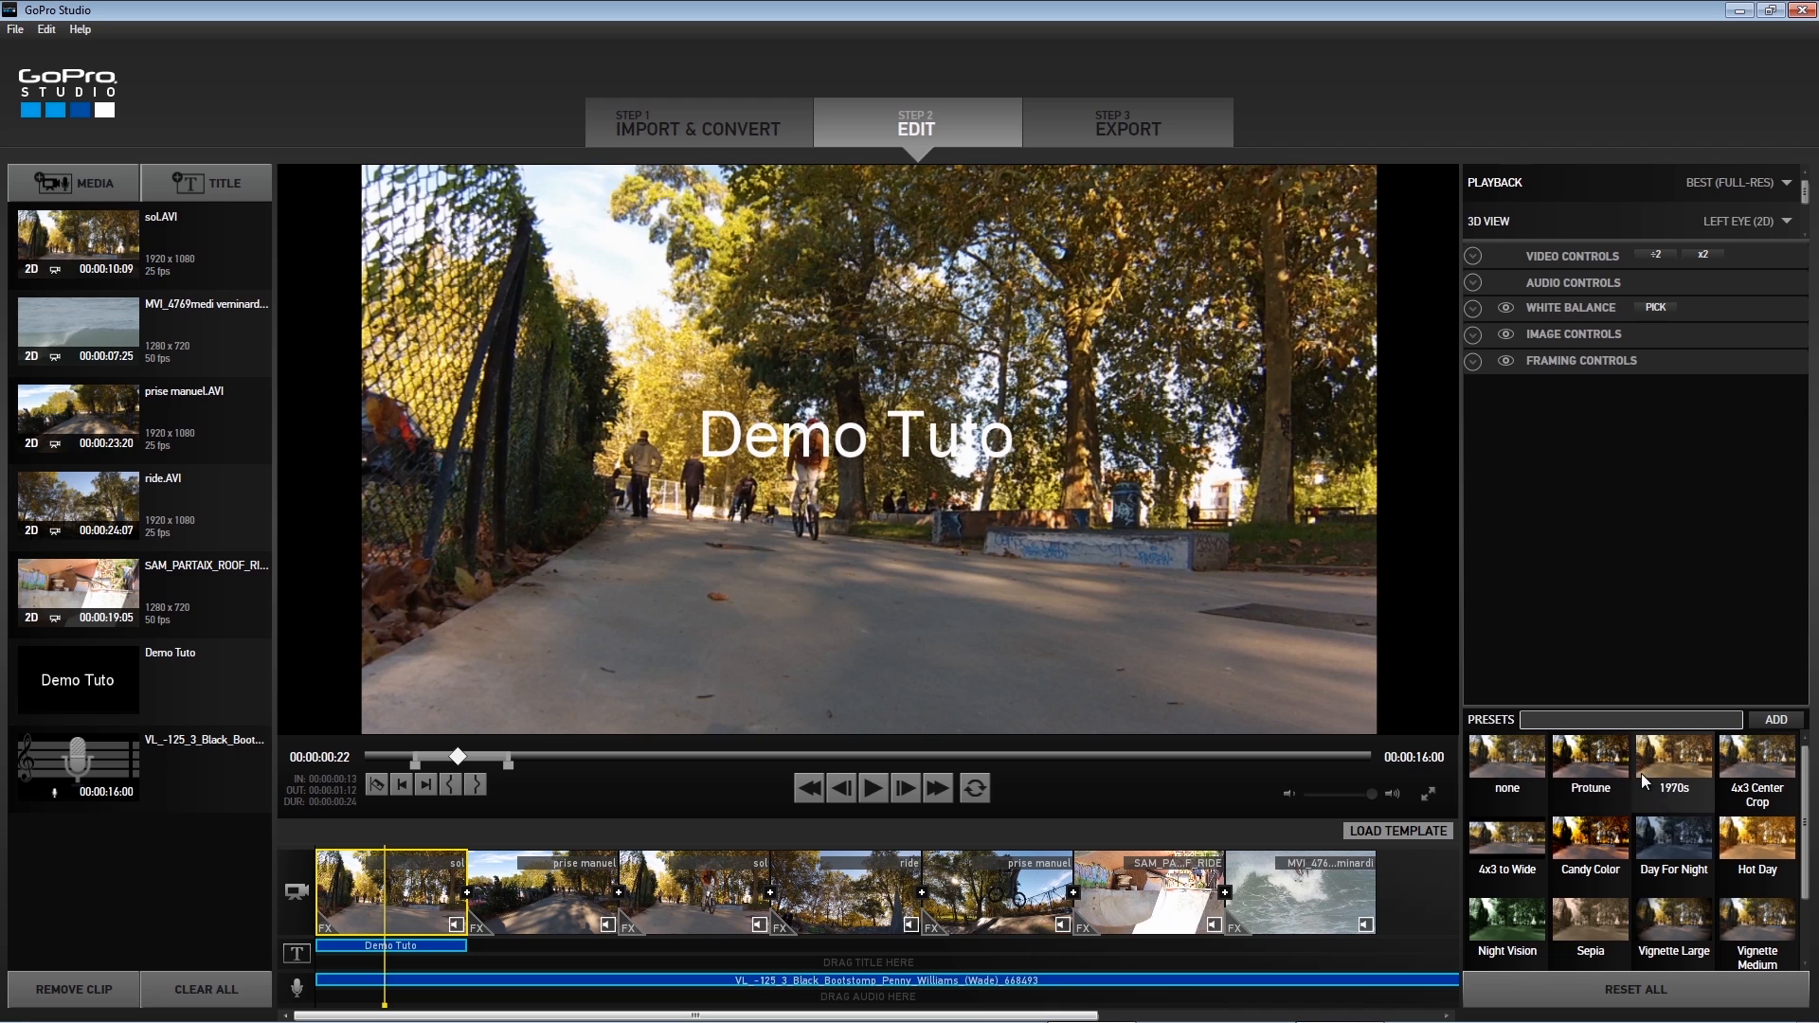
left_click(1614, 771)
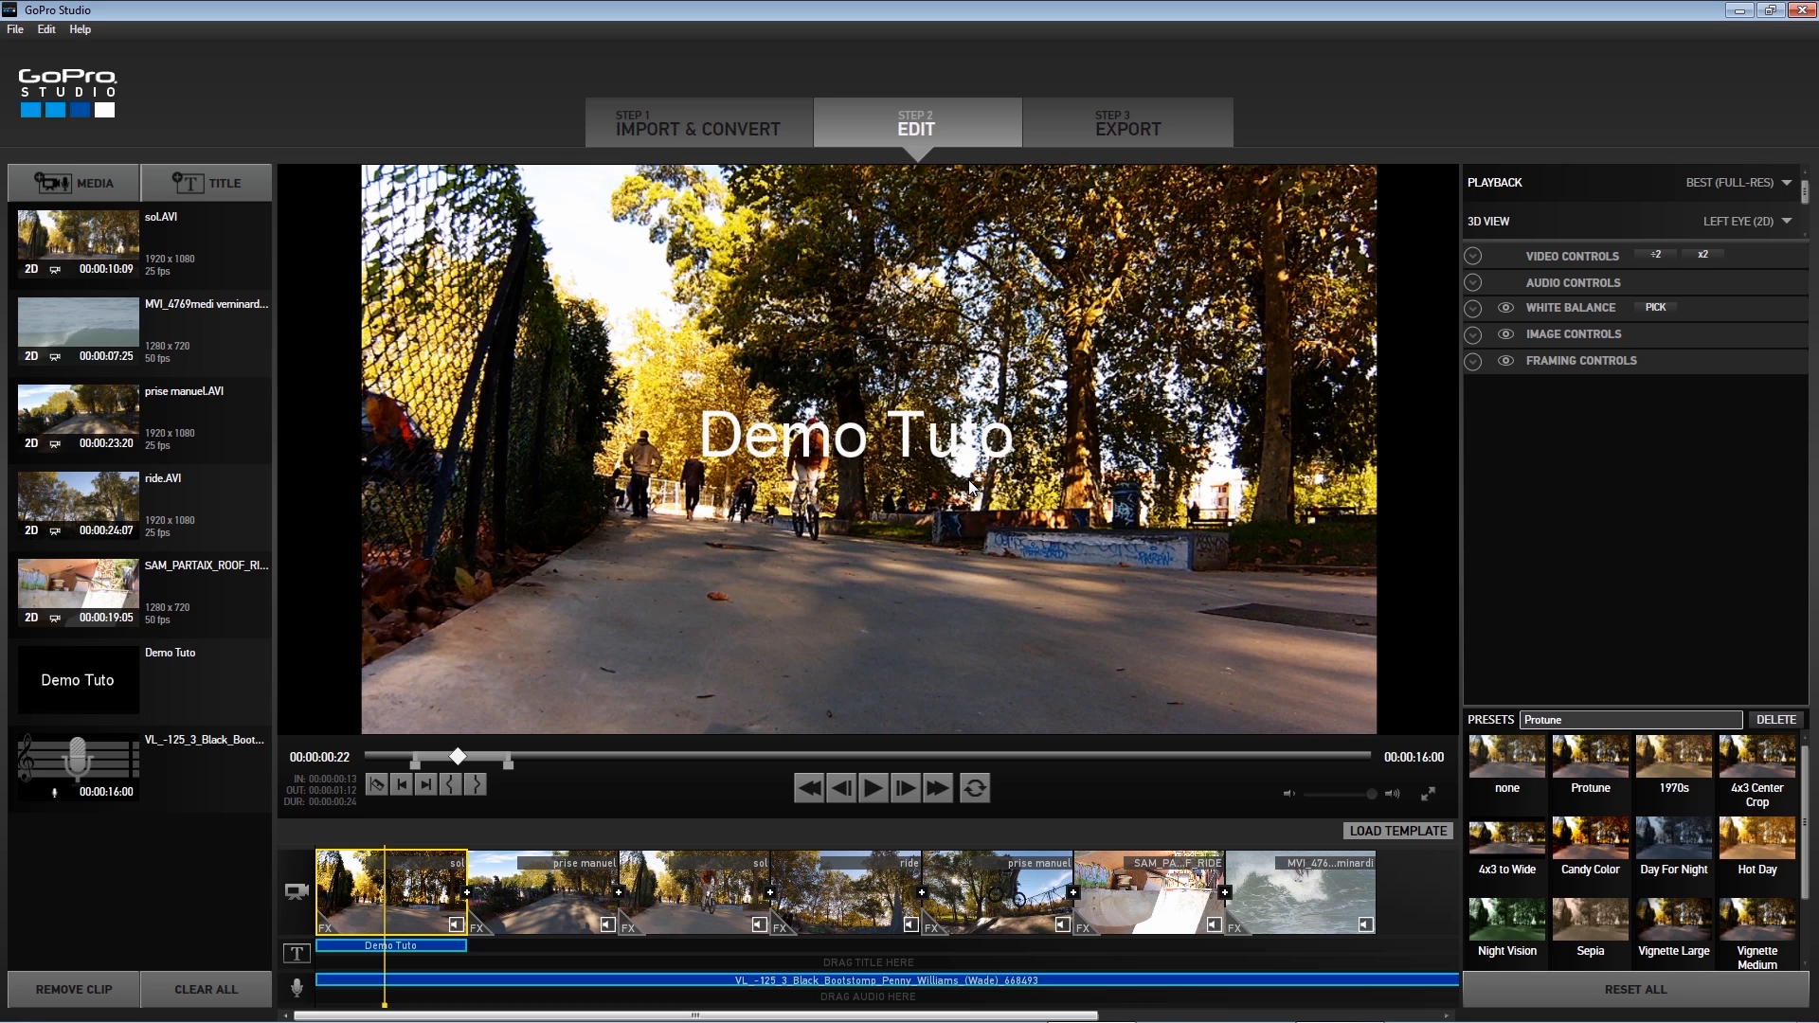
key("ctrl+z")
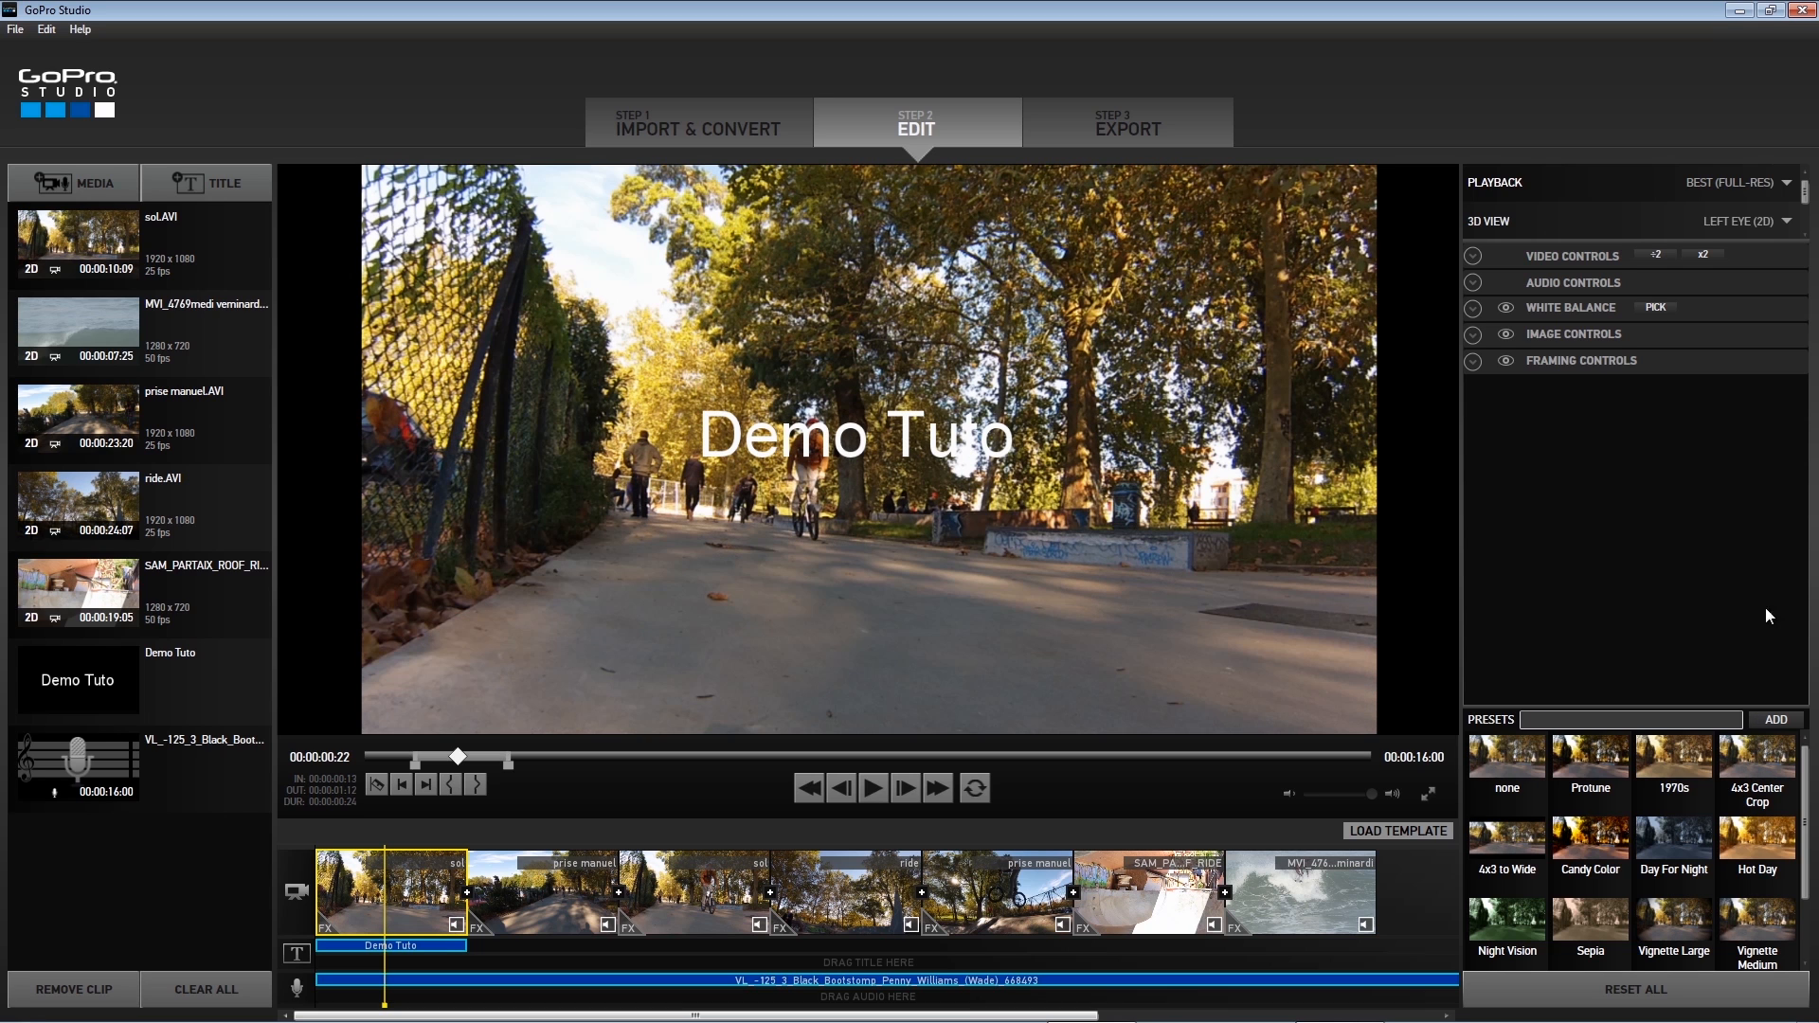
left_click(1677, 765)
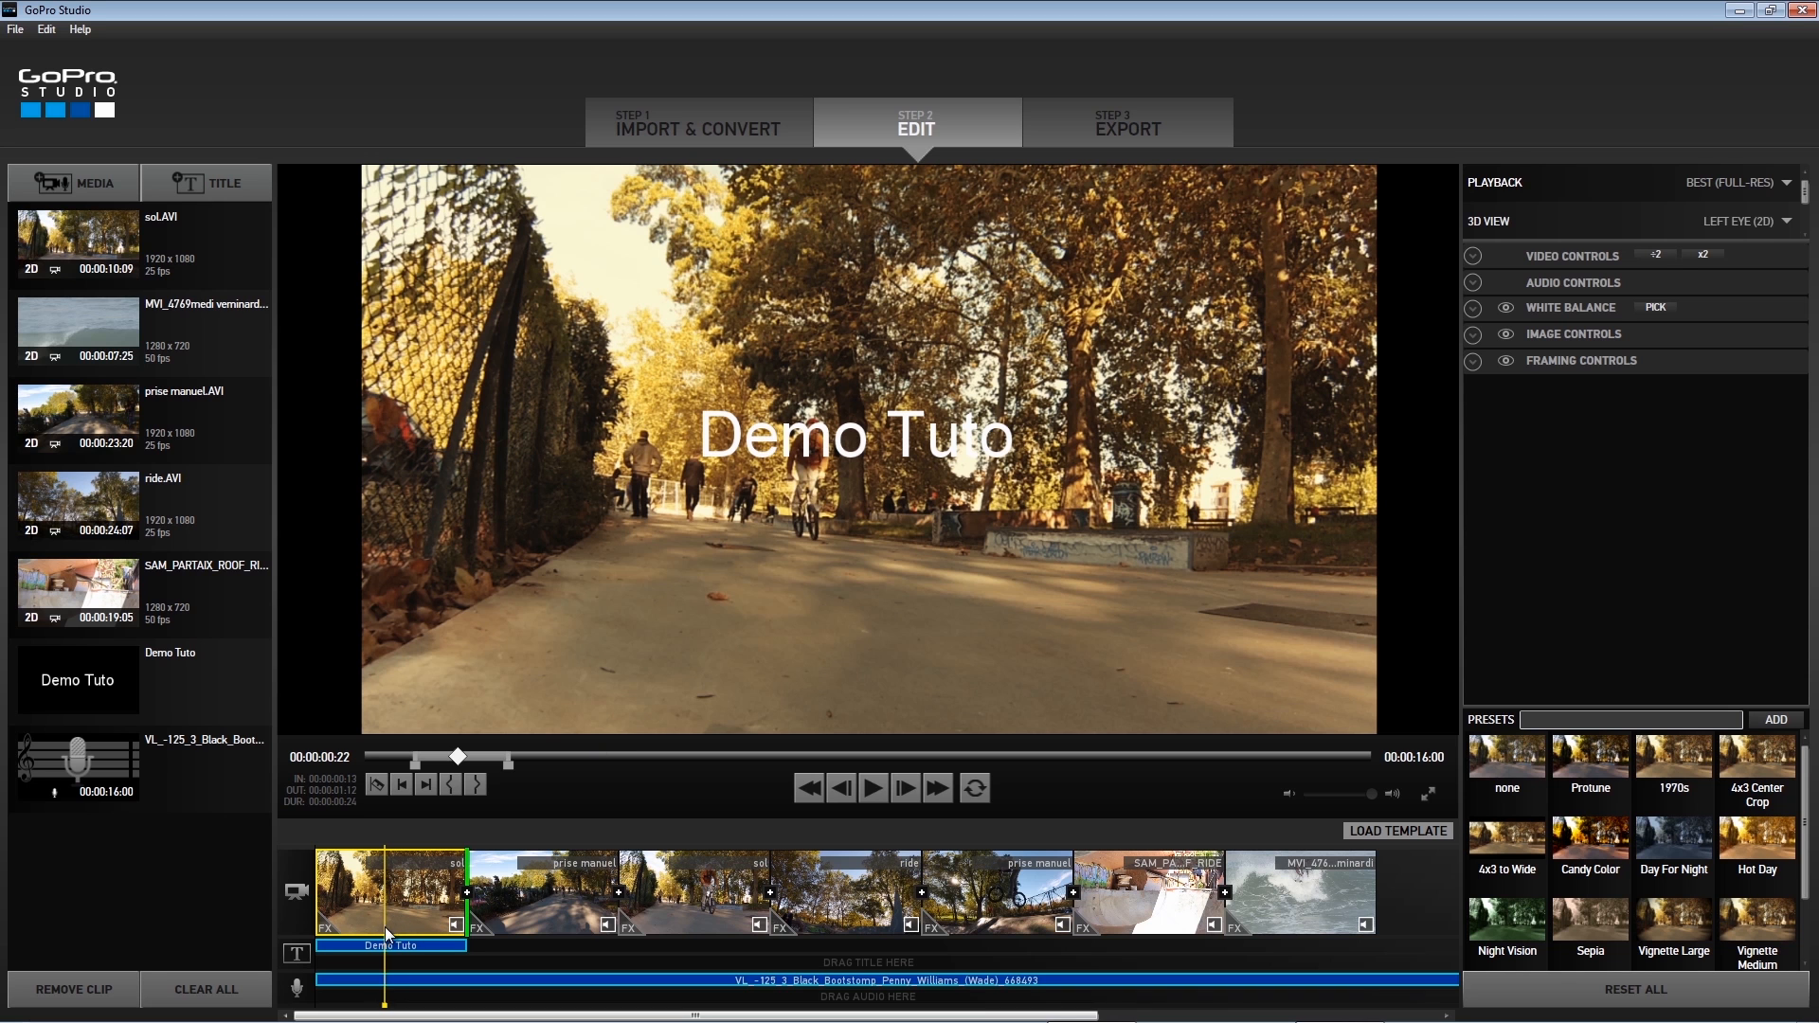
- Apply the 1970s preset to both prise manuel clips, the second sol clip and the ride clip
left_click_drag(385, 979, 541, 982)
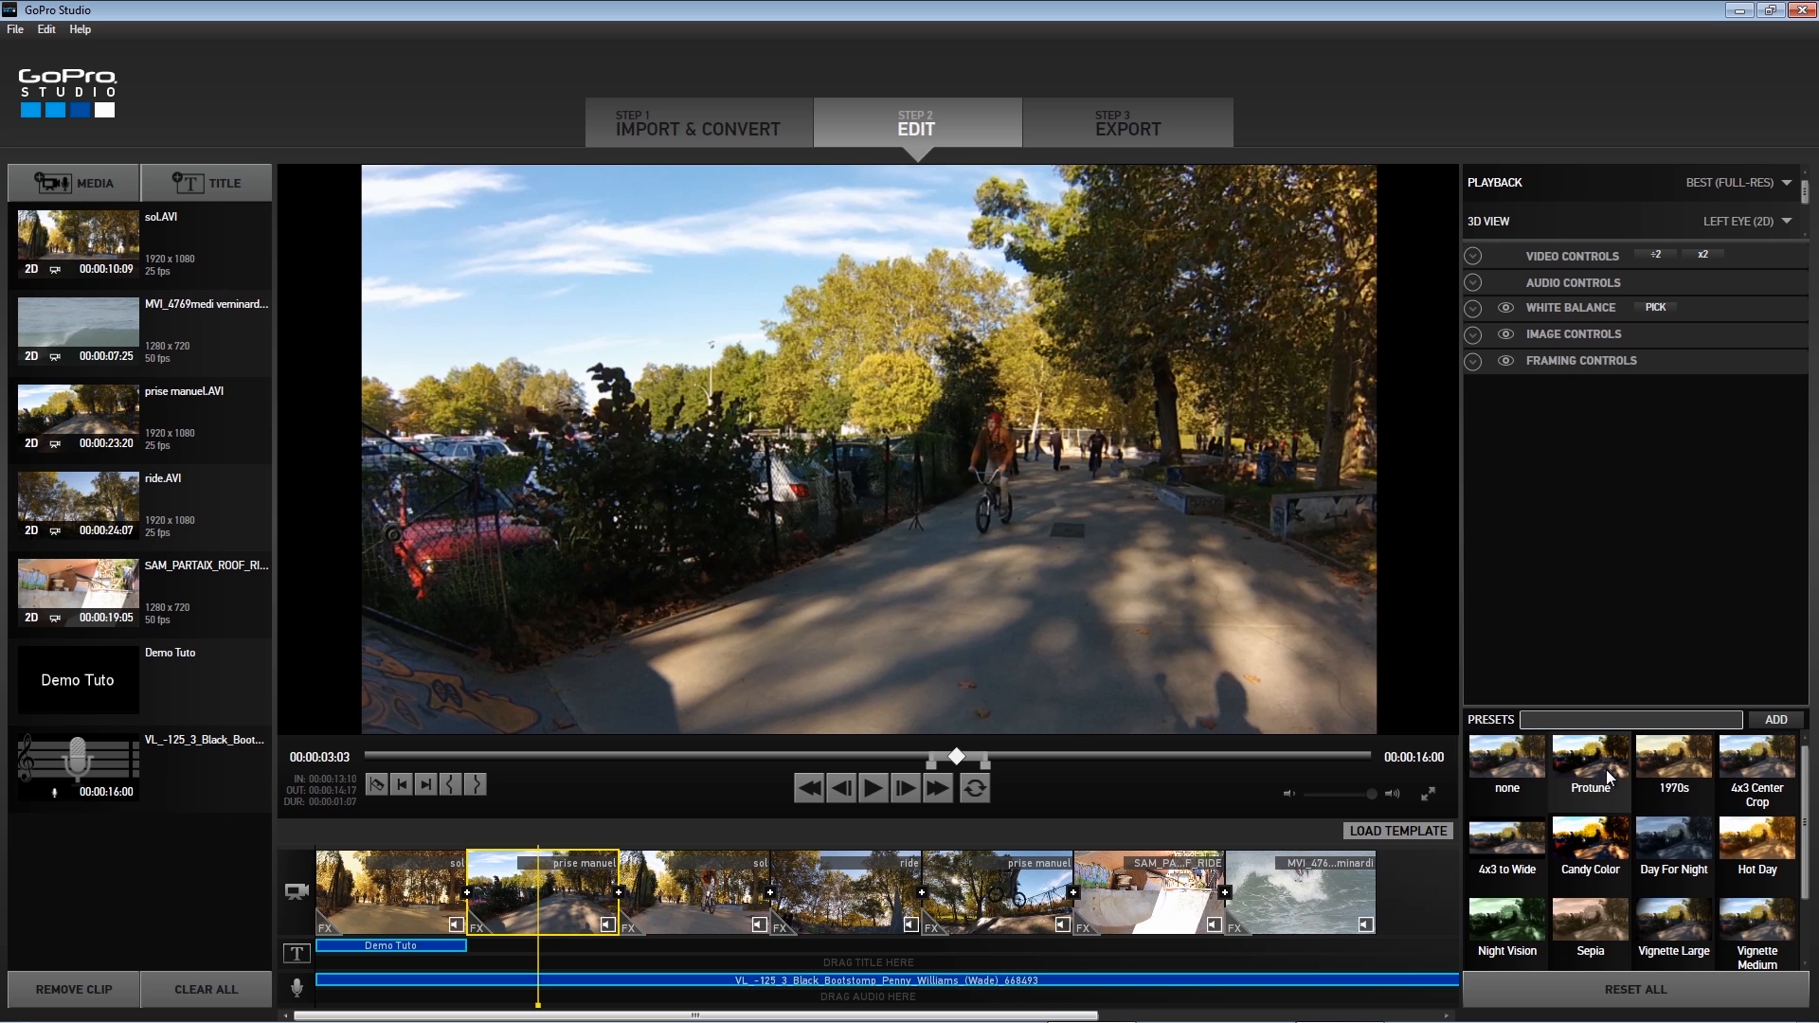
left_click(1656, 773)
left_click(734, 891)
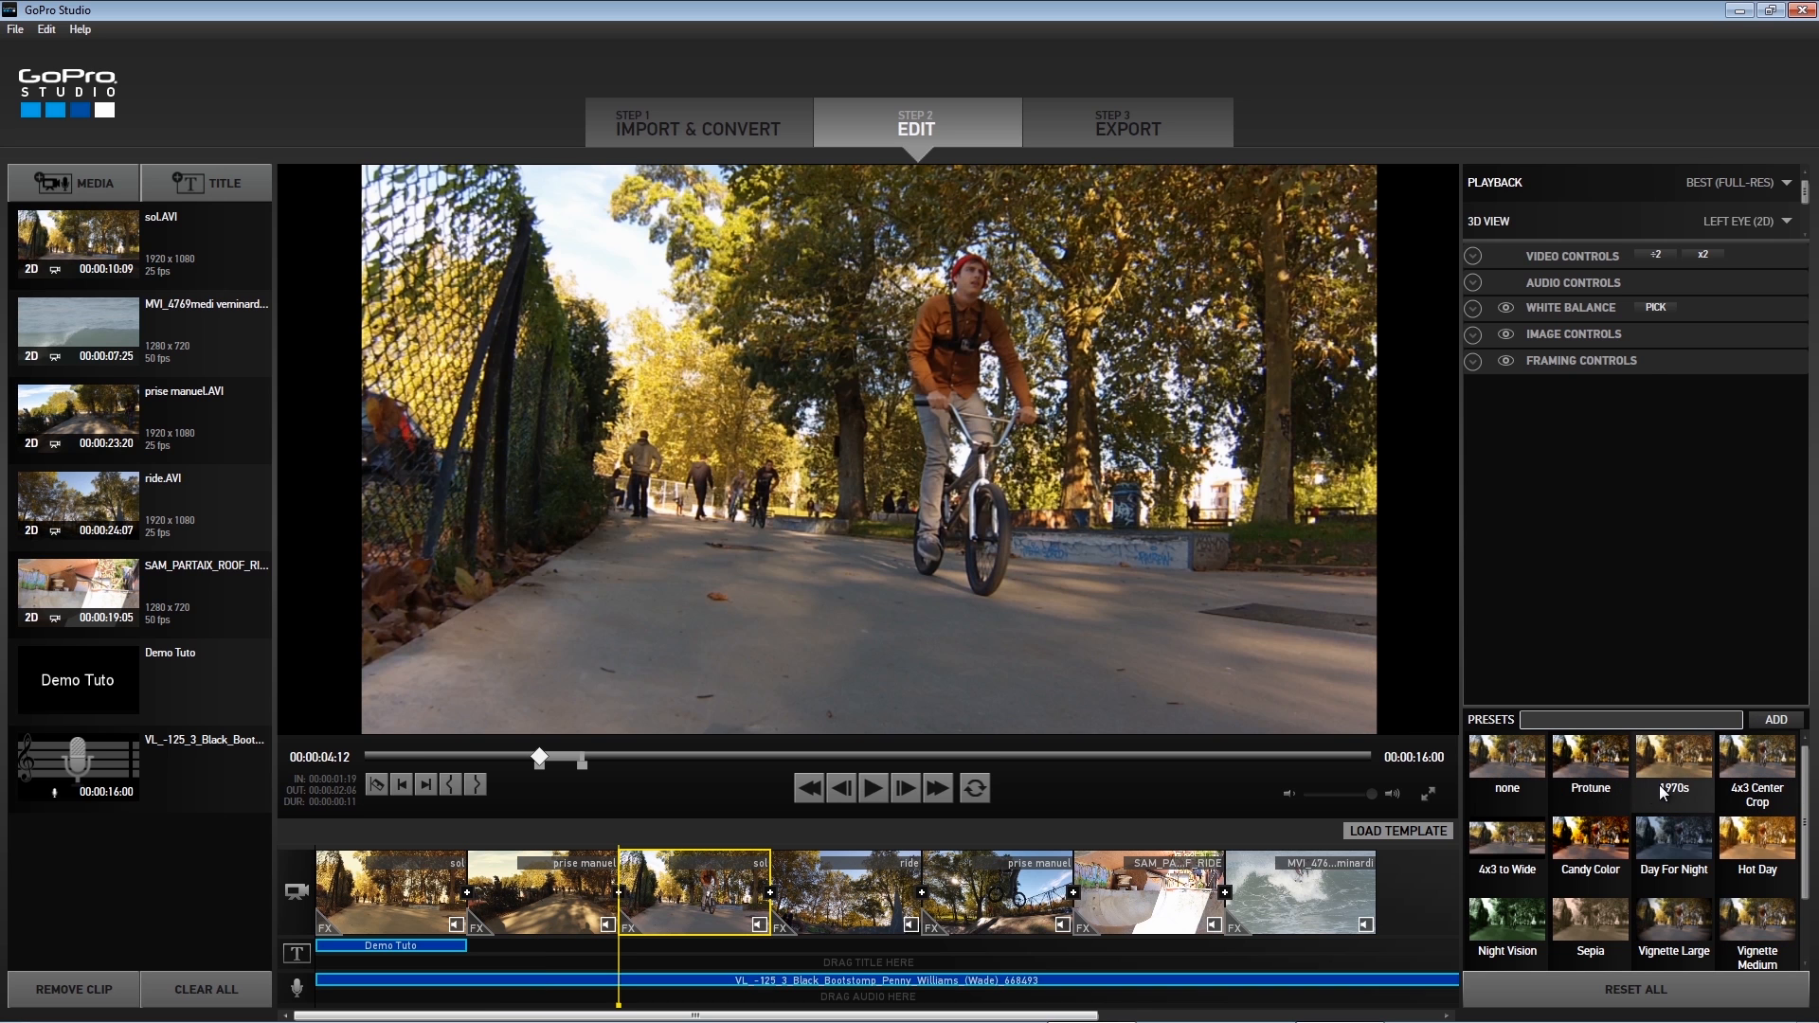
left_click(876, 897)
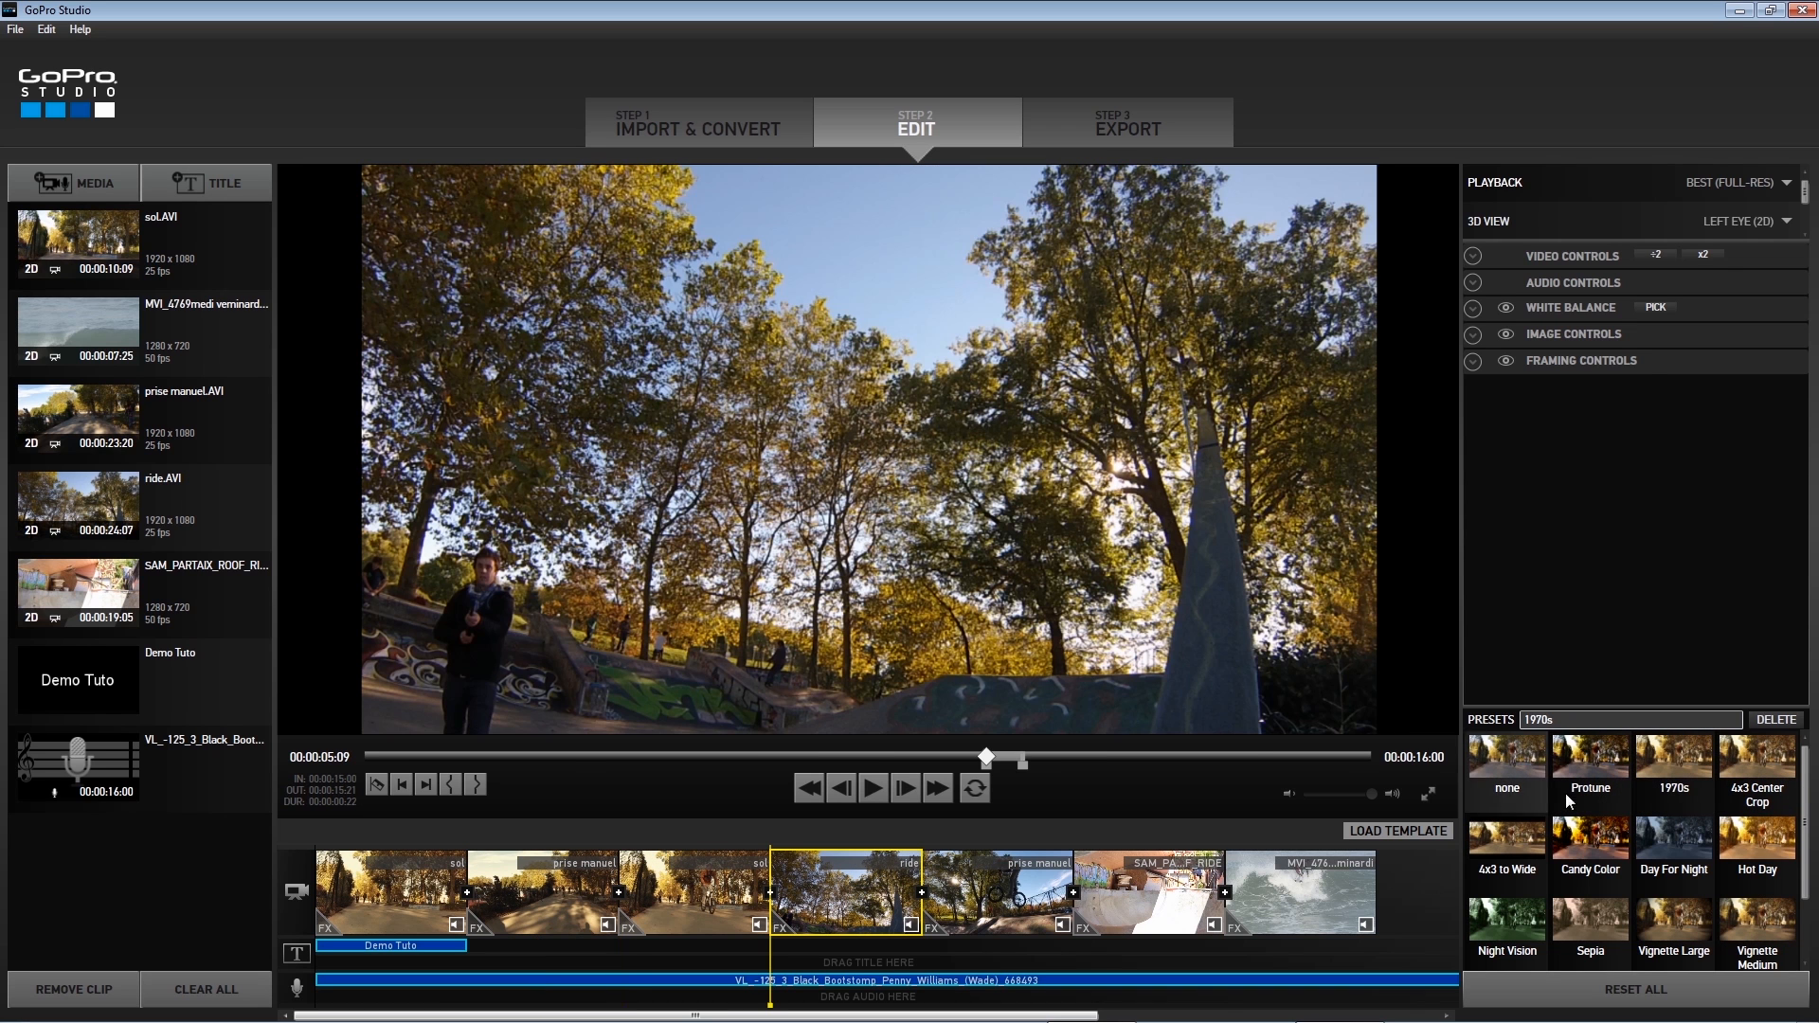
left_click(1037, 927)
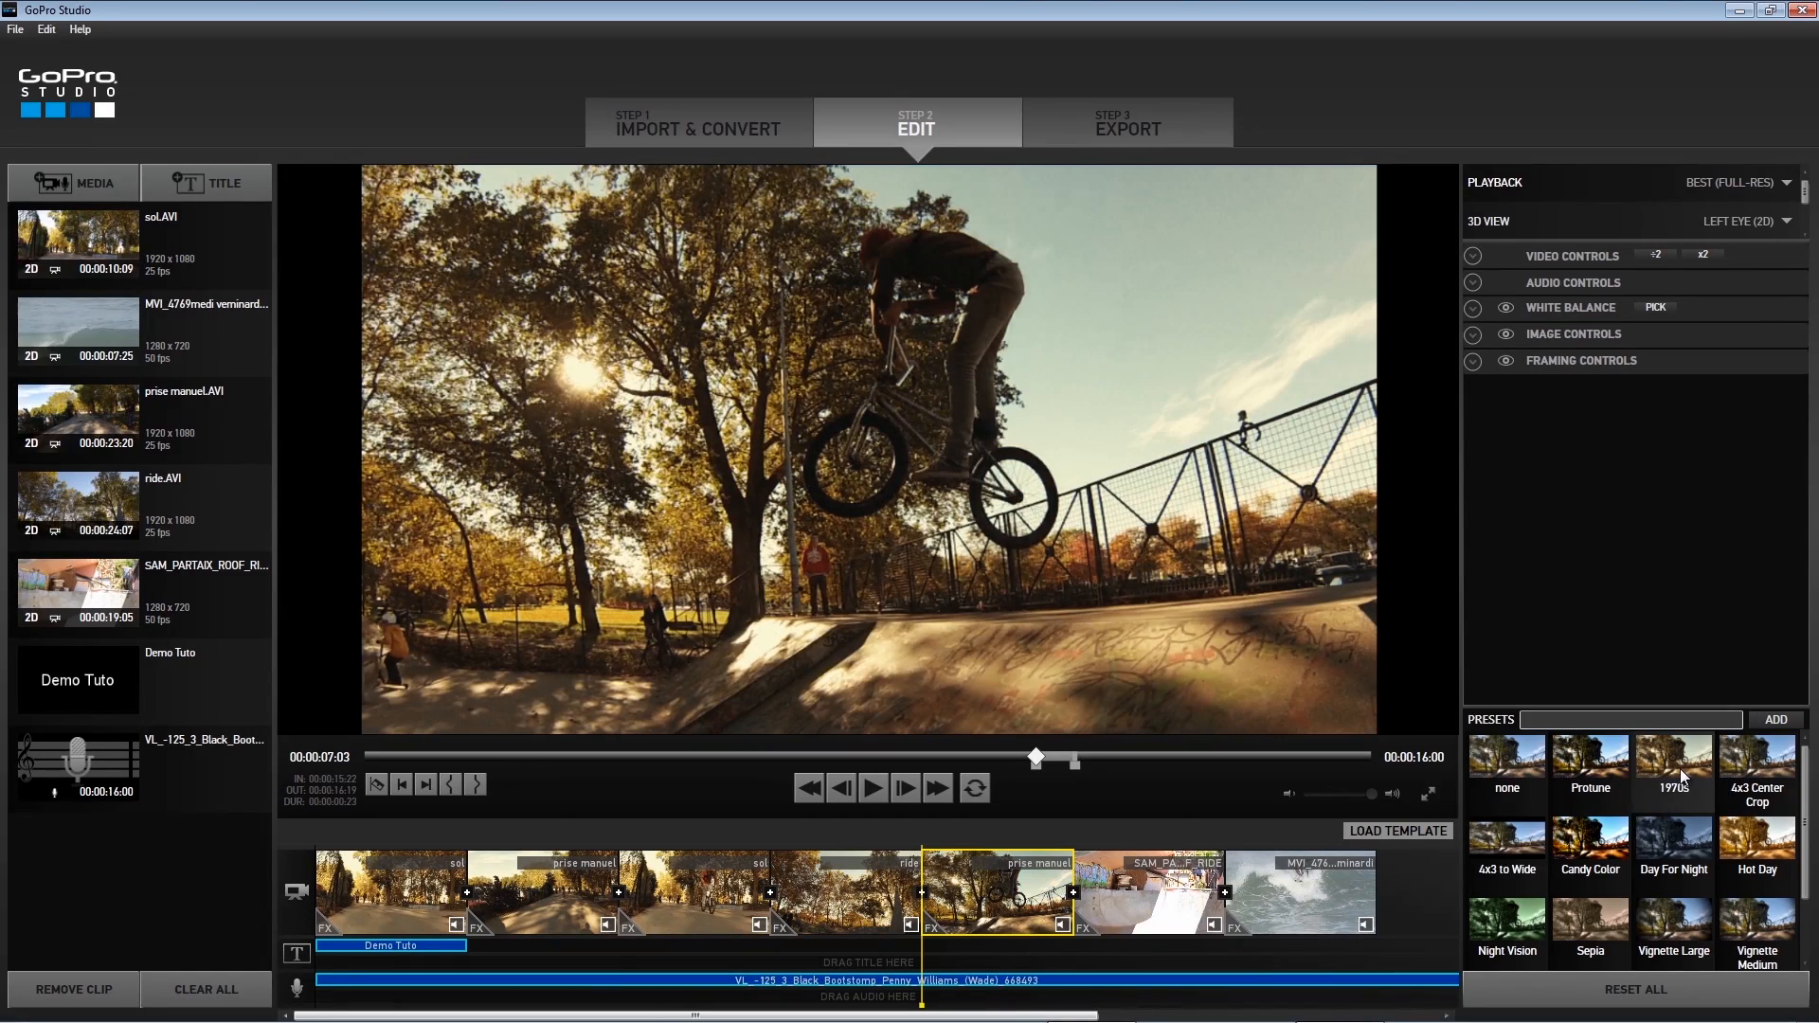
- Try a transition between the first sol clip and the prise manuel clip, preview it and undo it
left_click_drag(920, 955, 460, 910)
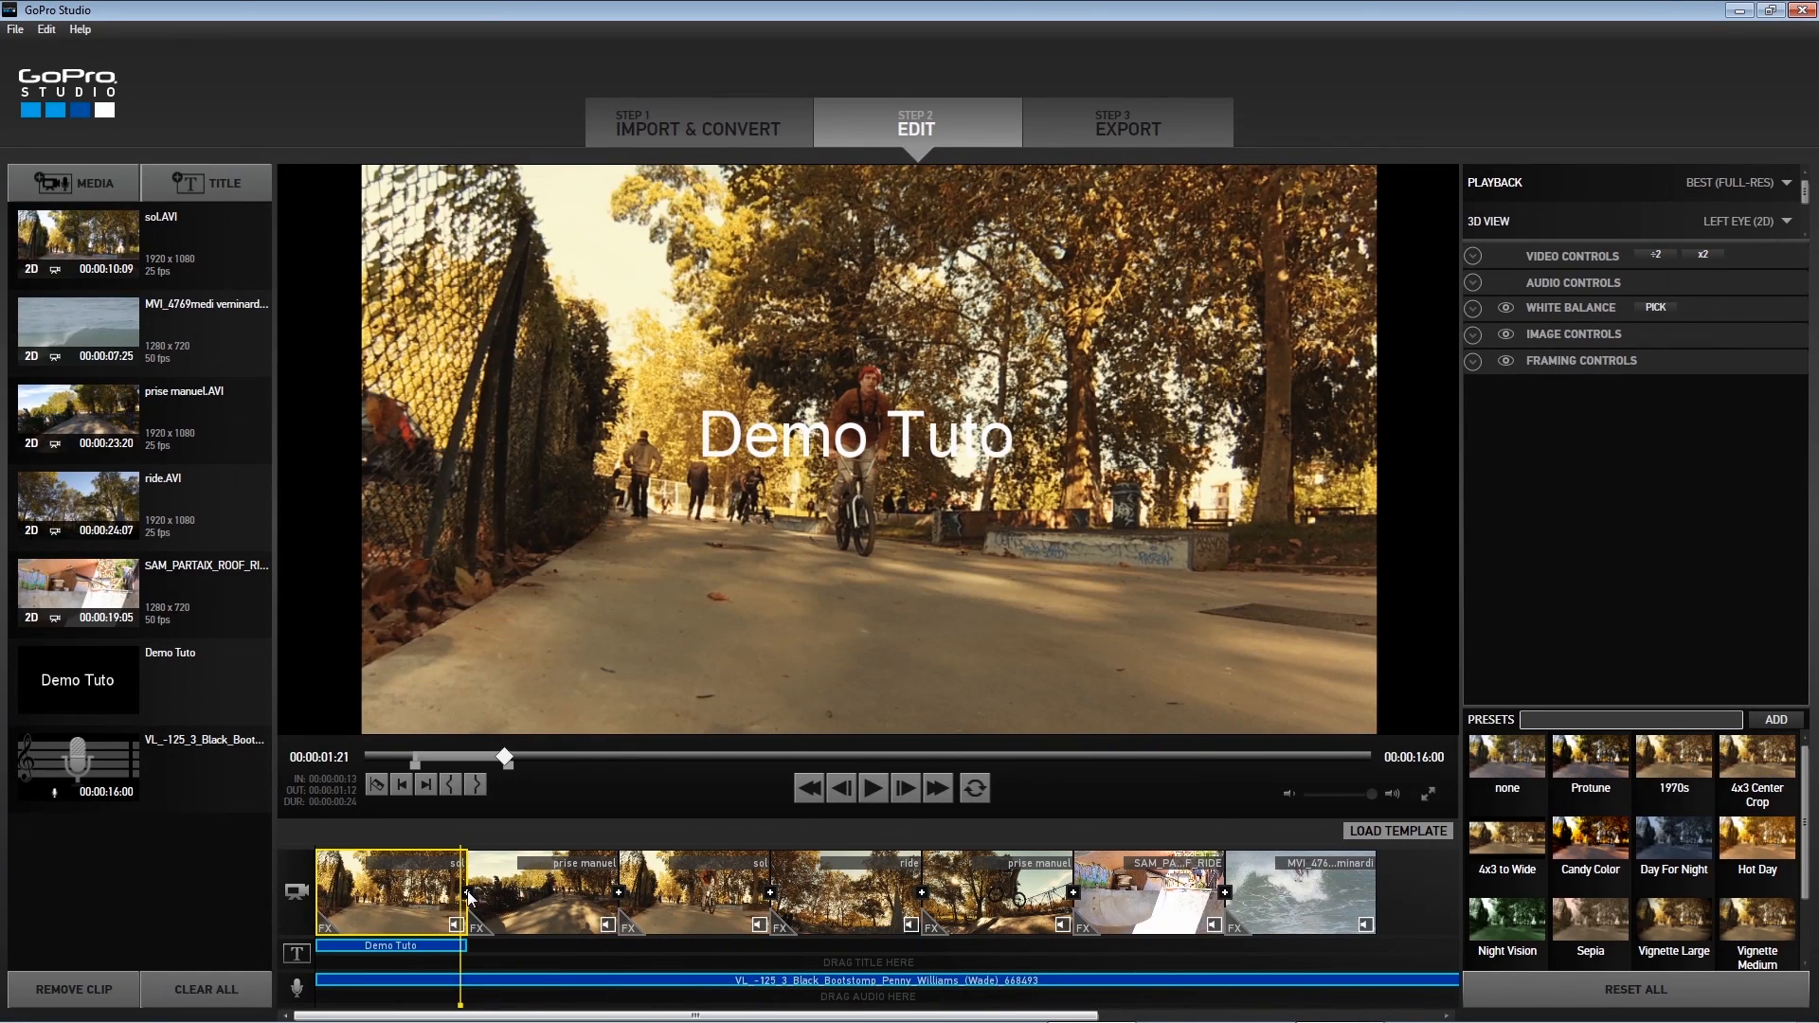
left_click(467, 892)
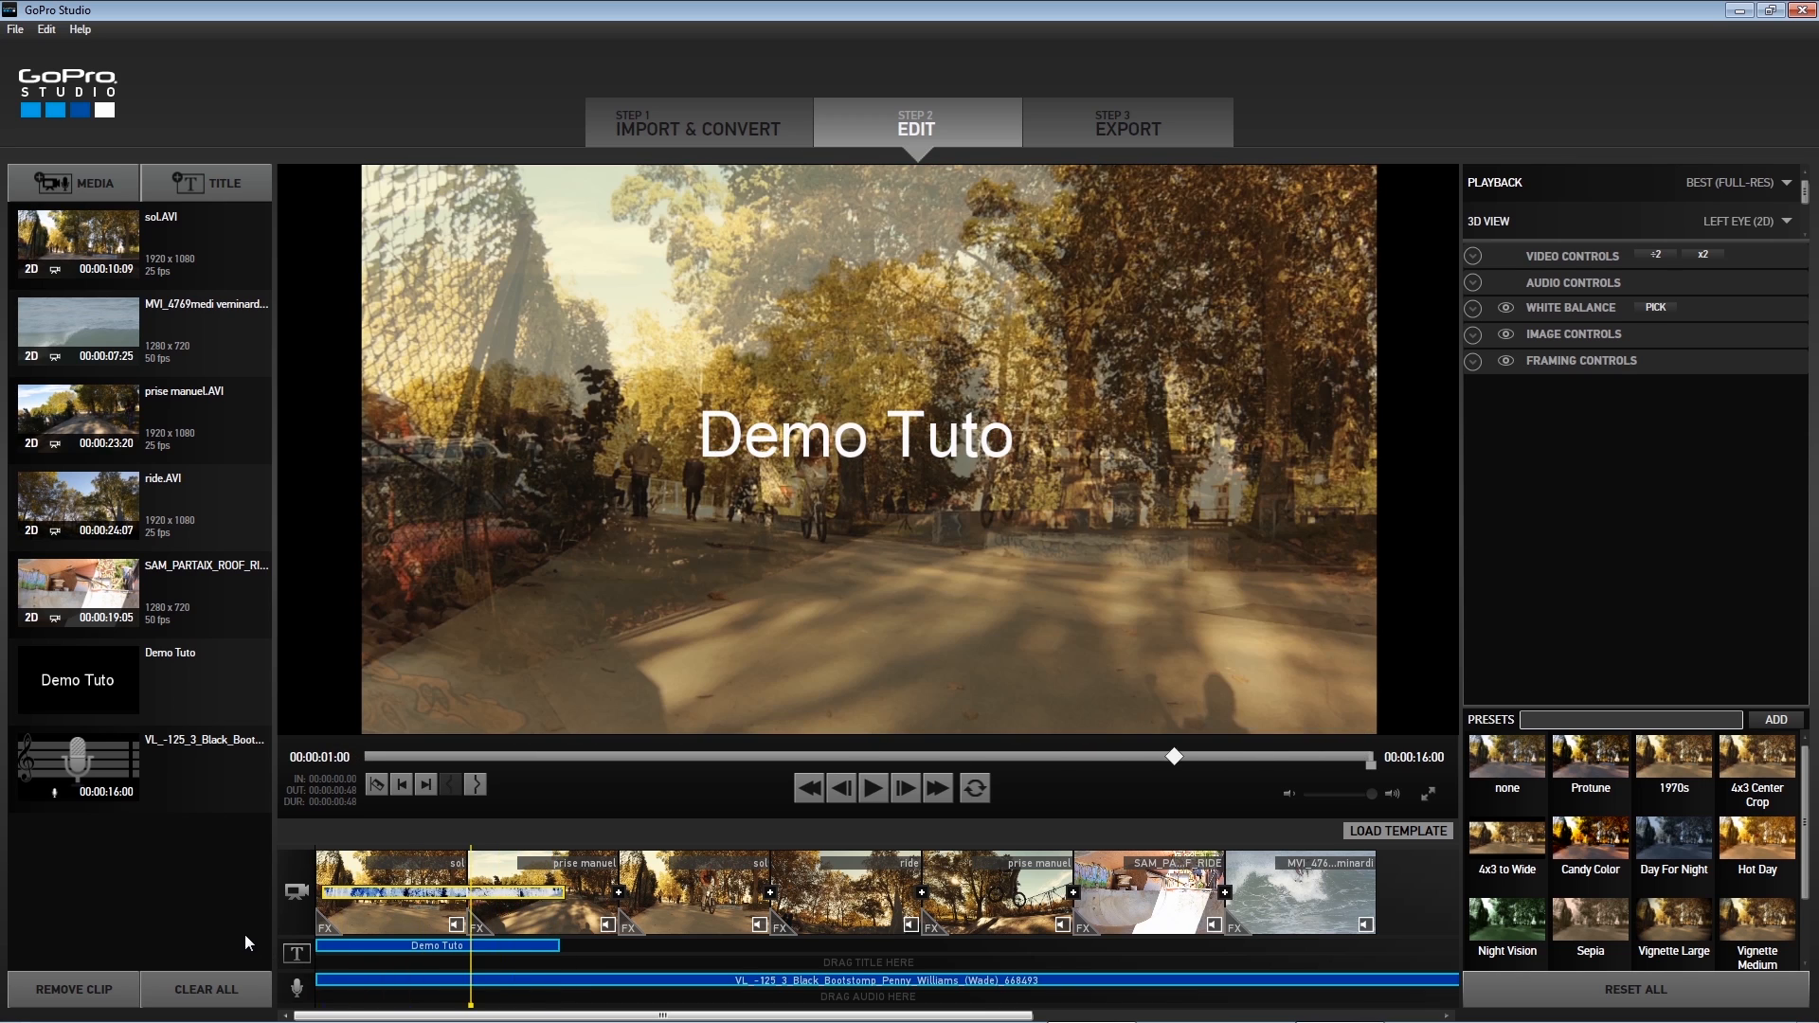
key("space")
key("space")
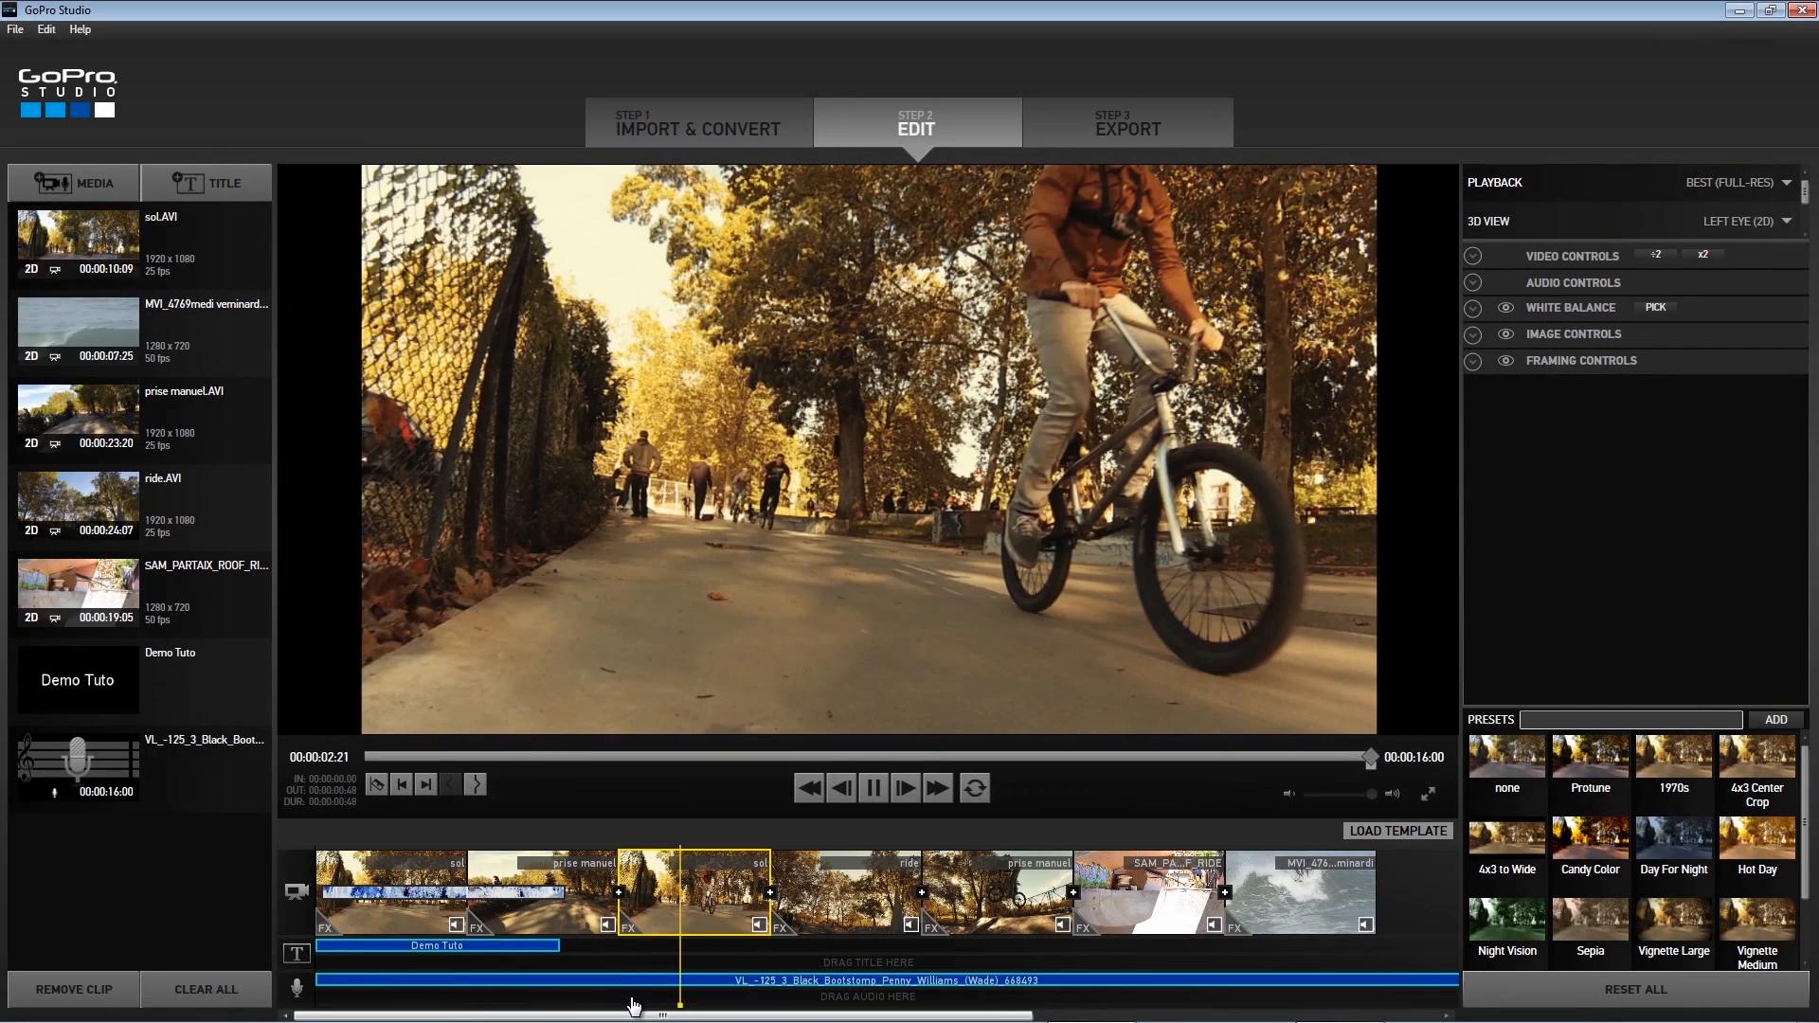
key("ctrl+z")
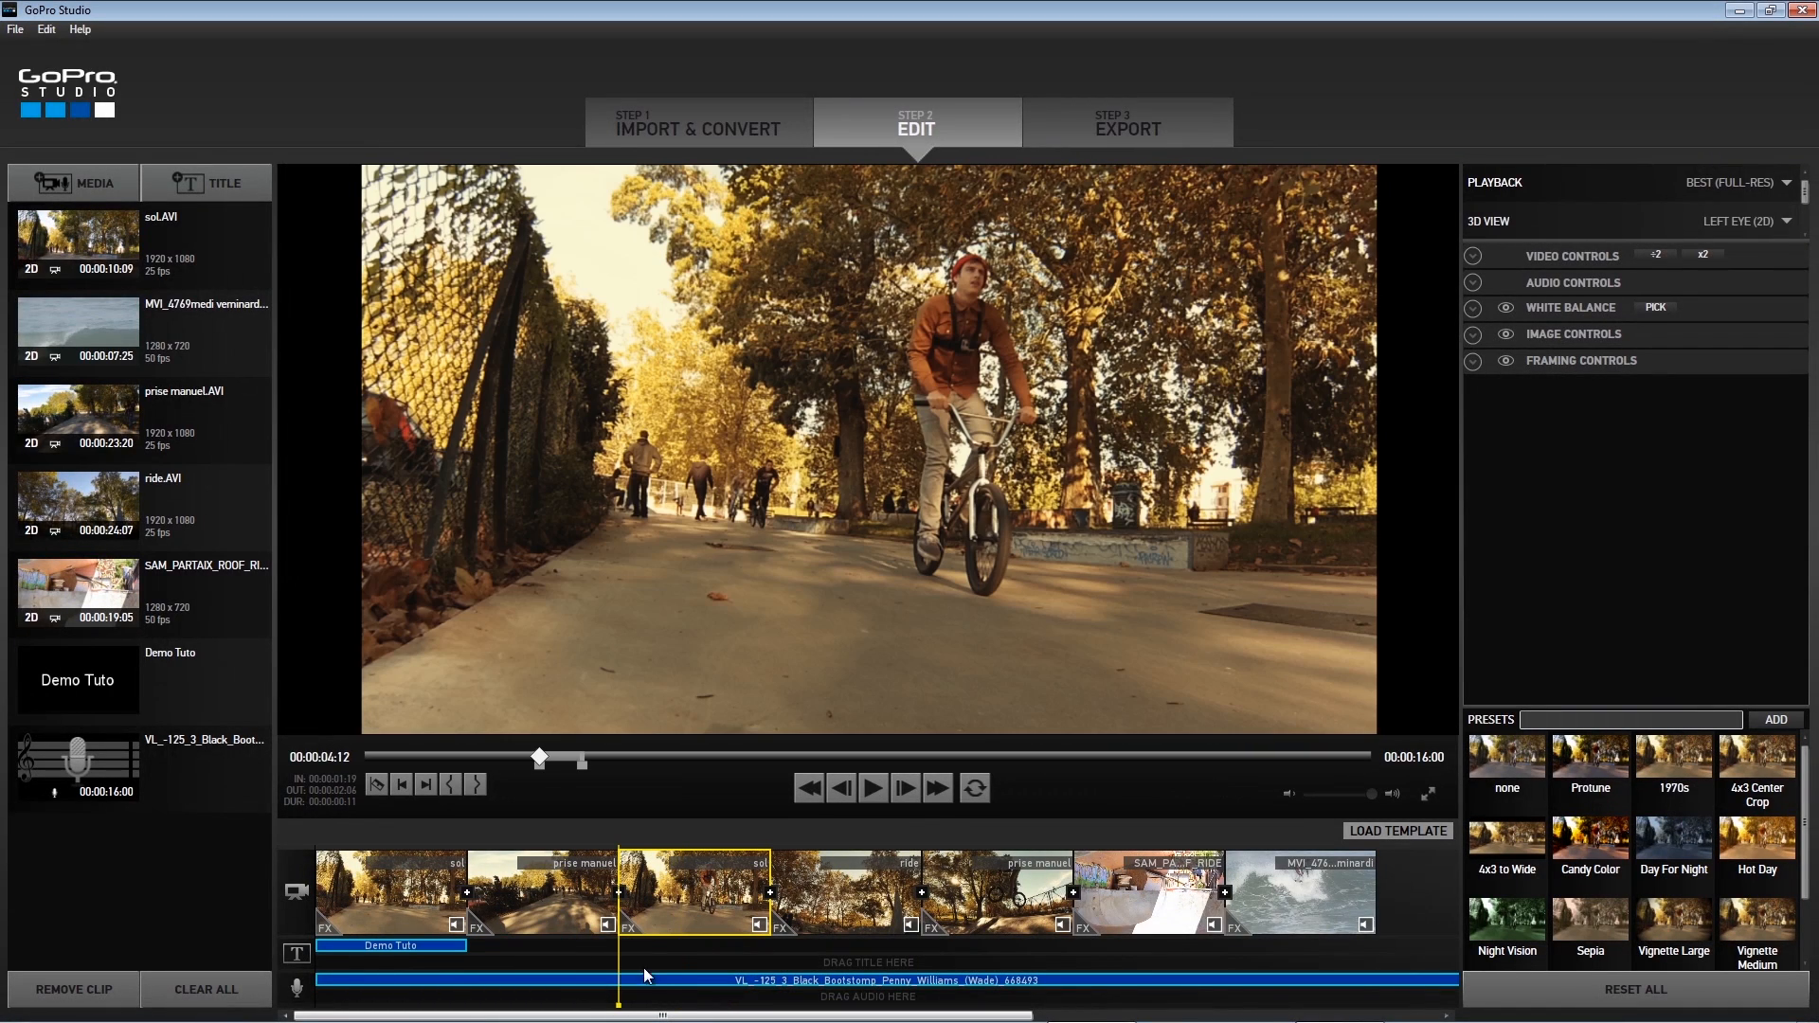
- Play the sequence from the start to review the 1970s look, stopping in the SAM_PARTAIX skate clip
left_click_drag(620, 967, 287, 939)
key("space")
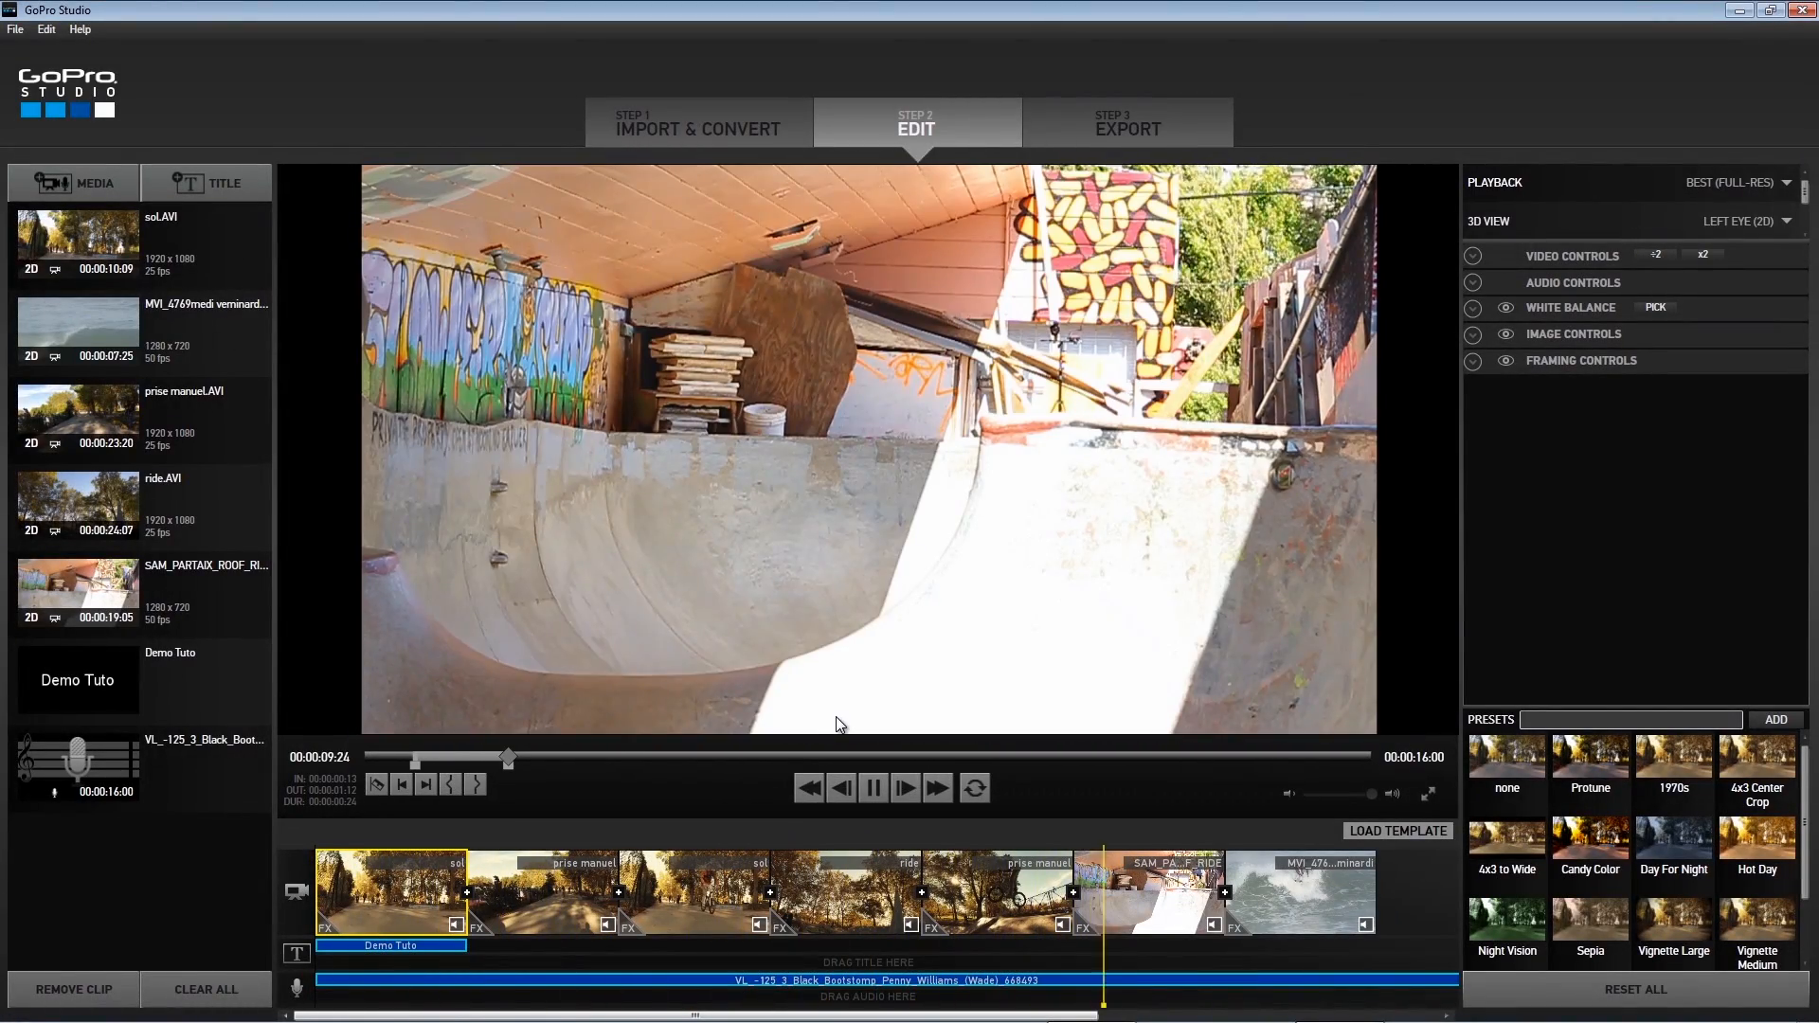
key("space")
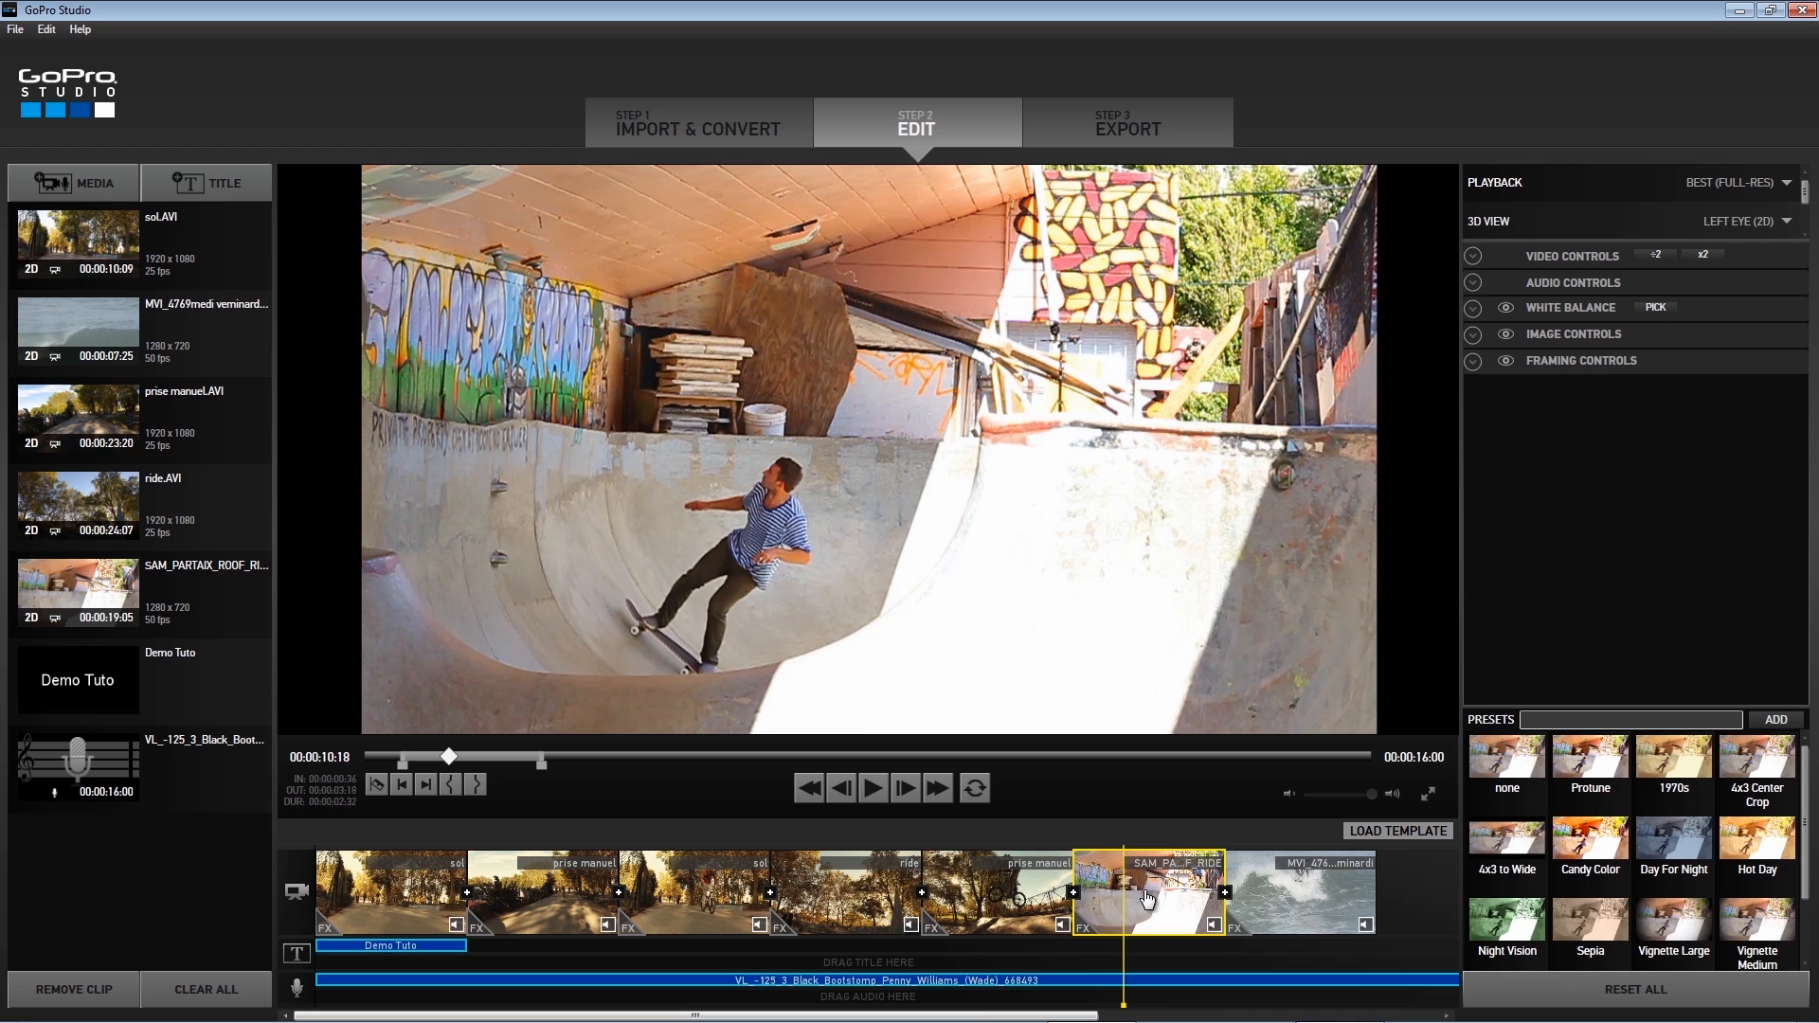
- Show the surf clip's white balance settings and raise its exposure, contrast and saturation to brighten and enrich the image
left_click(1330, 907)
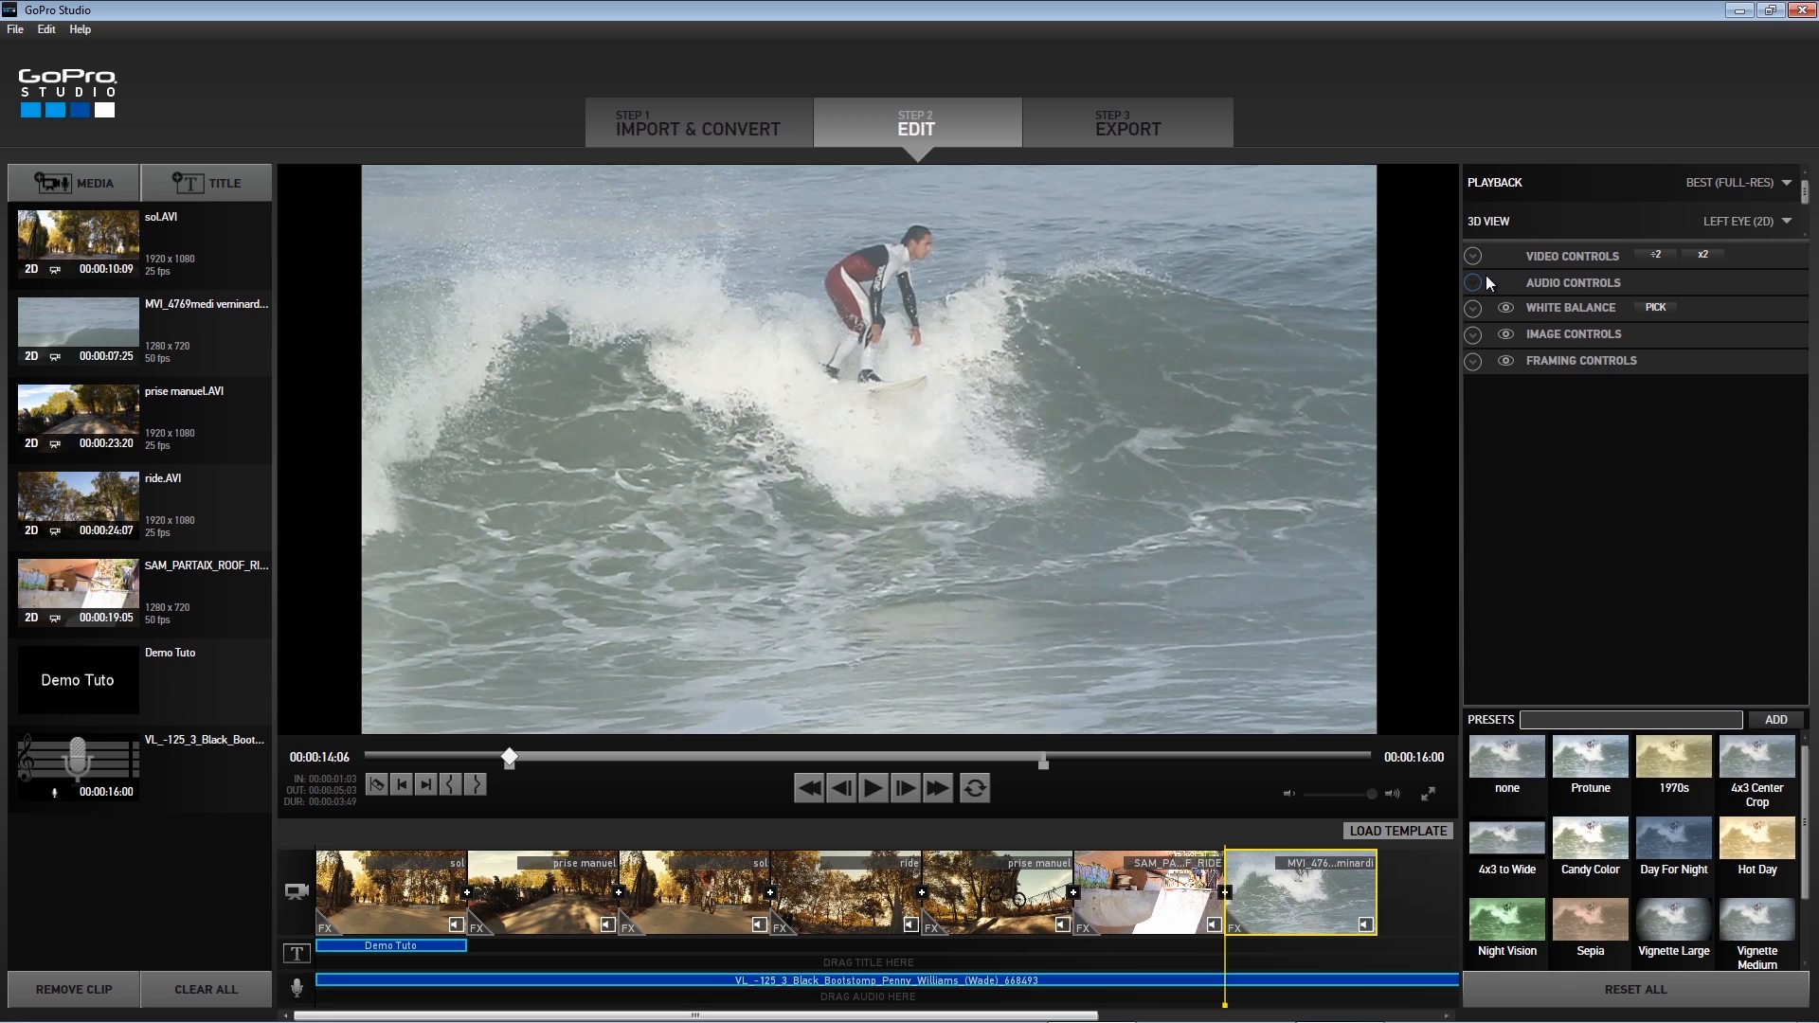
left_click(1472, 306)
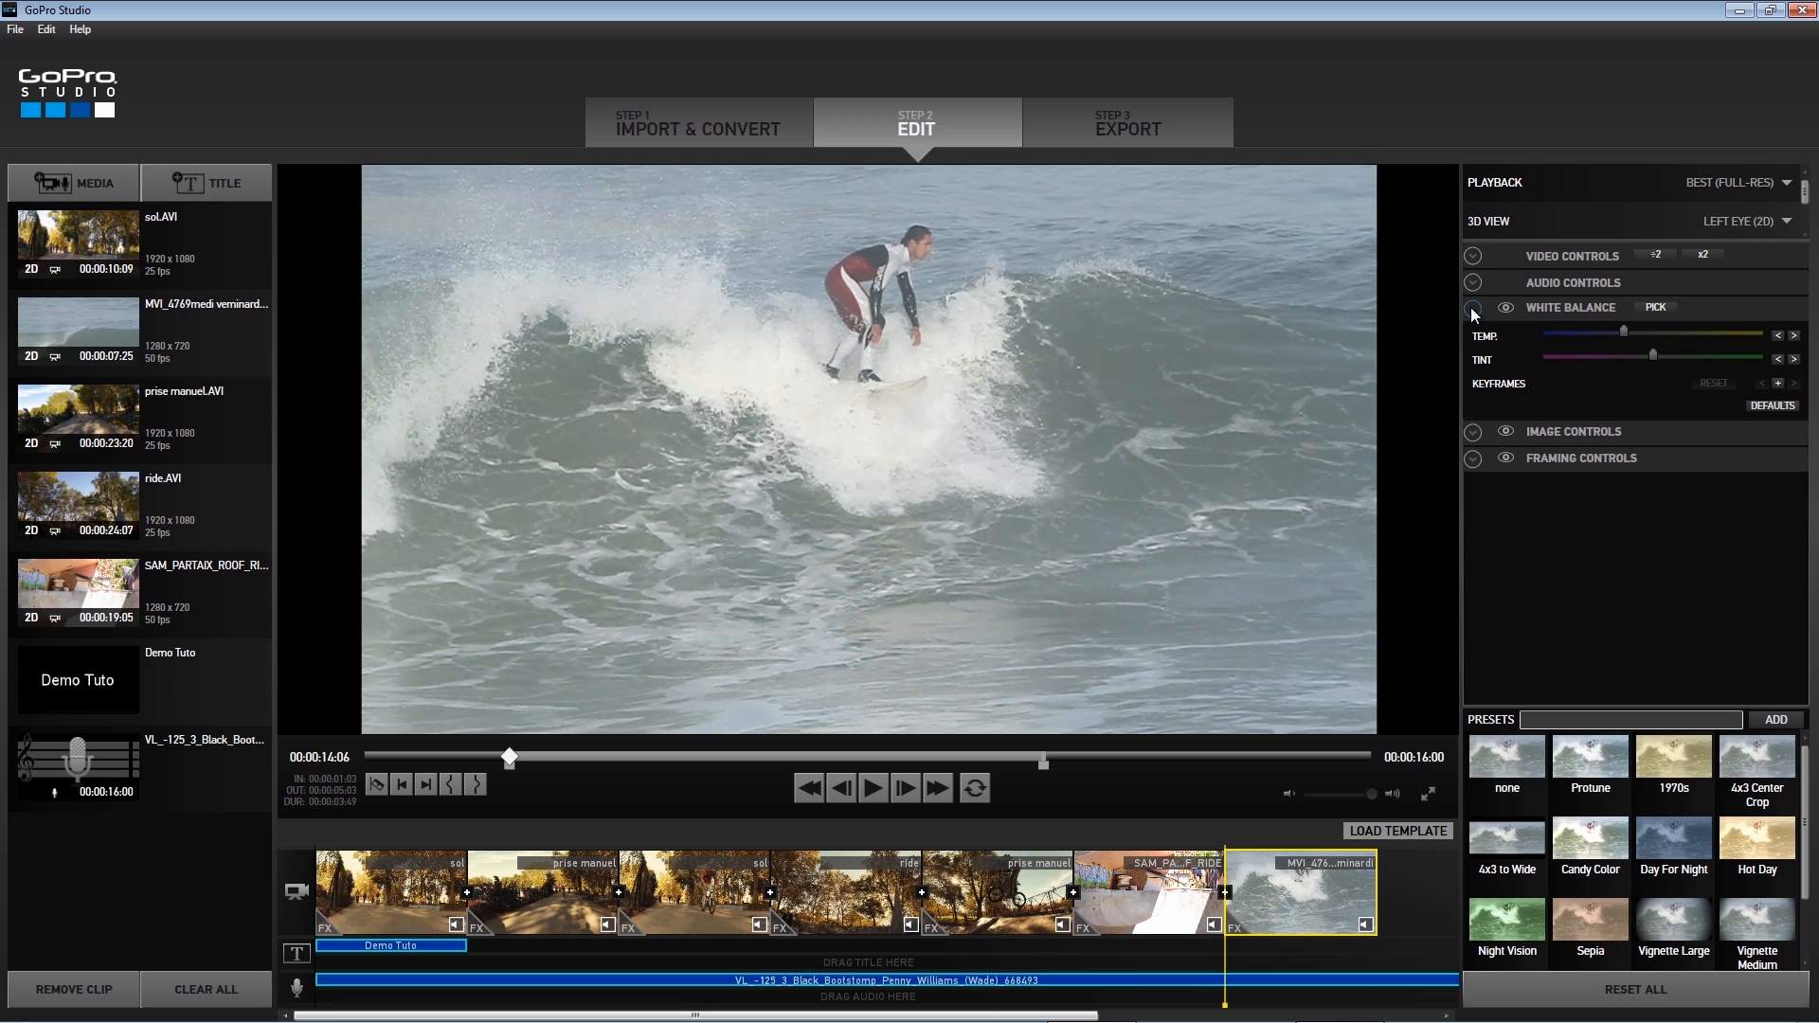
left_click_drag(1651, 356, 1616, 333)
left_click(1472, 433)
left_click_drag(1571, 458, 1614, 474)
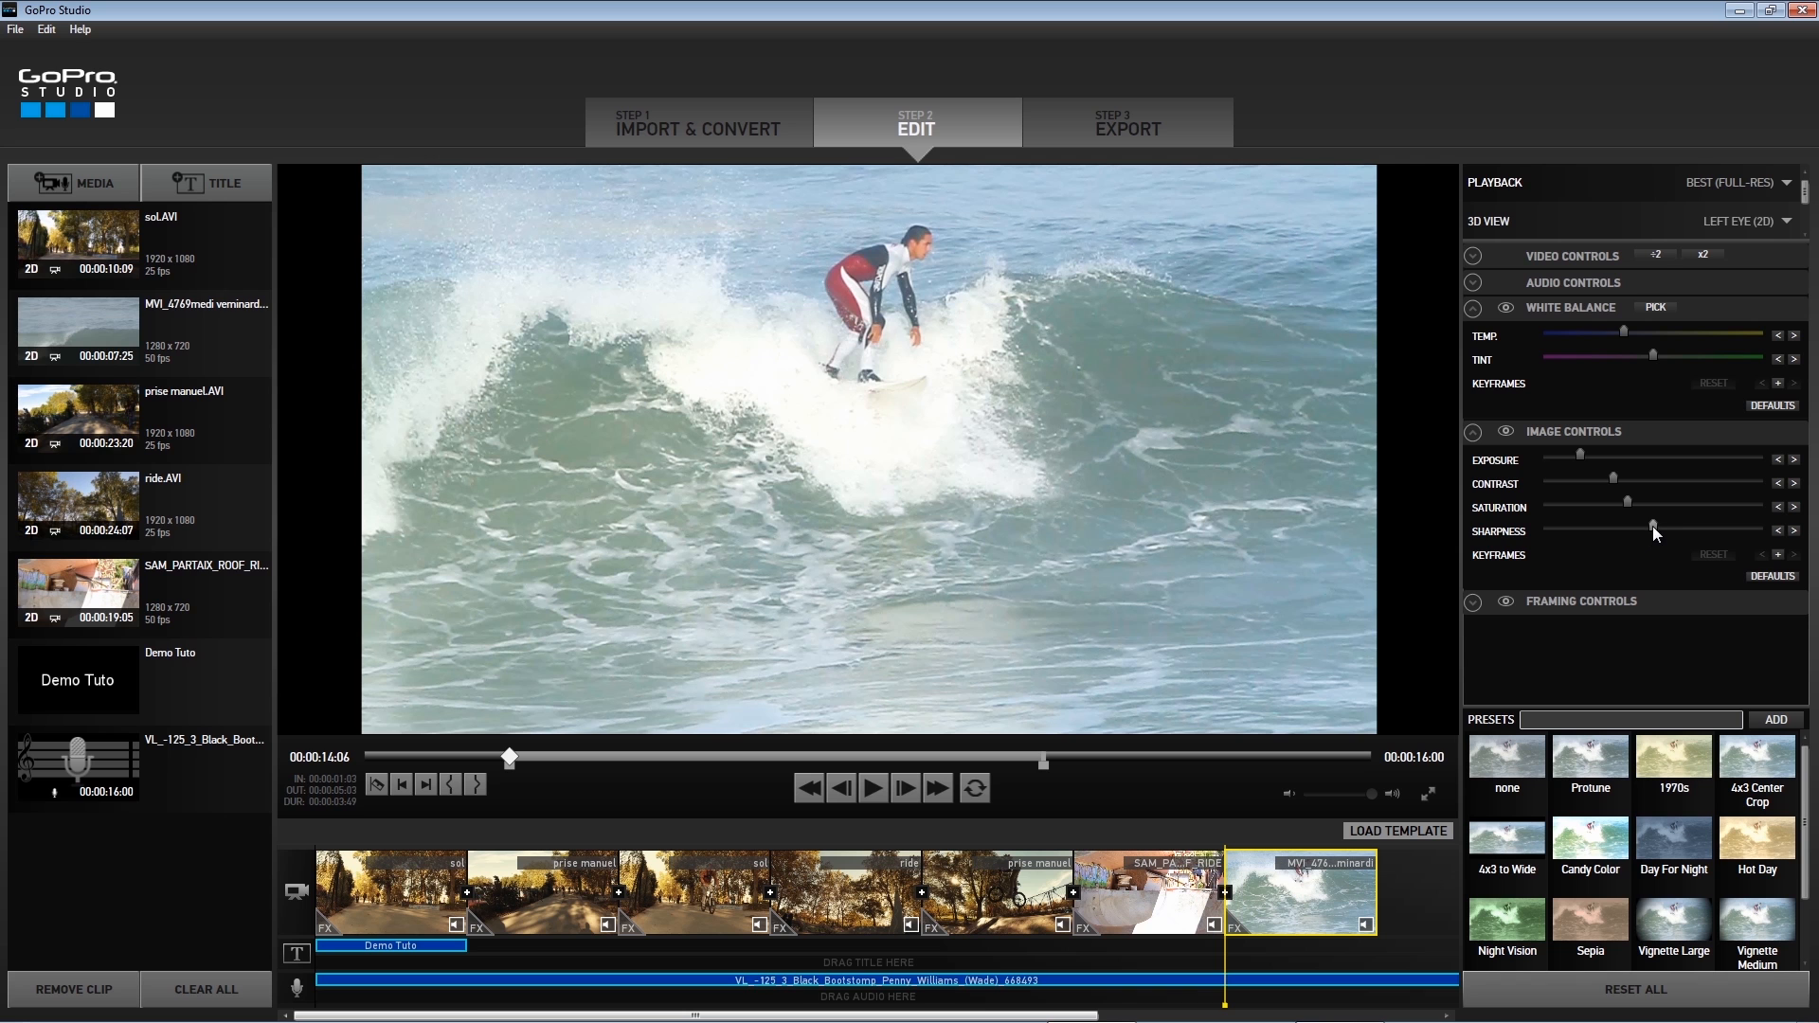
left_click_drag(1637, 520, 1708, 515)
- Play the whole edited sequence from the start past the last clip, then return to its beginning
left_click_drag(1220, 951, 316, 952)
key("space")
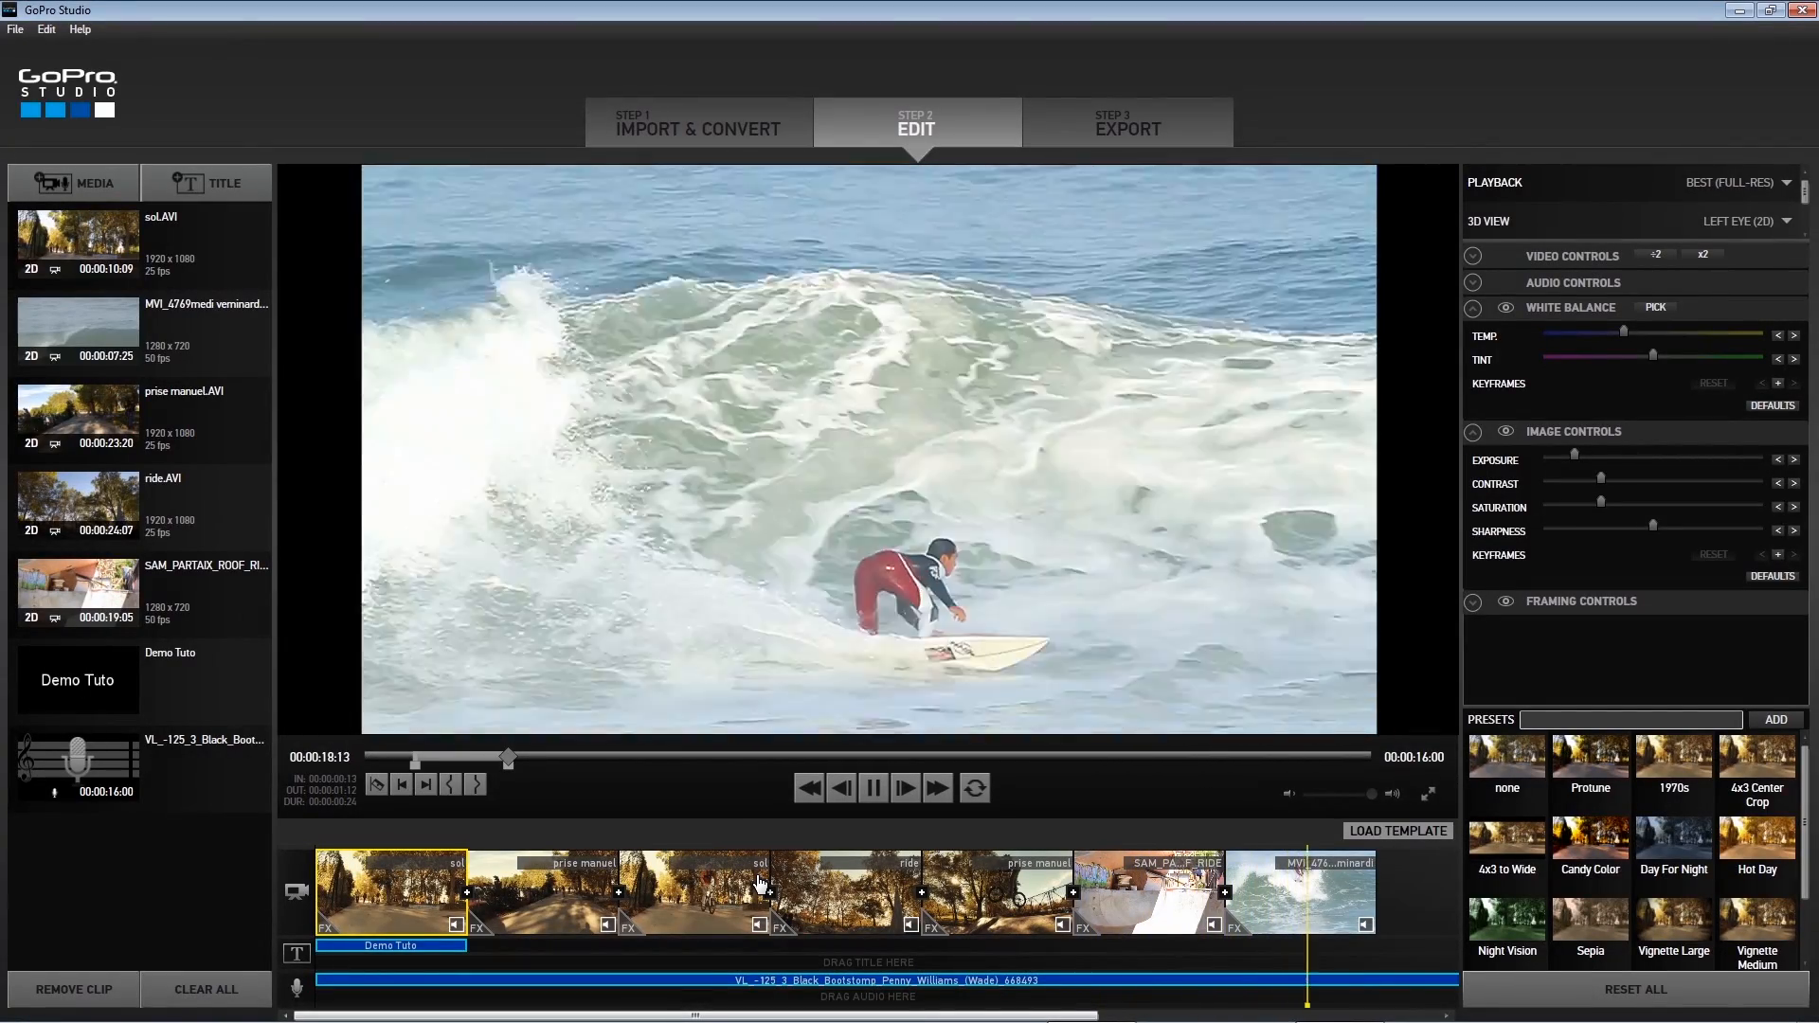
key("Delete")
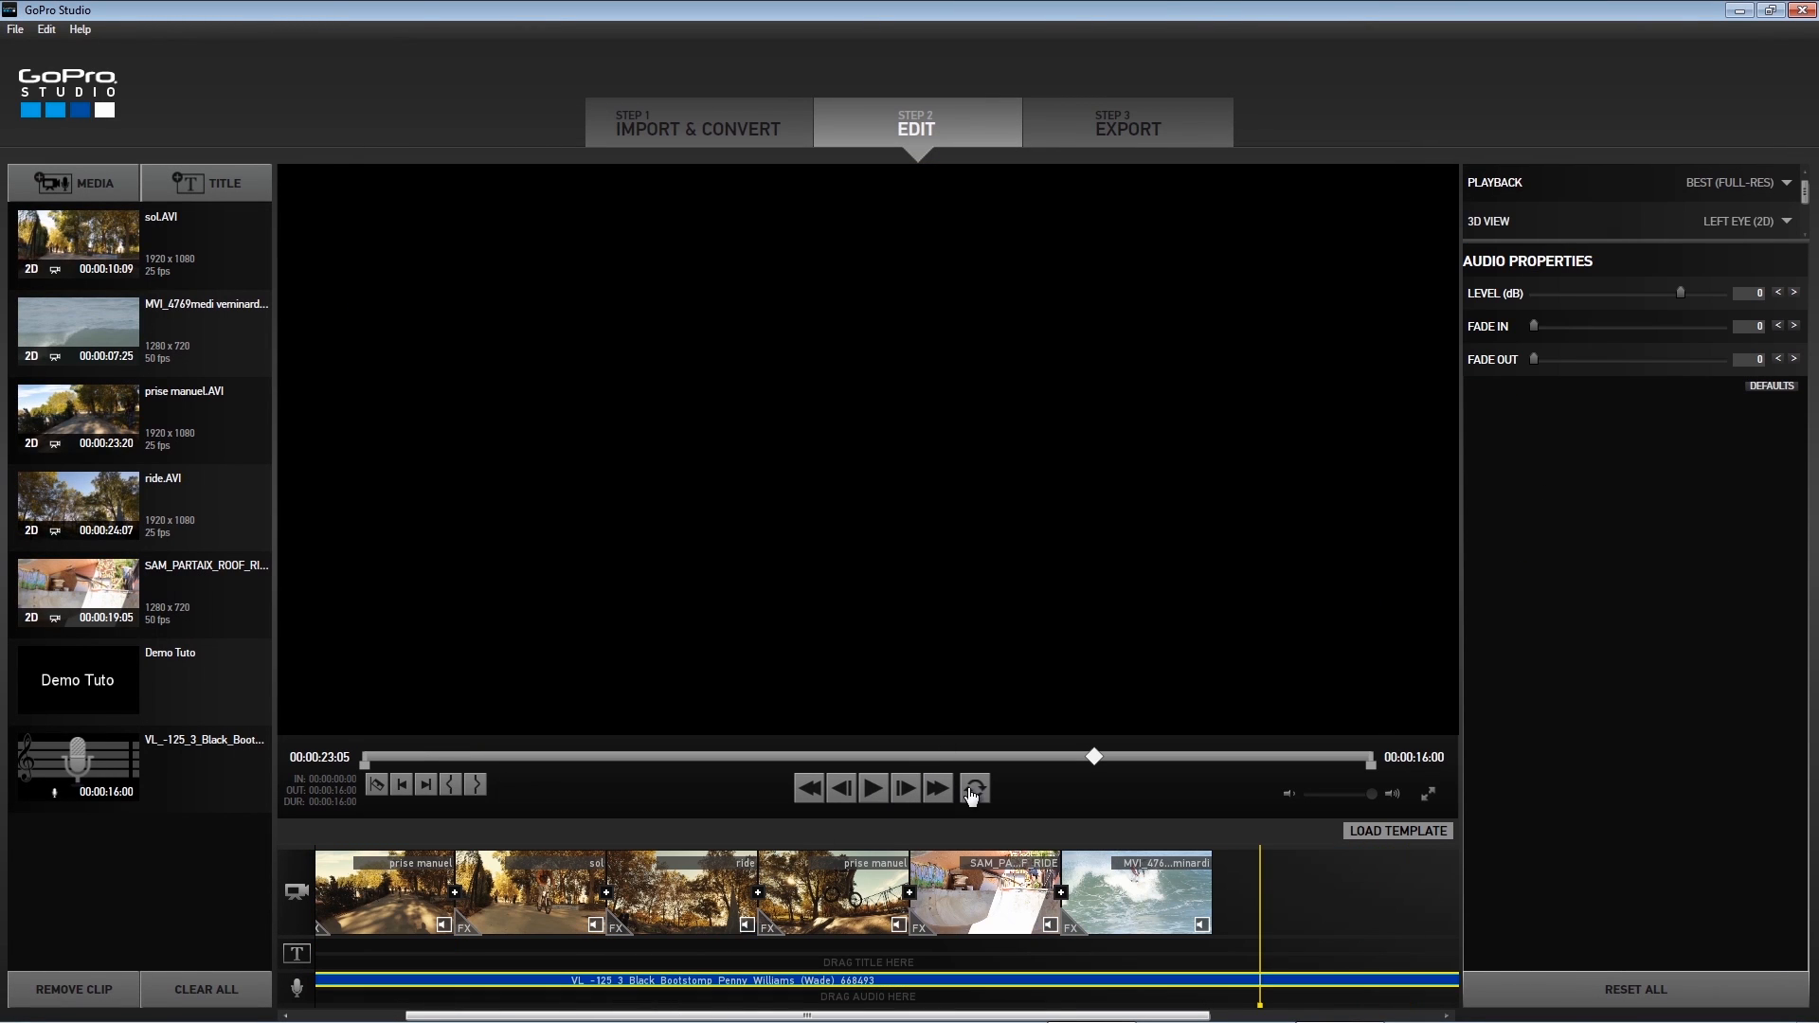
left_click_drag(1261, 936, 1171, 938)
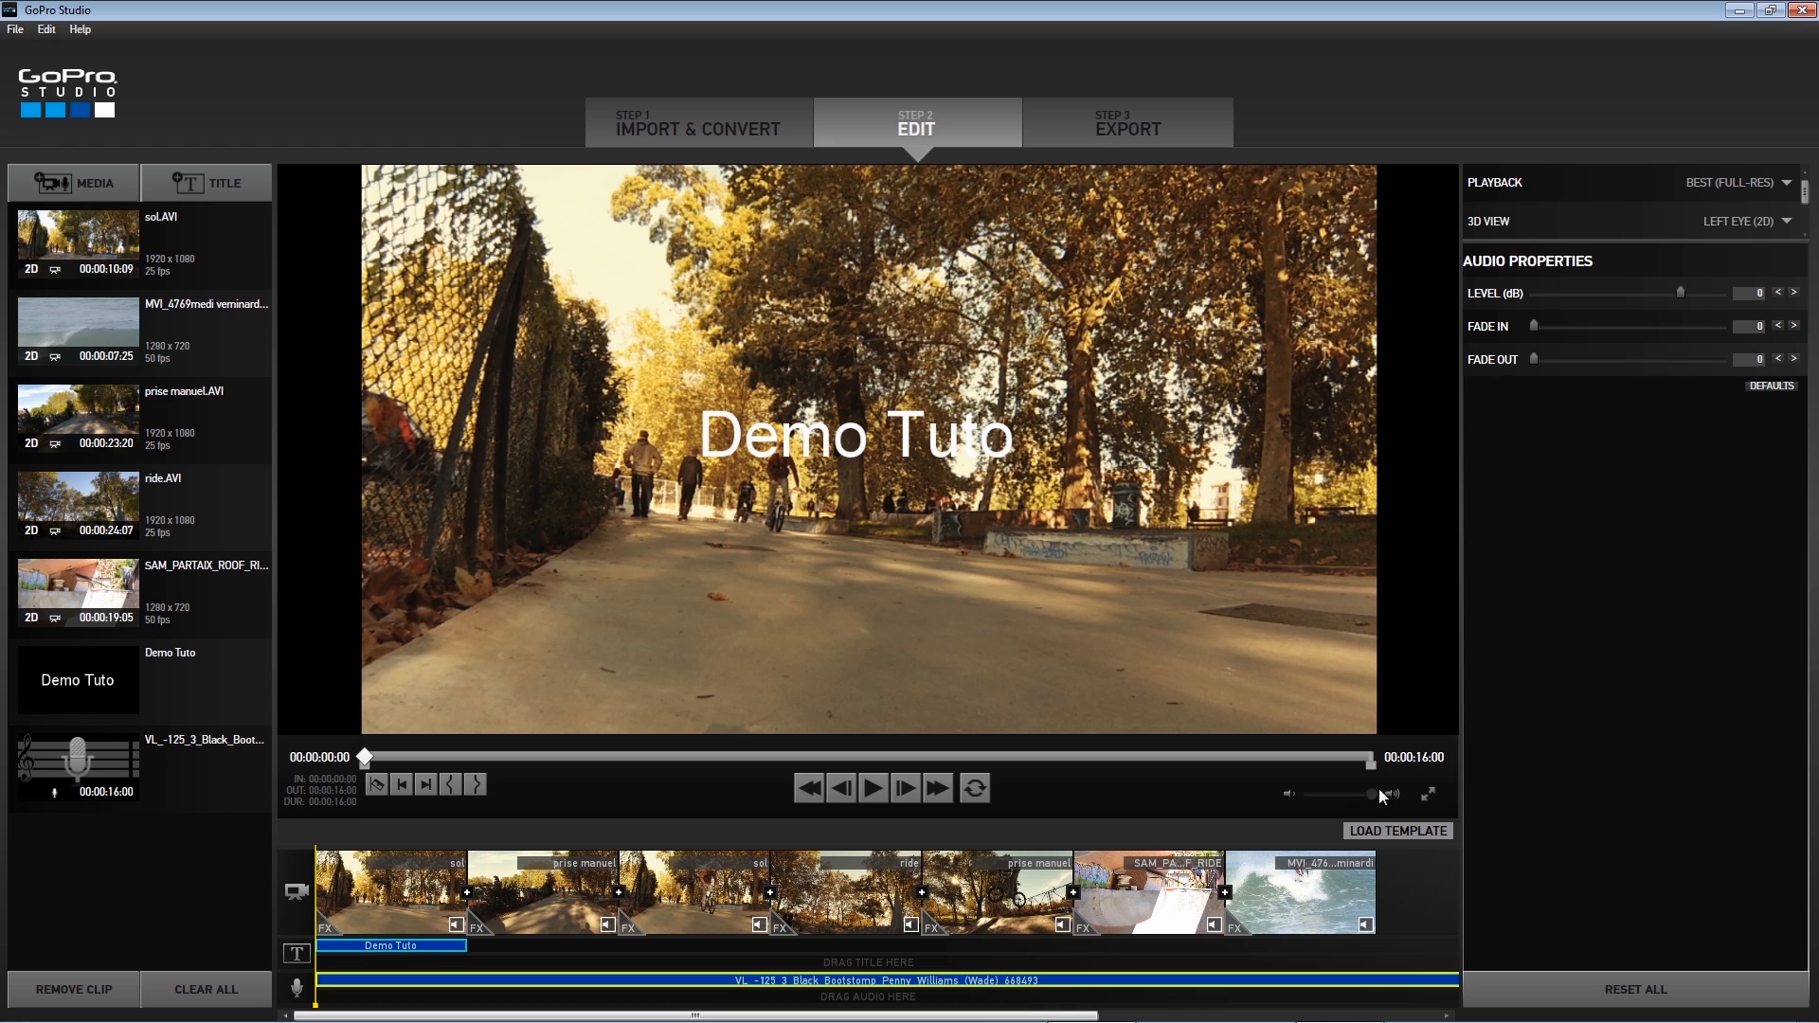
- View the opening title frame full screen, return to the editor and show the music track's audio properties
left_click(1429, 793)
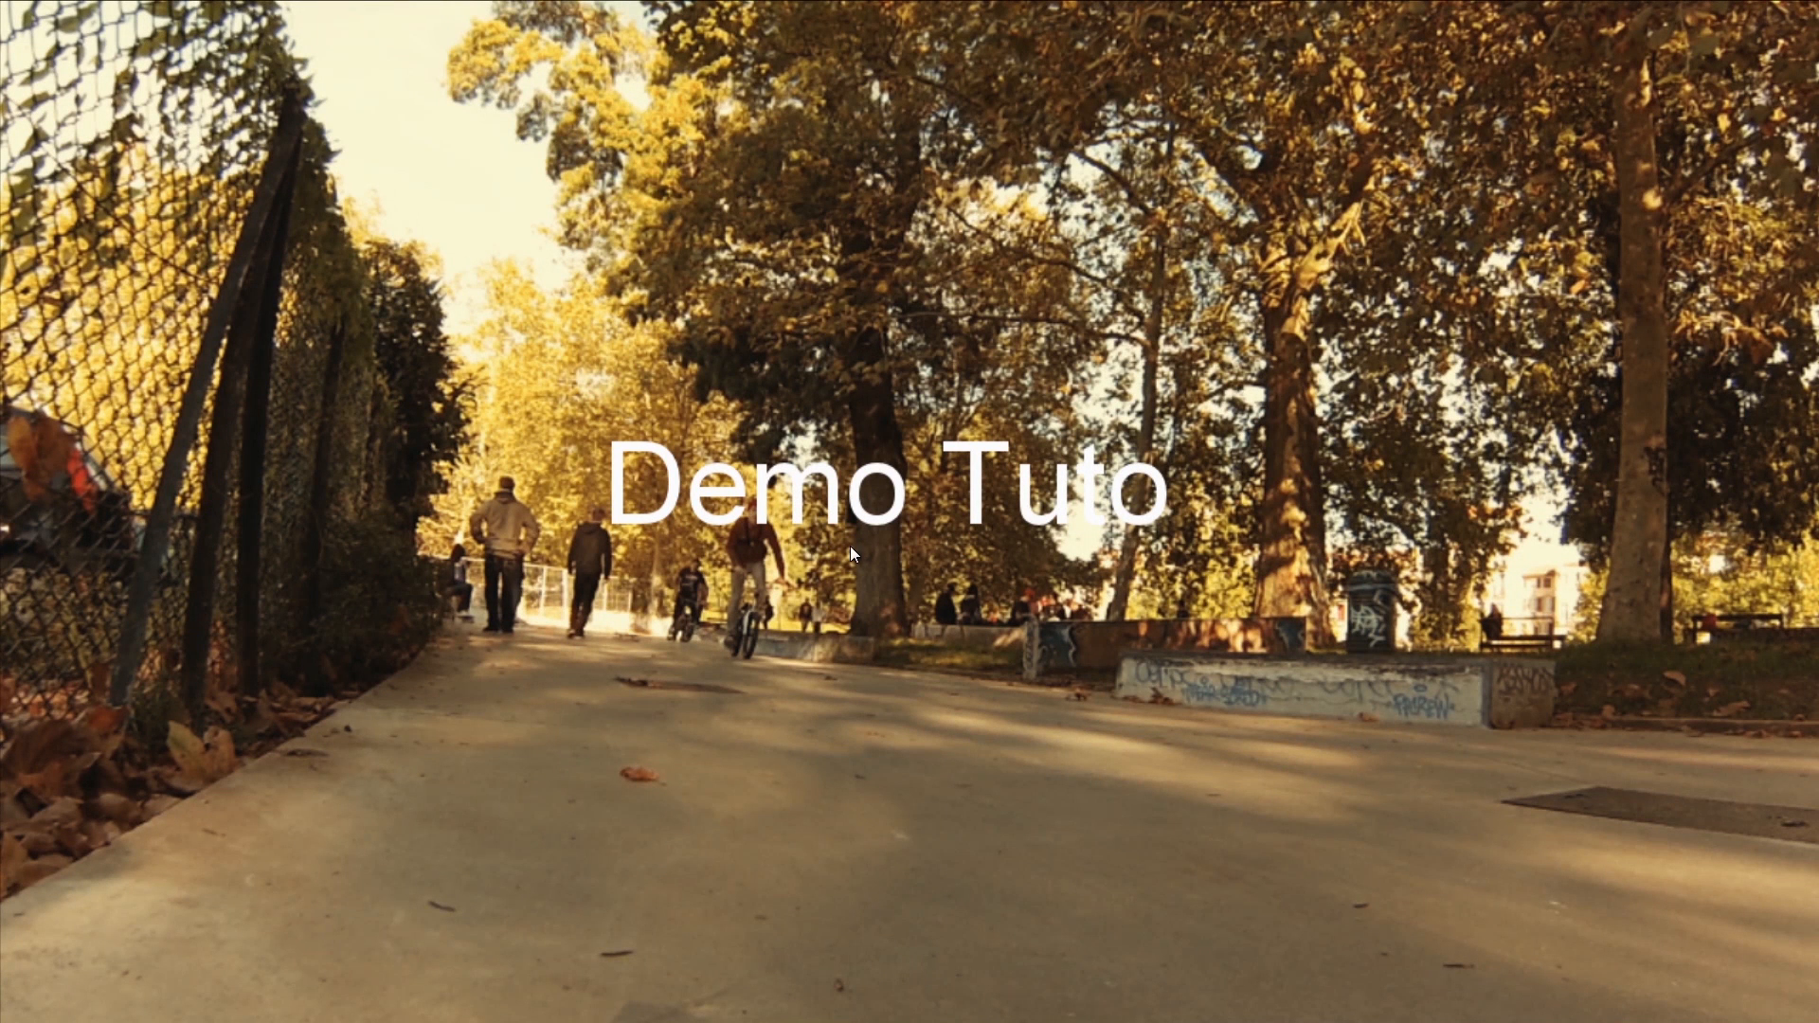
key("Escape")
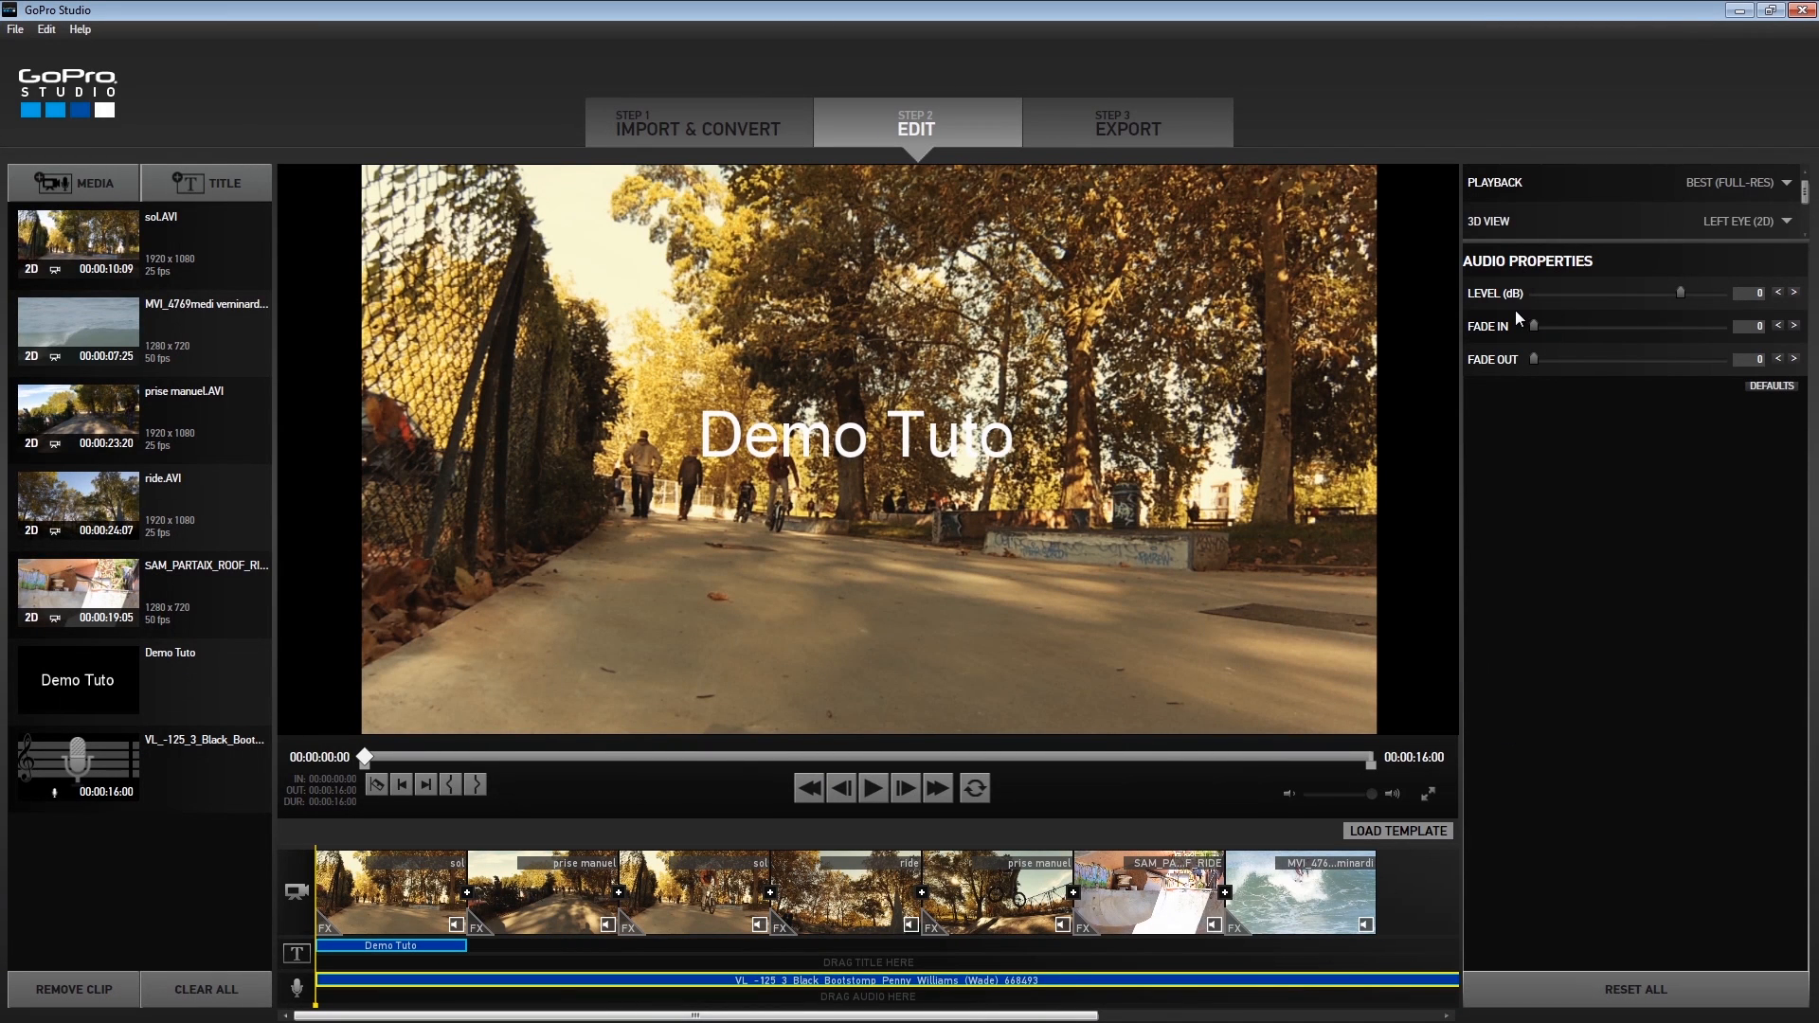
left_click(393, 945)
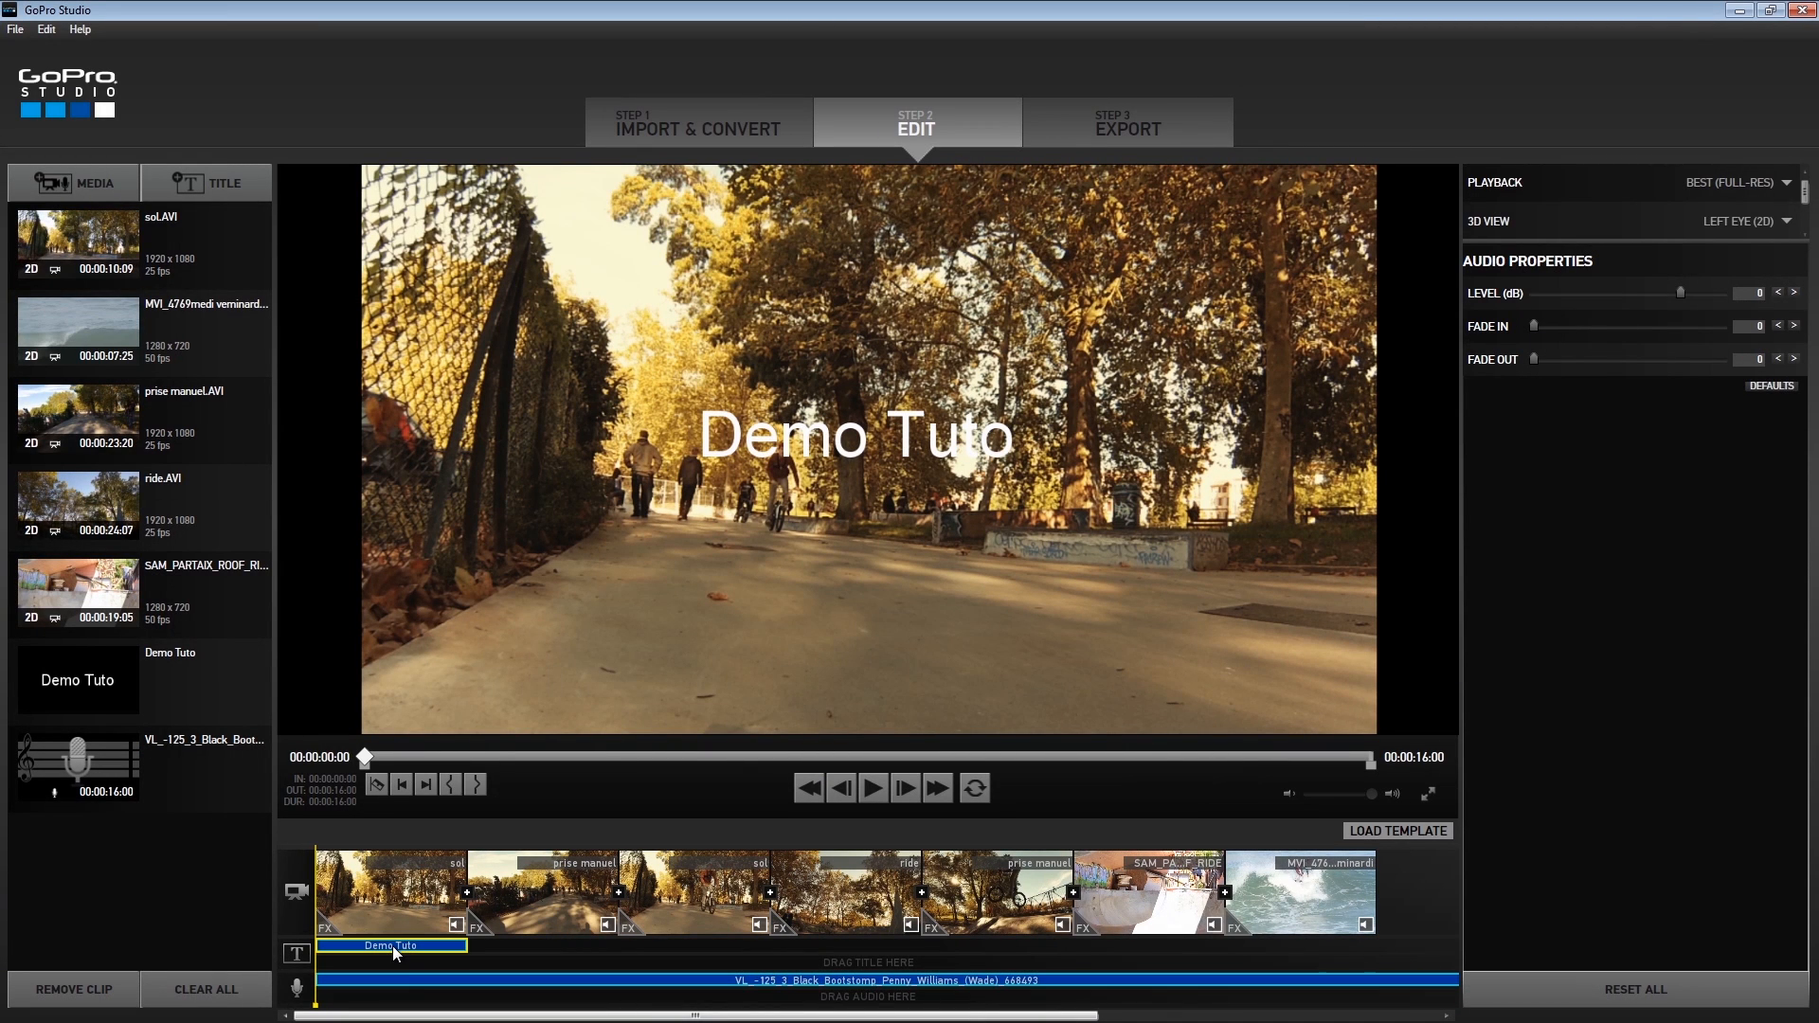
left_click(401, 983)
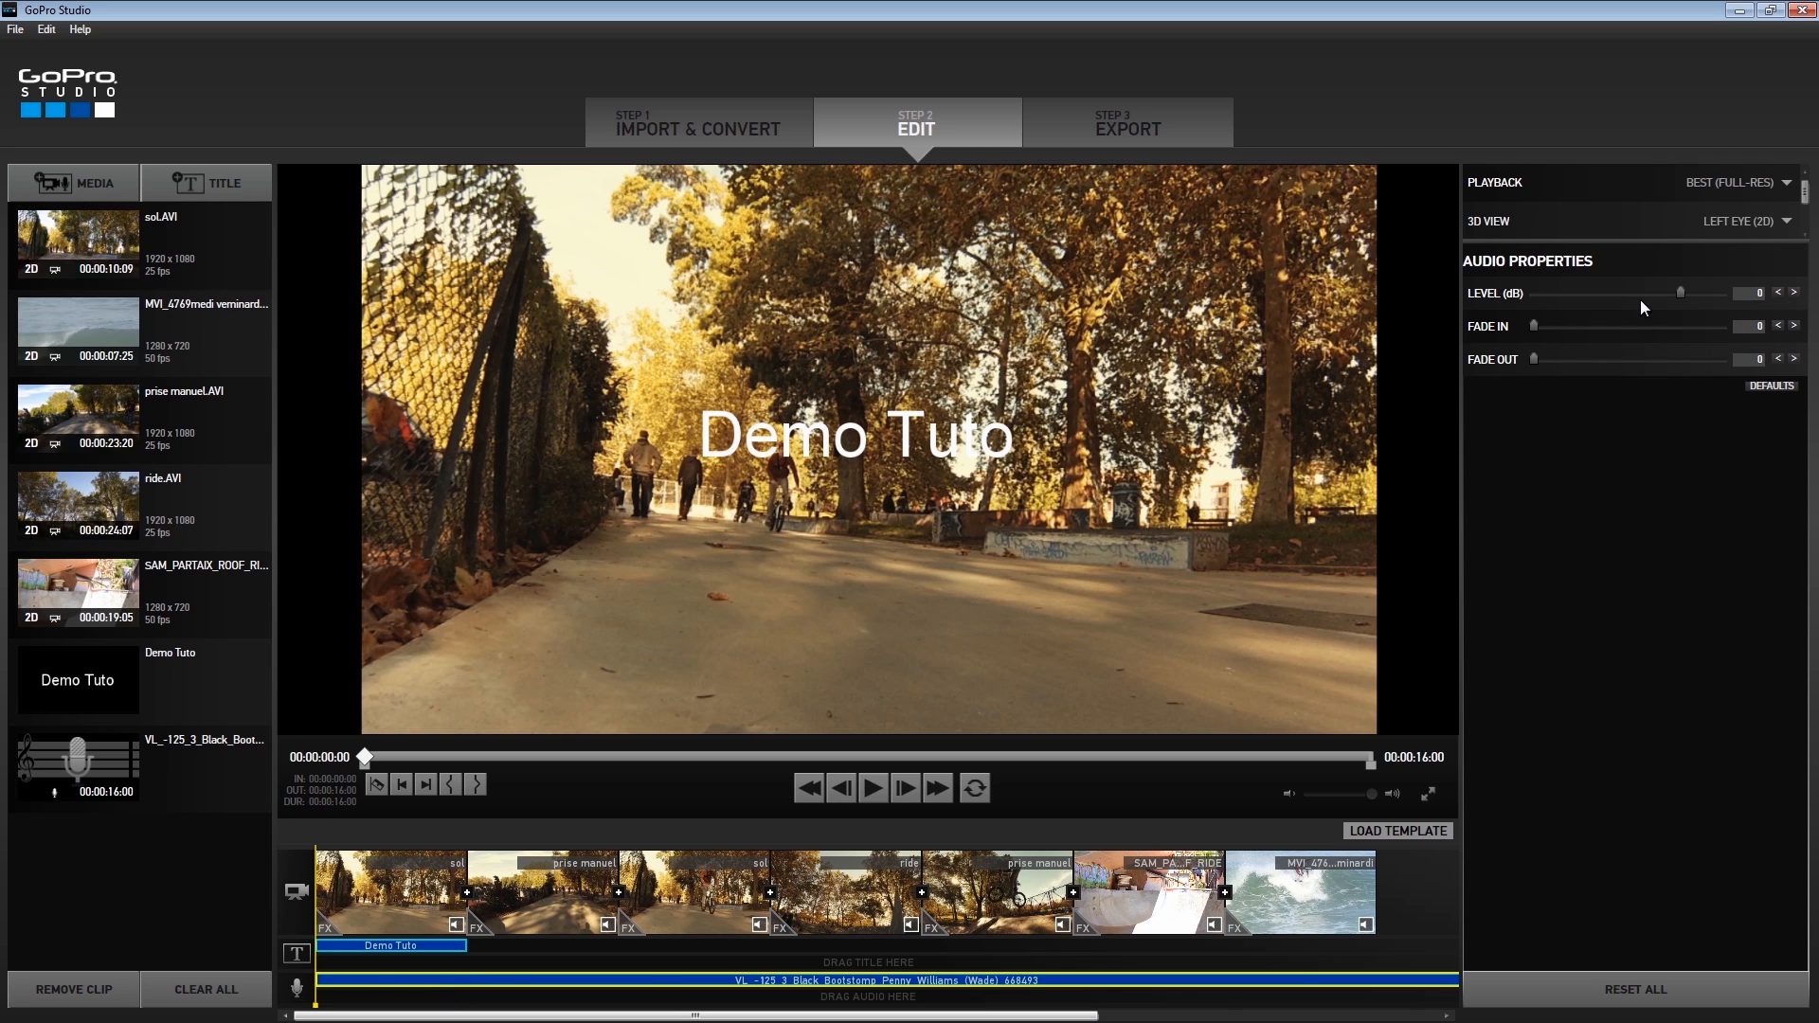
- Inspect the first sol clip's video and audio controls, trying a lower playback speed and undoing it
left_click(391, 895)
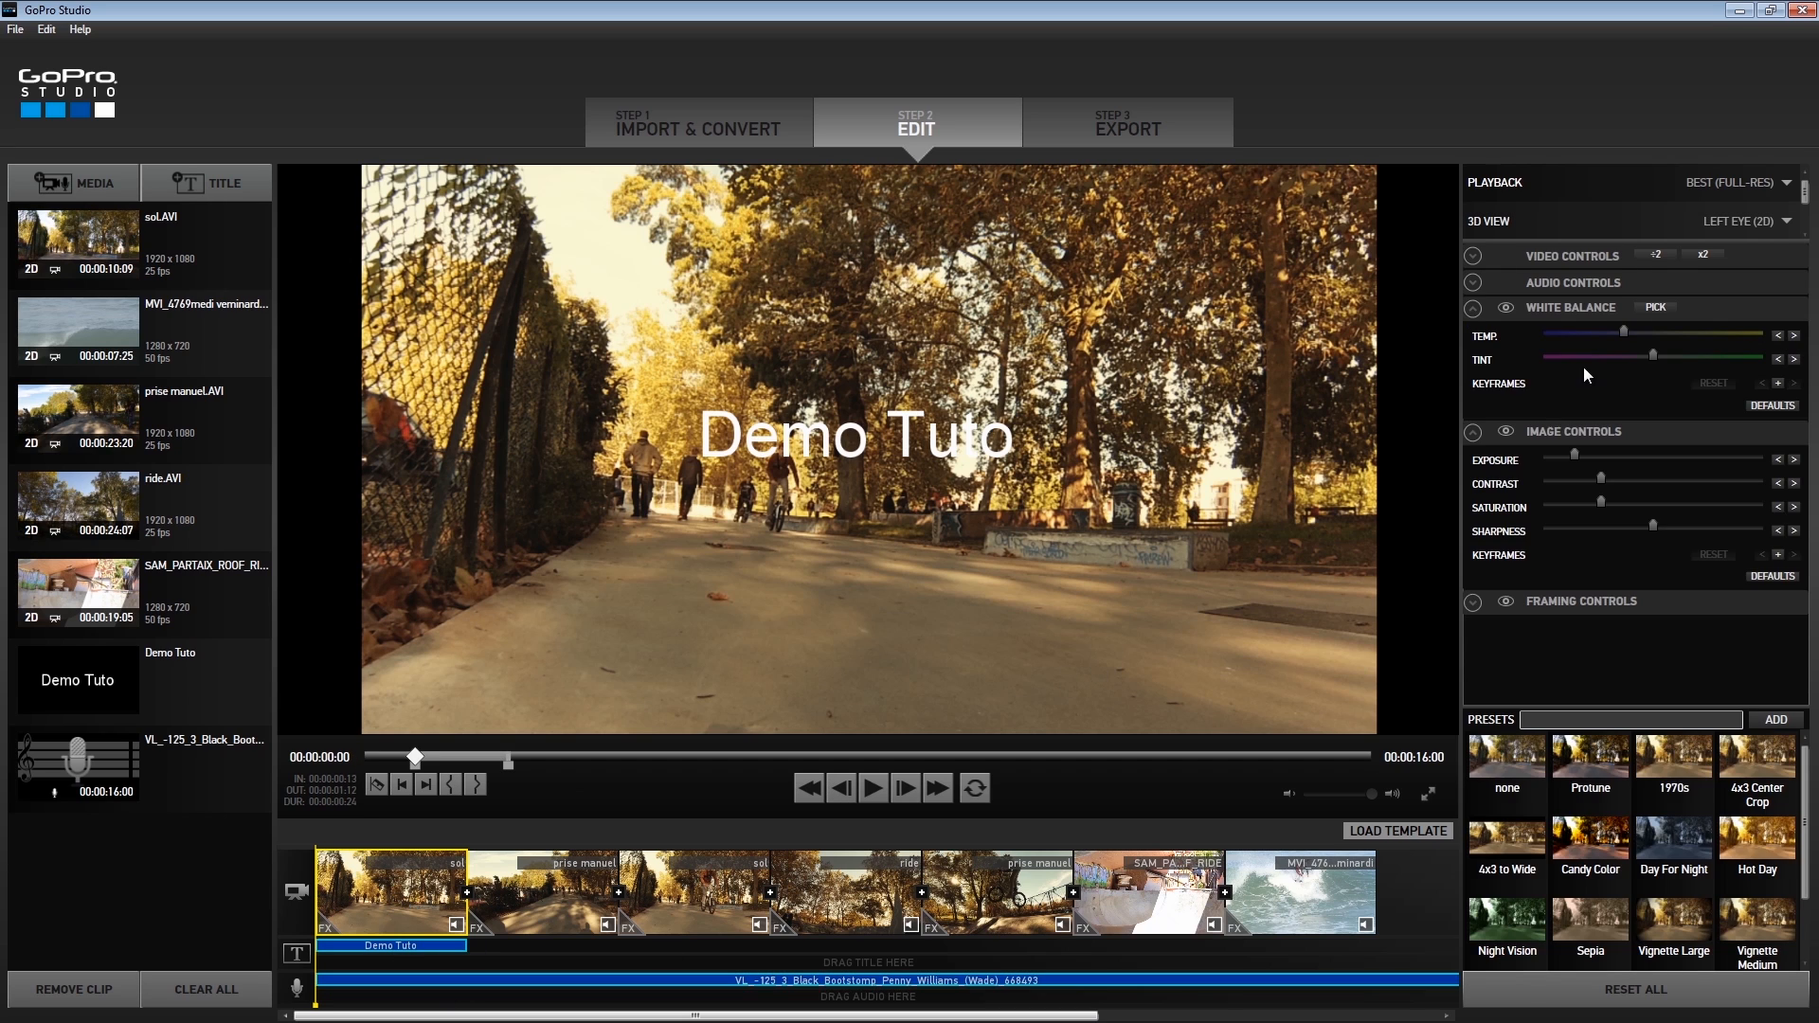
left_click(1471, 282)
left_click(1472, 283)
left_click(1474, 255)
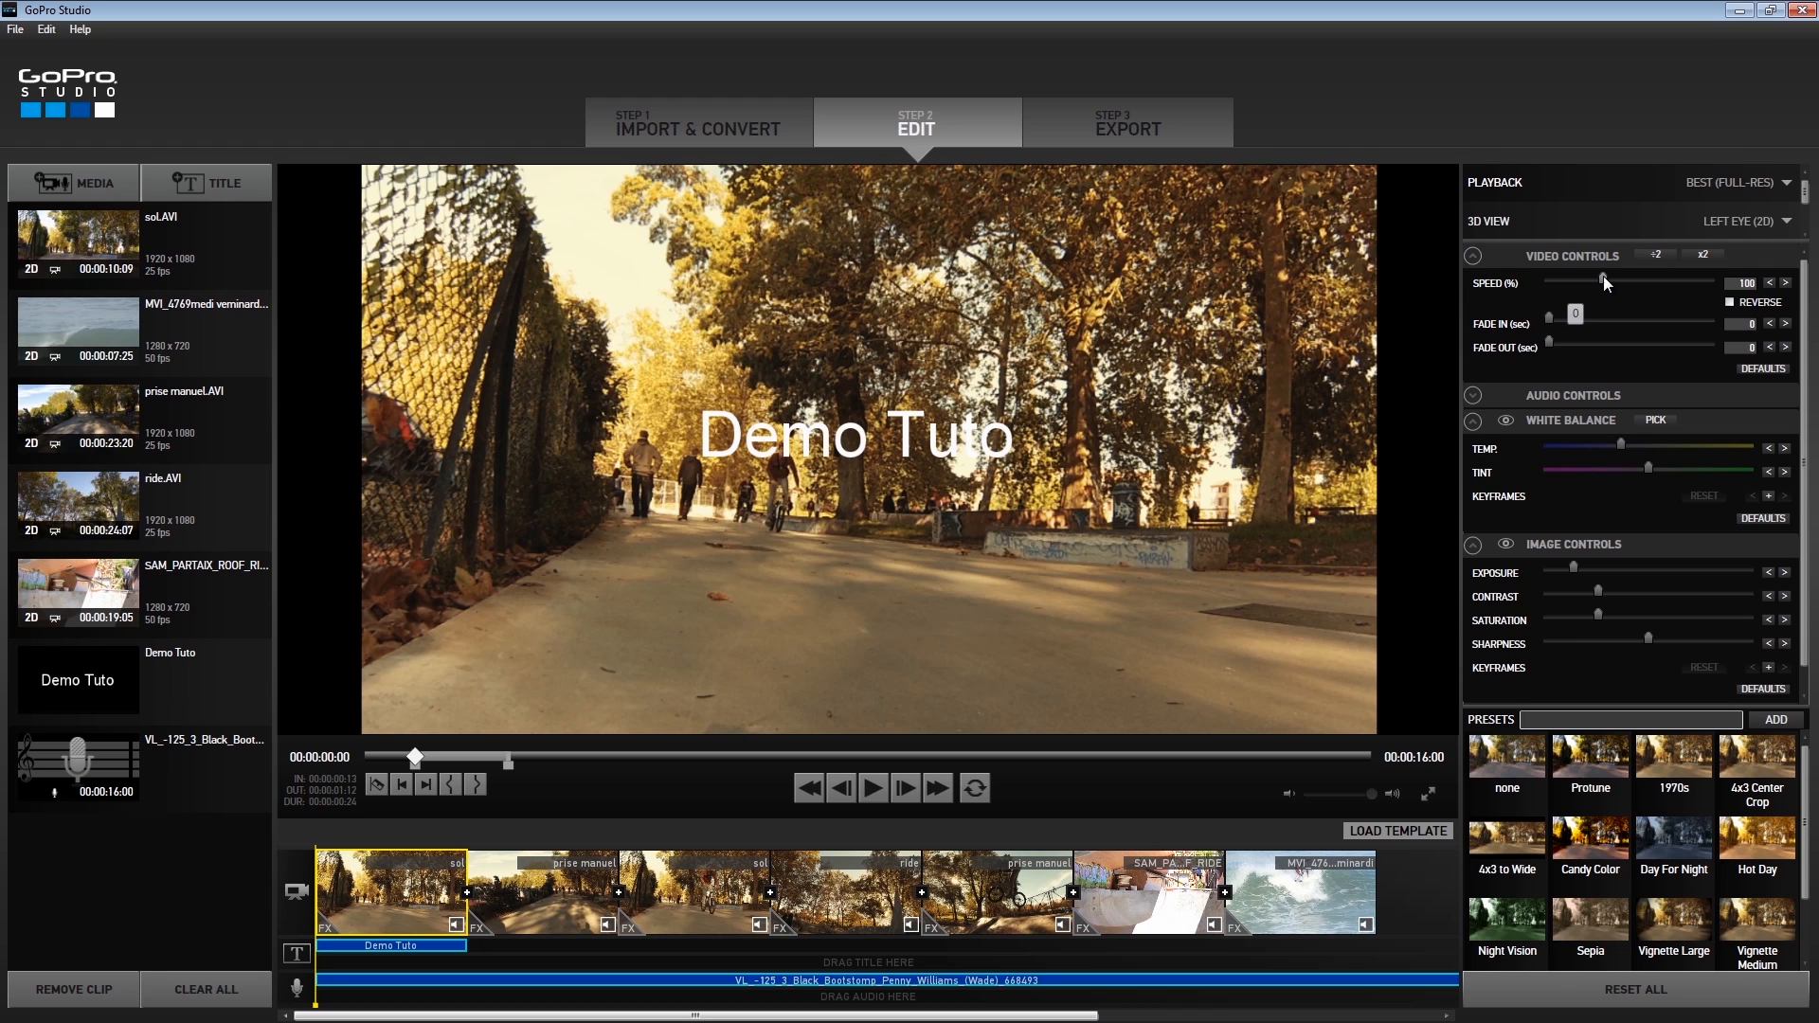
left_click_drag(1605, 277, 1560, 288)
key("ctrl+z")
left_click(1475, 396)
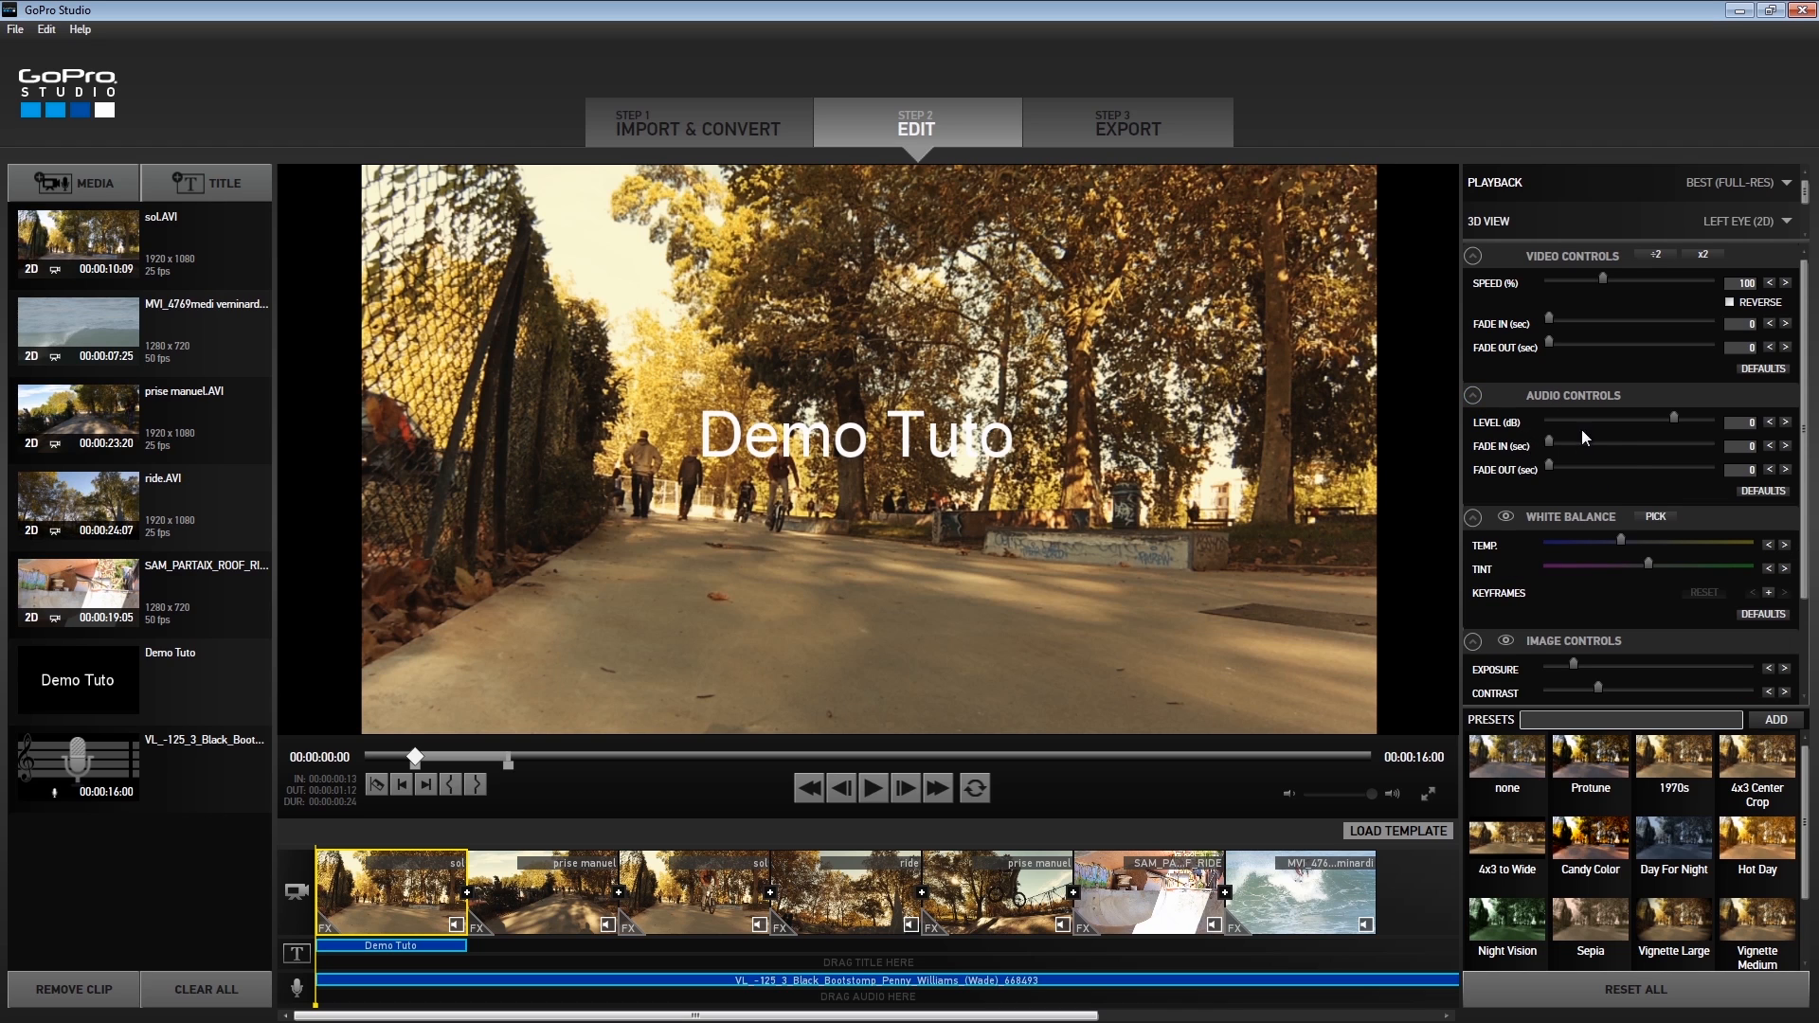
left_click(1475, 396)
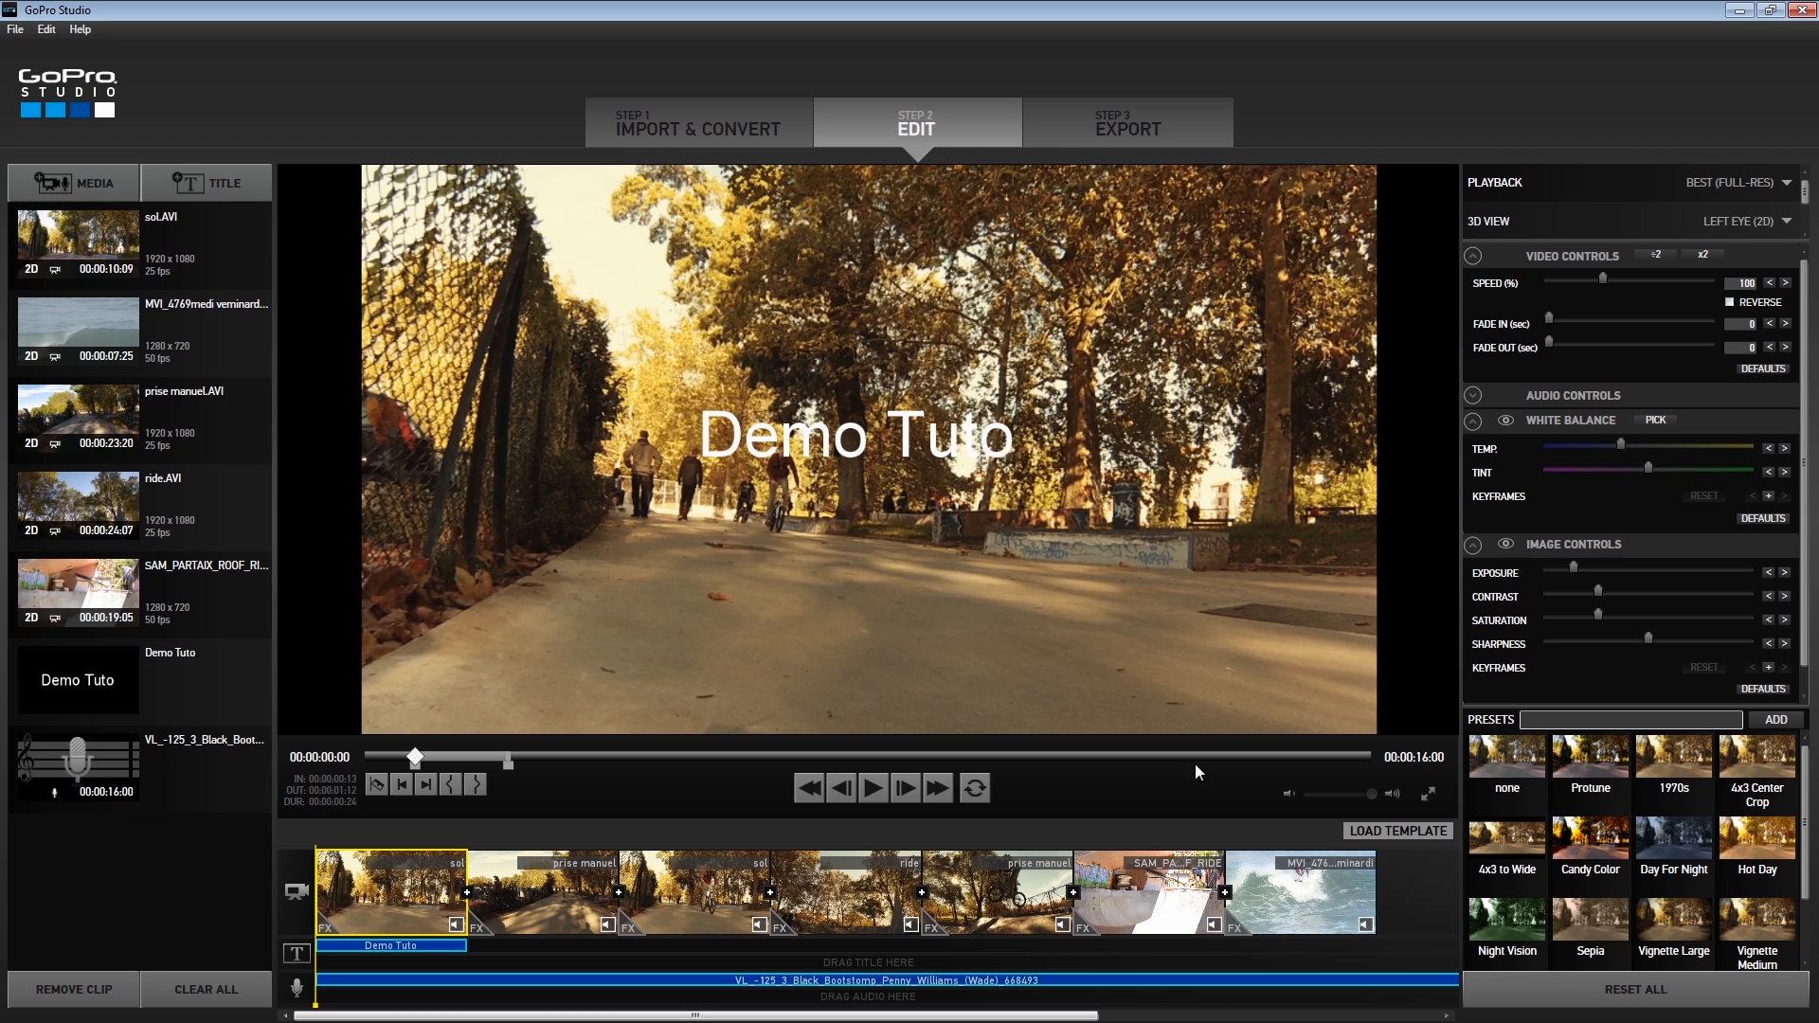
- Try custom export settings of CineForm MOV, 1080p (Full HD), 25.00 frame rate and High quality, and cancel the export
left_click(1141, 132)
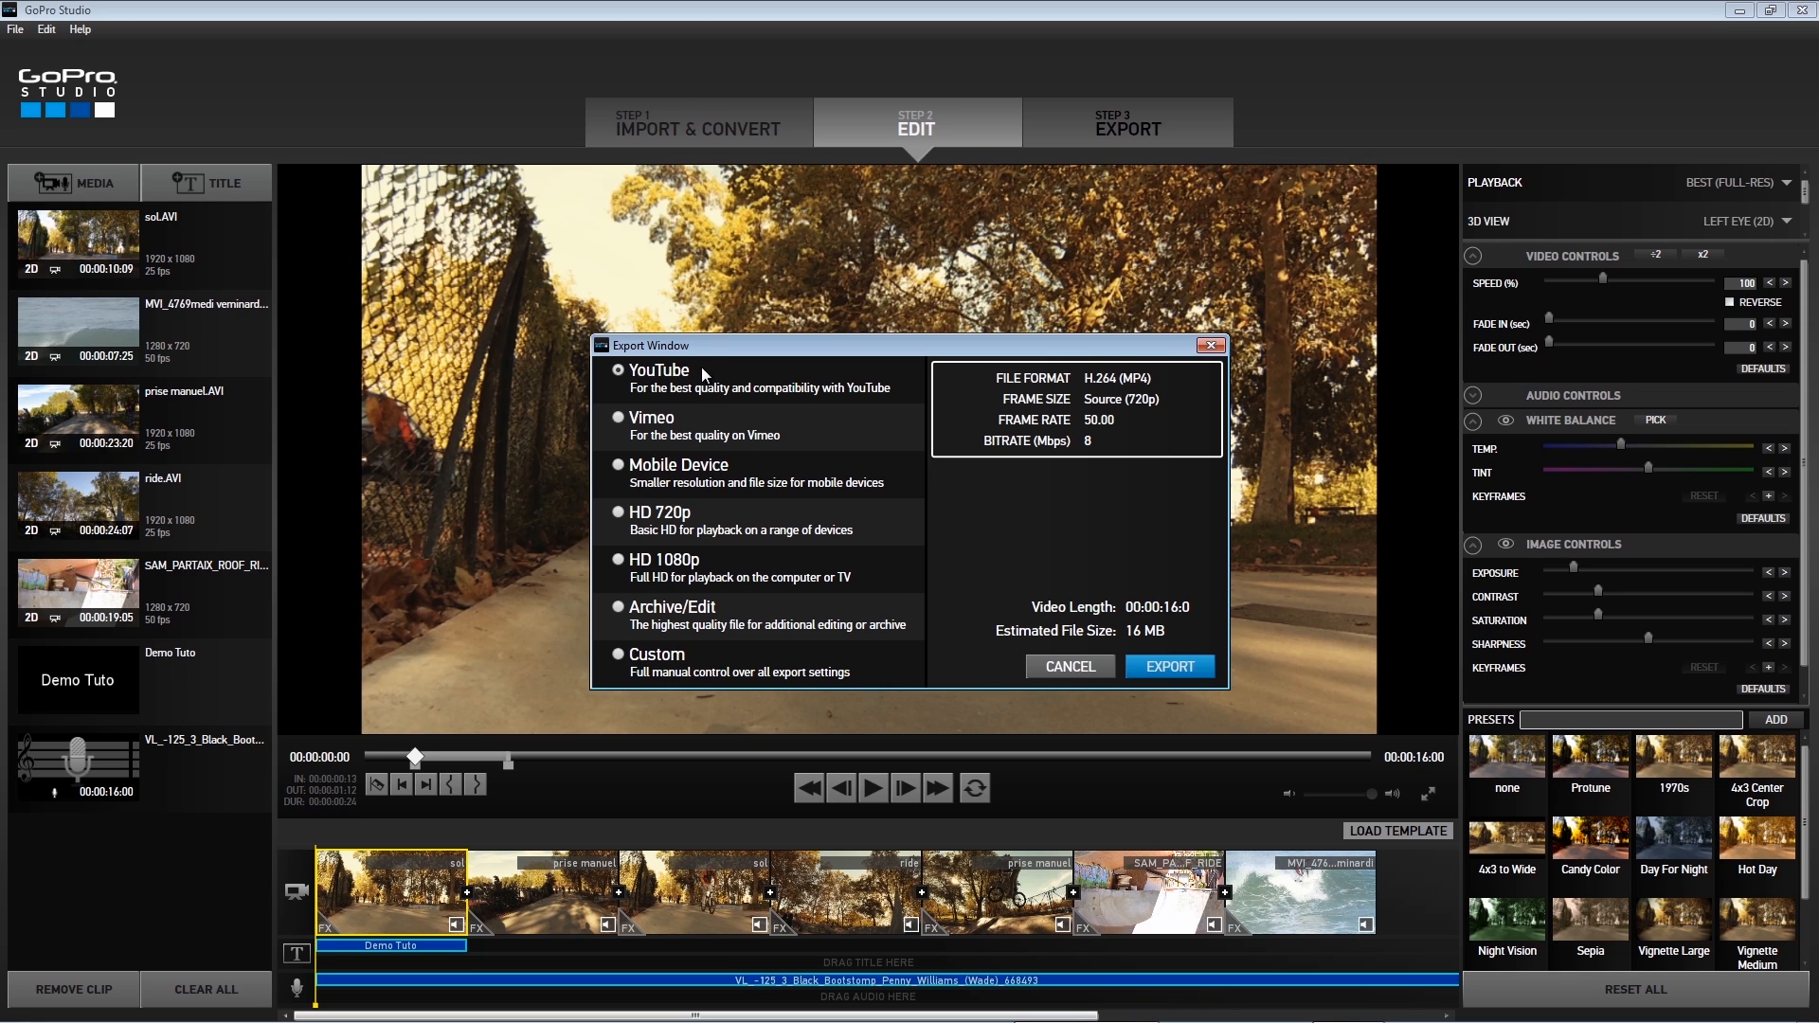
left_click(618, 657)
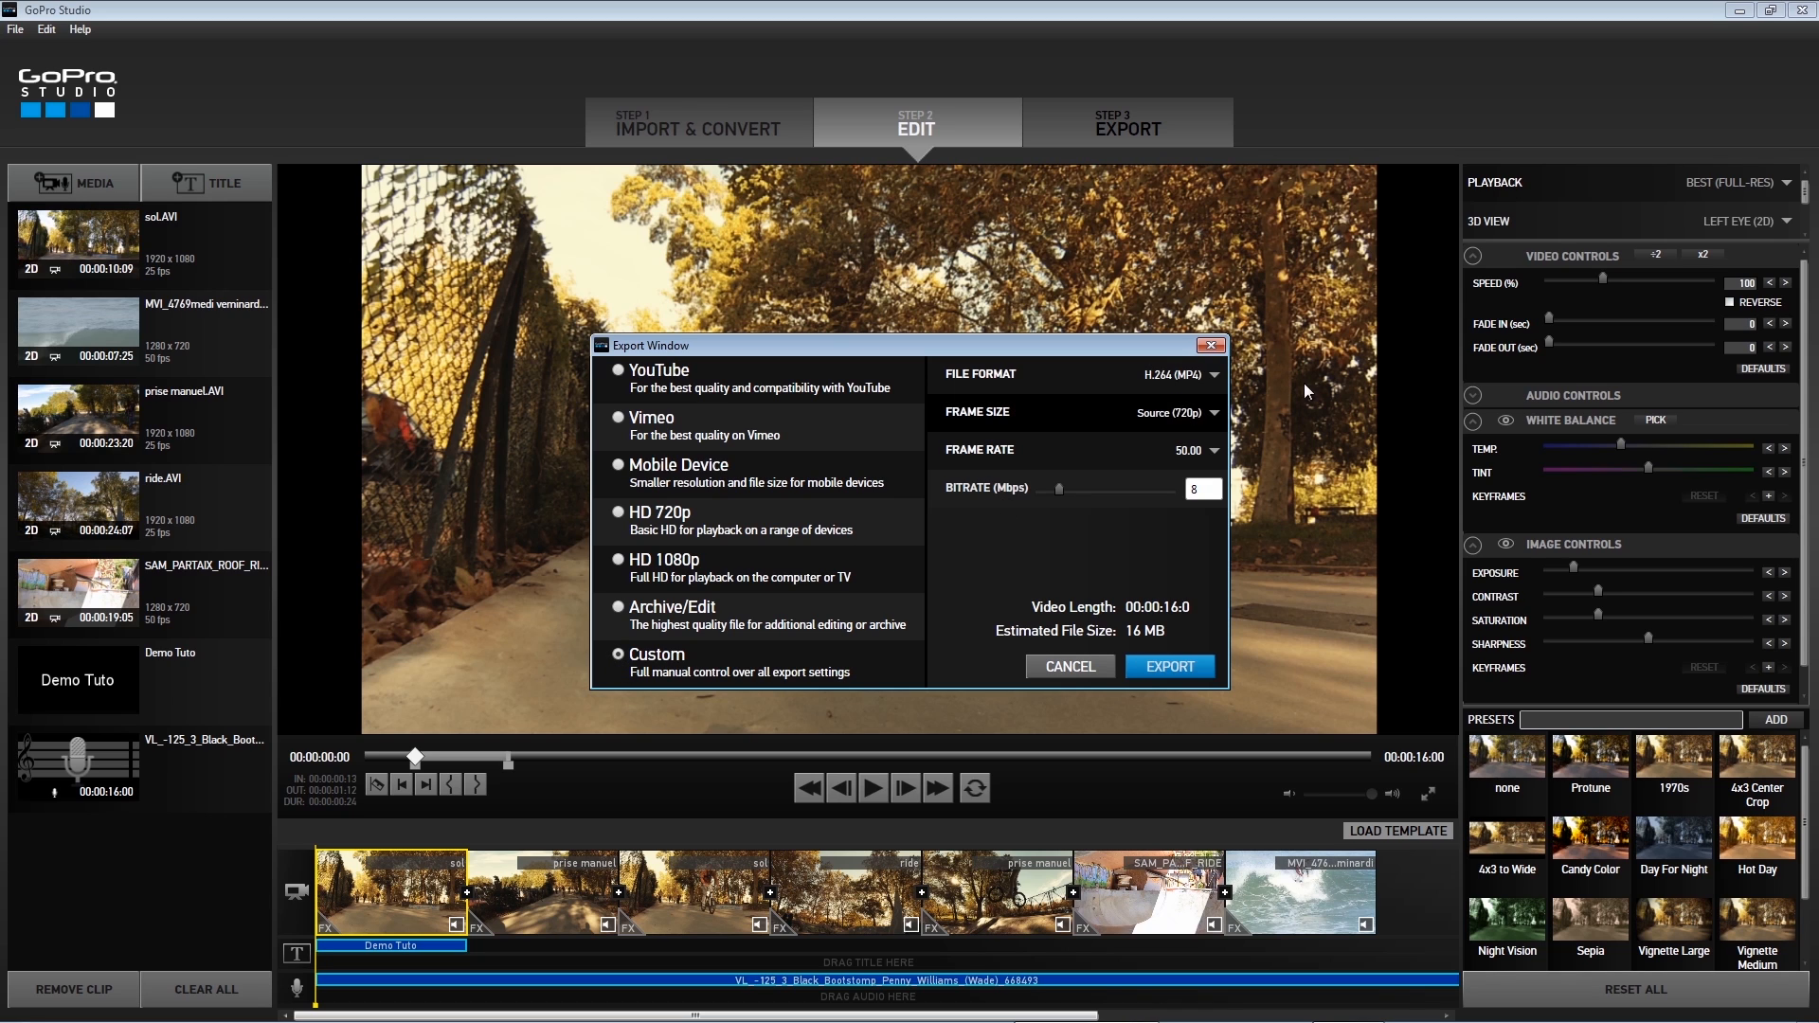
left_click(1174, 377)
left_click(1171, 436)
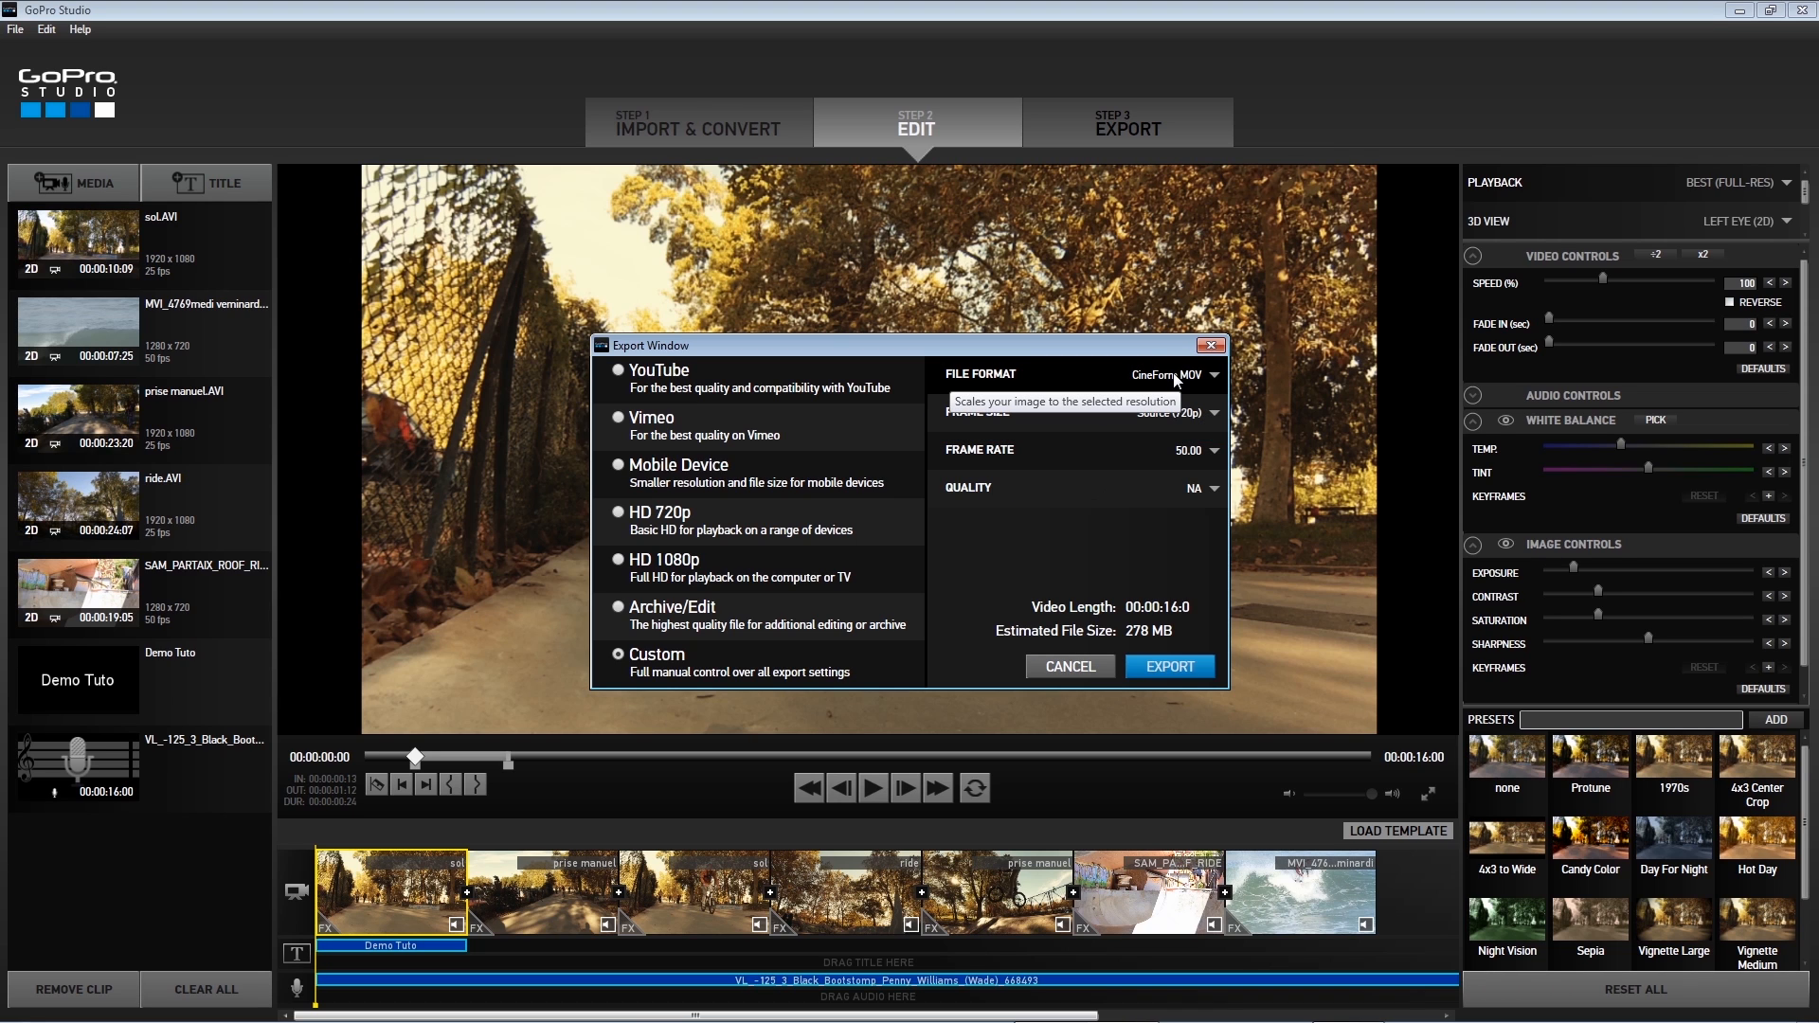
left_click(1181, 421)
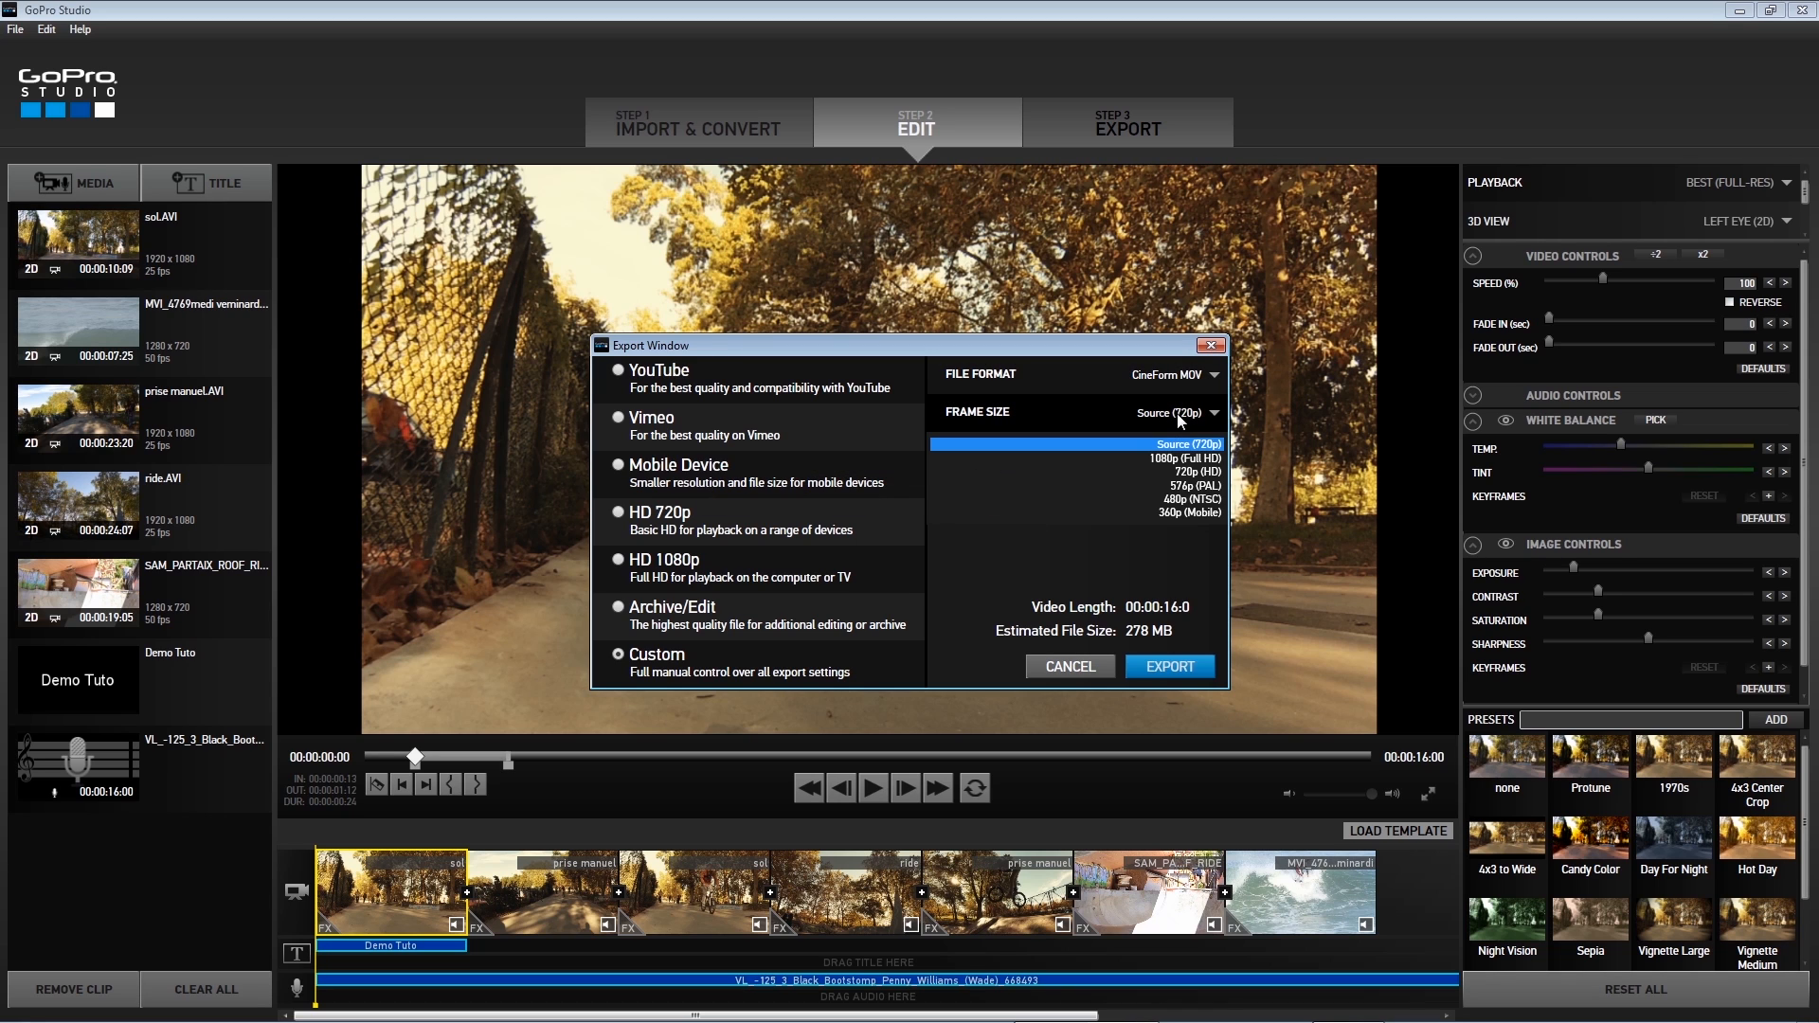
left_click(1178, 431)
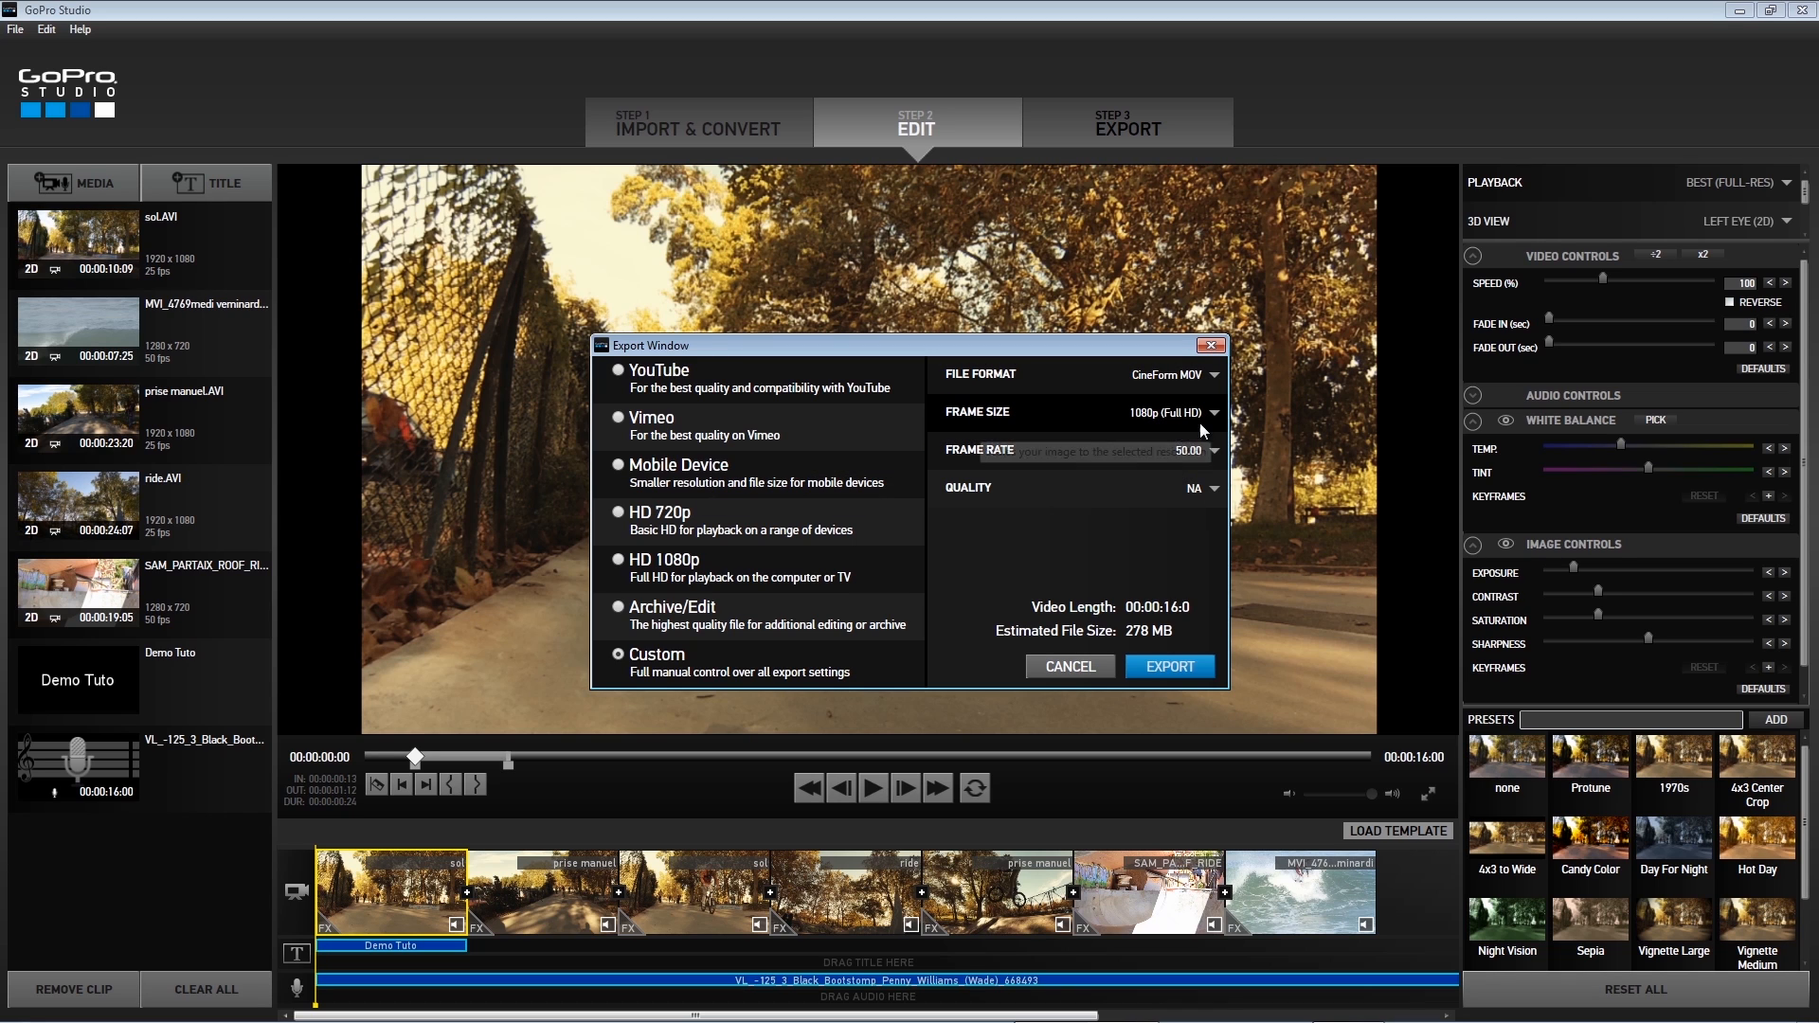
left_click(1185, 452)
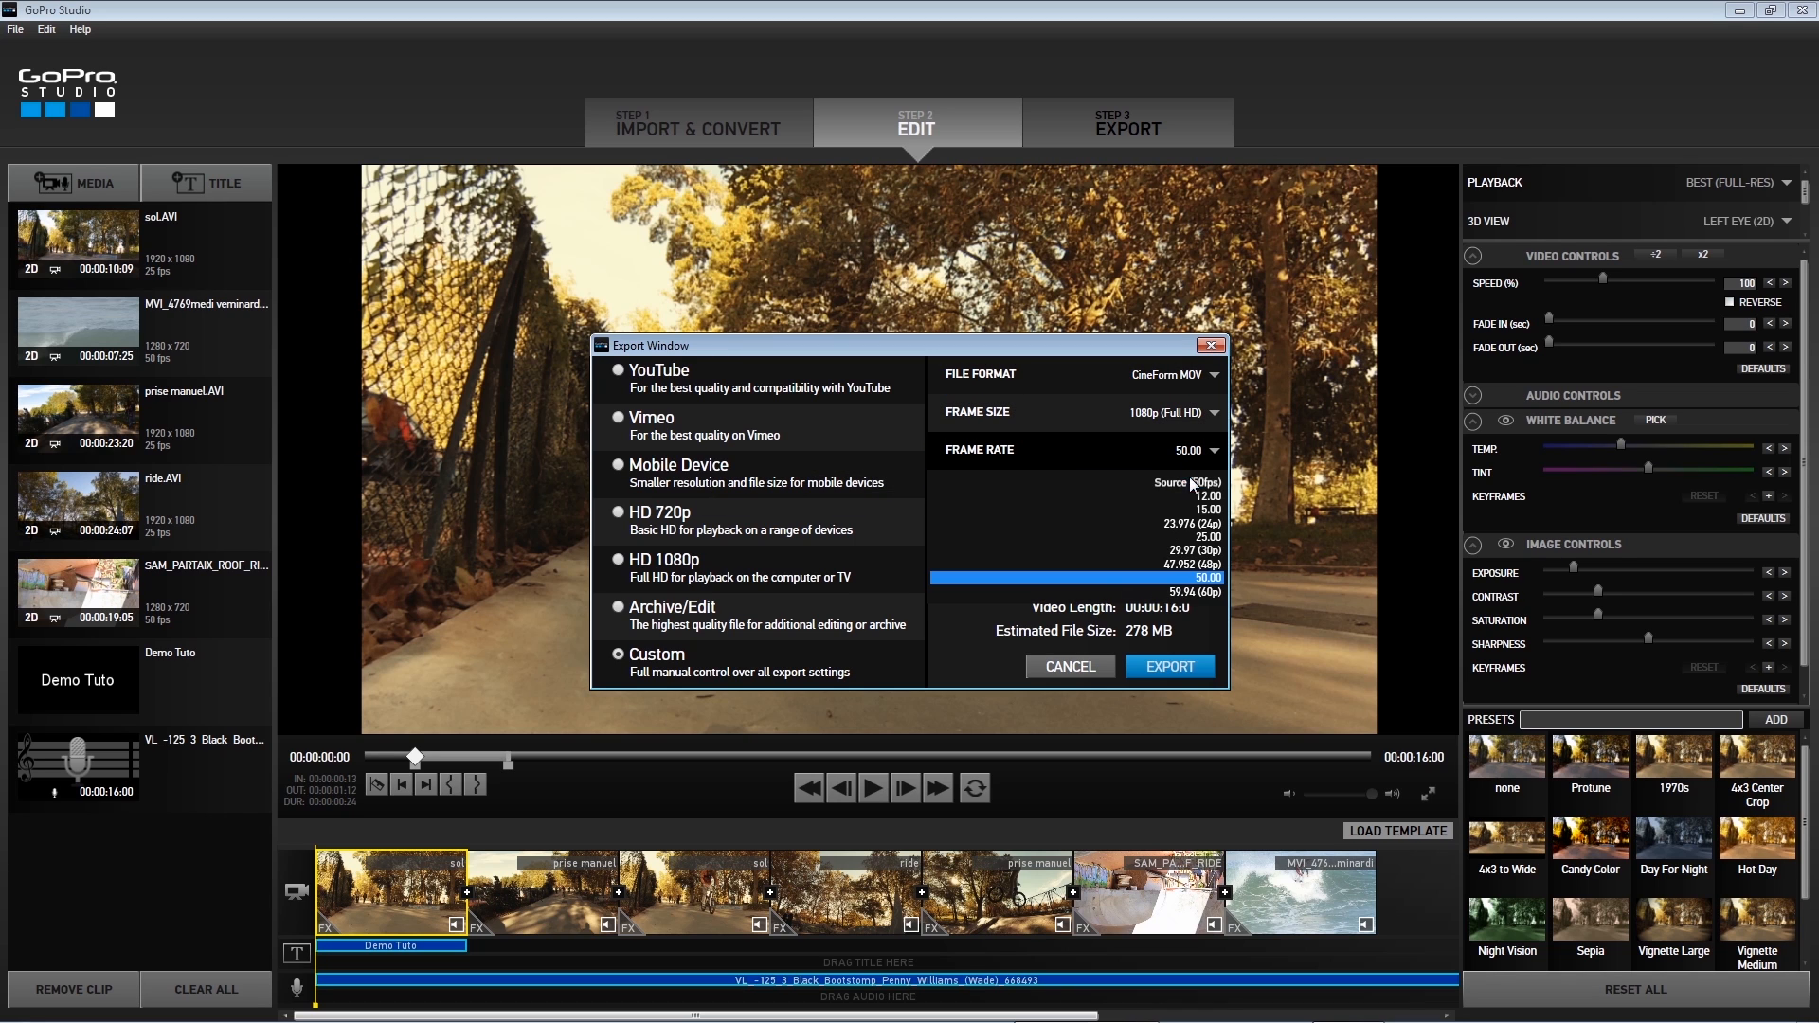
left_click(1187, 490)
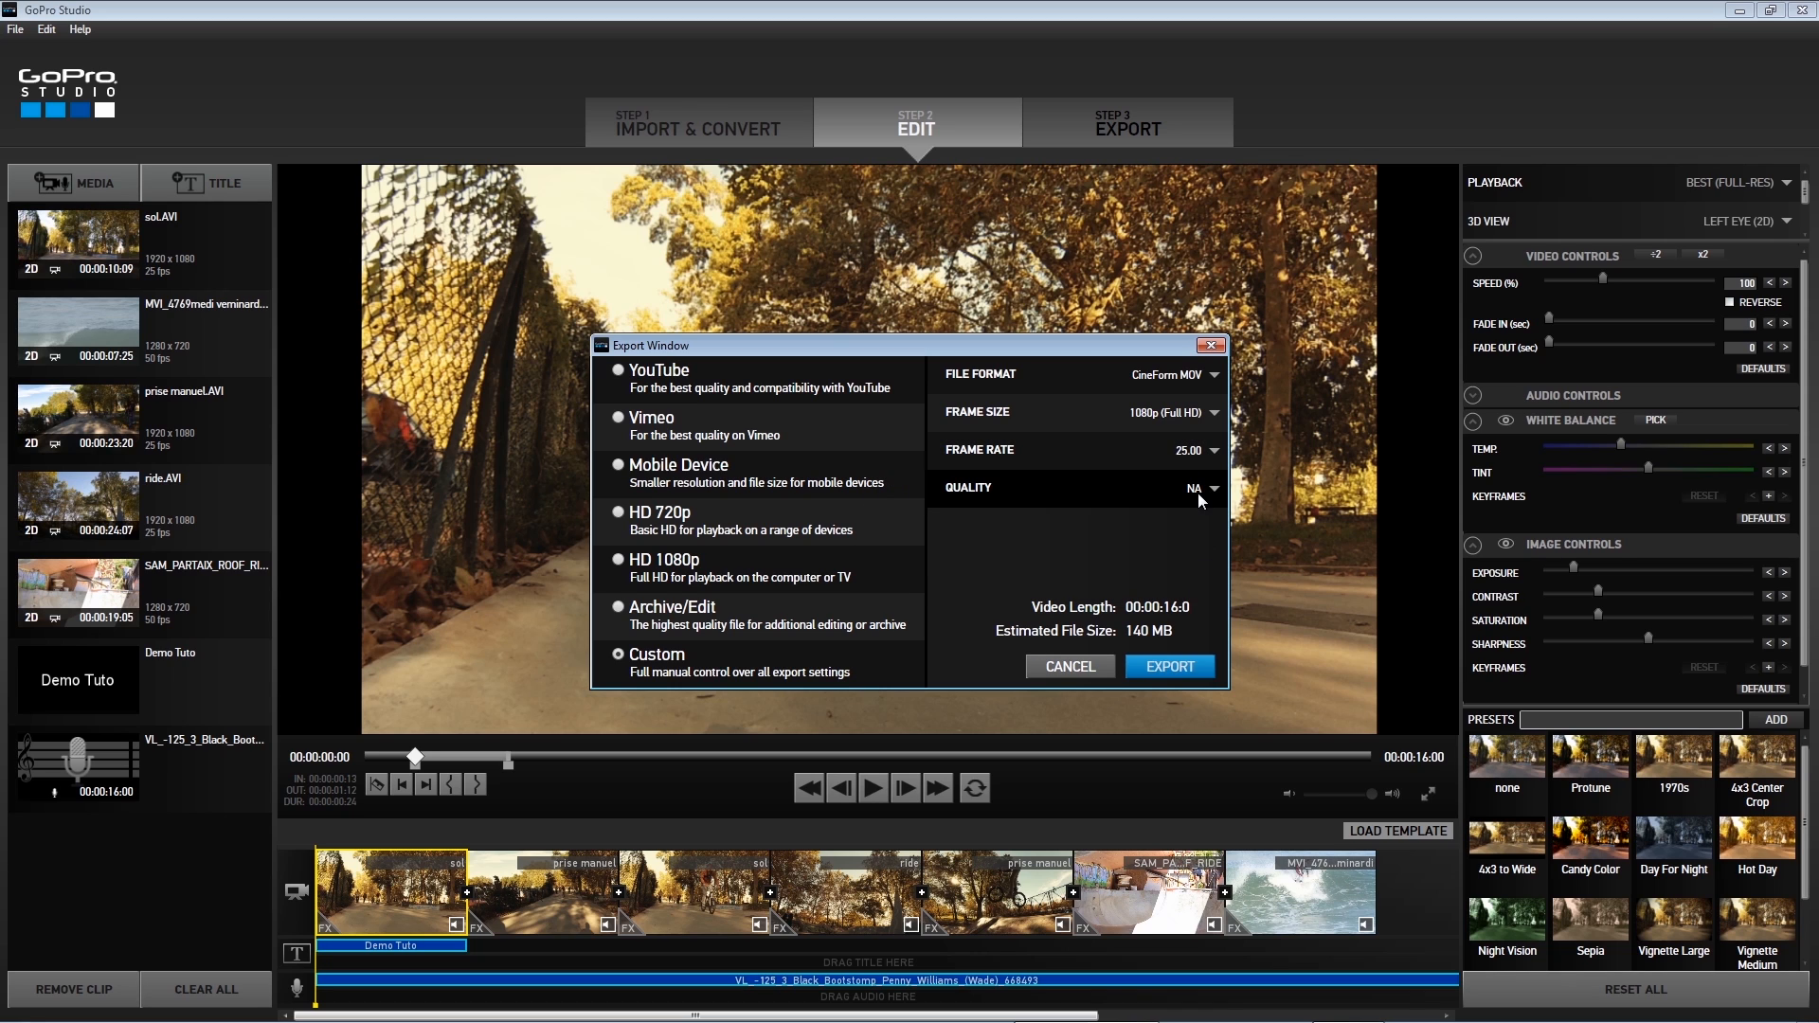
left_click(1197, 492)
left_click(1196, 548)
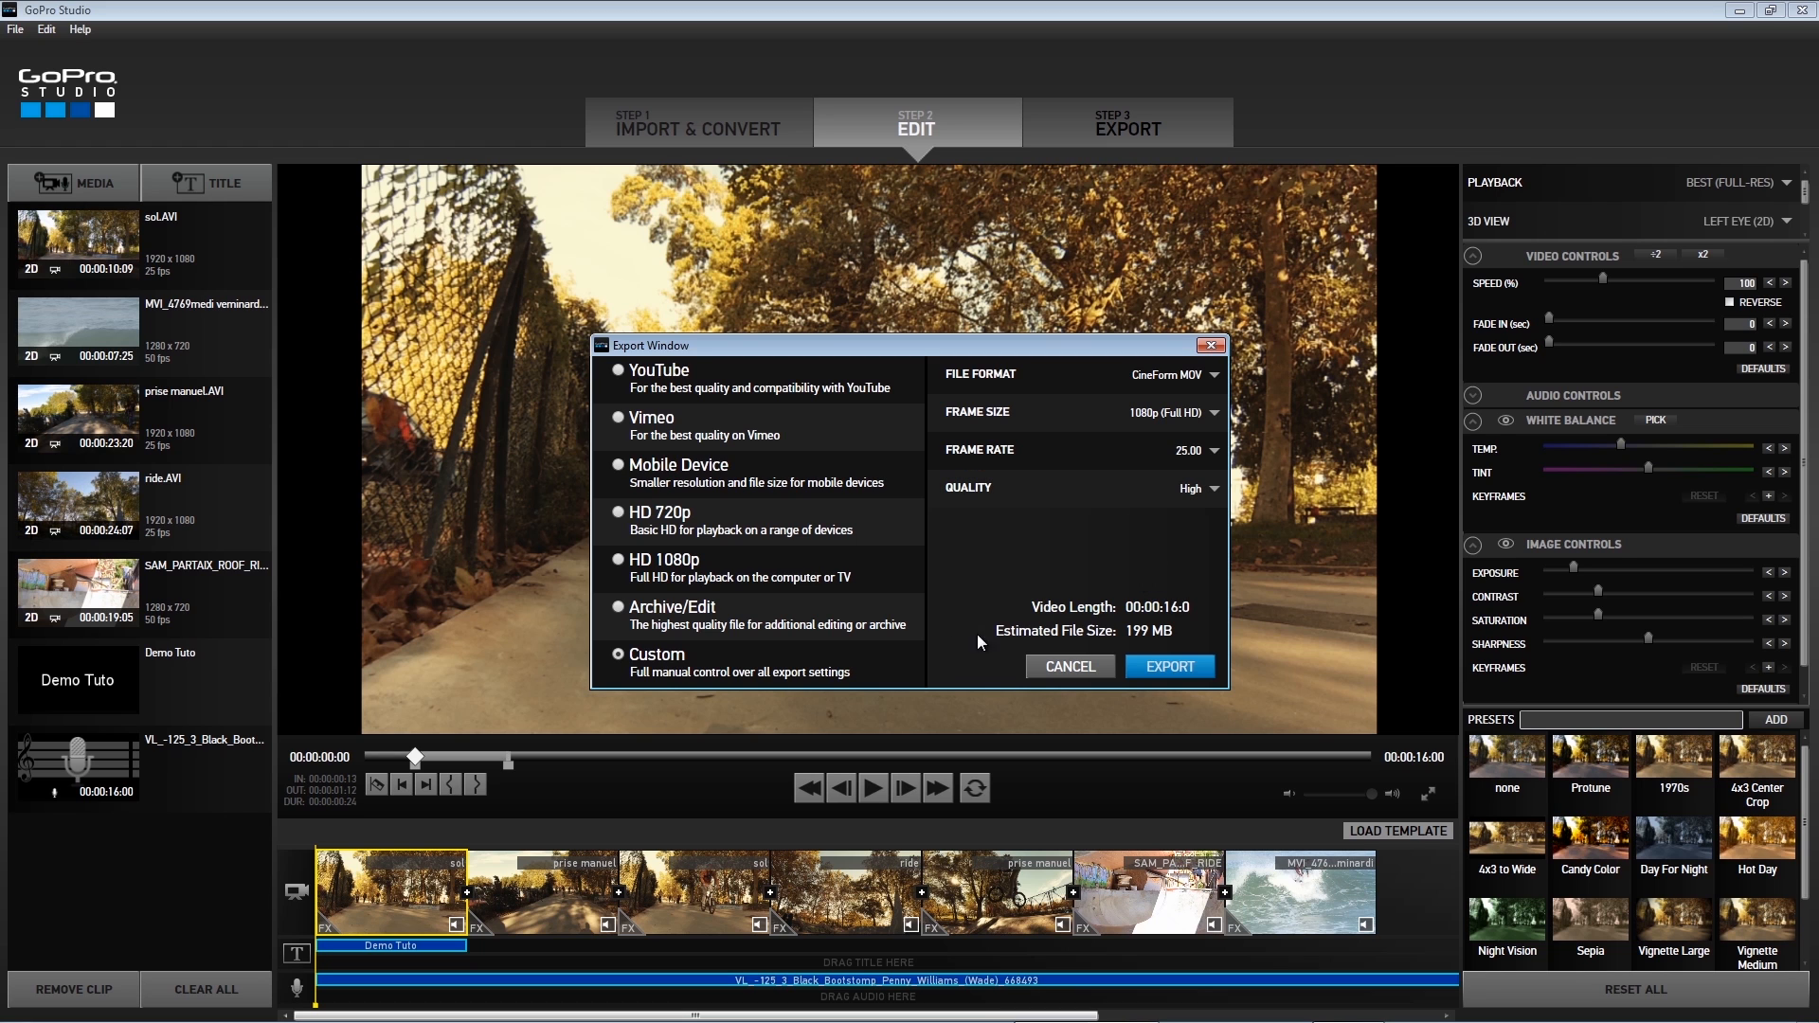
left_click(1071, 667)
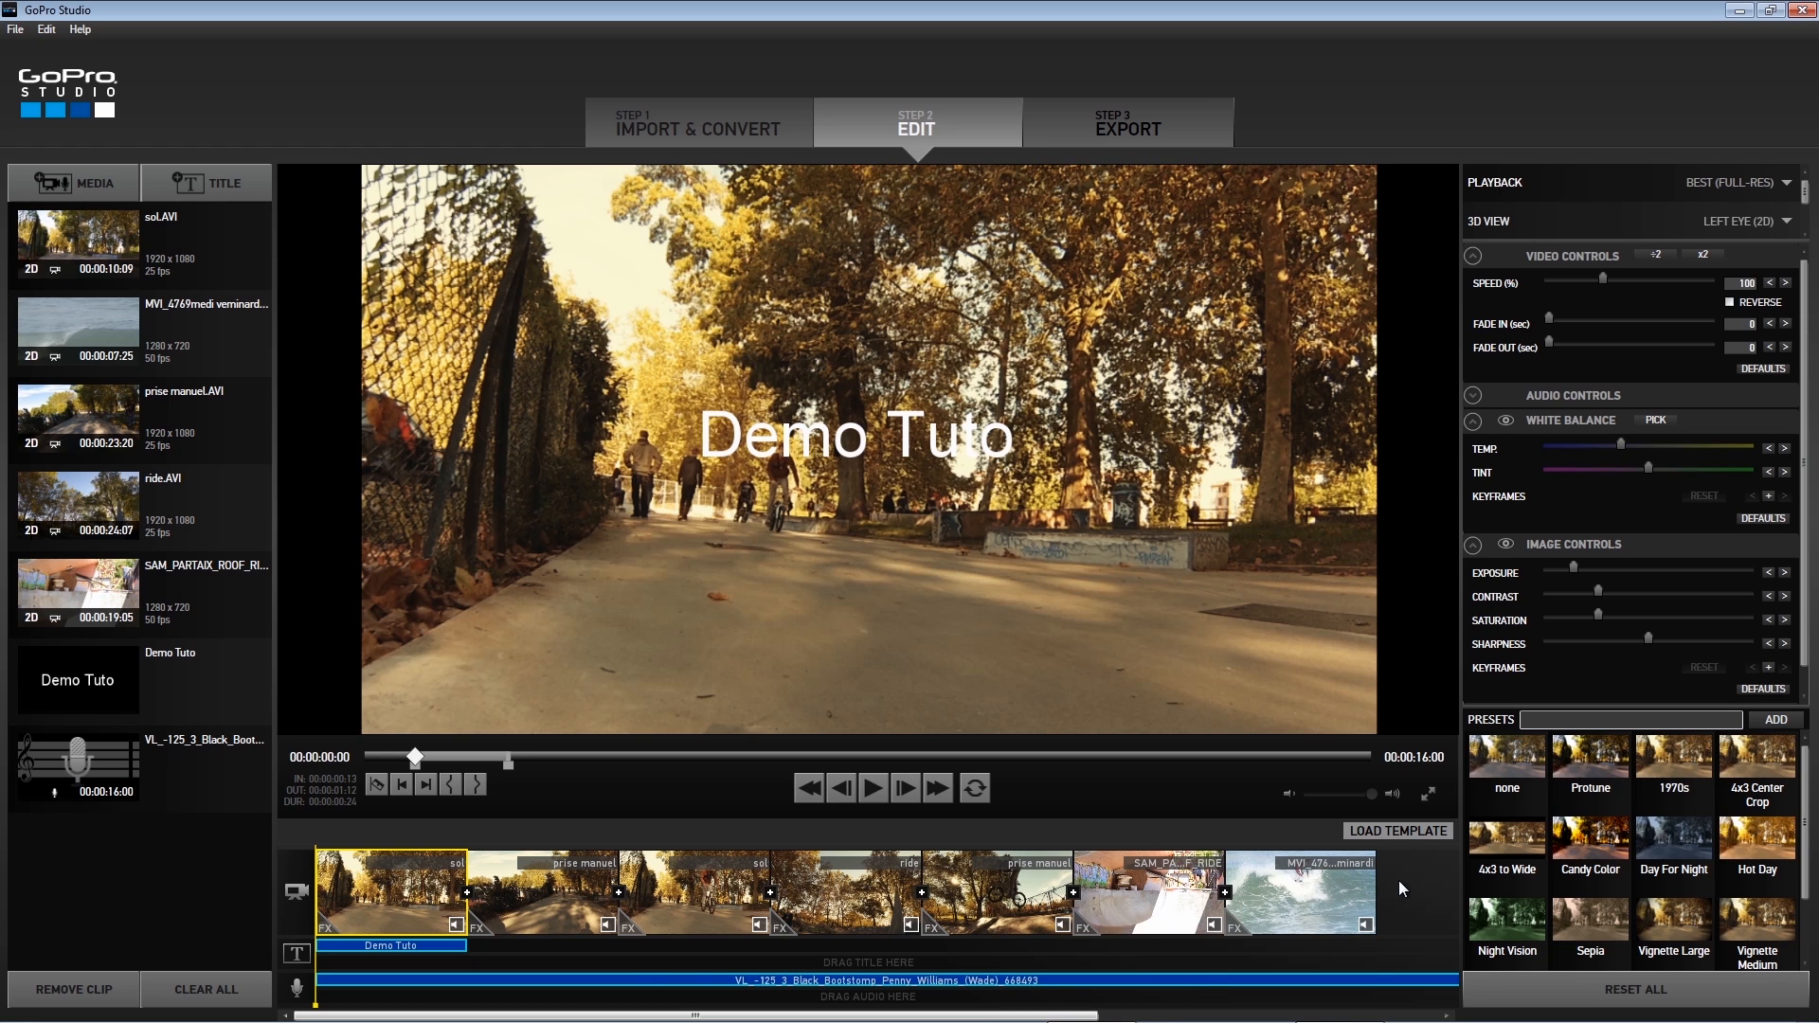
- Delete the surf clip and the SAM_PARTAIX skate clip from the end of the sequence
left_click(1371, 883)
key("Delete")
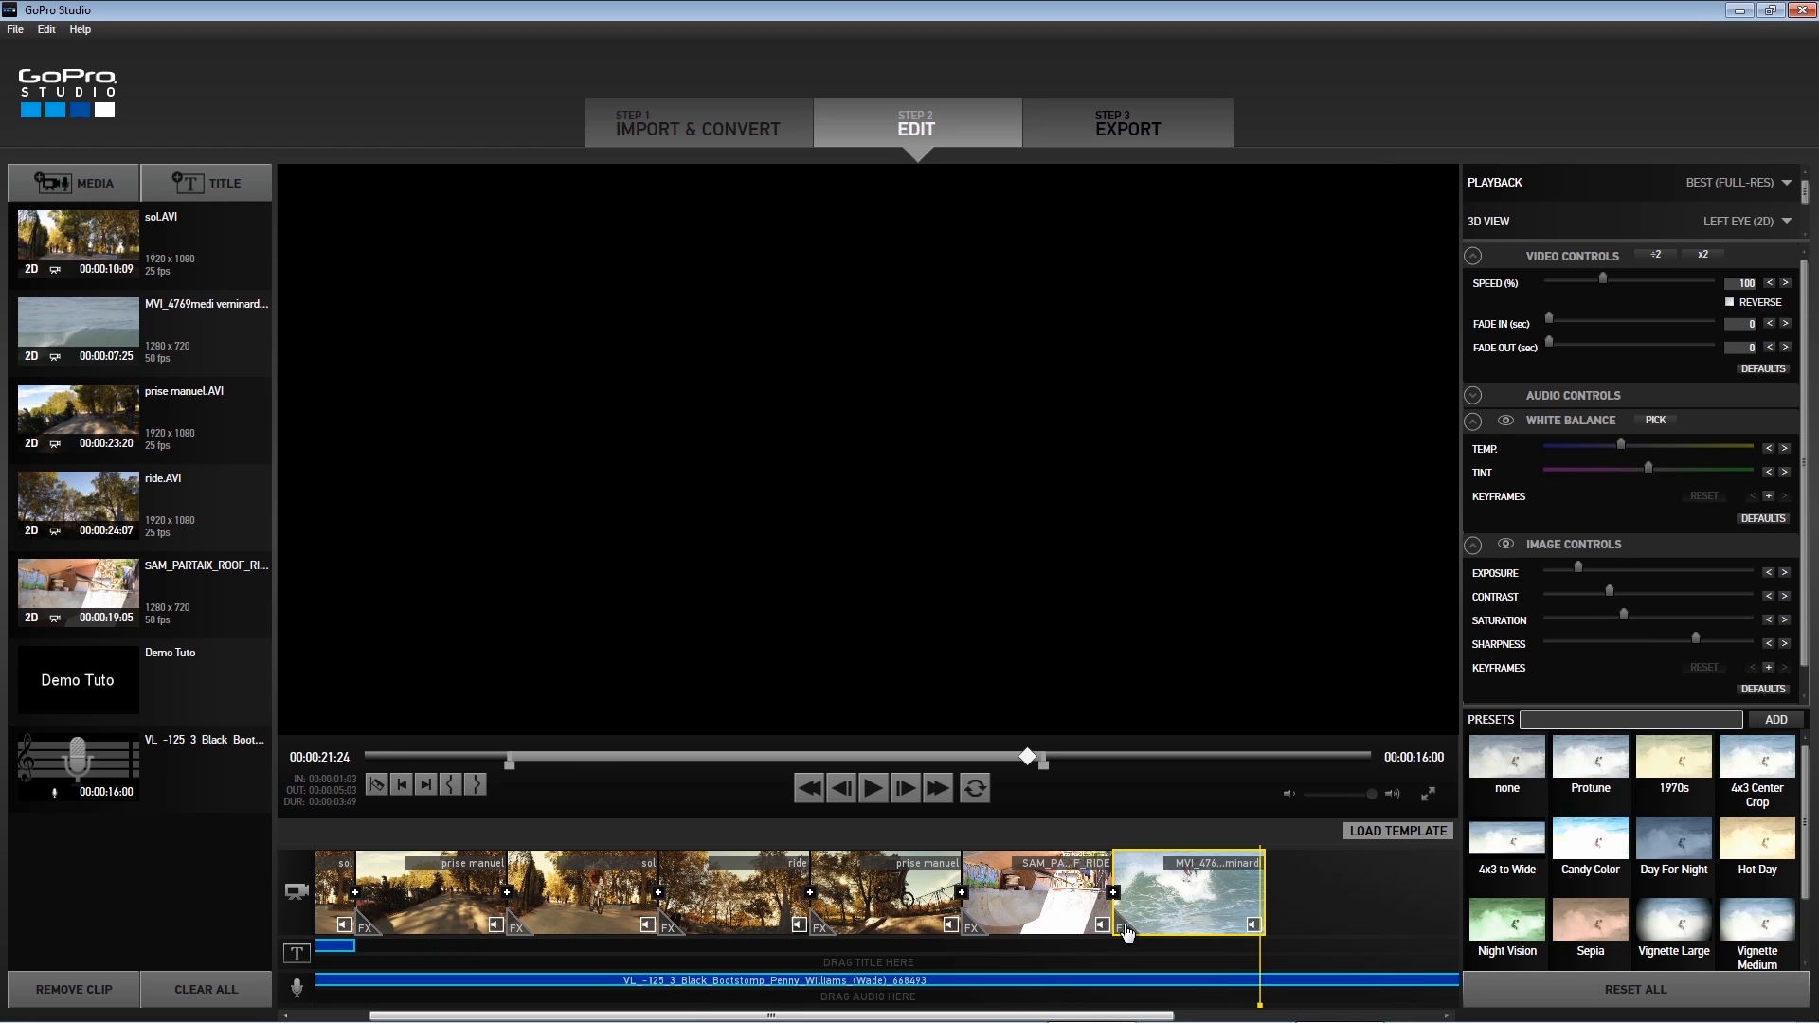
key("Delete")
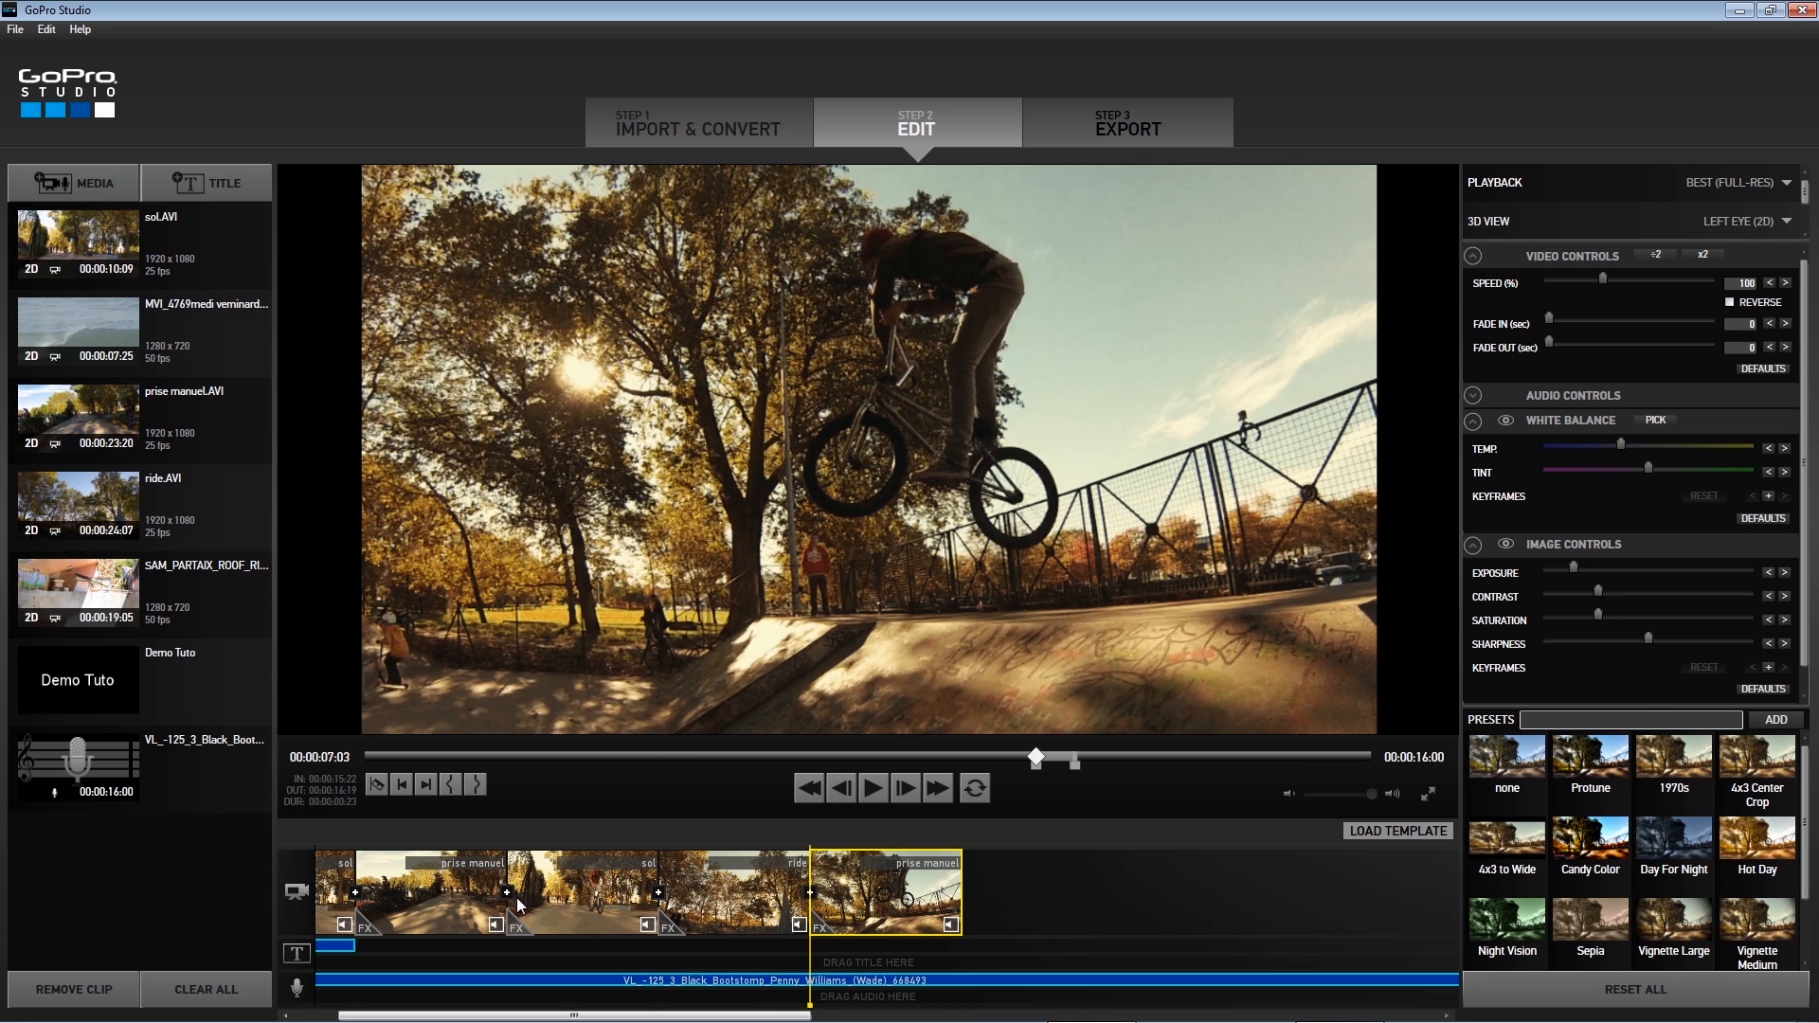
- Set up a custom H.264 (MP4) export with a frame rate of 25.00 and a bitrate of 38 Mbps
left_click(1189, 138)
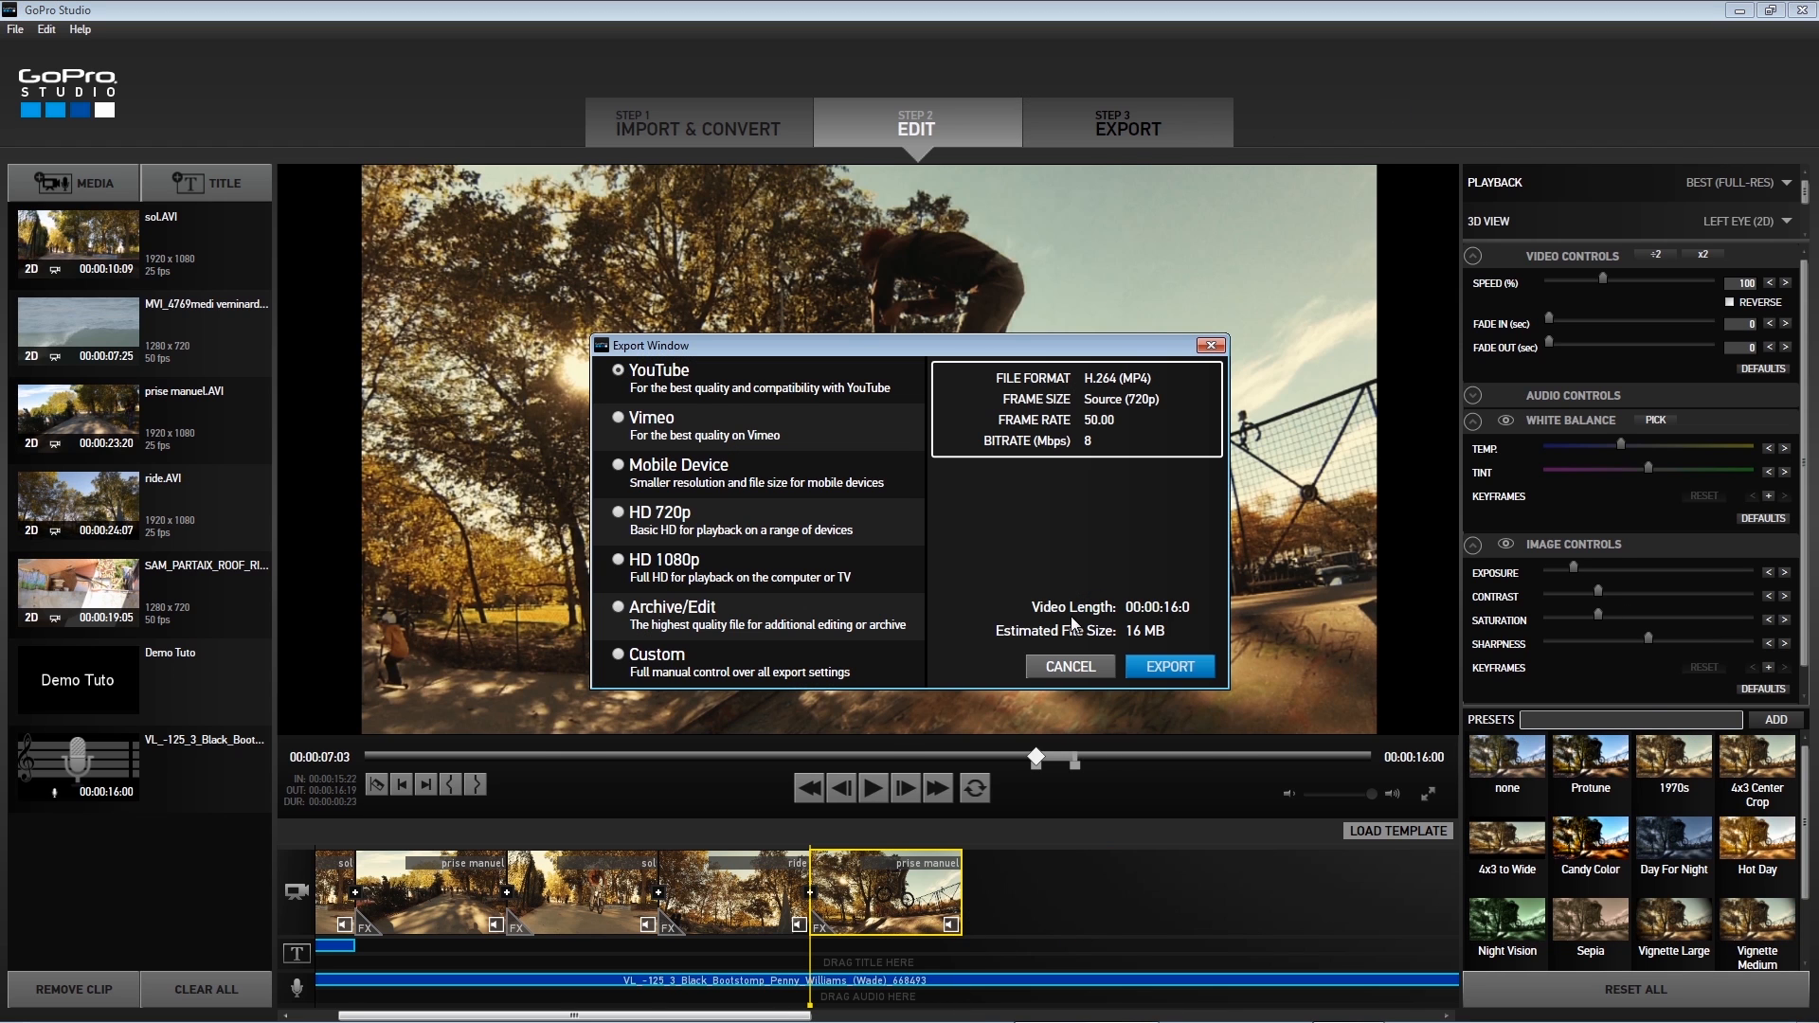
left_click(652, 656)
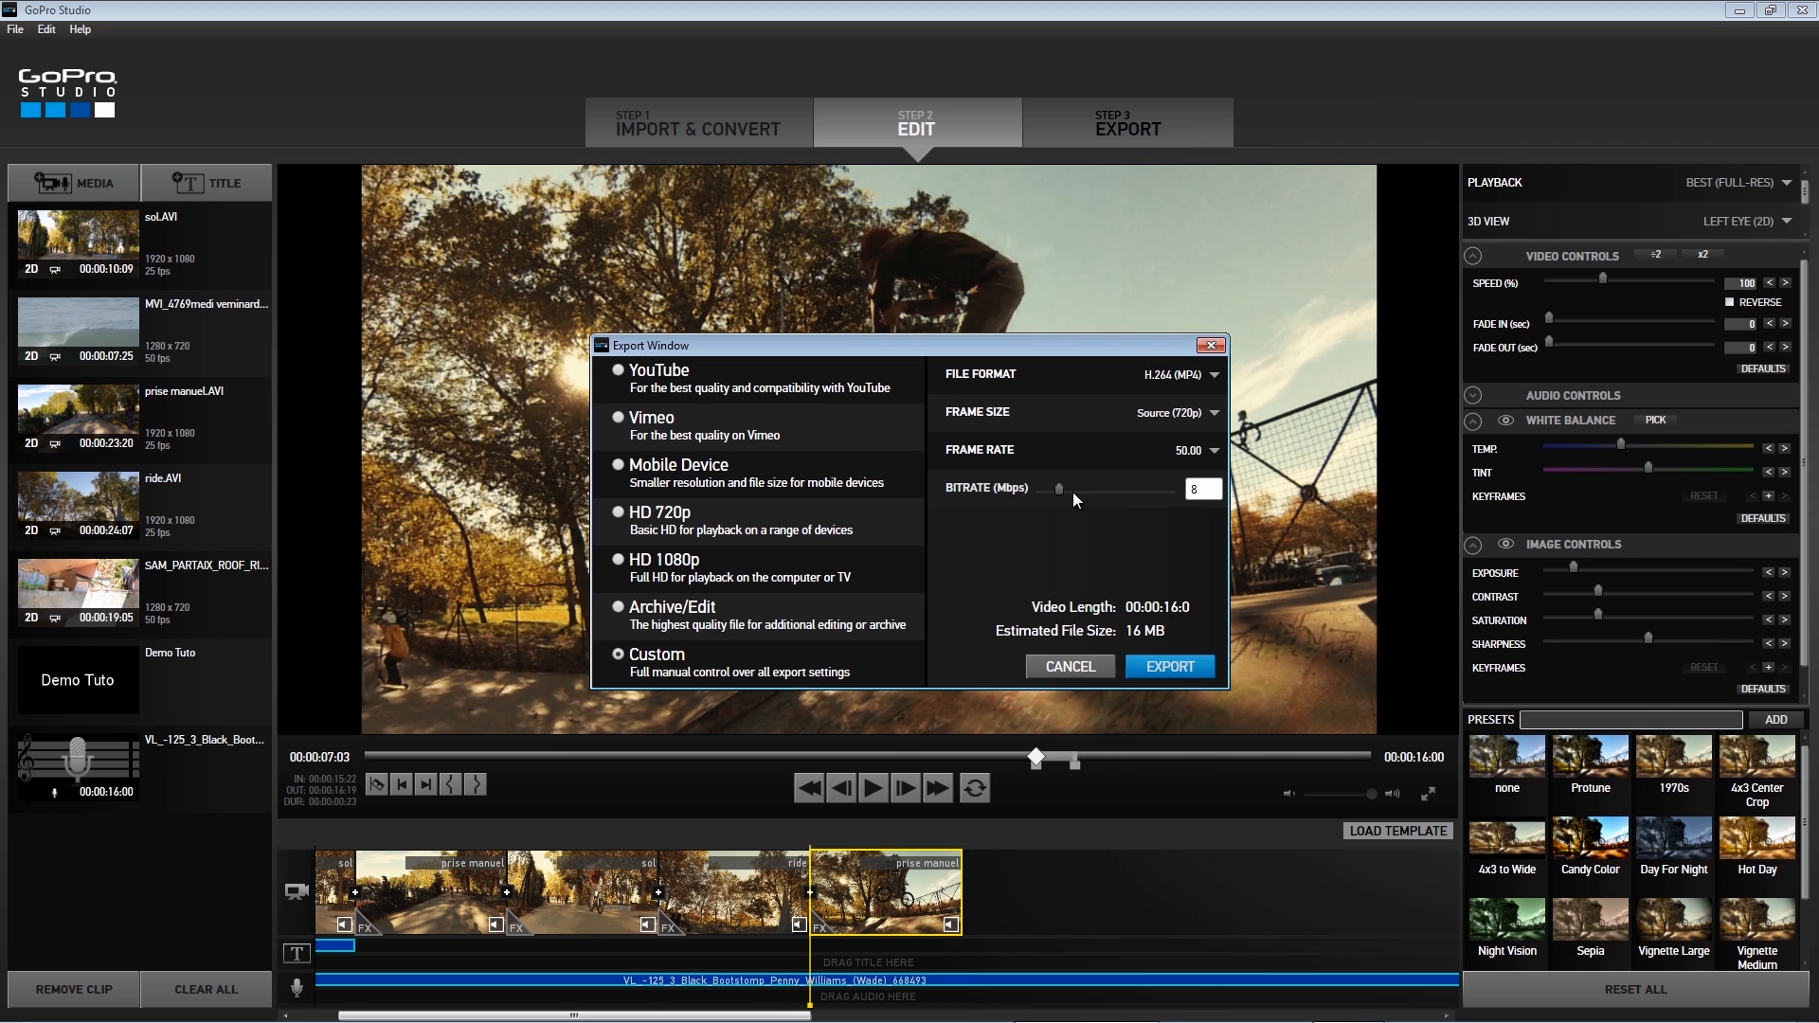
mouse_move(1060, 492)
left_mouse_down()
mouse_move(1156, 489)
mouse_move(1077, 491)
left_mouse_up()
left_click_drag(1077, 489, 1146, 485)
left_click(1186, 453)
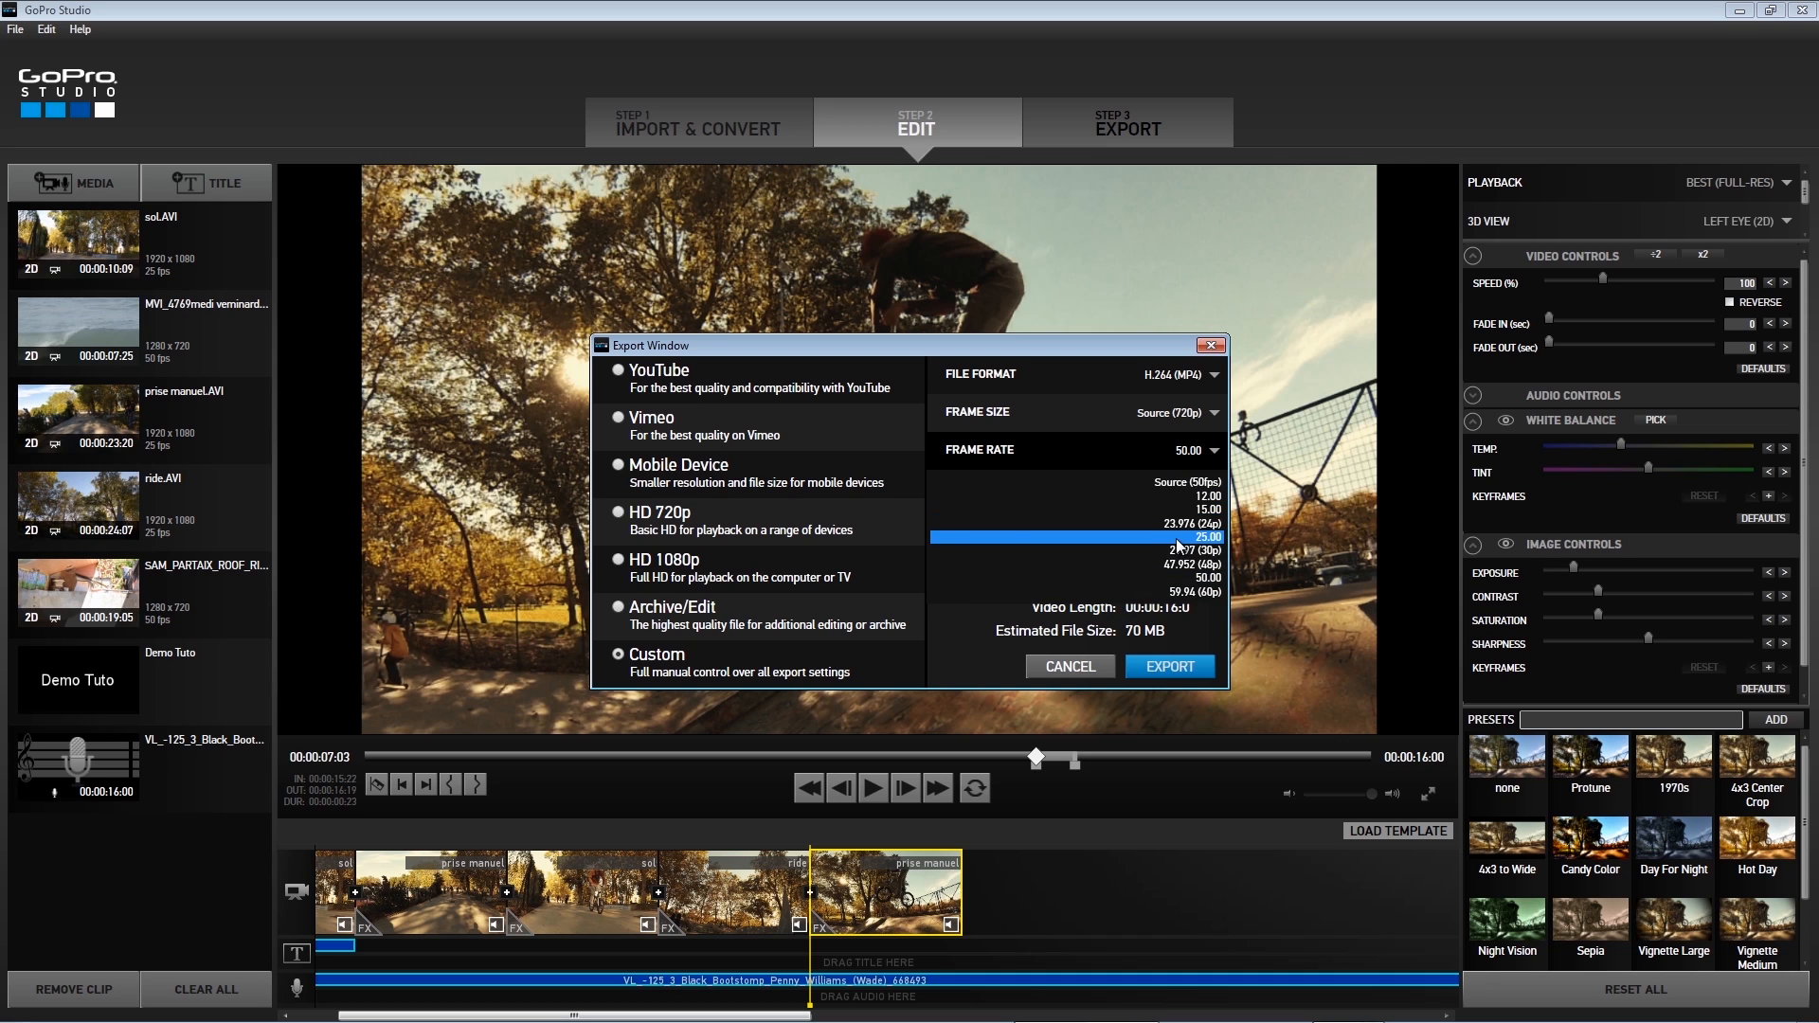
left_click(1180, 538)
left_click_drag(1129, 485, 1150, 486)
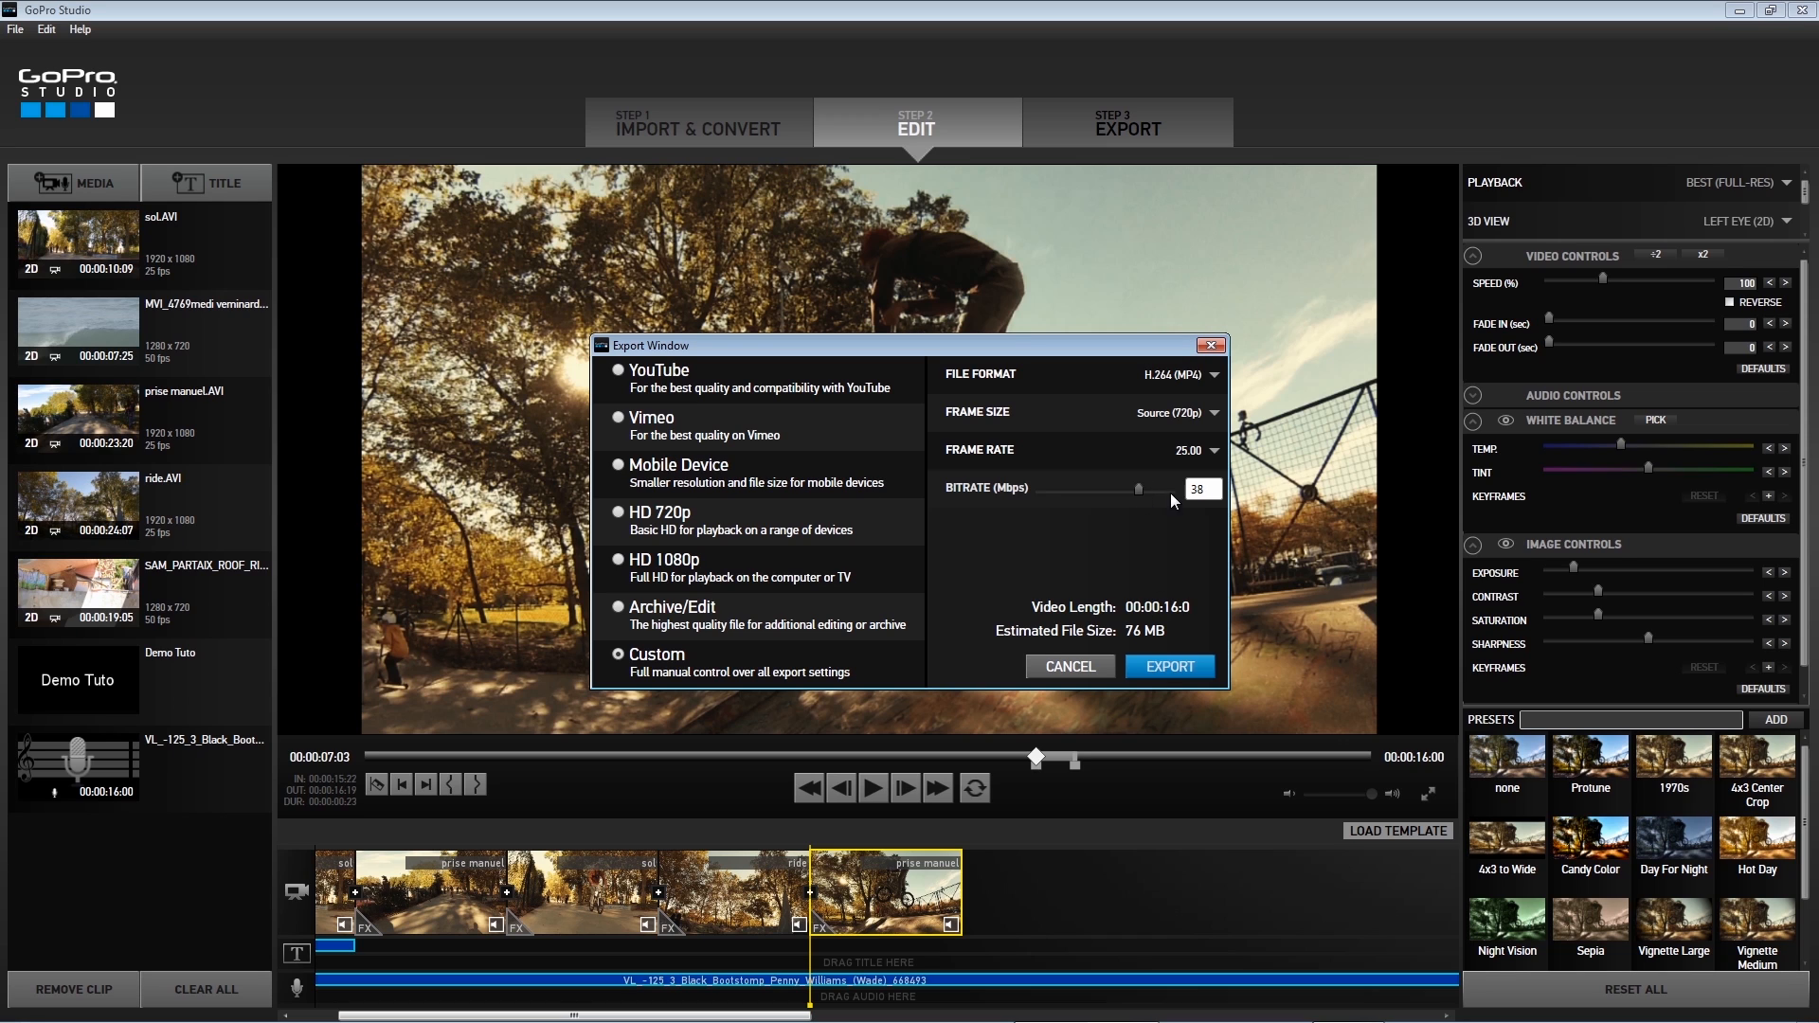